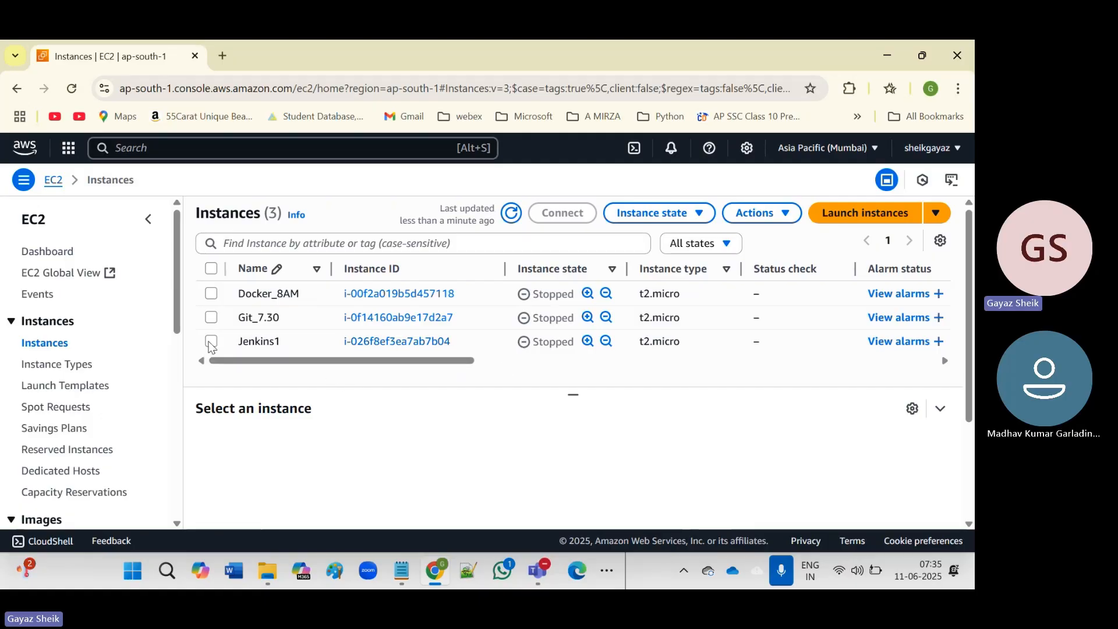
# Start the Jenkins1 instance and refresh the instances list to check its status.
pyautogui.click(212, 343)
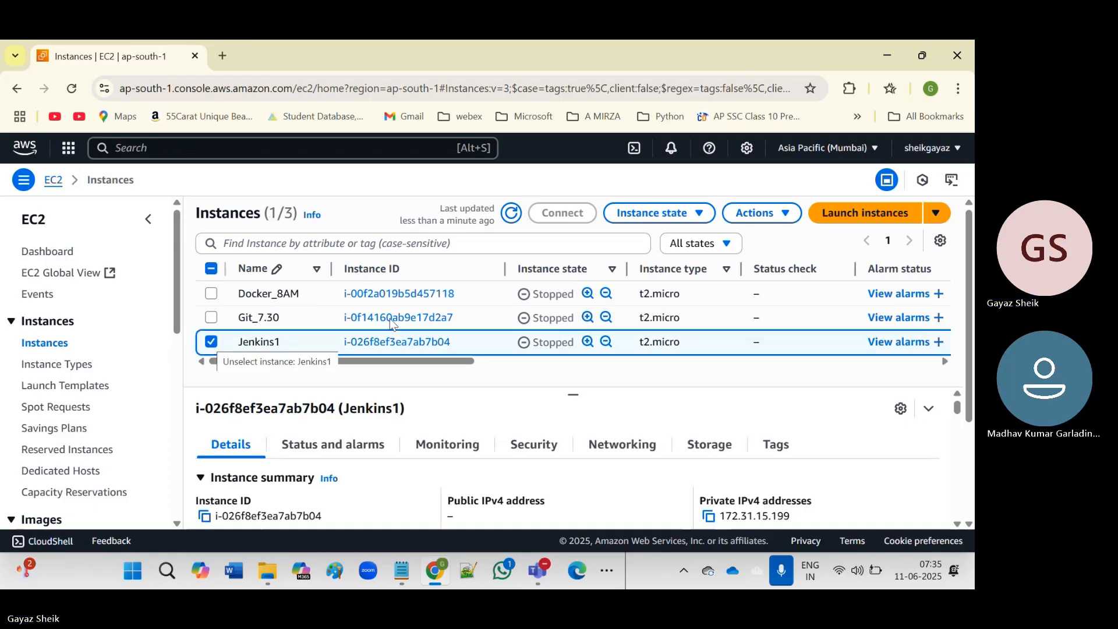
pyautogui.click(699, 225)
pyautogui.click(638, 262)
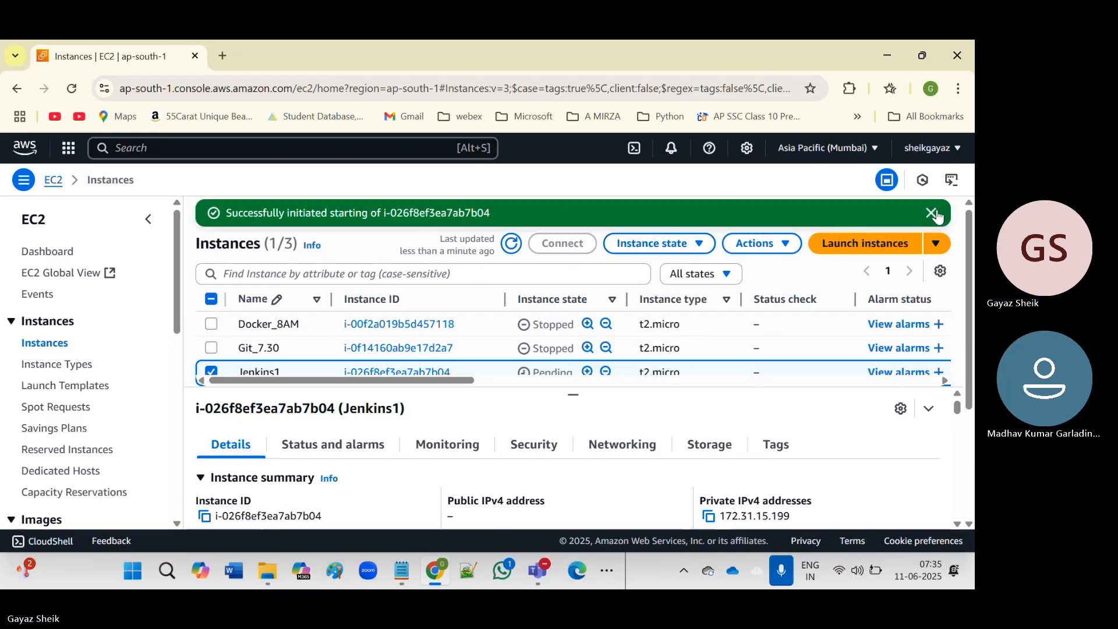
pyautogui.click(931, 214)
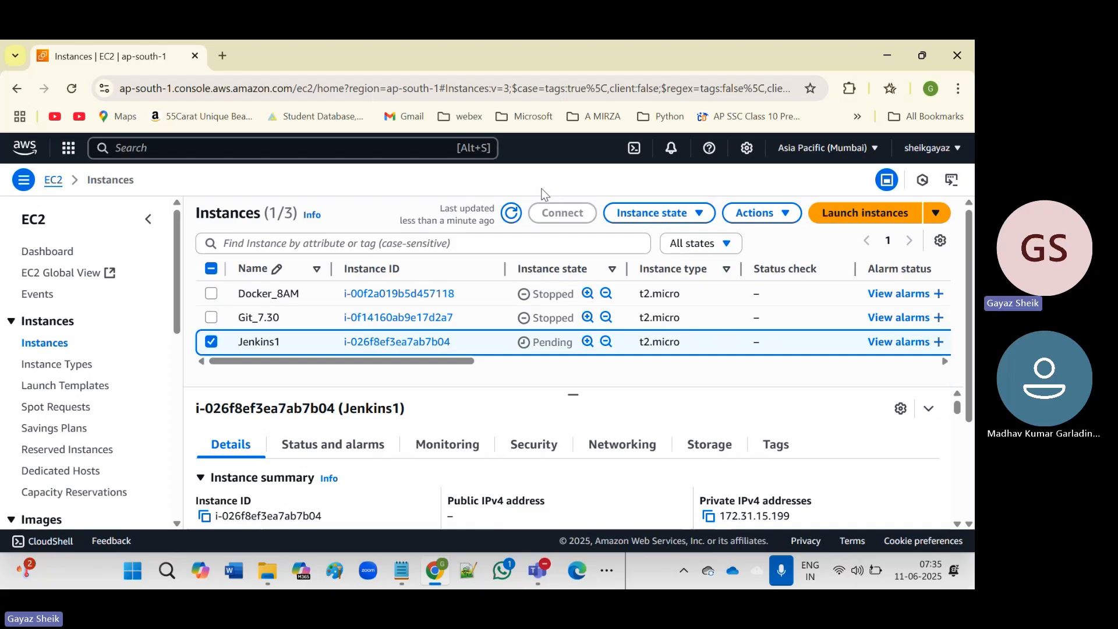
pyautogui.click(511, 214)
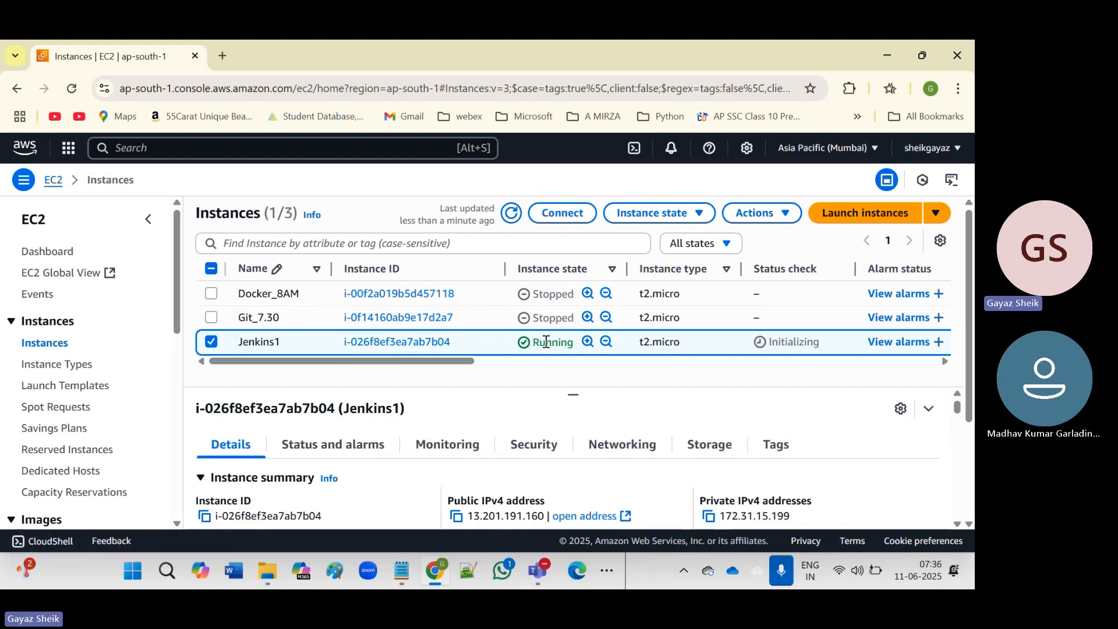
# Copy the example ssh command from Jenkins1's SSH client connection instructions.
pyautogui.click(564, 215)
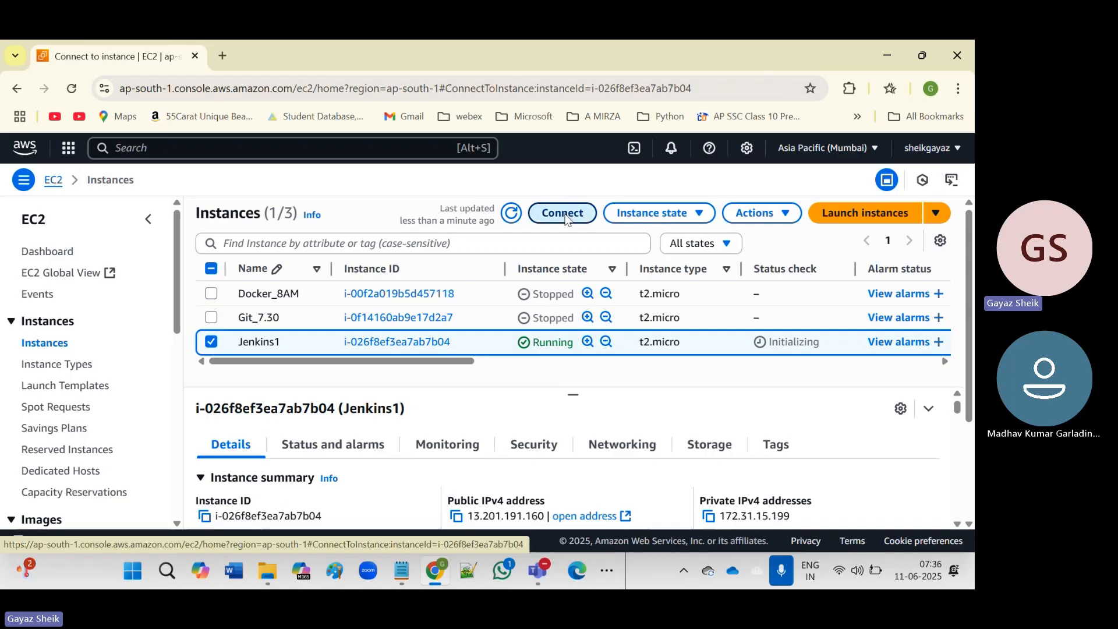
pyautogui.scroll(-5, 438, 319)
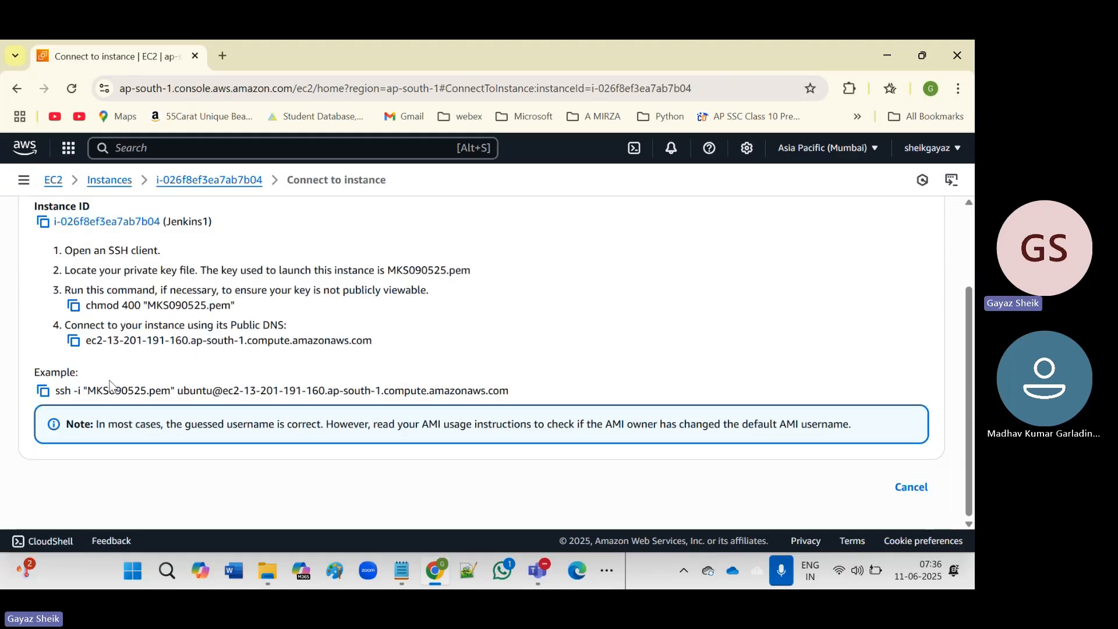
pyautogui.click(43, 391)
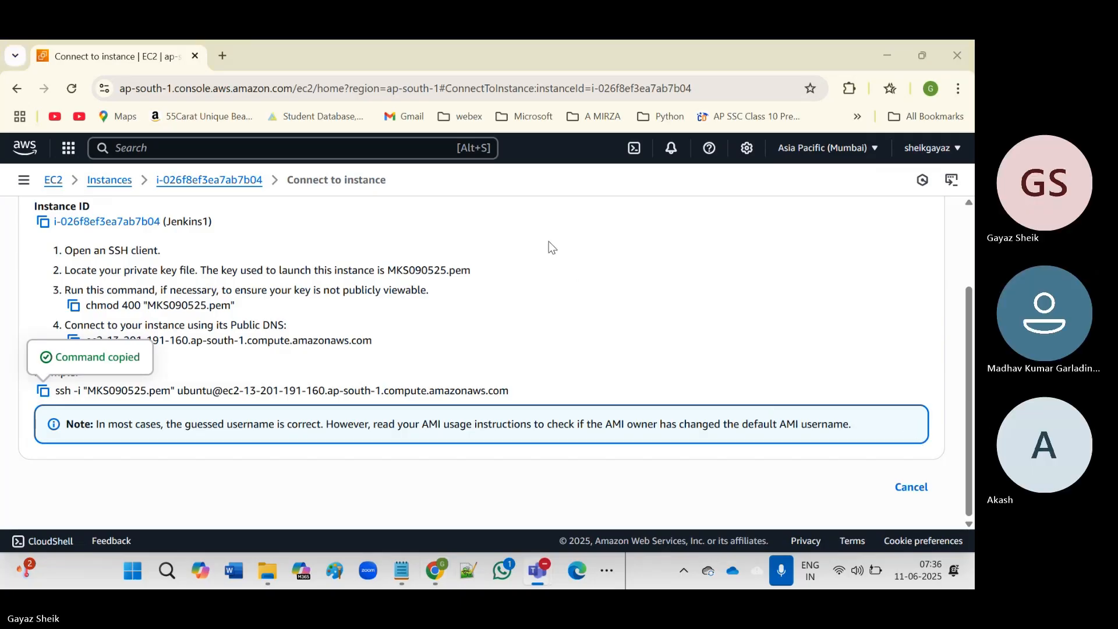
# Open a Git Bash terminal in the MKS-DEVOPS-070525 folder holding MKS090525.pem.
pyautogui.click(267, 573)
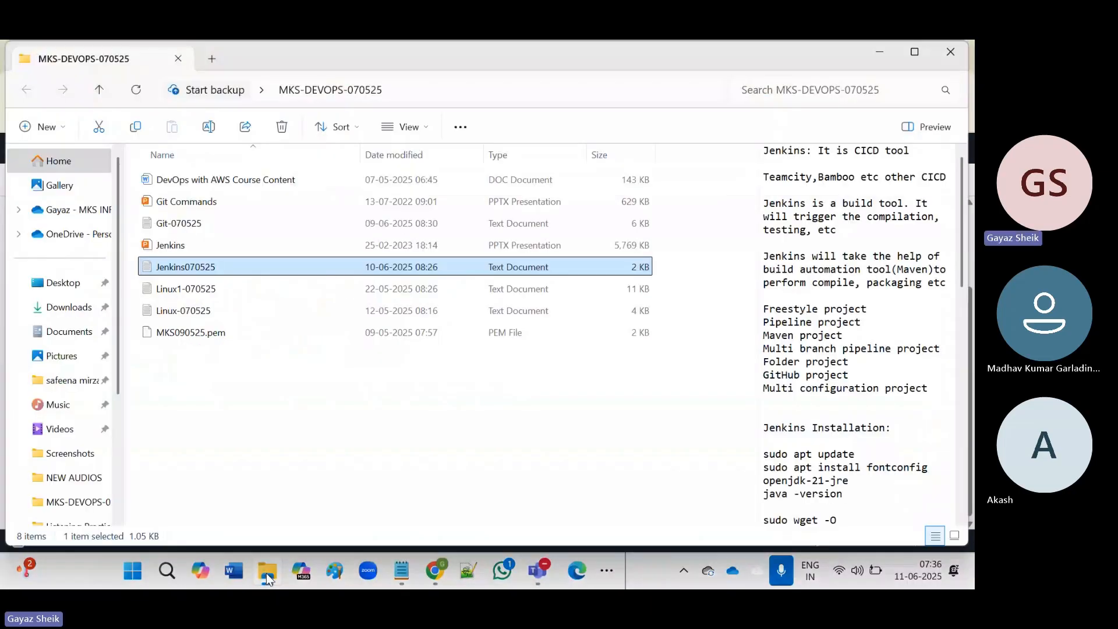
pyautogui.rightClick(296, 393)
pyautogui.moveTo(406, 290)
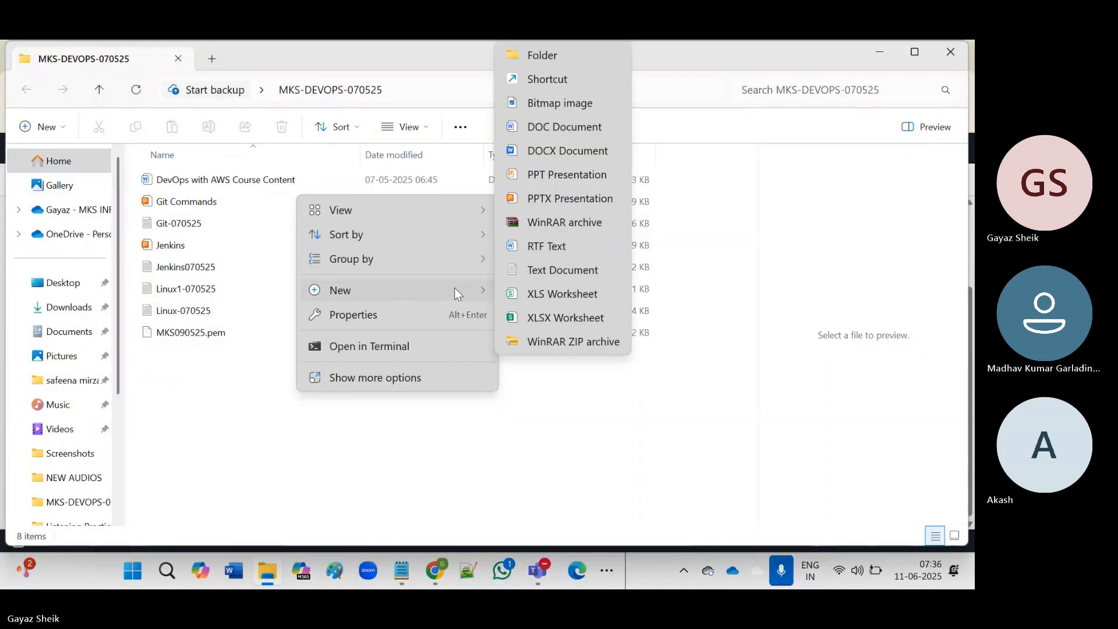
pyautogui.click(376, 380)
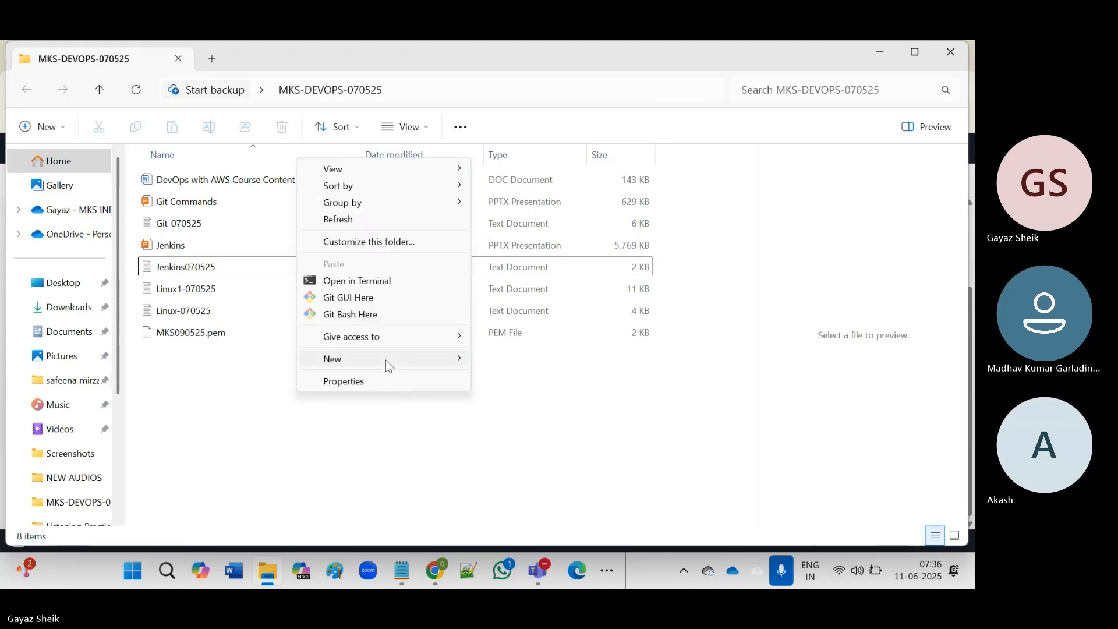
pyautogui.click(365, 315)
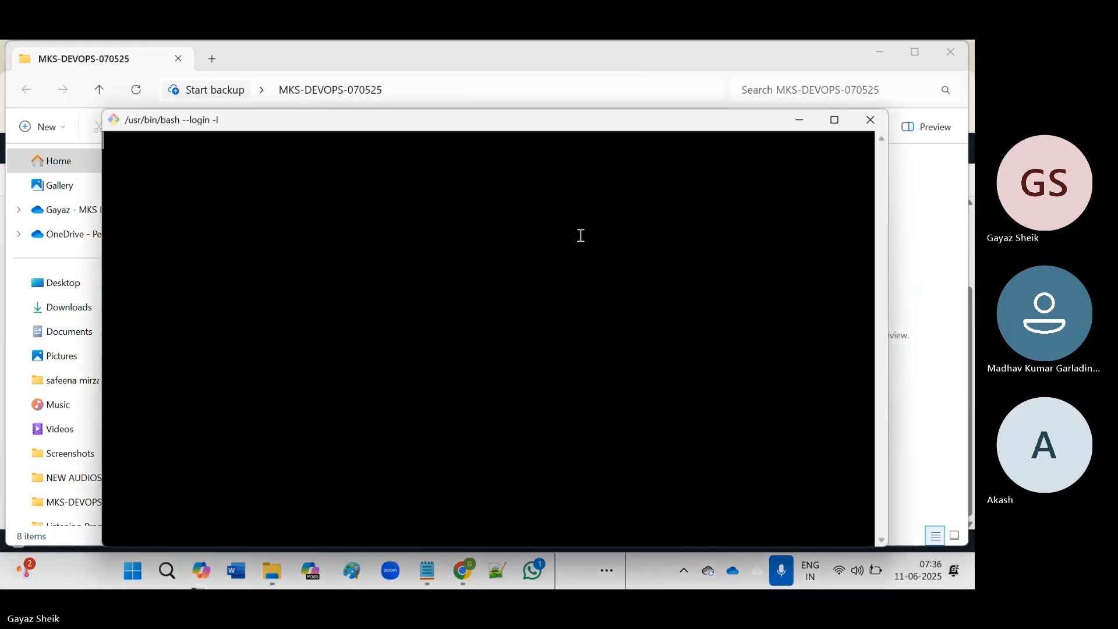
# Connect to the Jenkins server with the pasted ssh command, answering yes to the host key.
pyautogui.click(835, 120)
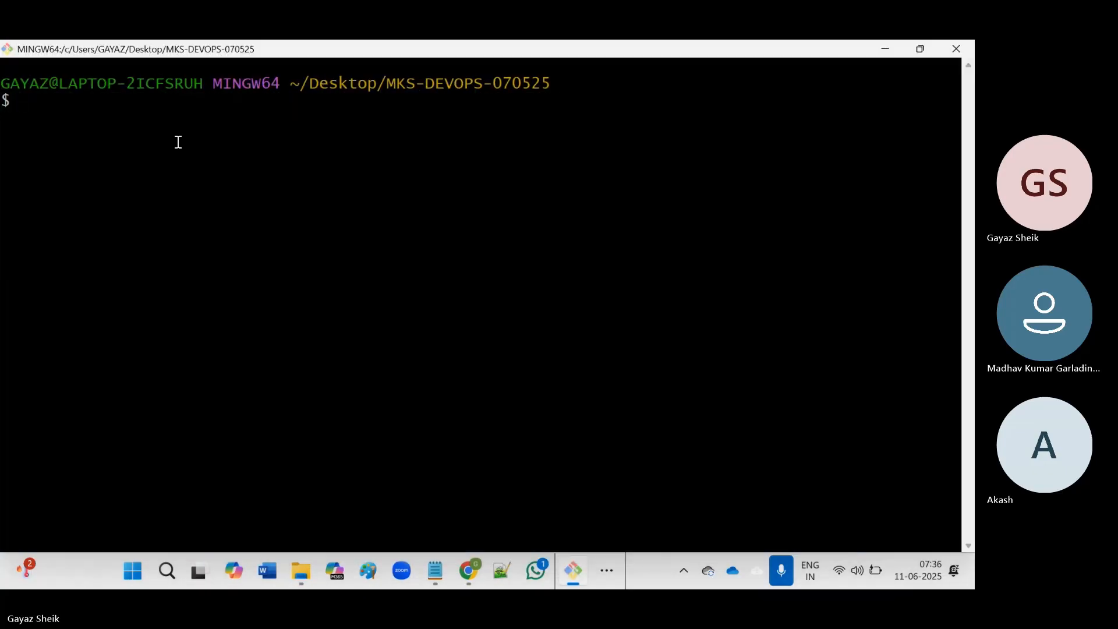
pyautogui.rightClick(45, 100)
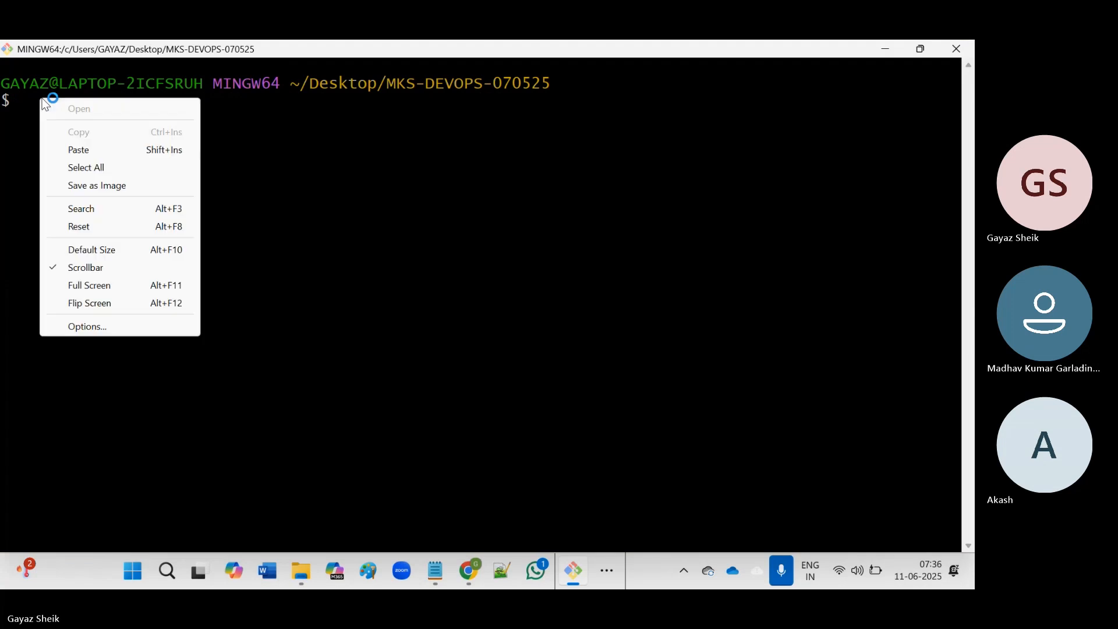
pyautogui.click(83, 146)
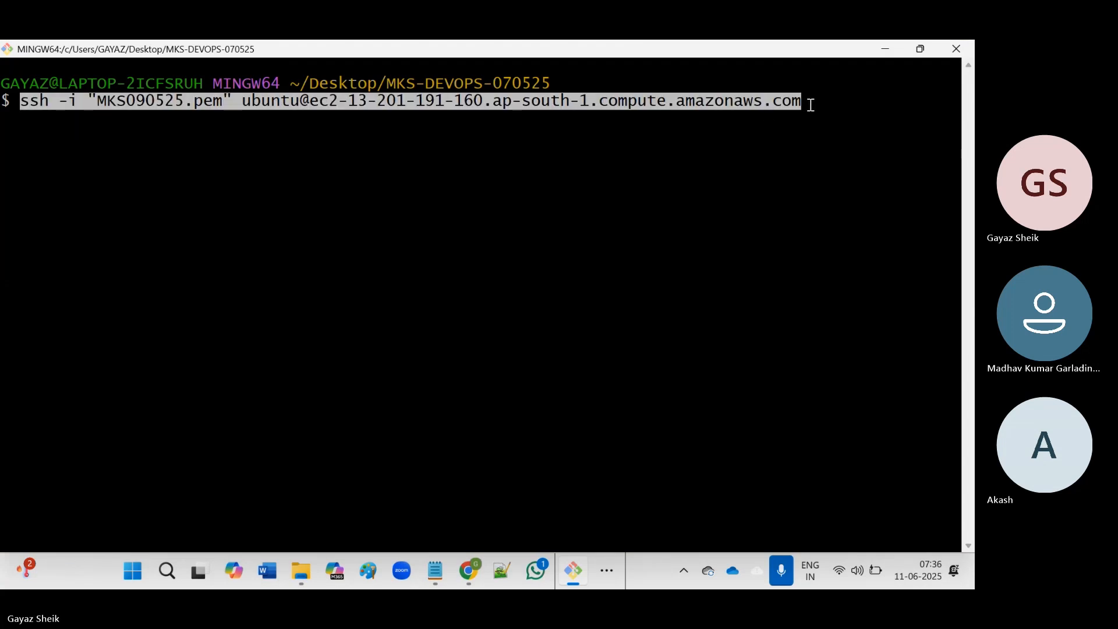
pyautogui.press('Return')
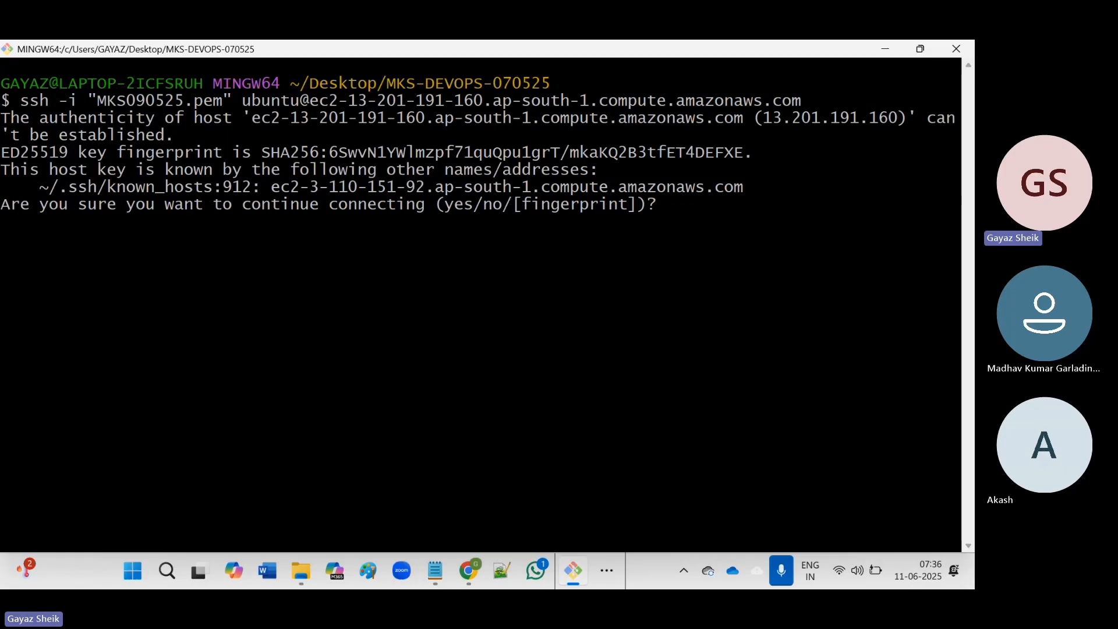
pyautogui.write('yes')
pyautogui.press('Return')
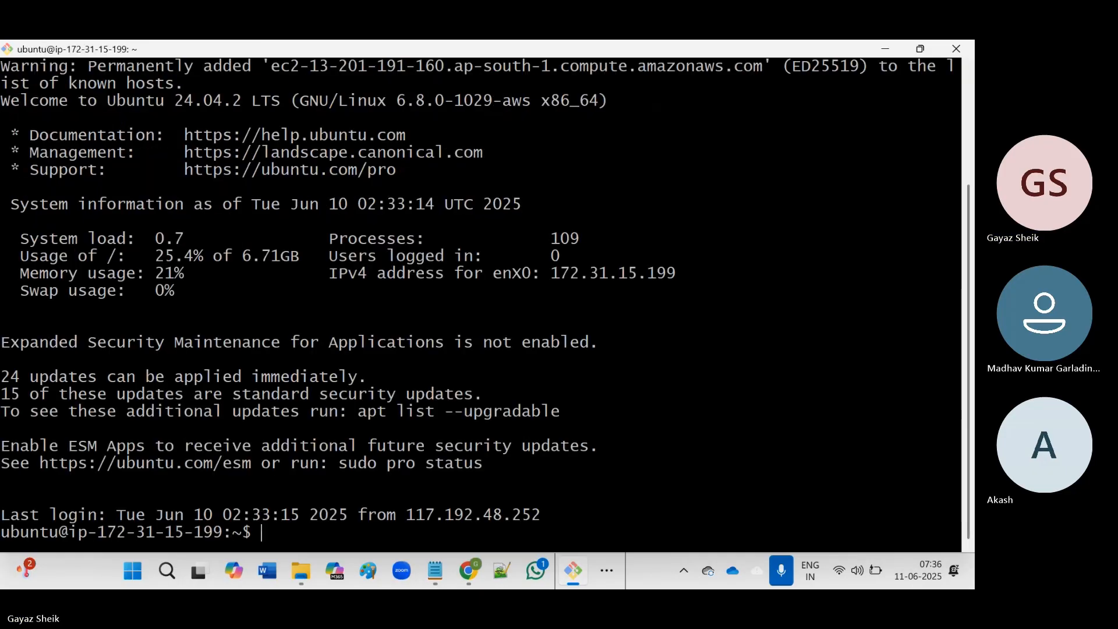
# Clear the screen, switch to root with sudo su -, and confirm jenkins is active.
pyautogui.write('clear')
pyautogui.press('Return')
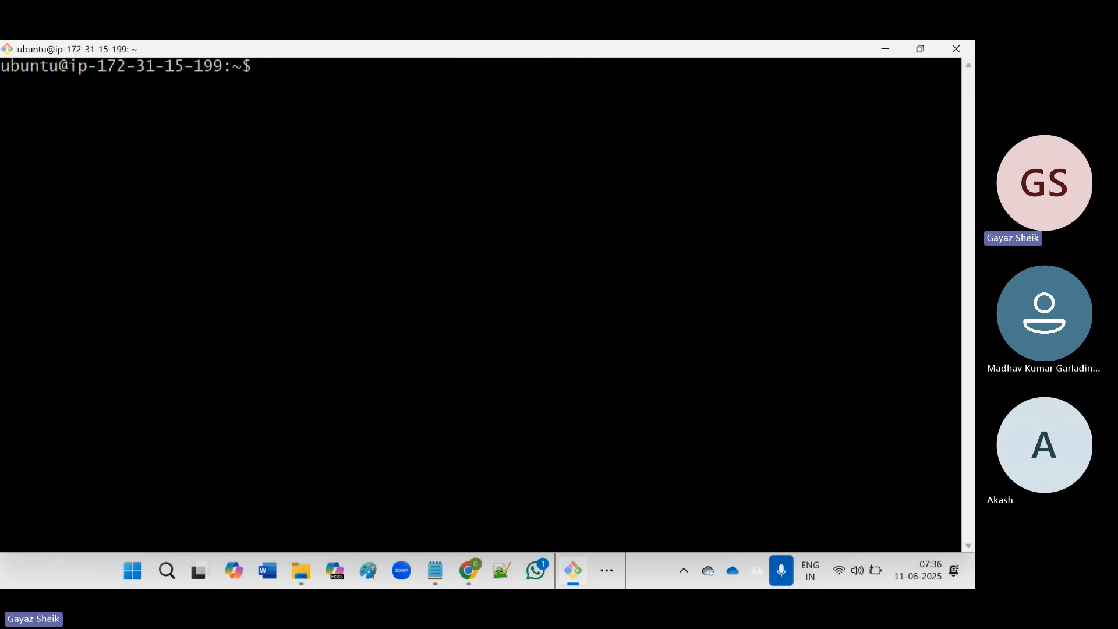
pyautogui.write('sudo su -')
pyautogui.press('Return')
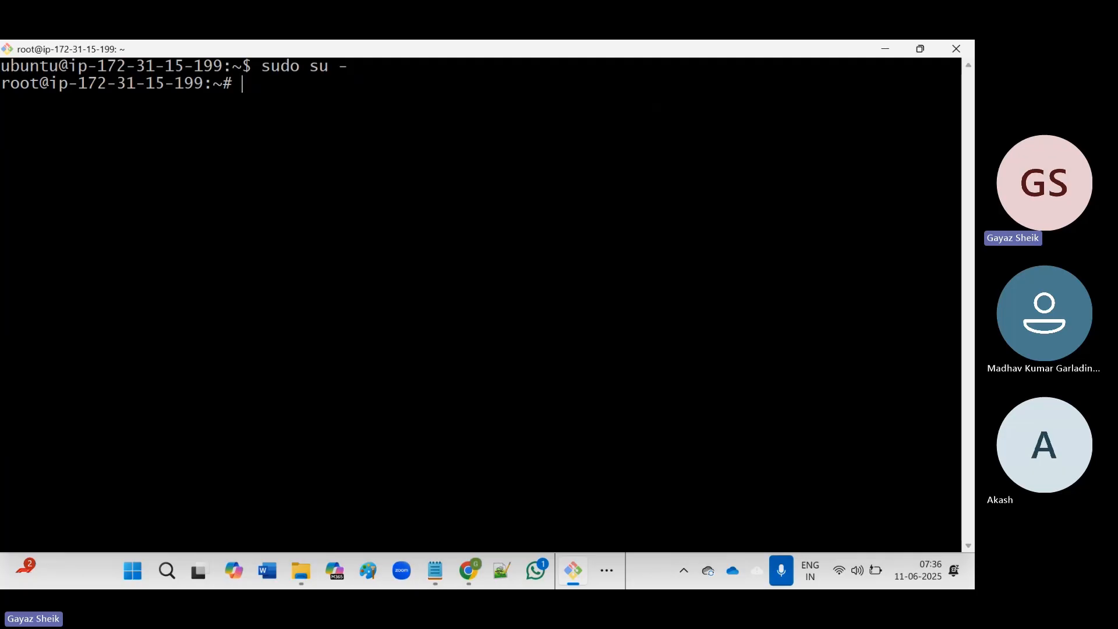
pyautogui.write('system')
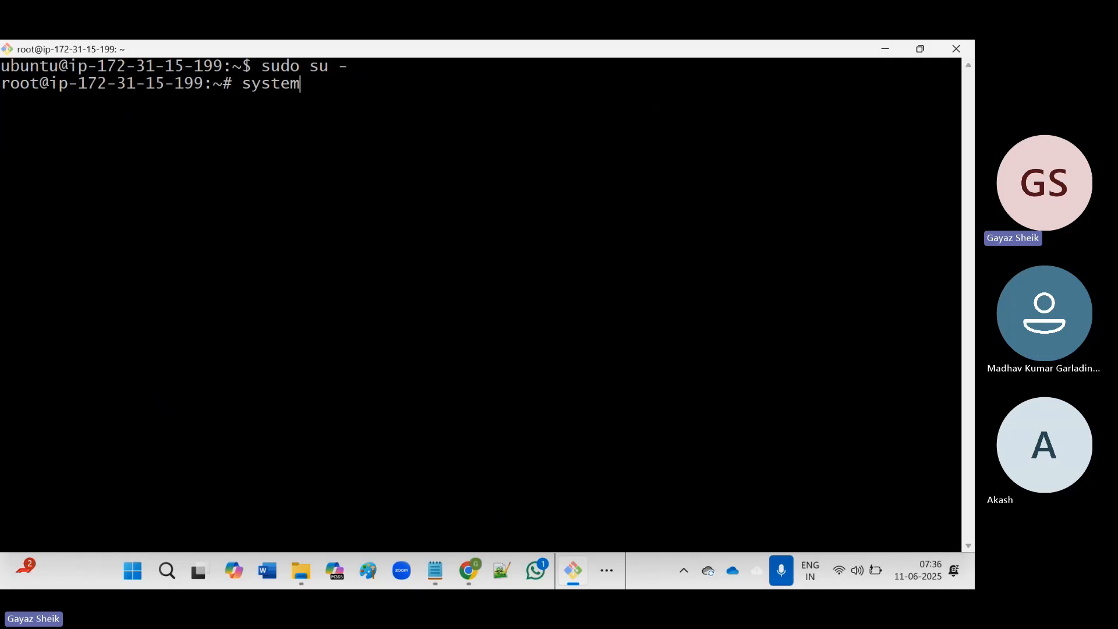
pyautogui.write('ctl ')
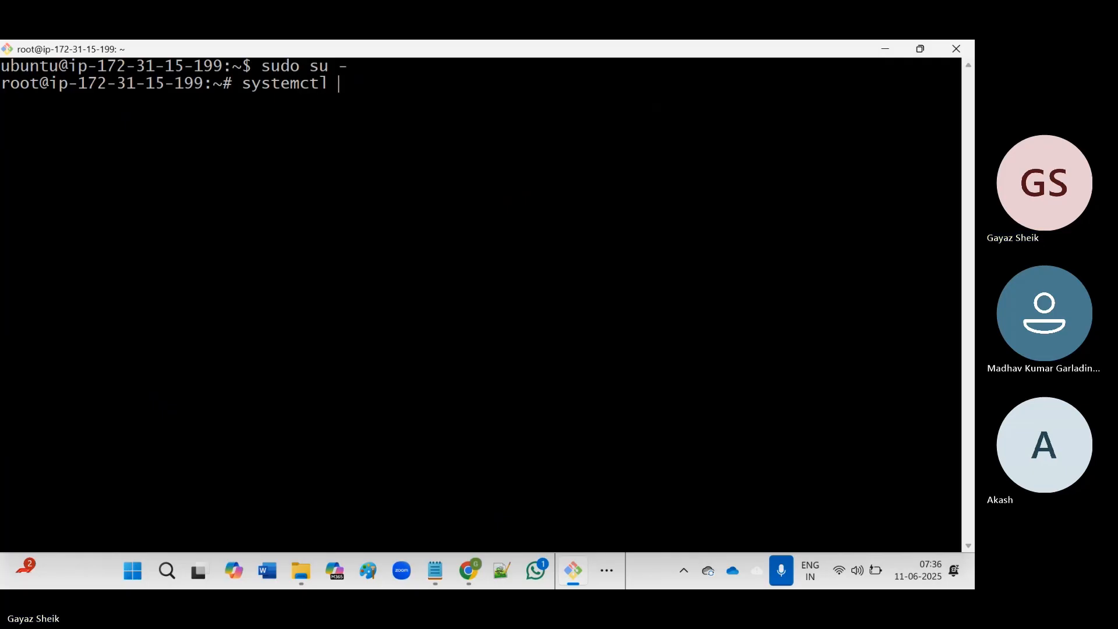
pyautogui.write('status')
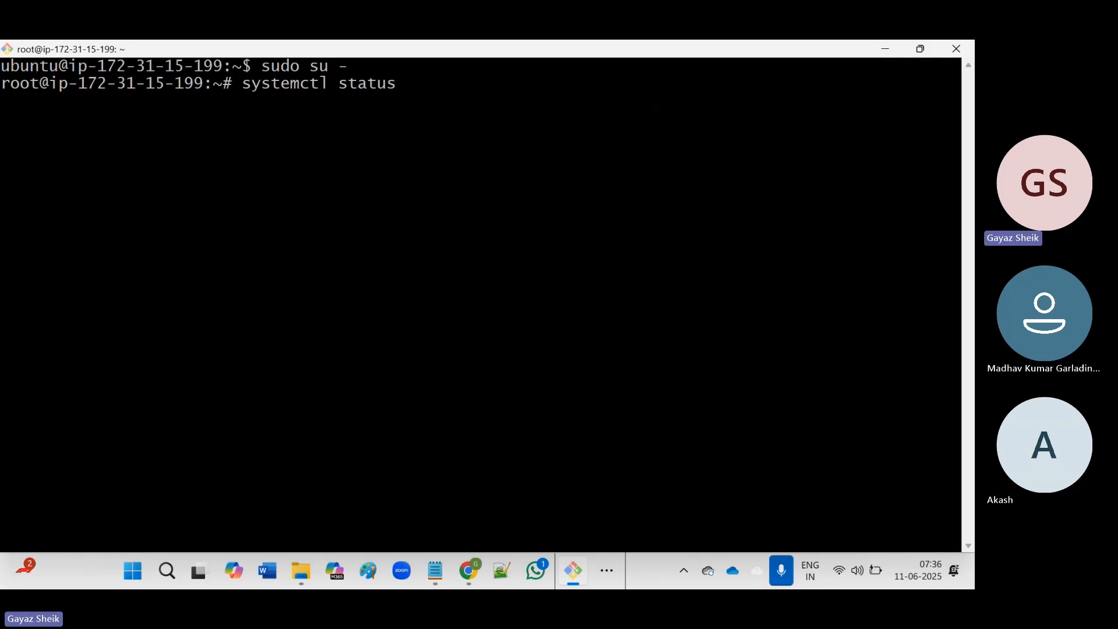
pyautogui.write(' jenkins')
pyautogui.press('Return')
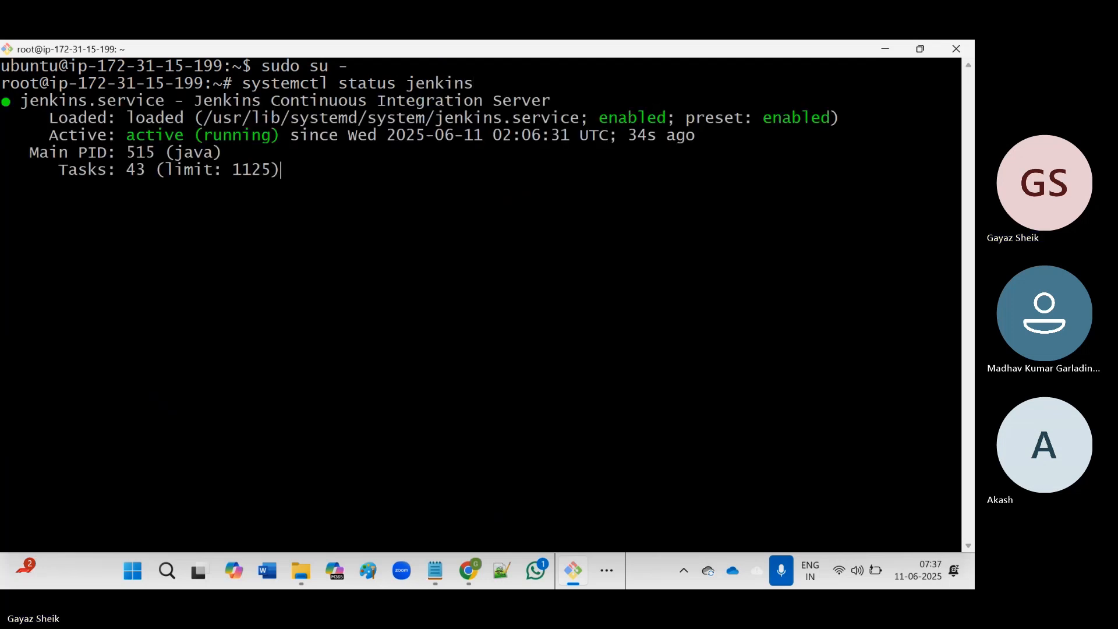
pyautogui.press('q')
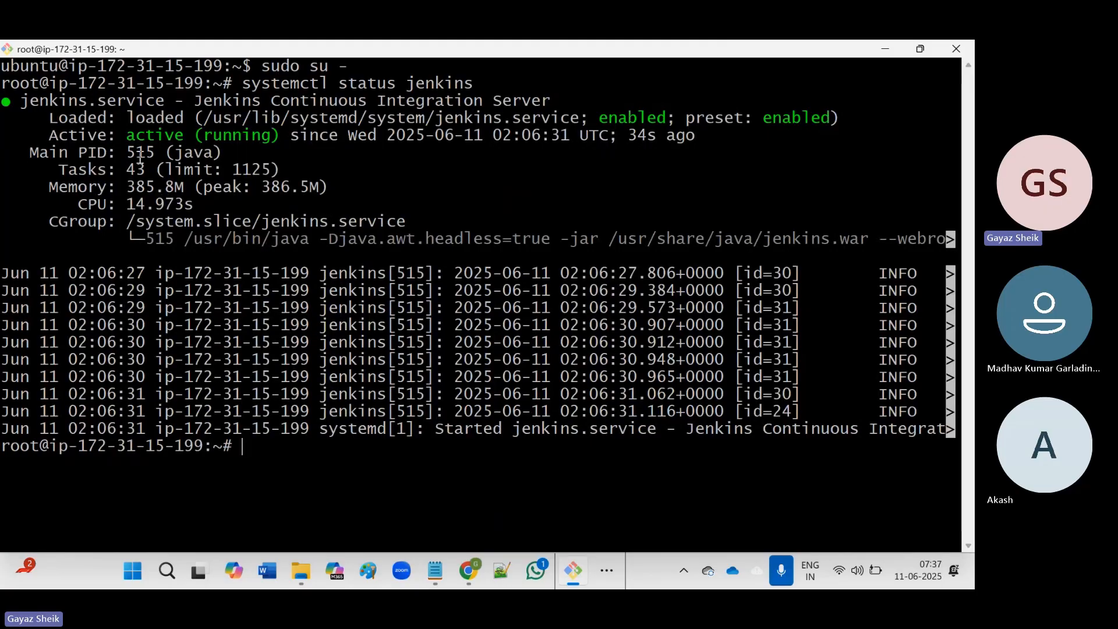
pyautogui.doubleClick(165, 138)
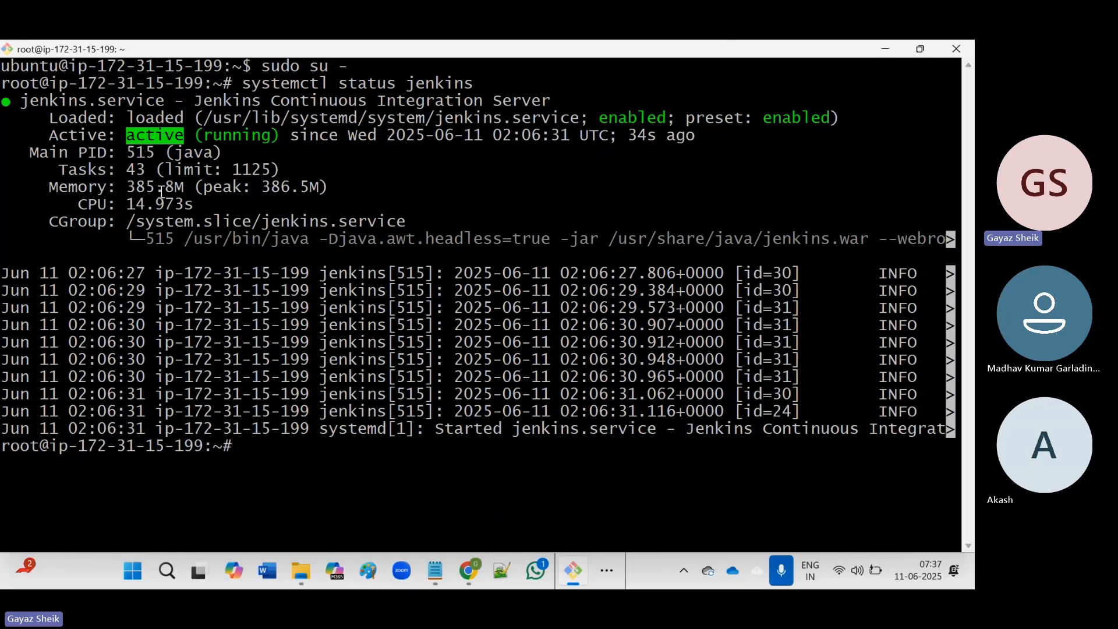
pyautogui.doubleClick(167, 141)
# Highlight the <ServerIP>:<Port> placeholders and the default port 8080 in the Jenkins notes.
pyautogui.click(439, 576)
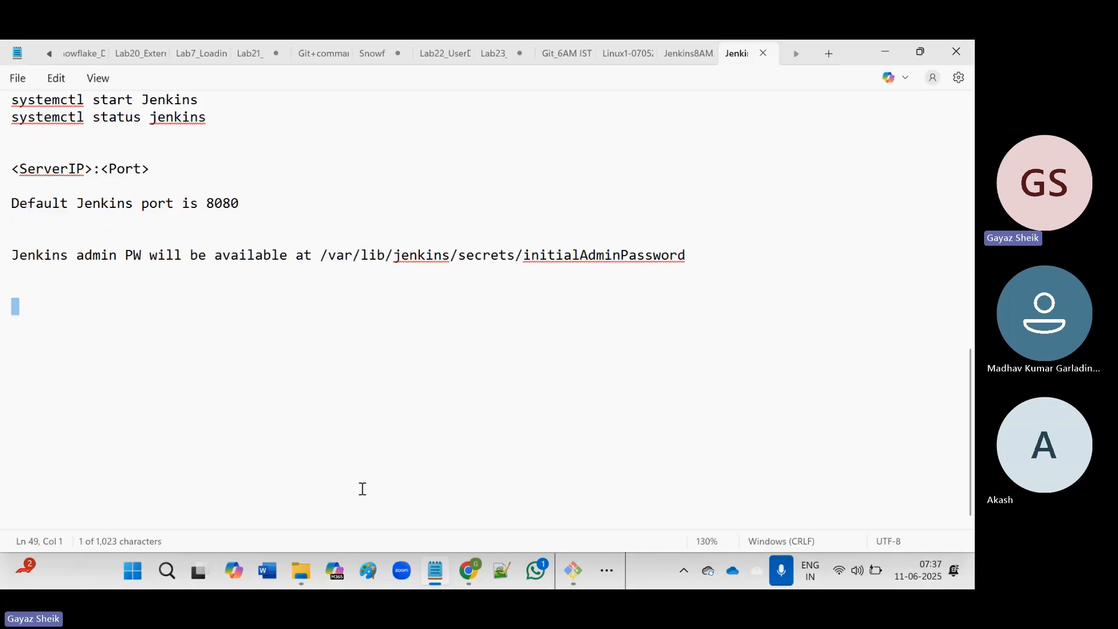
pyautogui.scroll(1, 229, 359)
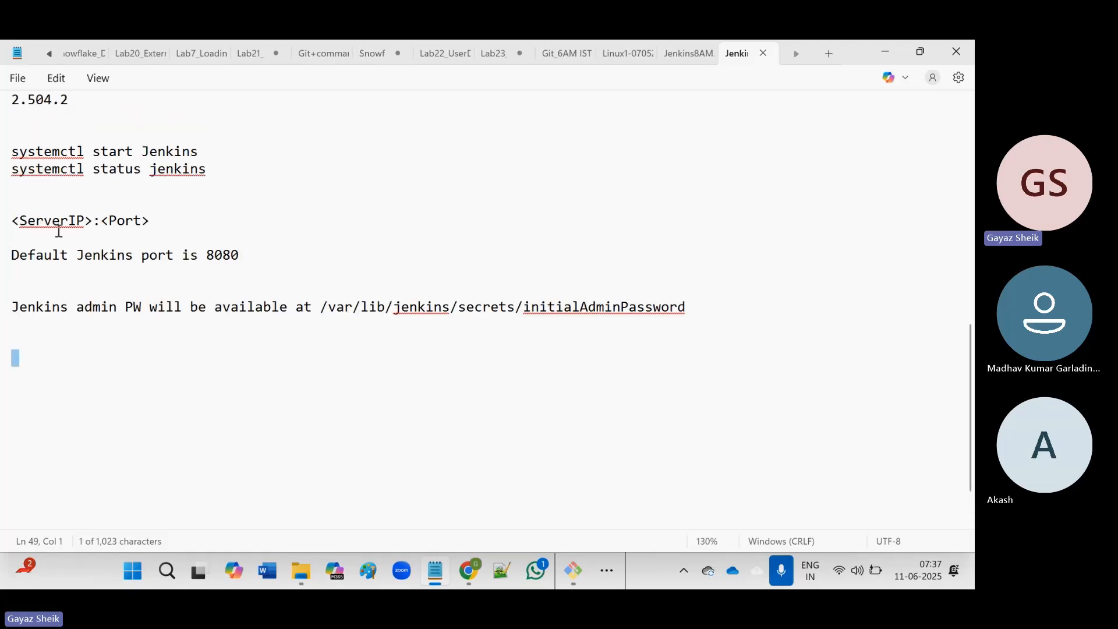
pyautogui.click(60, 222)
pyautogui.doubleClick(60, 222)
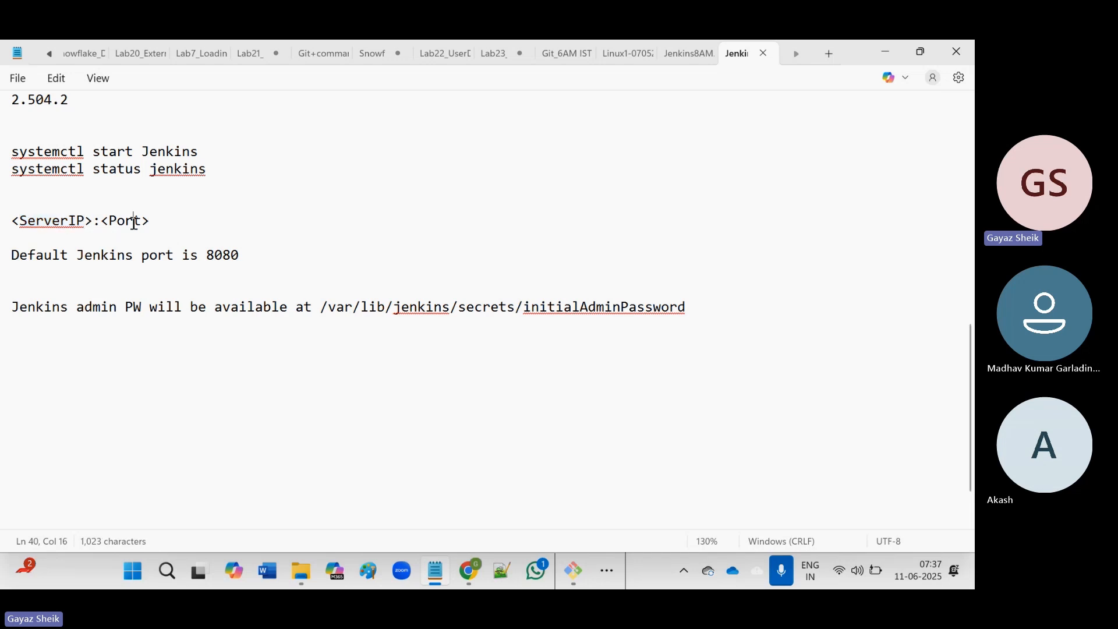
pyautogui.doubleClick(133, 221)
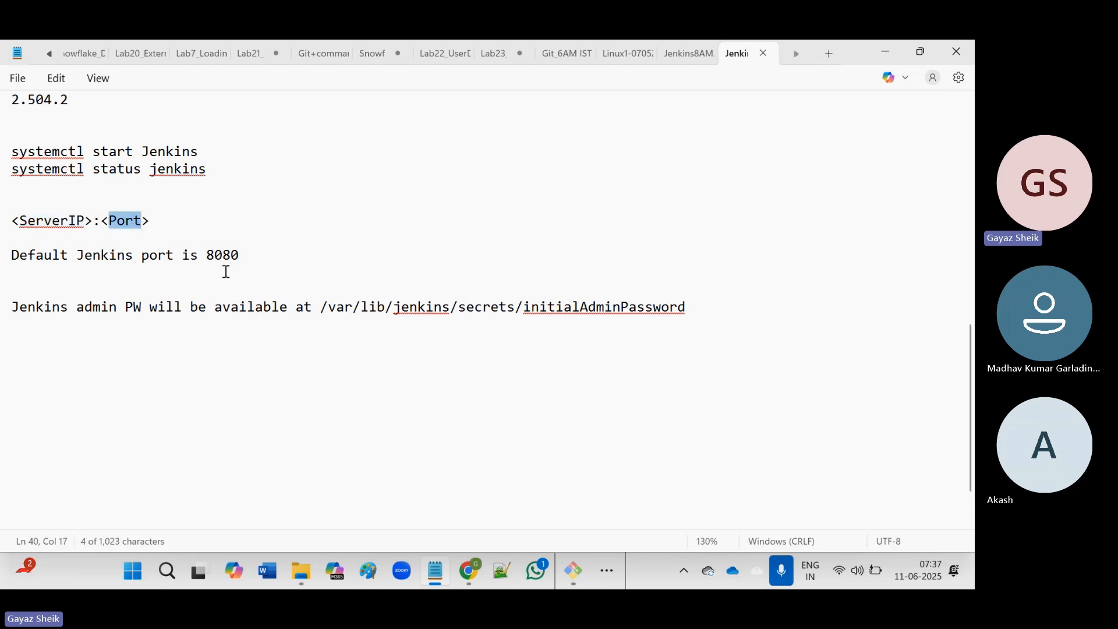
pyautogui.doubleClick(222, 261)
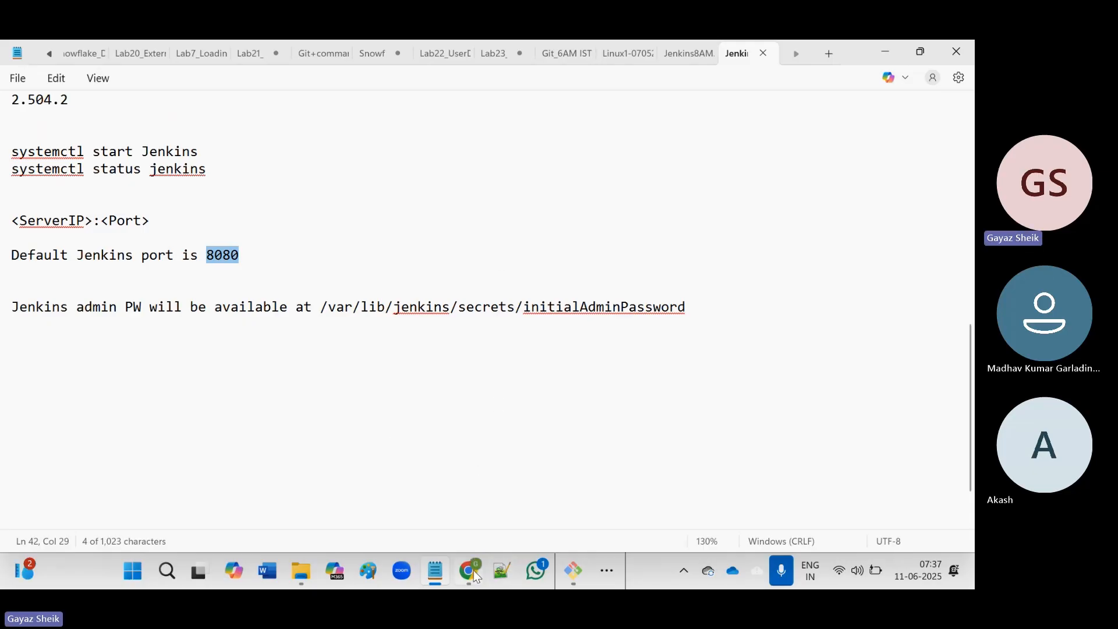
# Cancel the Connect page and copy Jenkins1's public IPv4 address 13.201.191.160.
pyautogui.click(469, 506)
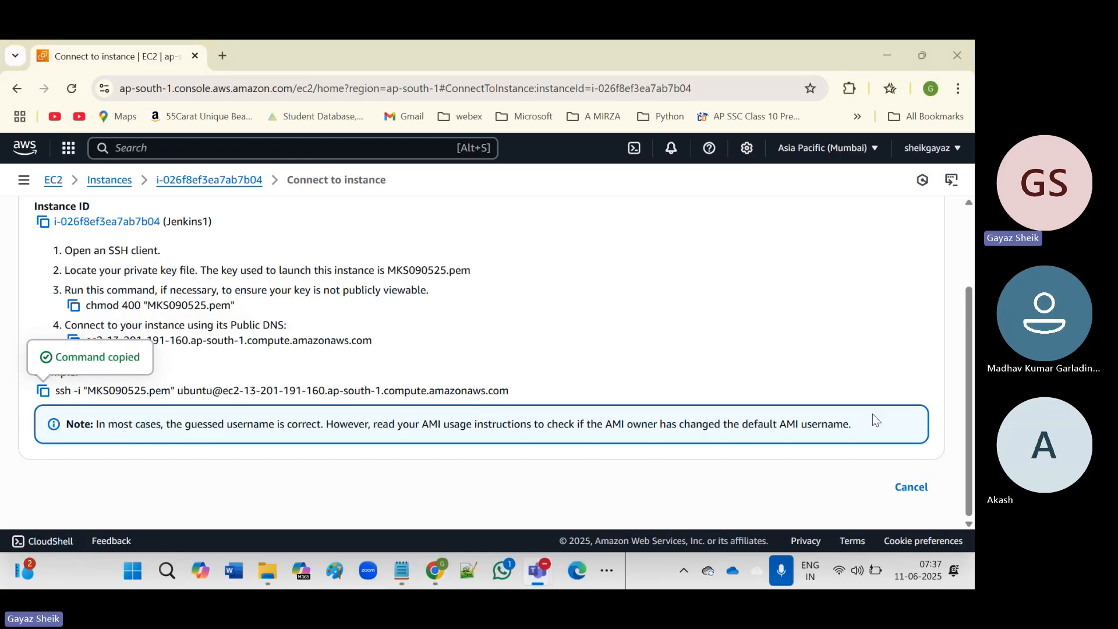
pyautogui.click(903, 495)
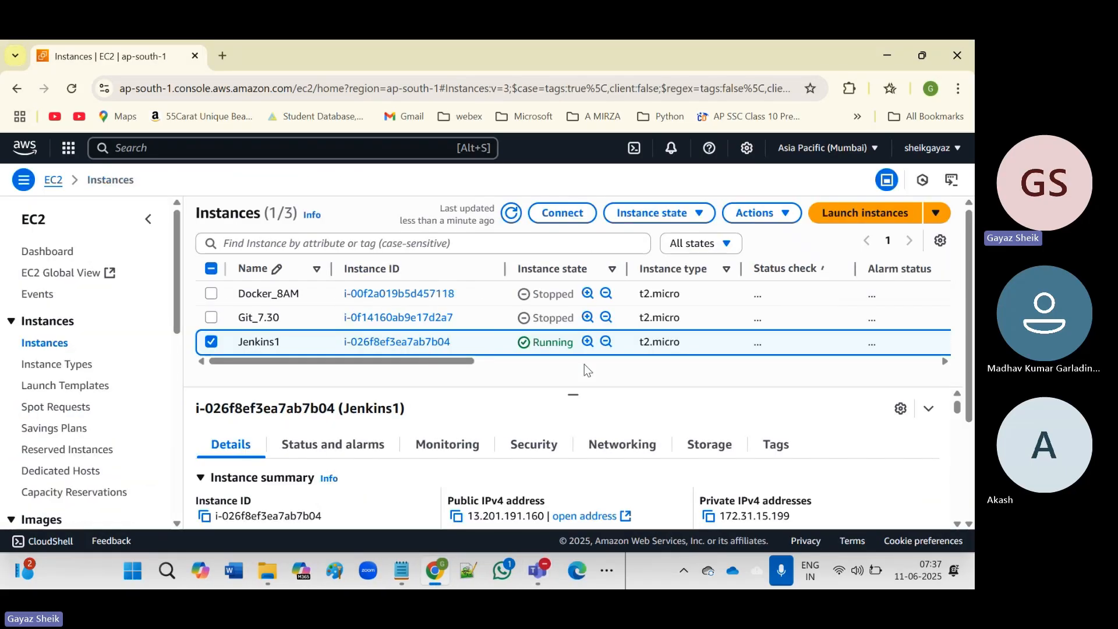
pyautogui.click(455, 513)
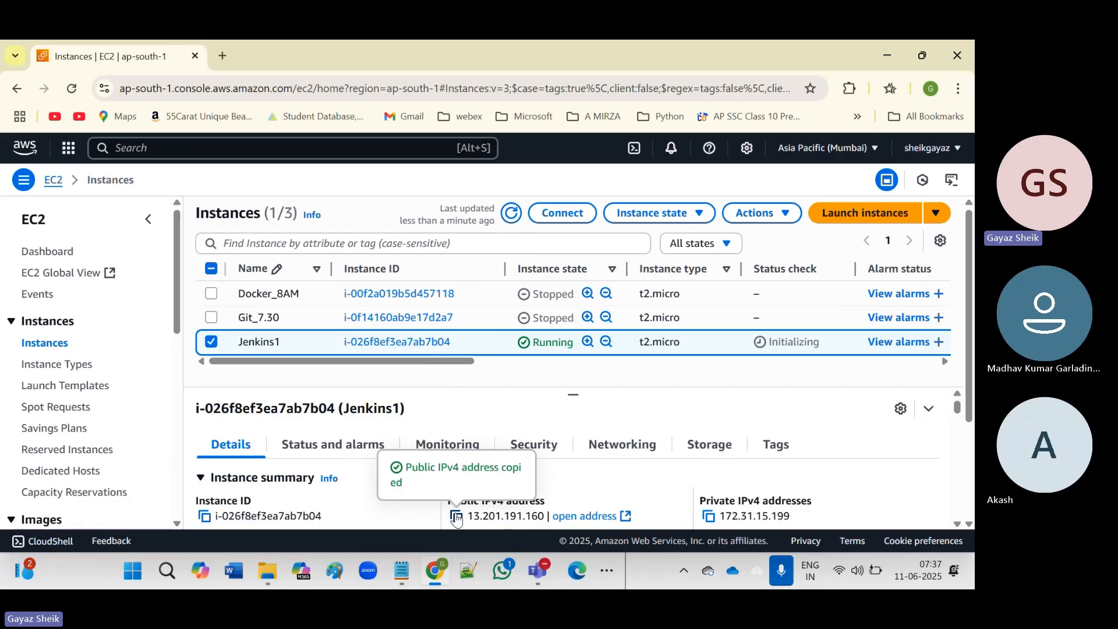
# Load 13.201.191.160:8080 in a new Chrome tab to reach the Jenkins sign-in page.
pyautogui.click(221, 56)
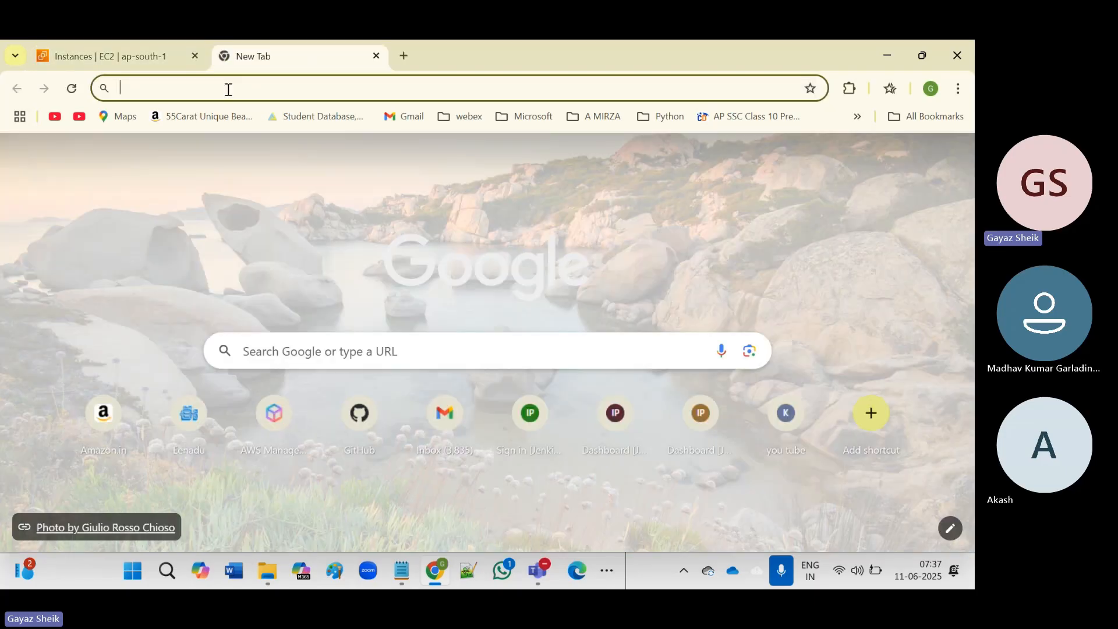
pyautogui.click(229, 90)
pyautogui.hotkey('ctrl', 'v')
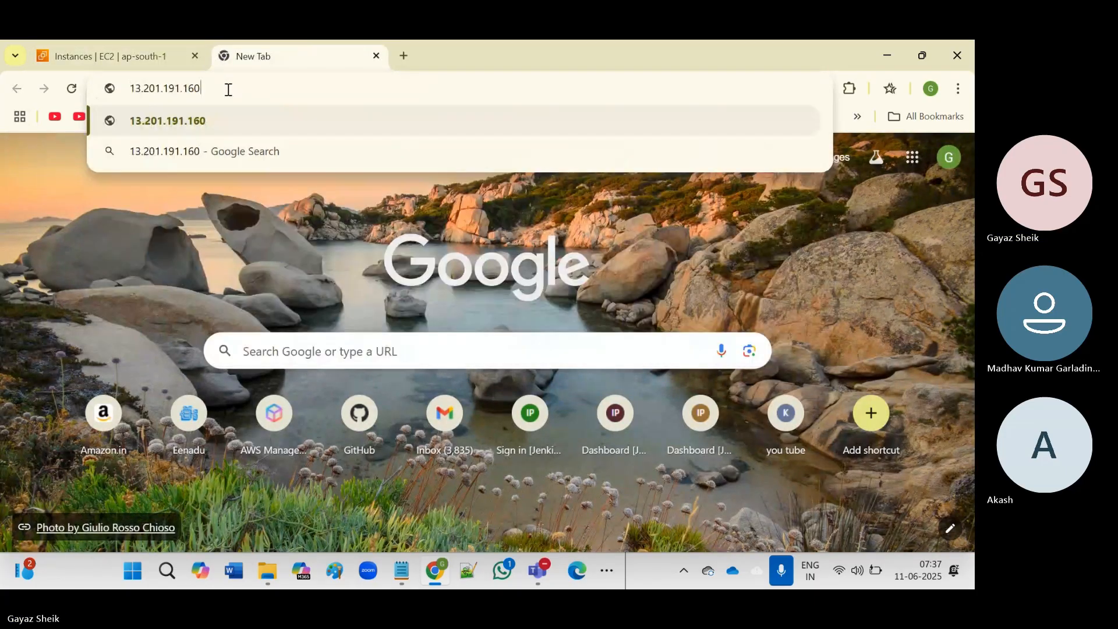
pyautogui.write(':8080')
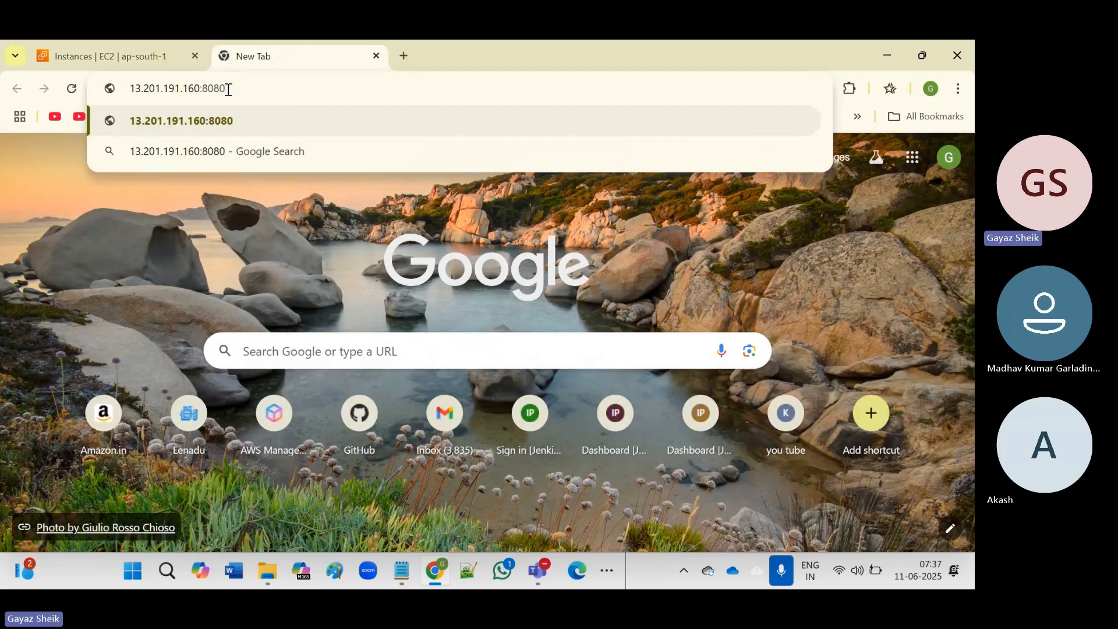
pyautogui.press('Return')
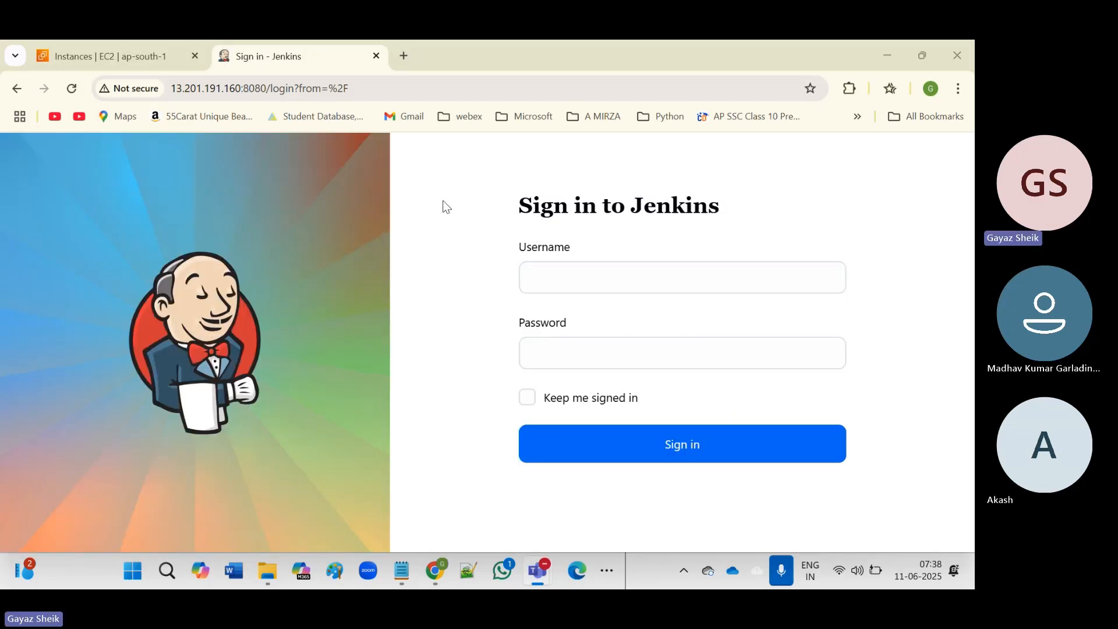
# Sign in to Jenkins with the admin account's username and password.
pyautogui.click(595, 278)
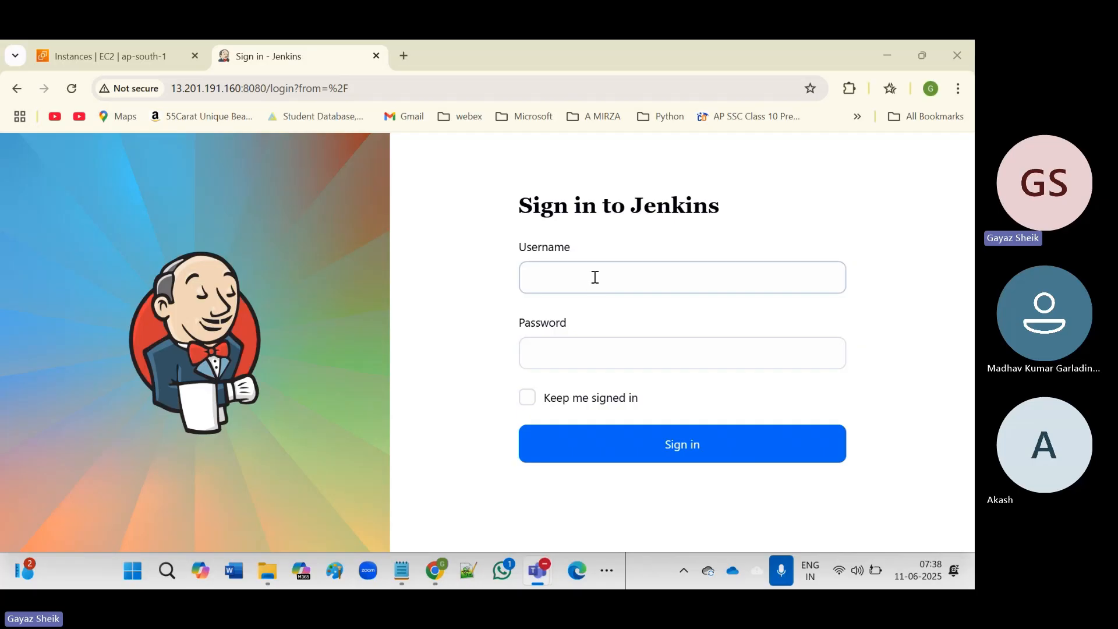
pyautogui.click(595, 277)
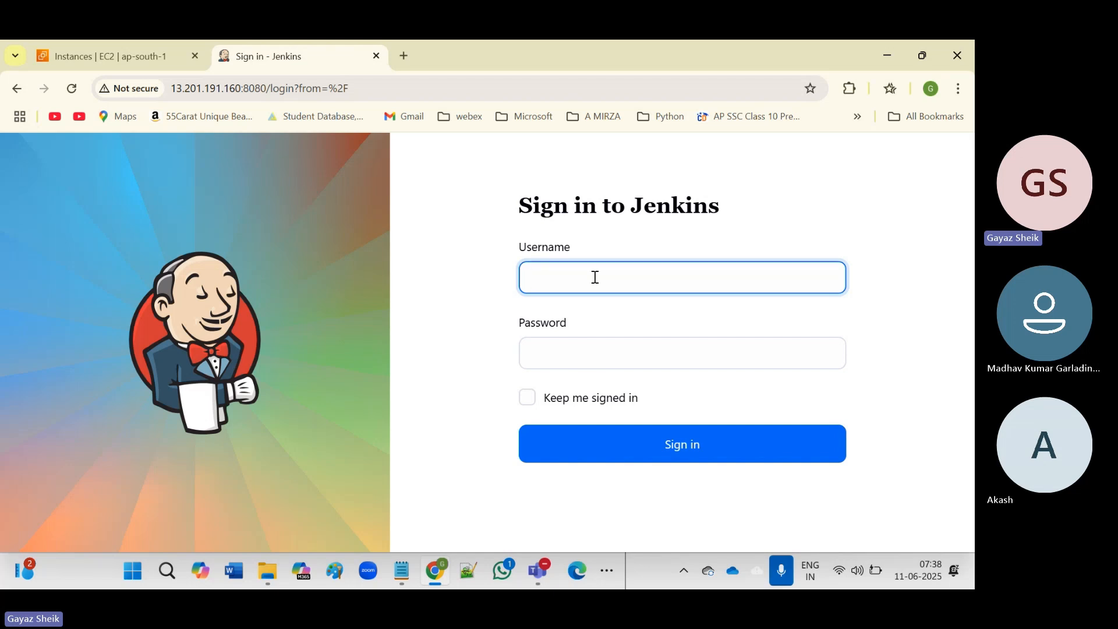
pyautogui.write('sk')
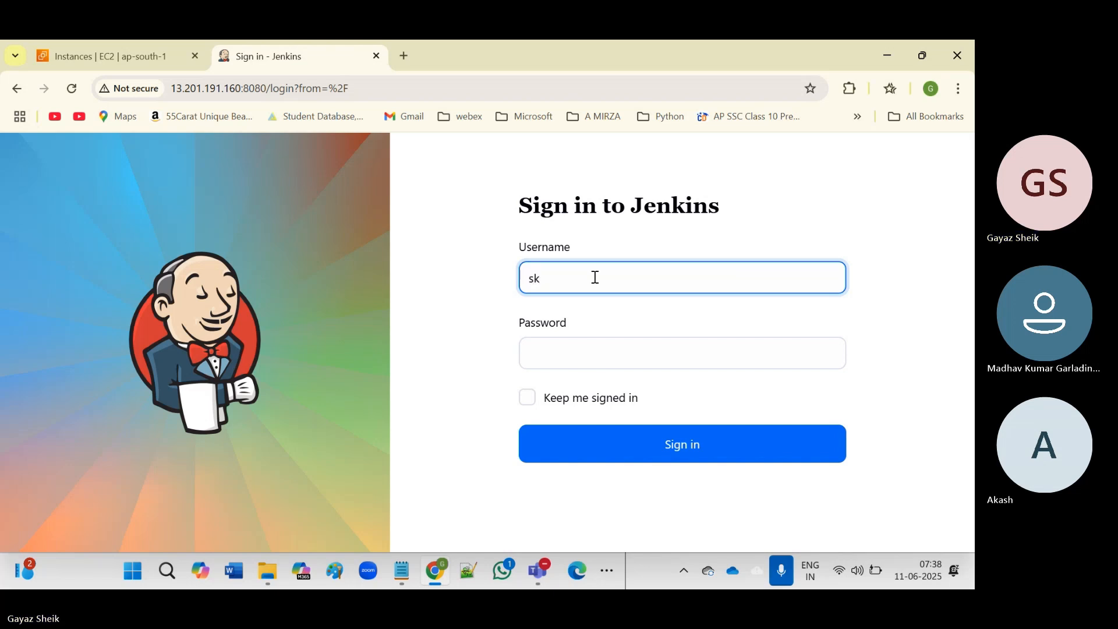
pyautogui.write('gayaz')
pyautogui.hotkey('ctrl', 'a')
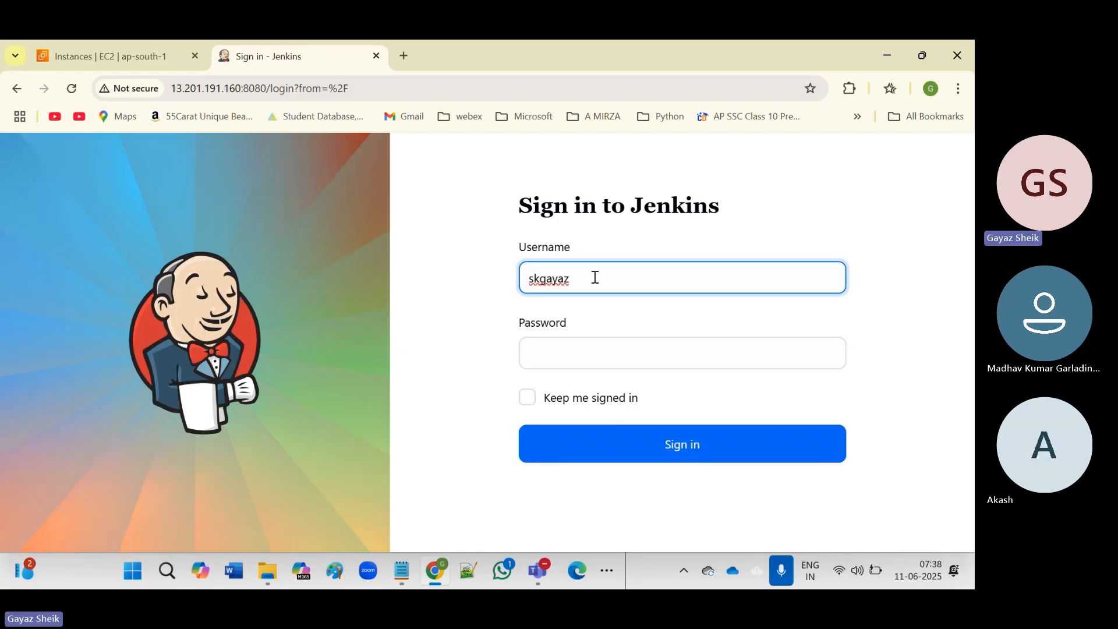
pyautogui.click(558, 351)
pyautogui.write('••')
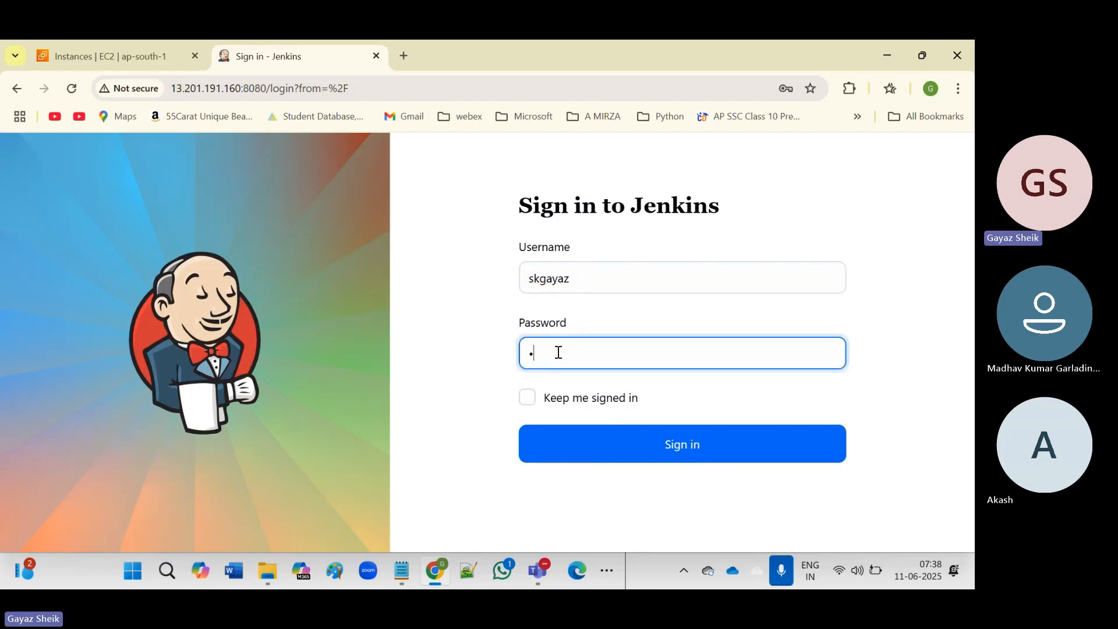
pyautogui.write('•••••')
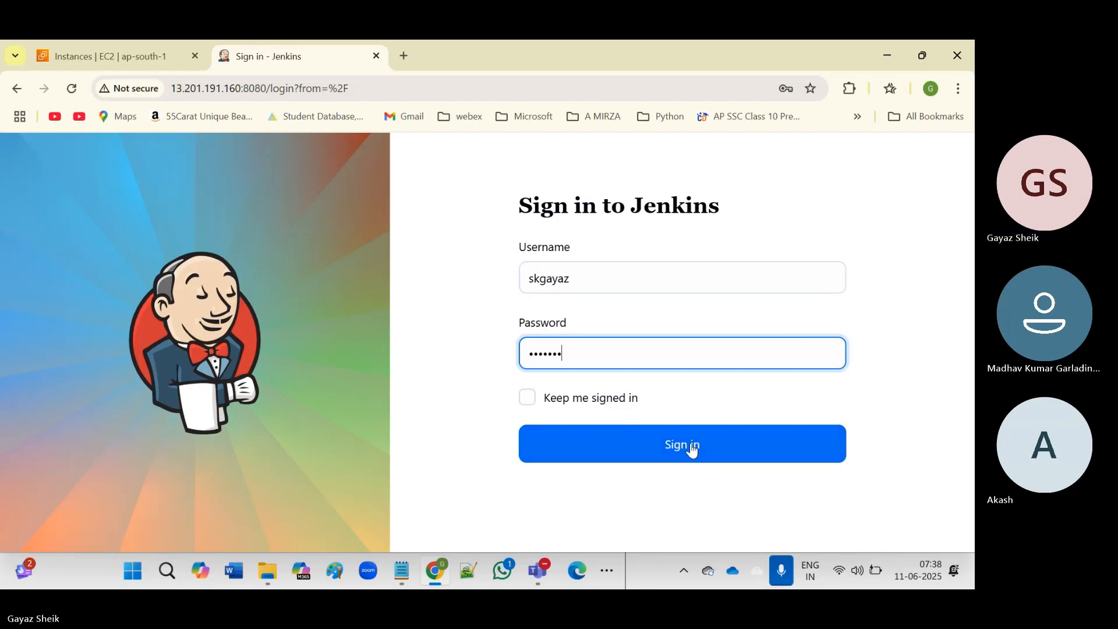
pyautogui.click(666, 447)
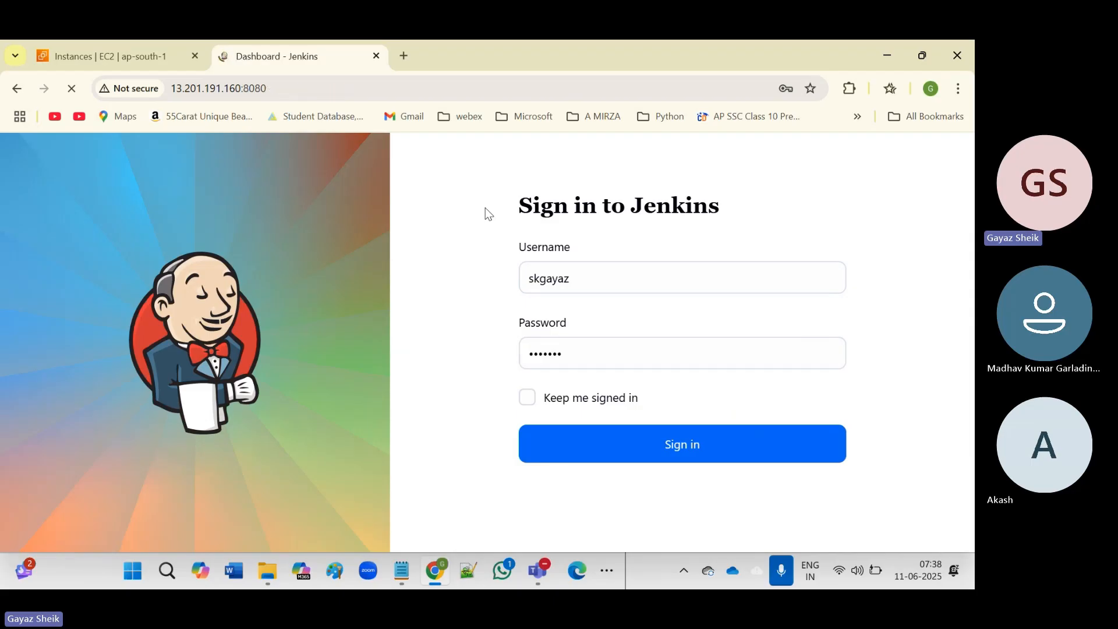
# Confirm Jenkins1 is a t2.micro instance in EC2, ending on the Jenkins welcome dashboard.
pyautogui.click(95, 54)
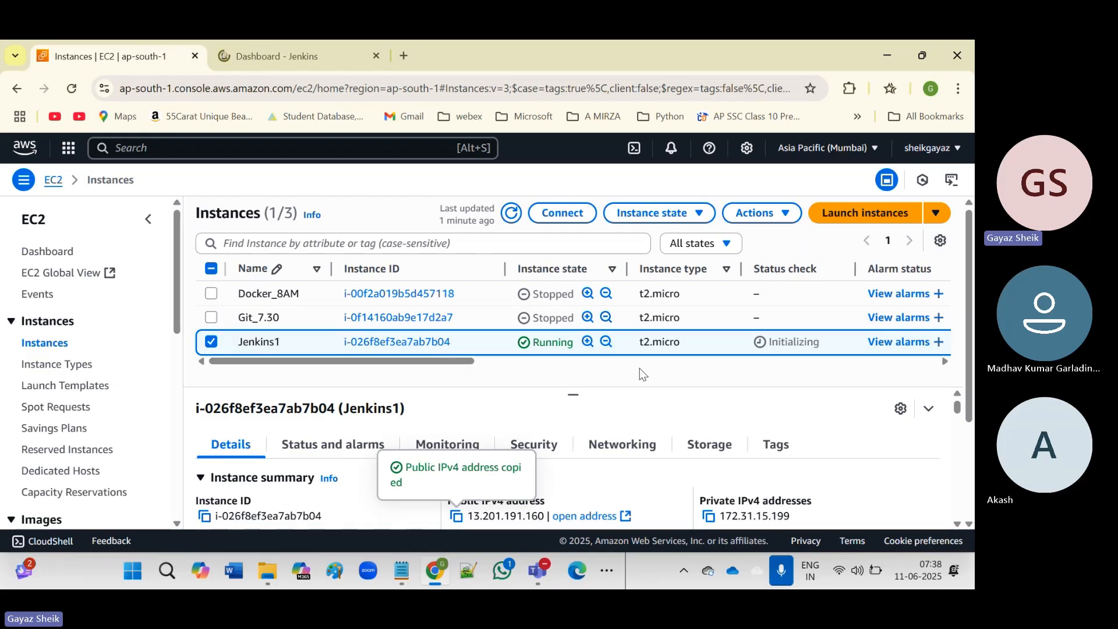
pyautogui.doubleClick(651, 343)
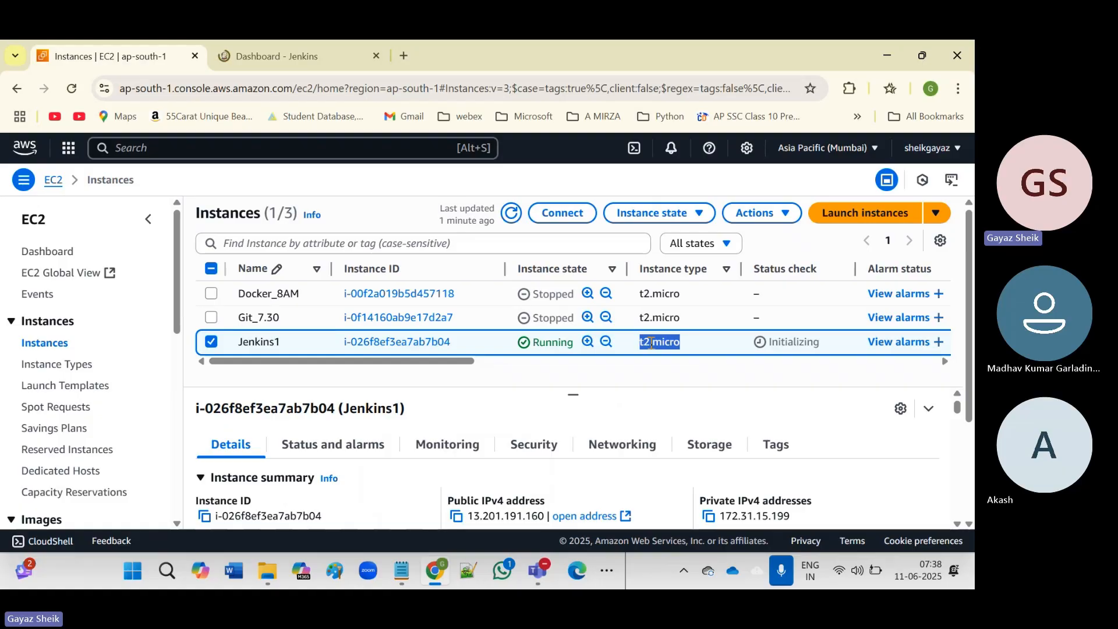
pyautogui.click(281, 53)
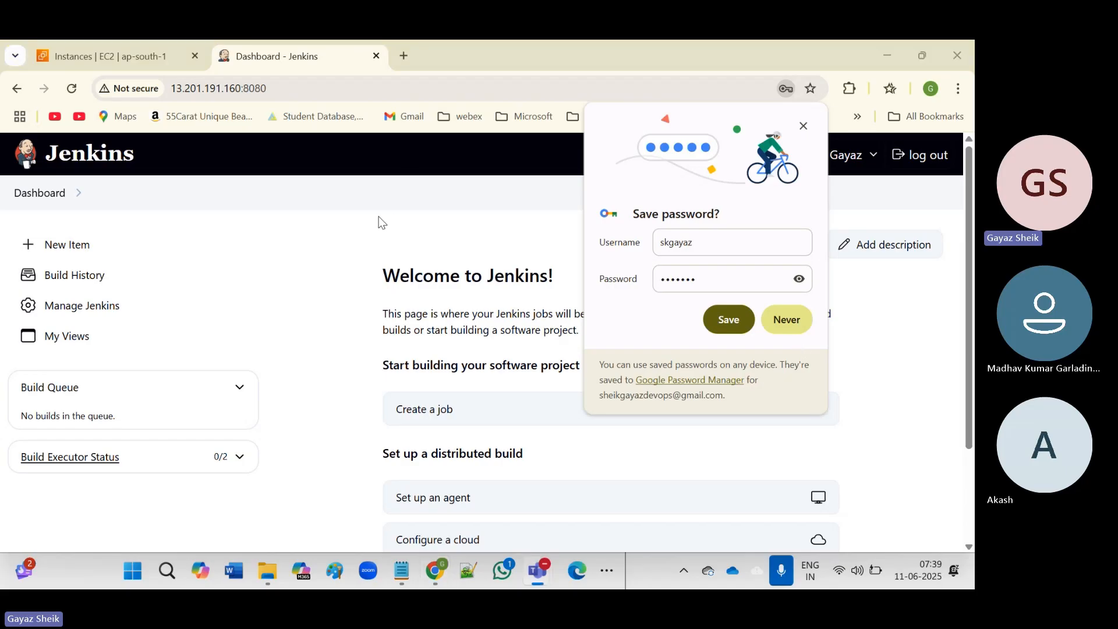
pyautogui.click(125, 60)
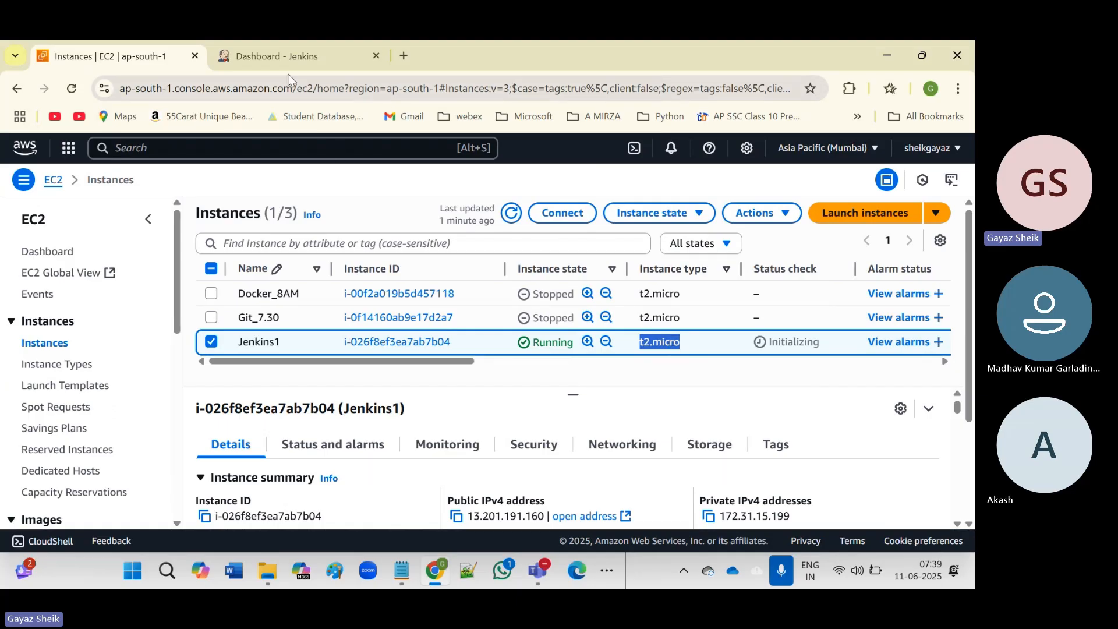
pyautogui.click(277, 56)
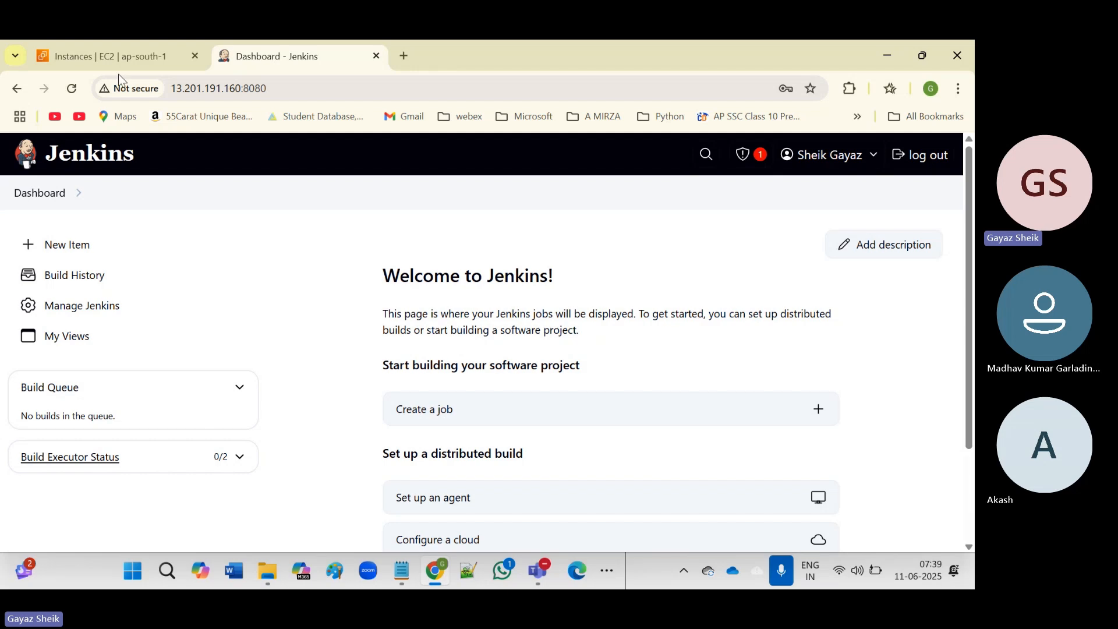
pyautogui.click(97, 57)
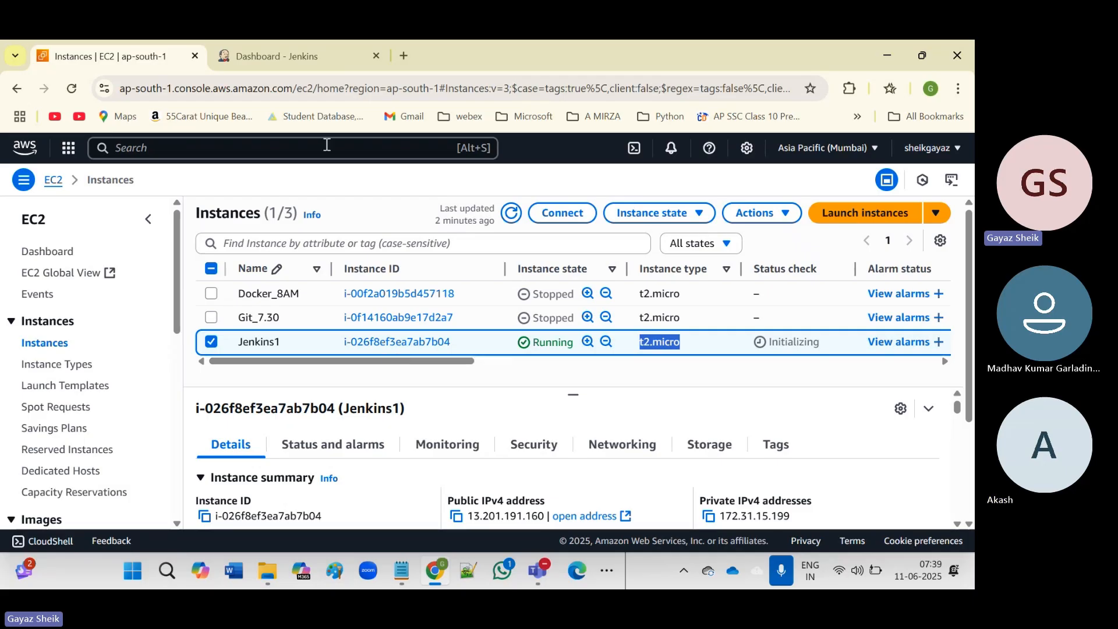
pyautogui.click(291, 68)
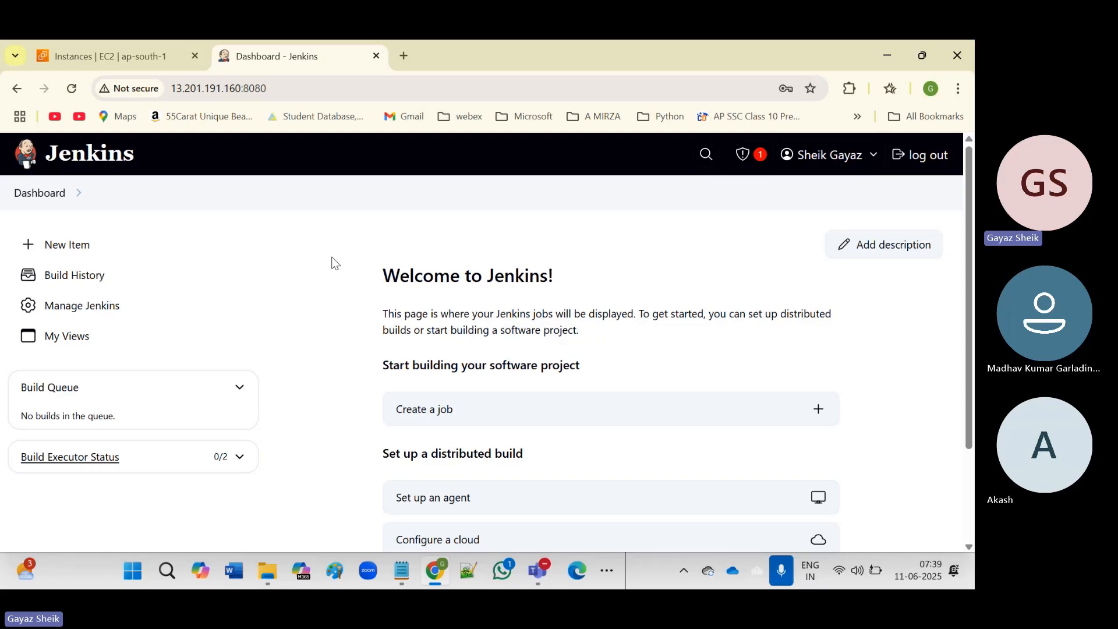
pyautogui.click(106, 55)
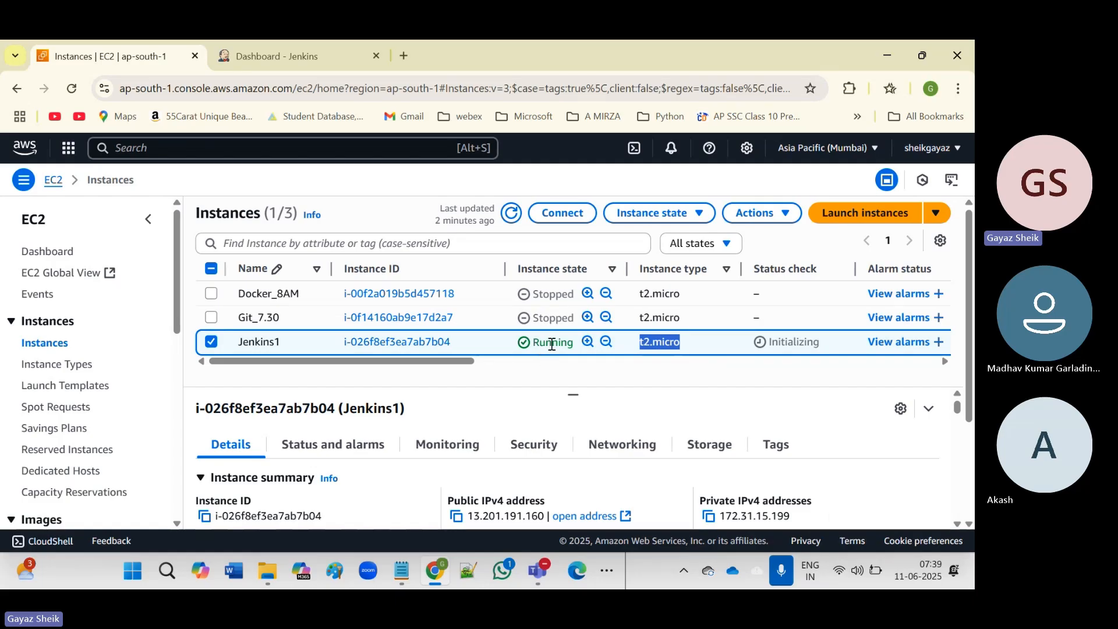
pyautogui.click(281, 58)
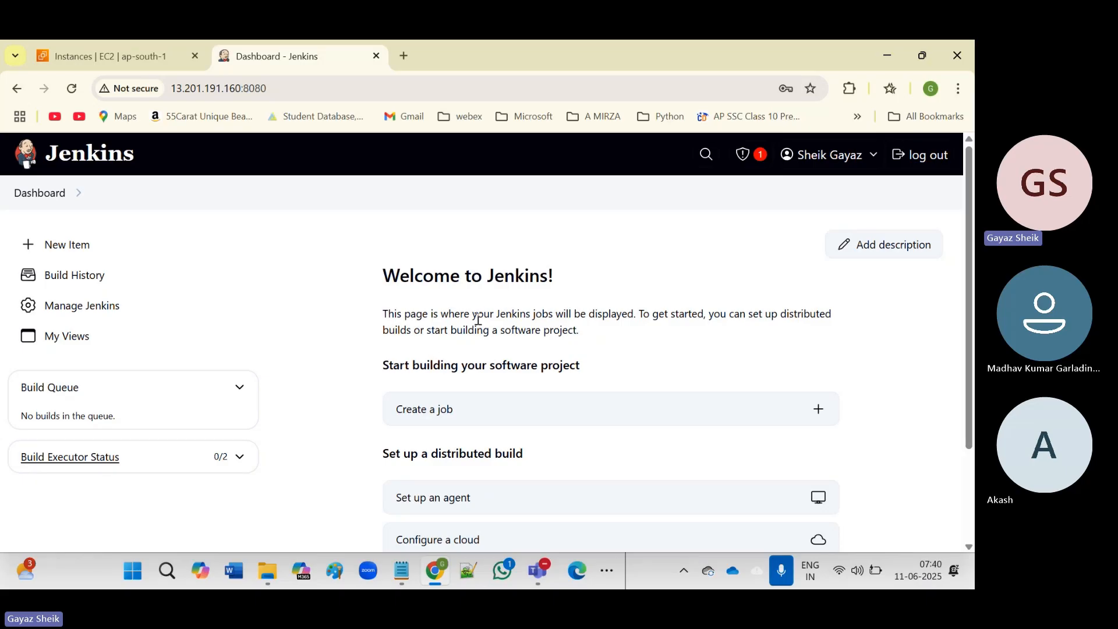
# Highlight the Welcome to Jenkins! text on the empty dashboard, then deselect it.
pyautogui.moveTo(383, 273); pyautogui.dragTo(630, 438)
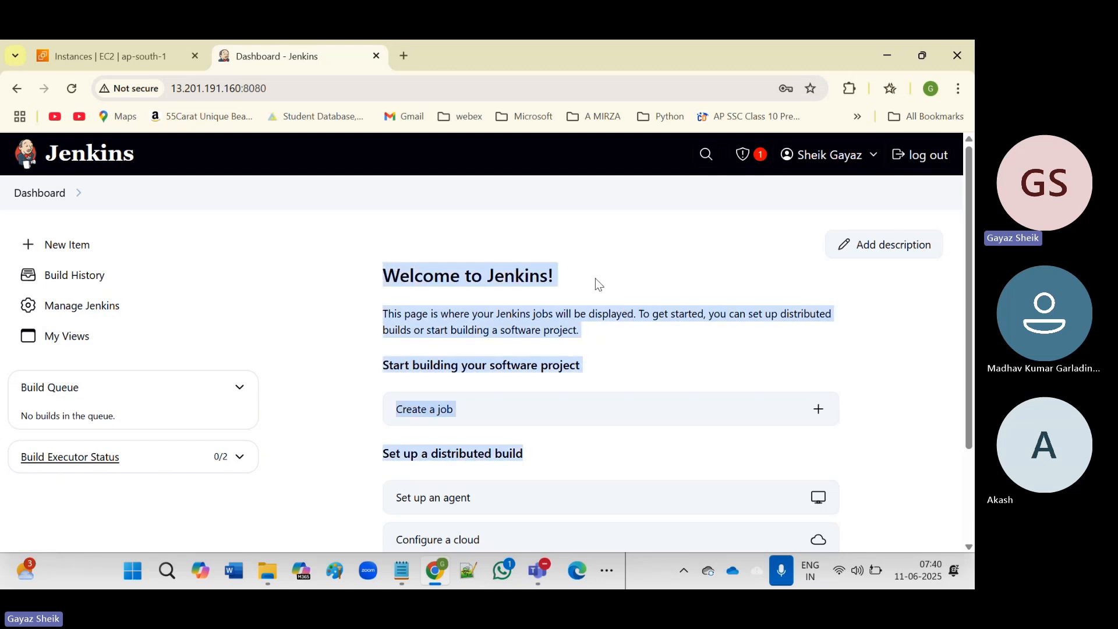
pyautogui.click(603, 244)
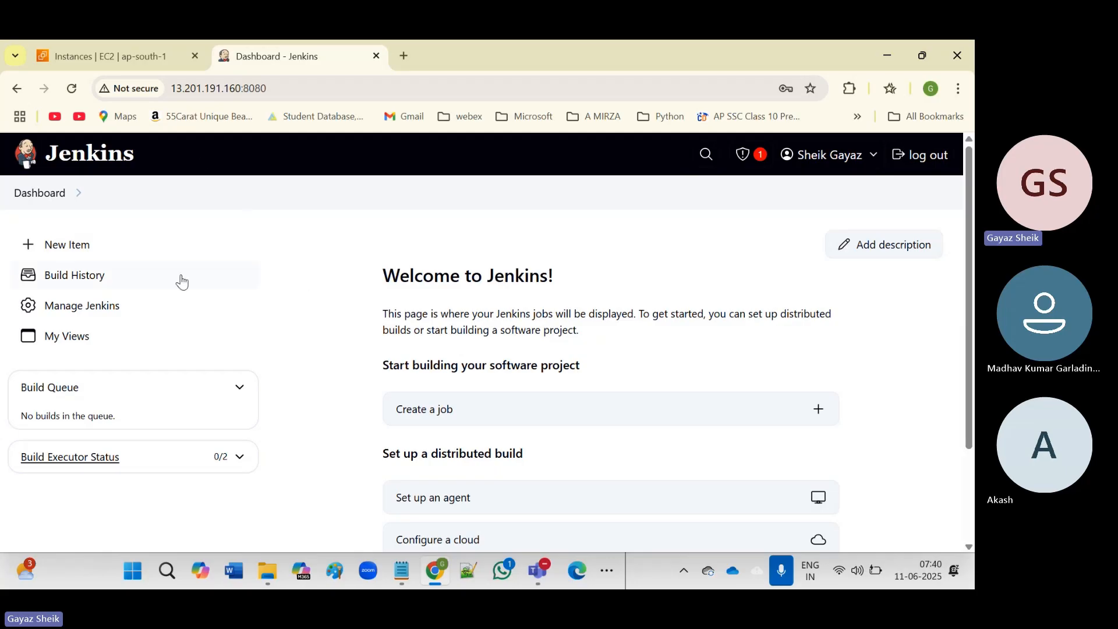
# Open Manage Jenkins and scroll through its System Configuration and Security sections.
pyautogui.click(81, 308)
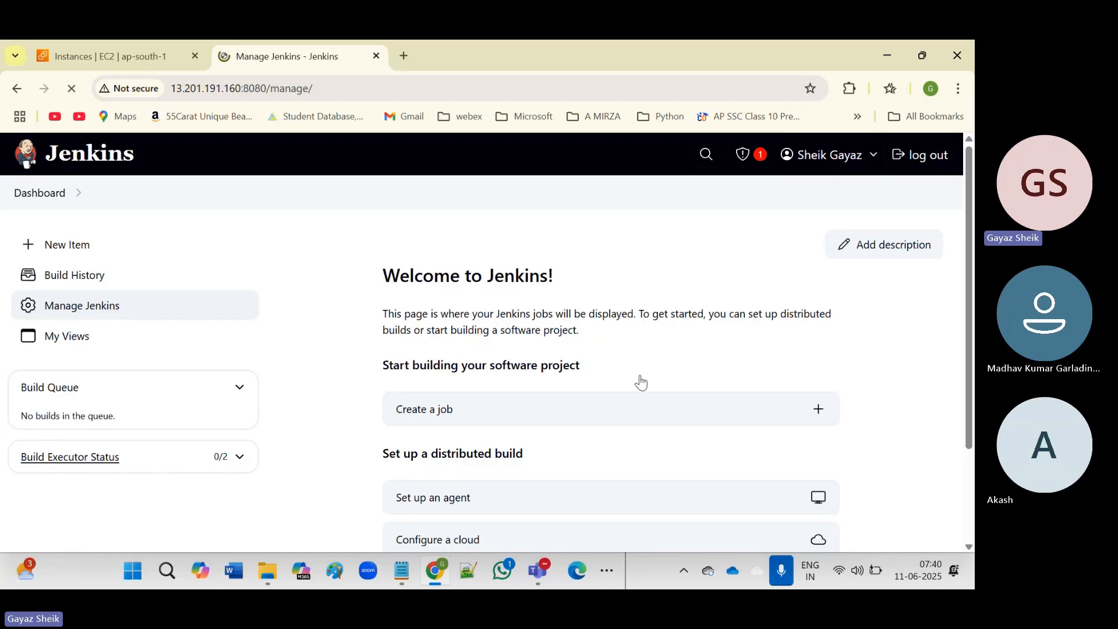
pyautogui.click(883, 412)
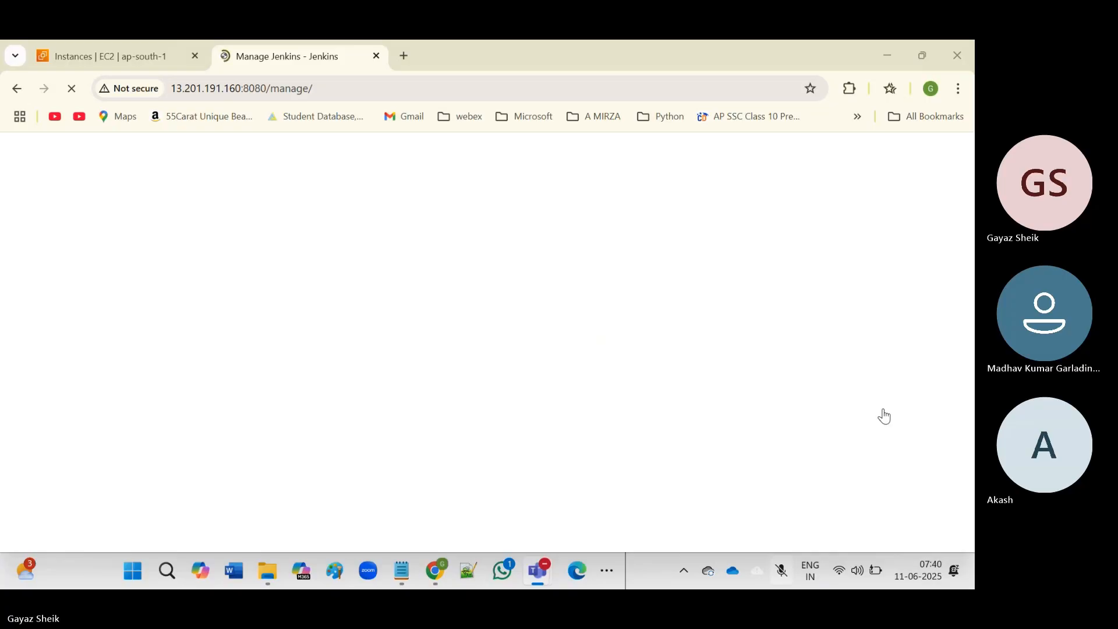
pyautogui.click(884, 411)
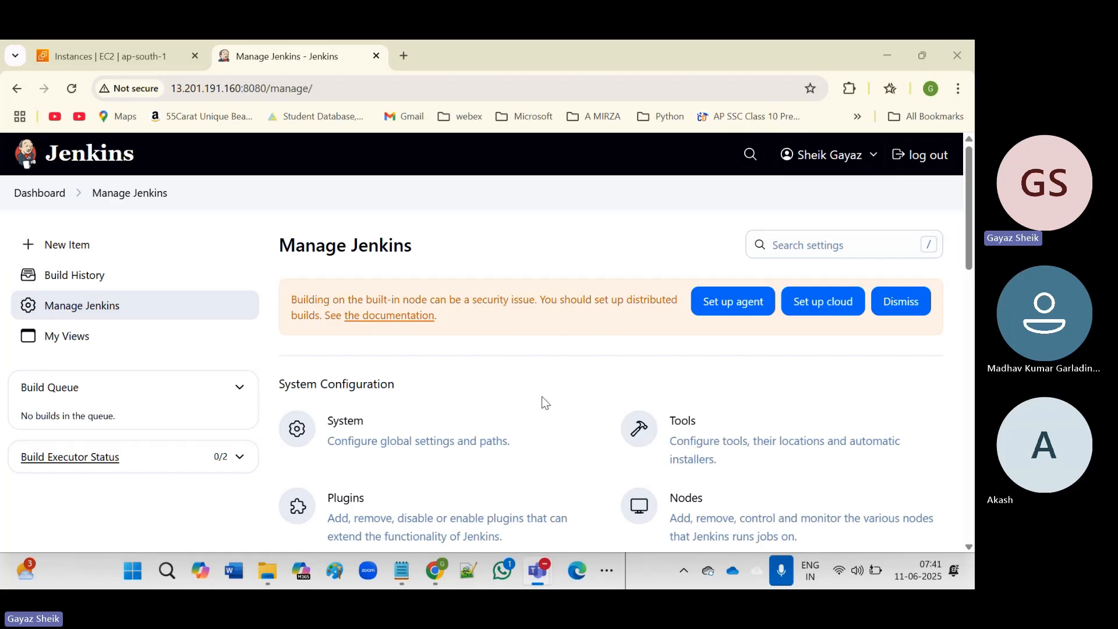
pyautogui.scroll(-4, 545, 402)
pyautogui.scroll(4, 545, 402)
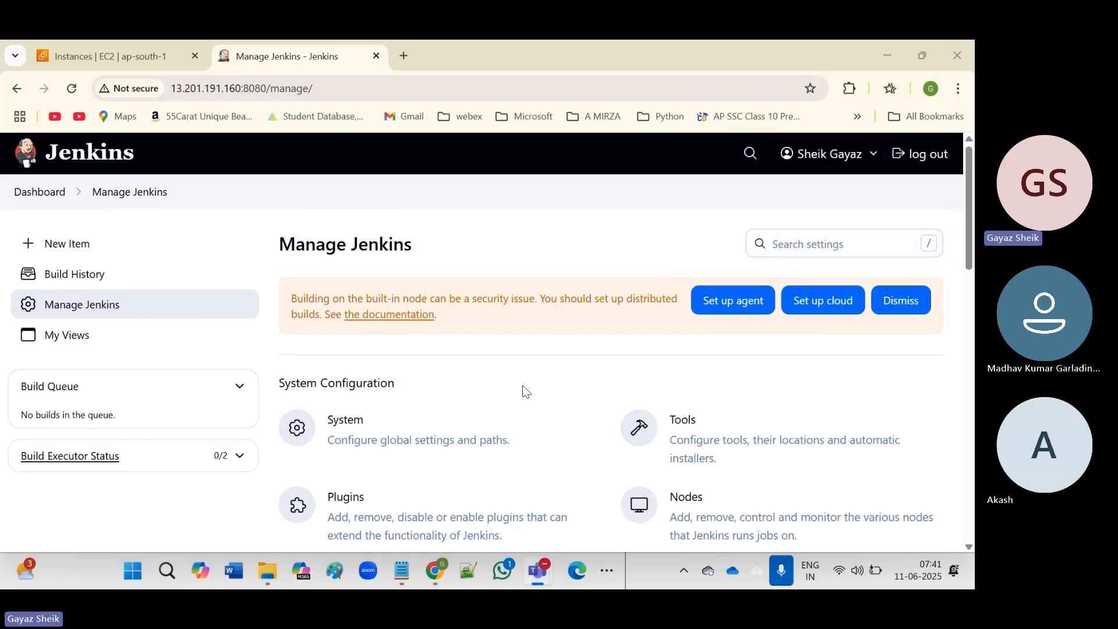
pyautogui.scroll(-4, 522, 386)
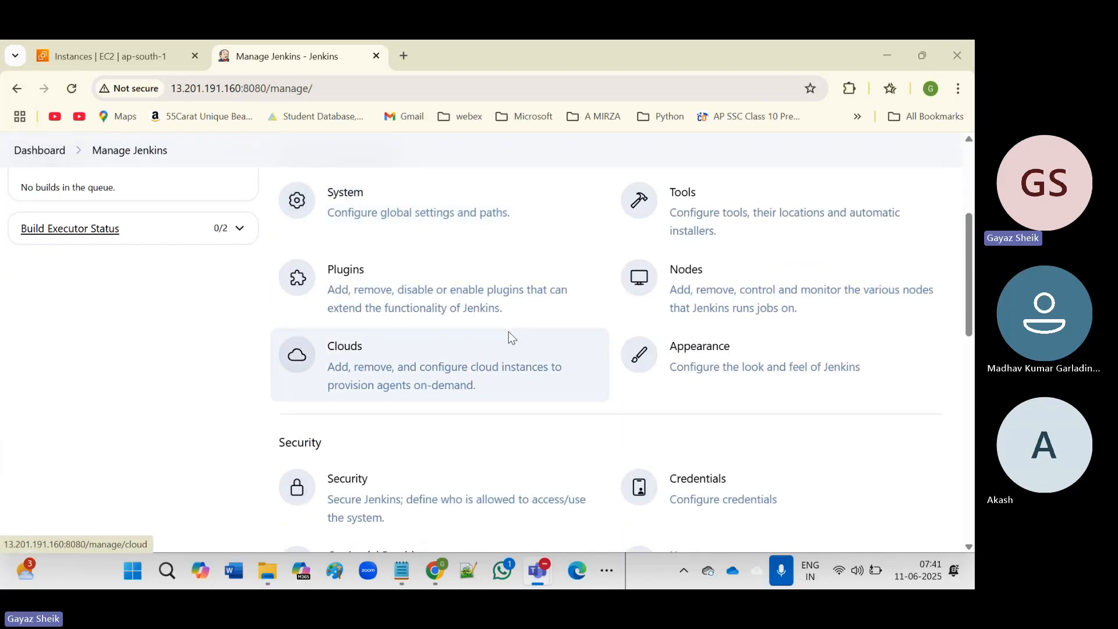
# Open Plugins under System Configuration, showing the Updates section with no updates.
pyautogui.click(352, 276)
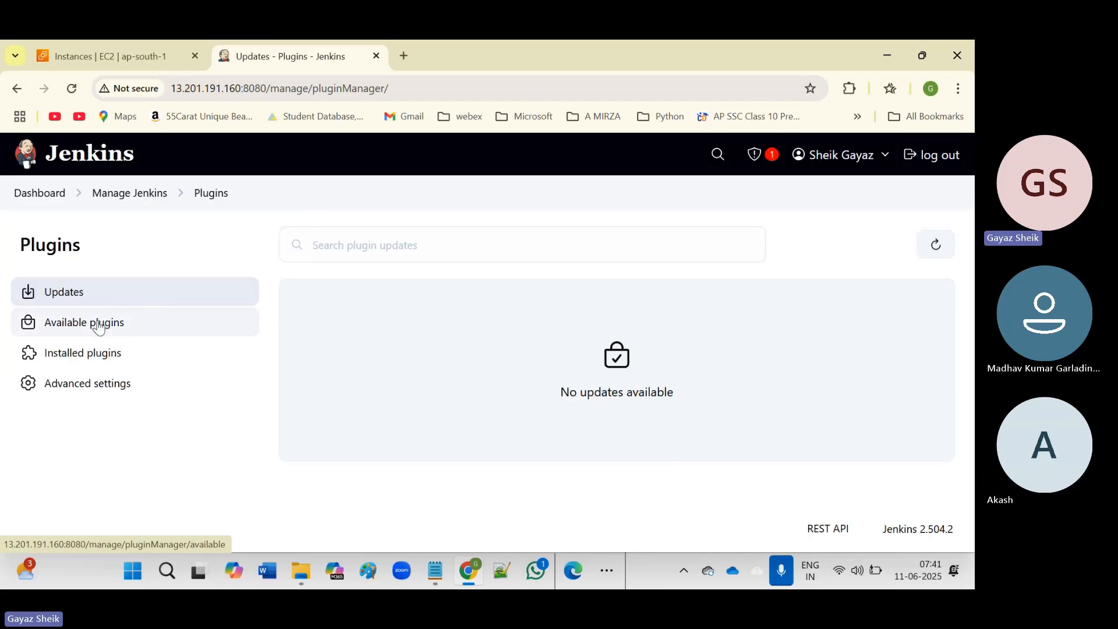
# Review the Available plugins list (Git server, Config File Provider, Docker Pipeline), then switch to Installed plugins.
pyautogui.click(79, 326)
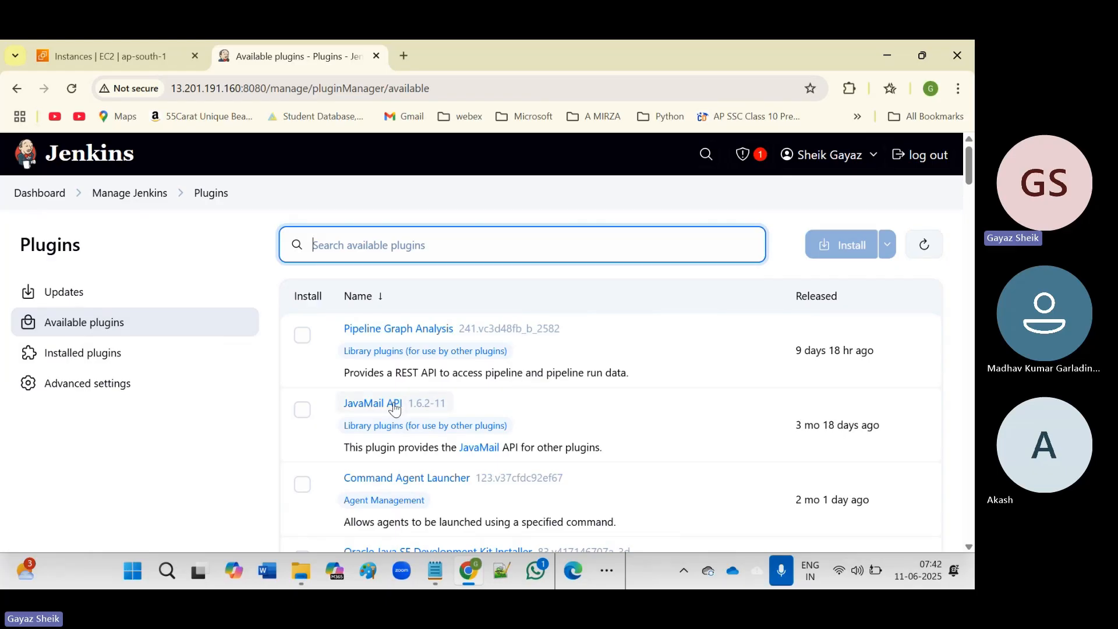
pyautogui.scroll(-1, 522, 409)
pyautogui.scroll(-3, 523, 409)
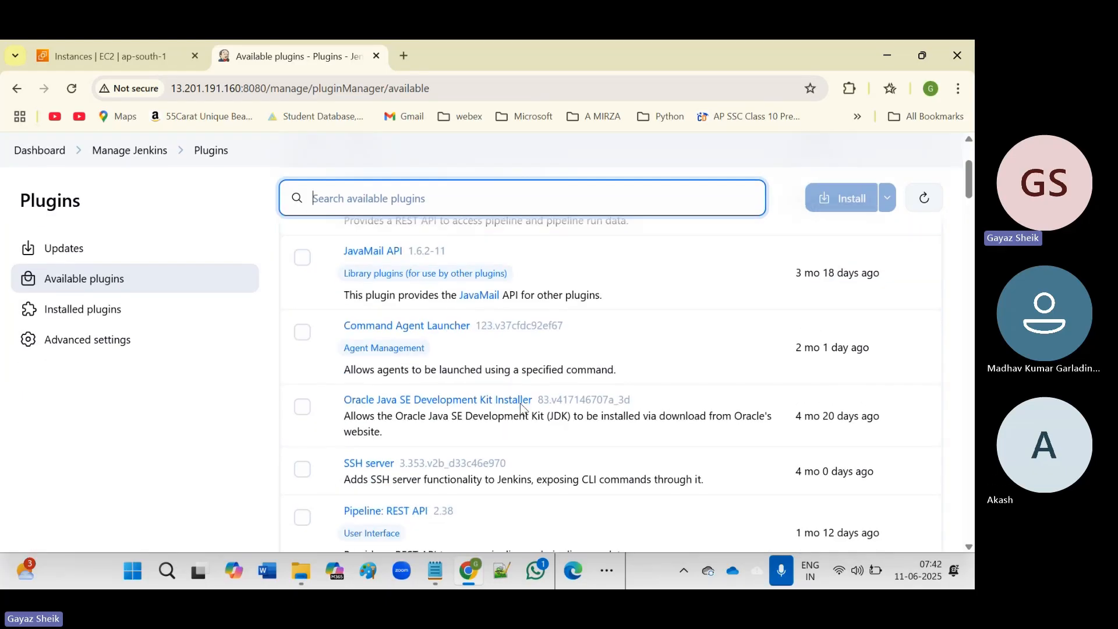
pyautogui.scroll(-3, 522, 394)
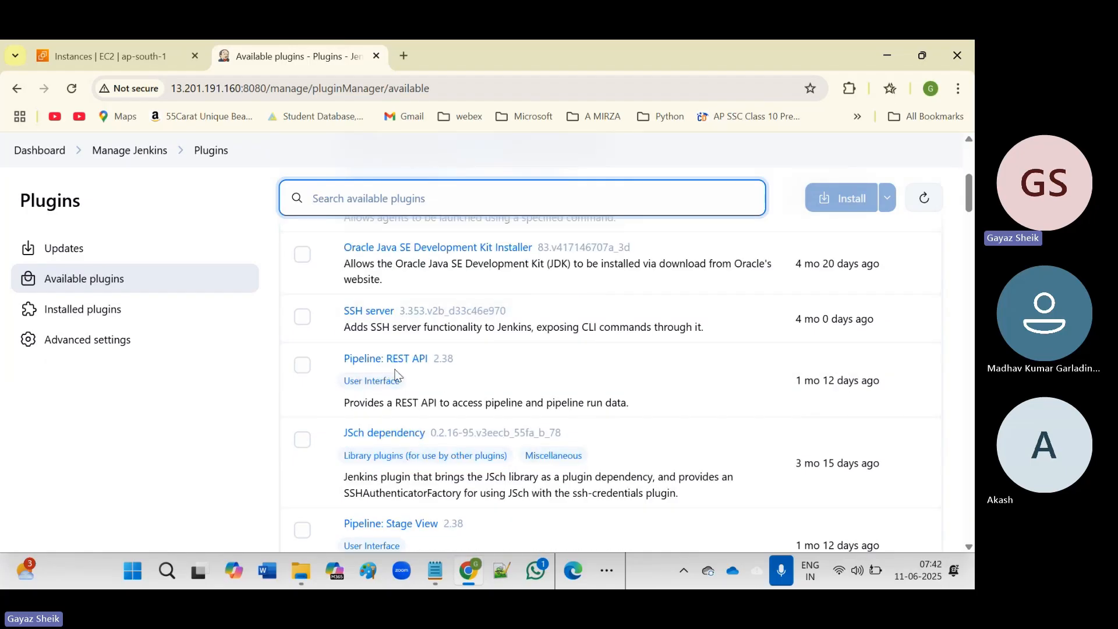
pyautogui.scroll(-2, 518, 373)
pyautogui.scroll(-7, 519, 372)
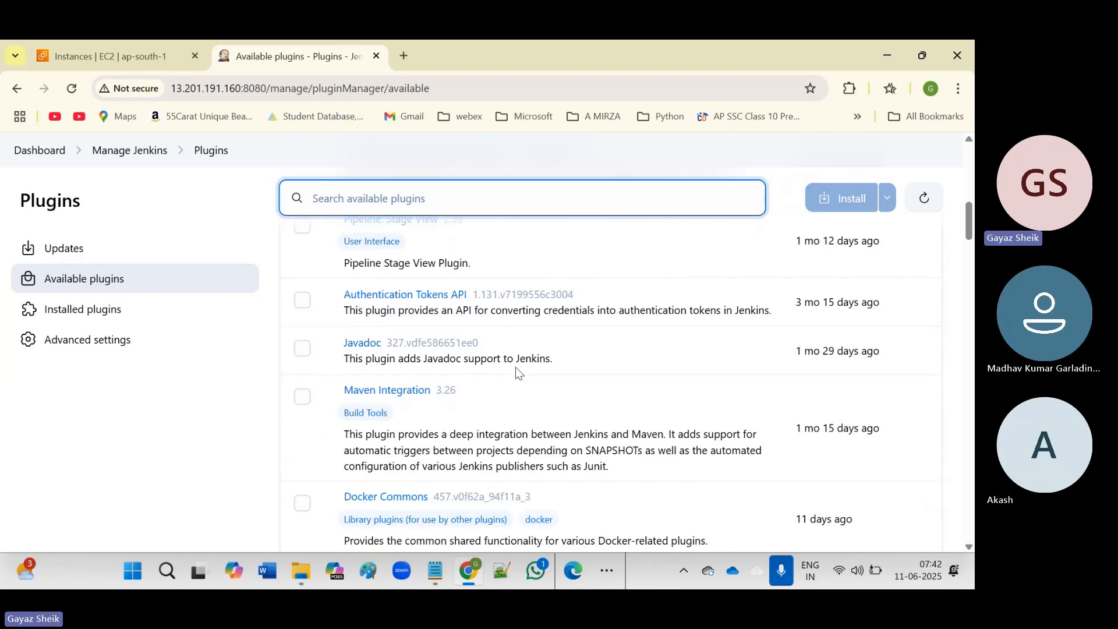
pyautogui.scroll(3, 516, 374)
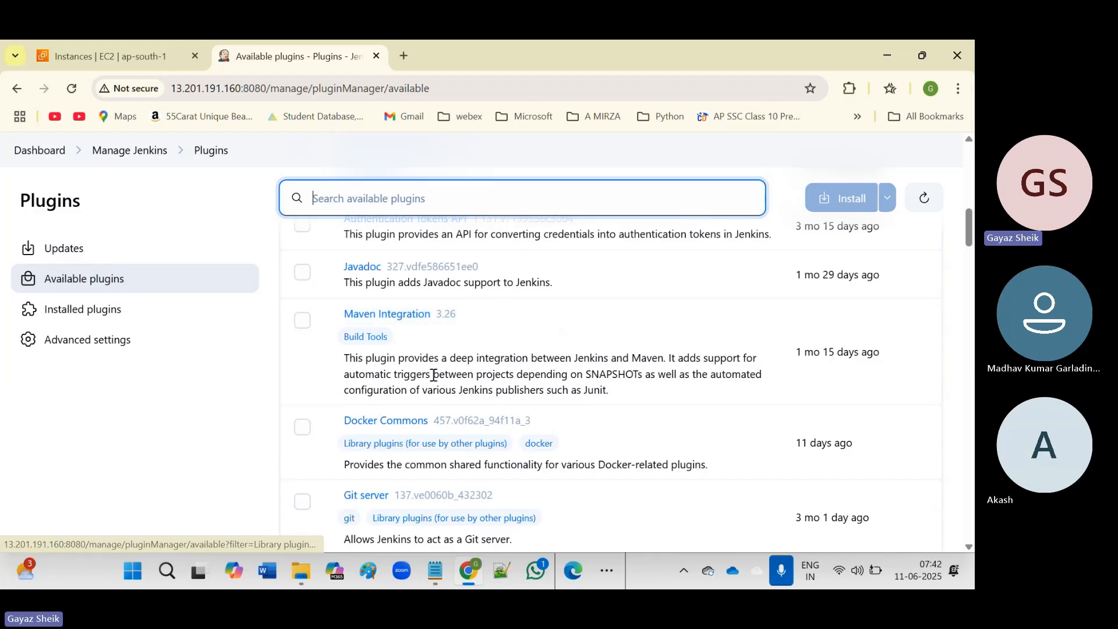
pyautogui.scroll(-6, 430, 361)
pyautogui.scroll(2, 429, 375)
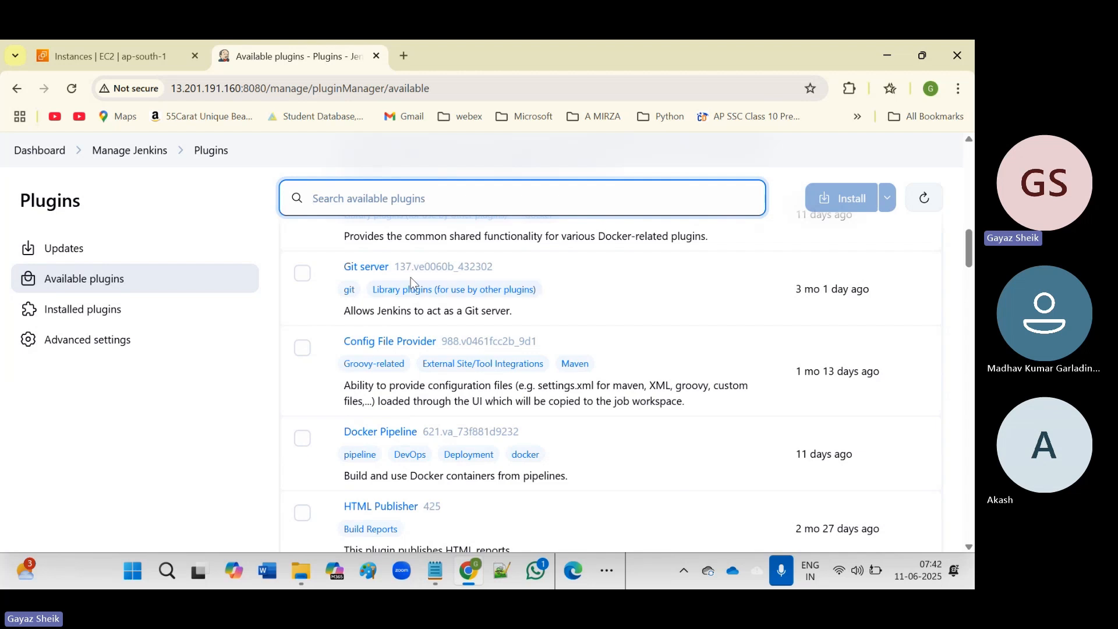
pyautogui.click(79, 317)
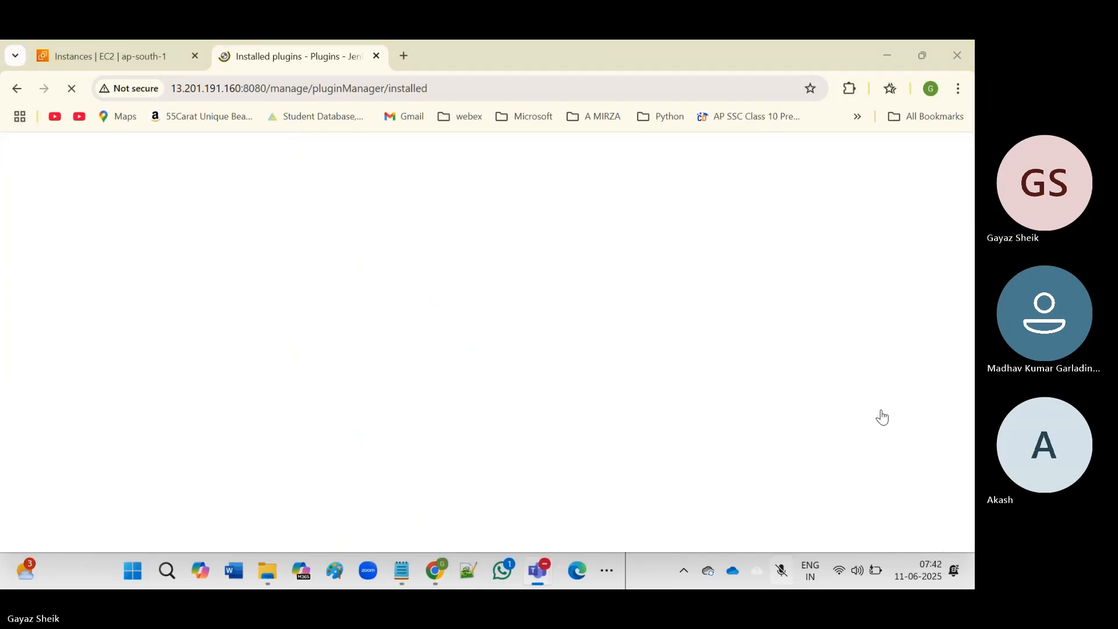
# Look through the installed plugins and return to the top, where Ant Plugin is listed first.
pyautogui.click(878, 414)
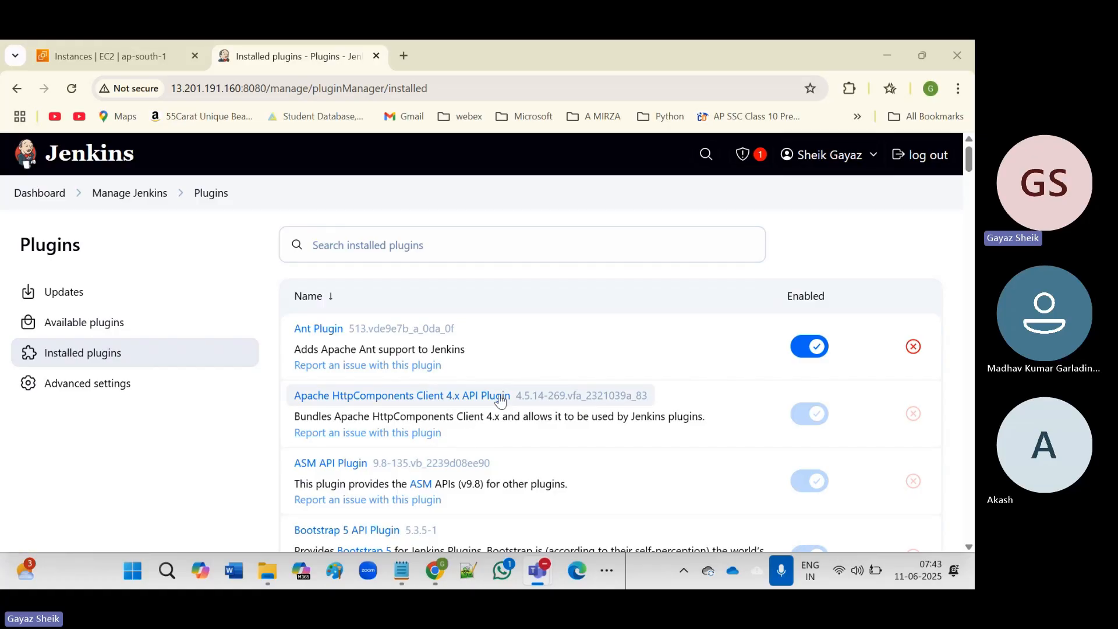
pyautogui.scroll(-3, 500, 401)
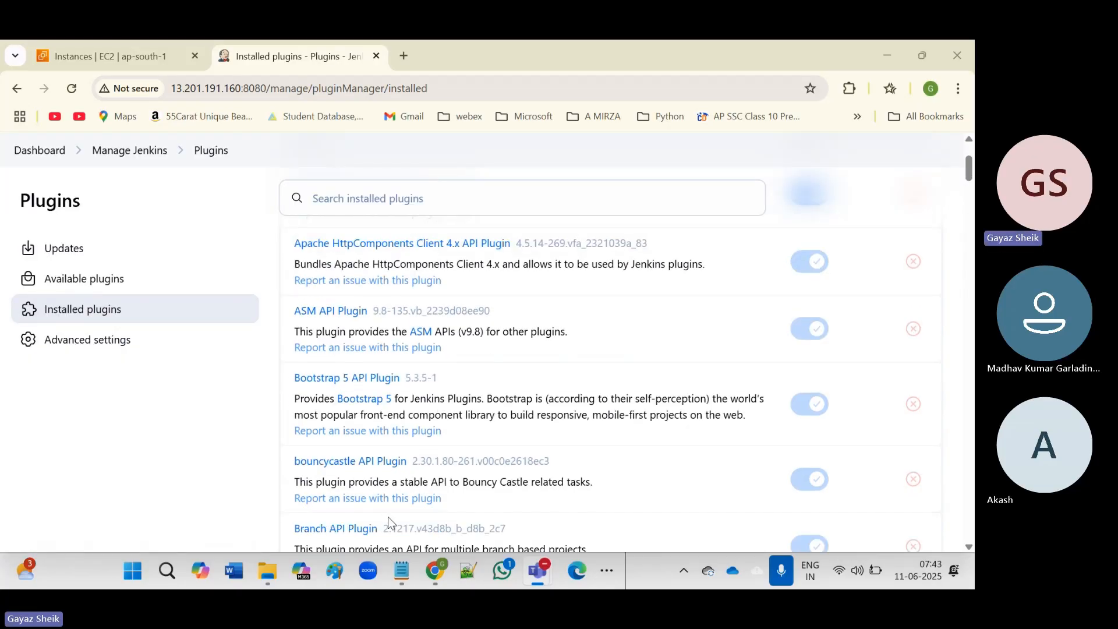
pyautogui.scroll(-3, 388, 516)
pyautogui.scroll(-3, 445, 444)
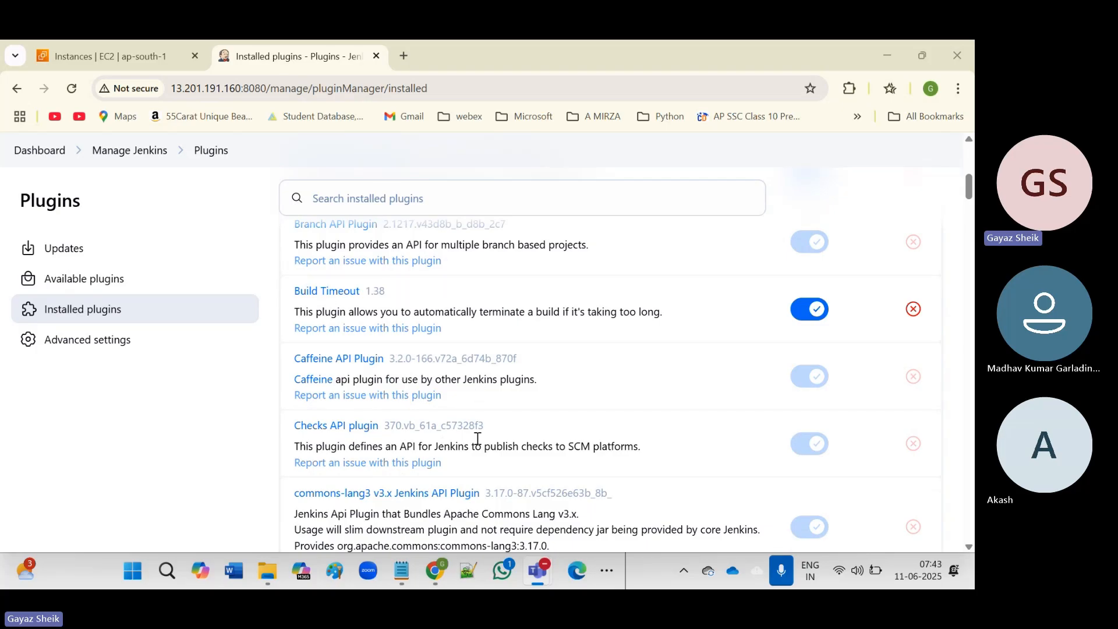
pyautogui.scroll(-3, 478, 438)
pyautogui.scroll(-1, 478, 438)
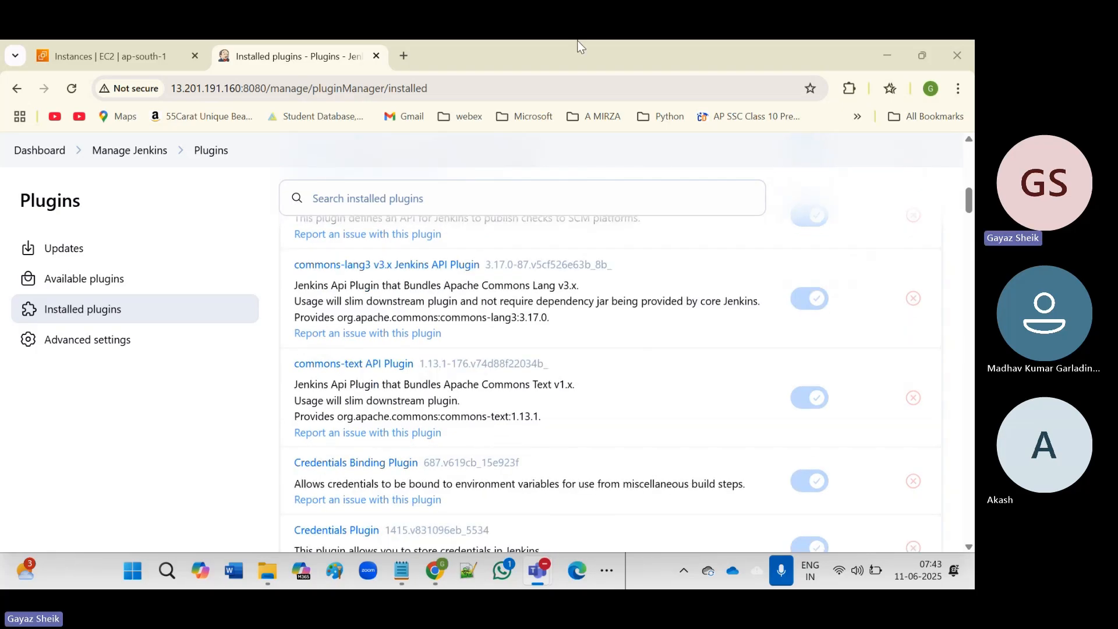
pyautogui.scroll(15, 489, 429)
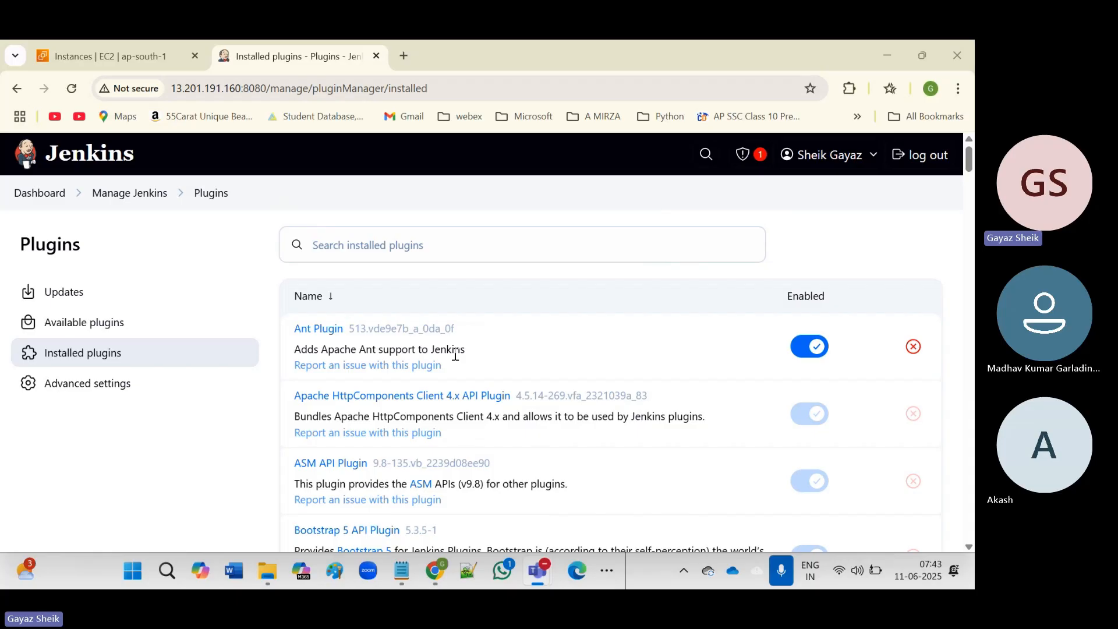
# Back on Available plugins, search for 'ant p', then clear the search text.
pyautogui.click(74, 324)
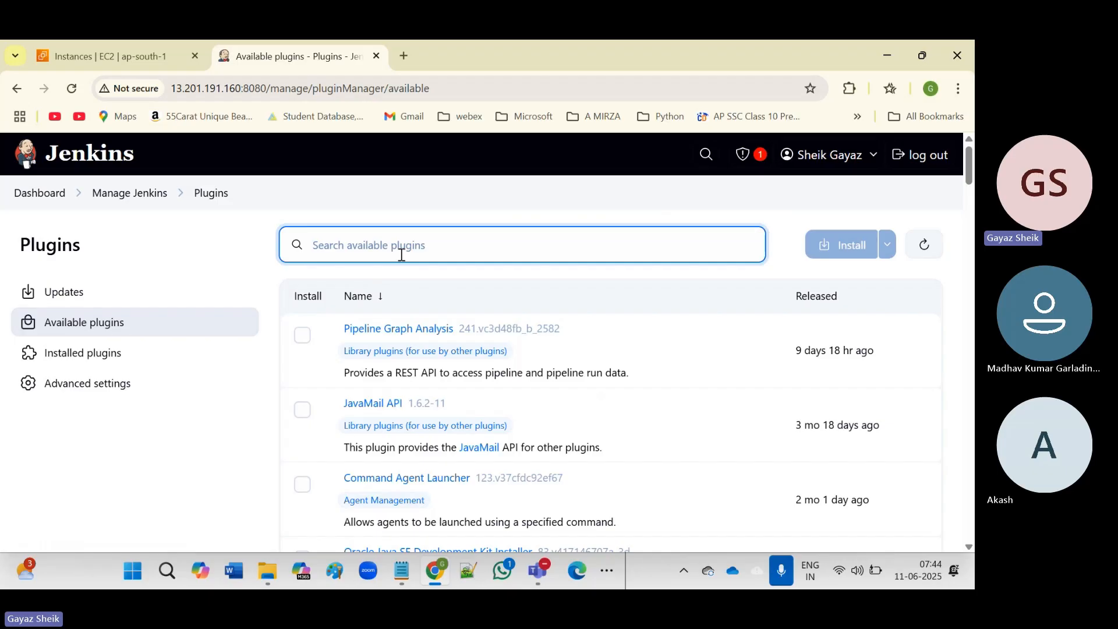
pyautogui.write('ant')
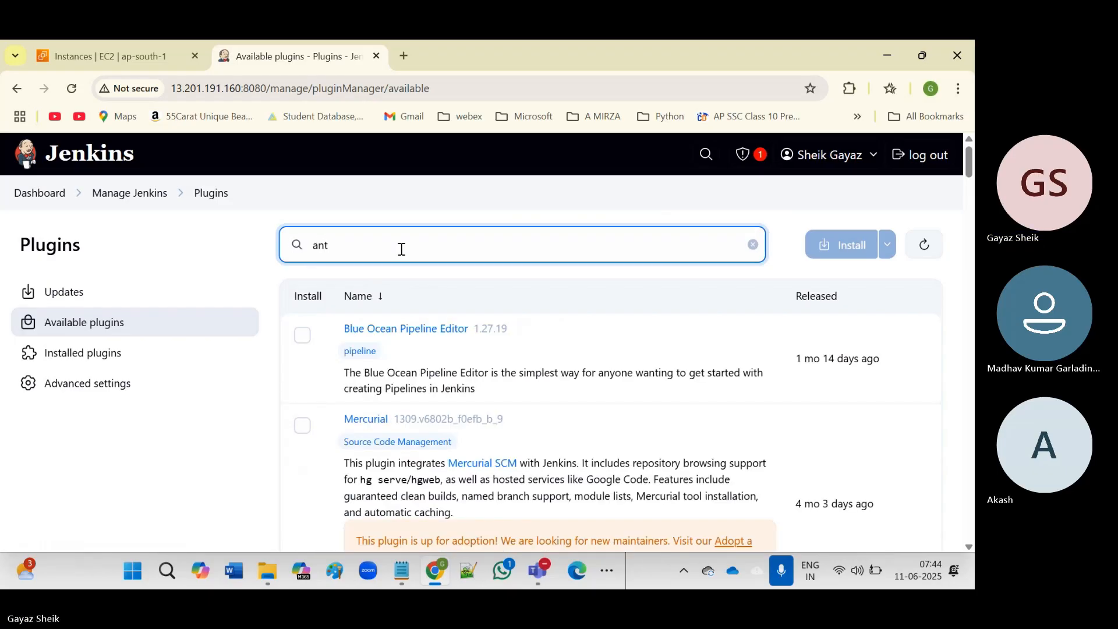
pyautogui.write(' p')
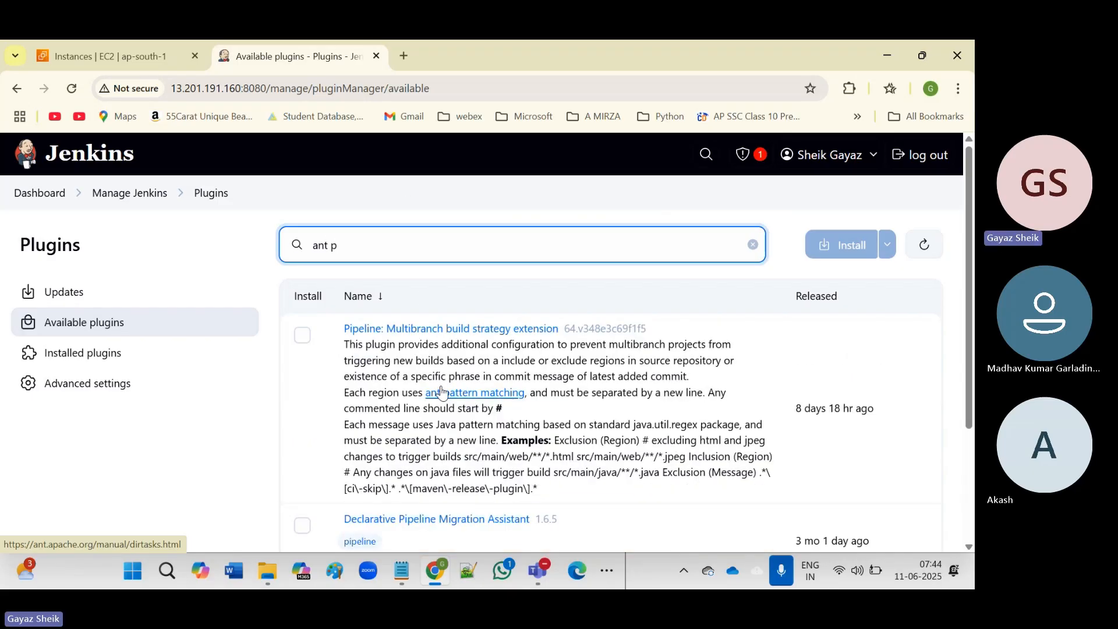
pyautogui.scroll(-3, 441, 386)
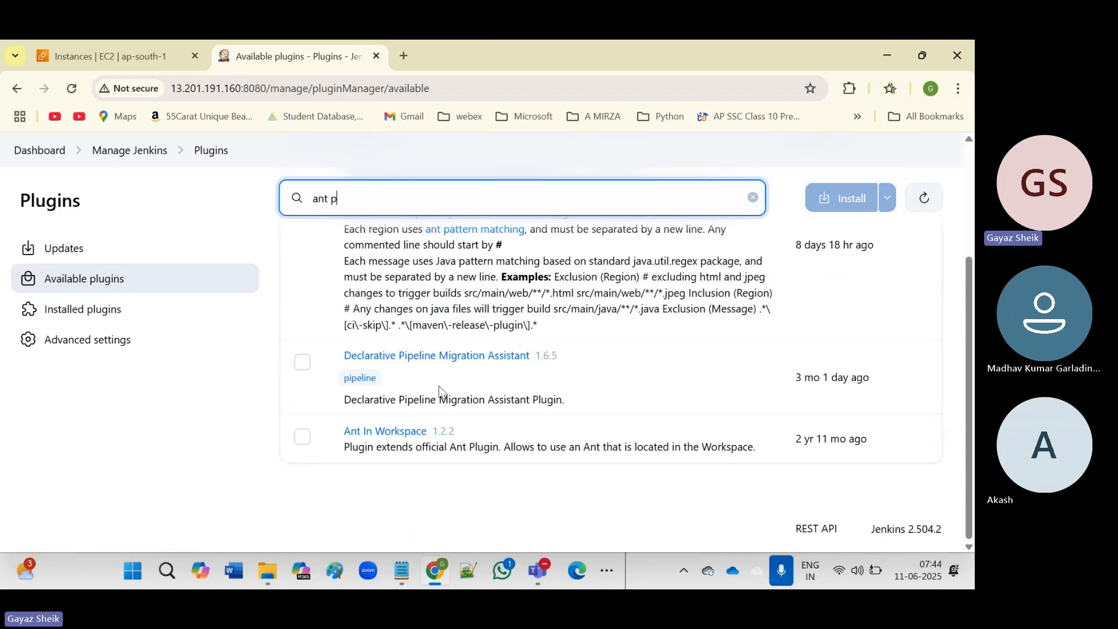
pyautogui.scroll(3, 440, 391)
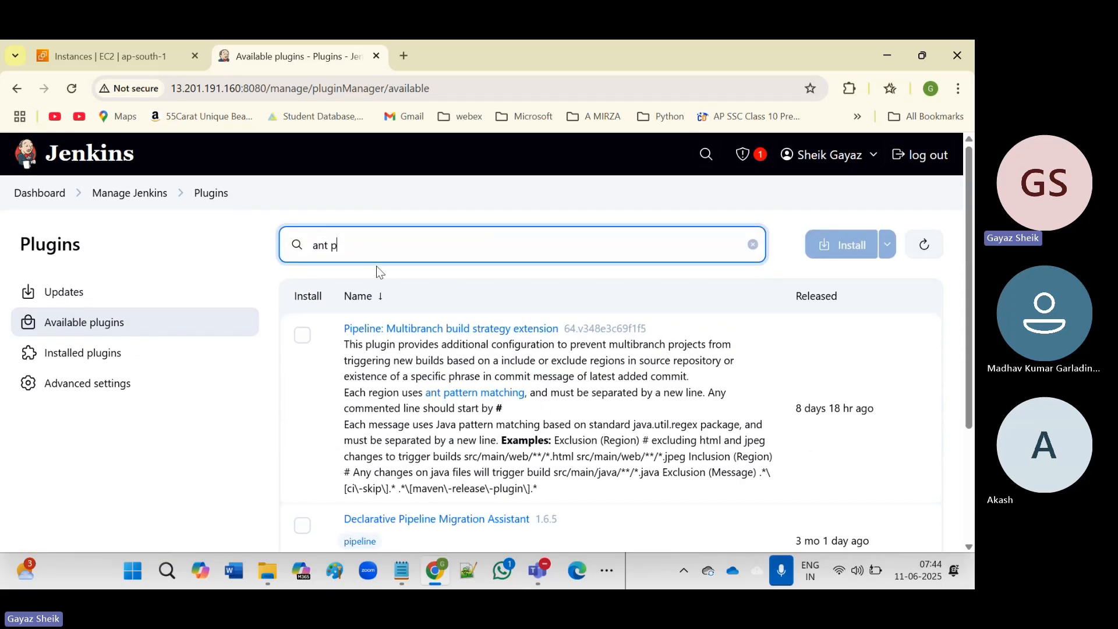
pyautogui.press('BackSpace')
pyautogui.press('BackSpace')
pyautogui.press('BackSpace')
pyautogui.press('BackSpace')
pyautogui.press('BackSpace')
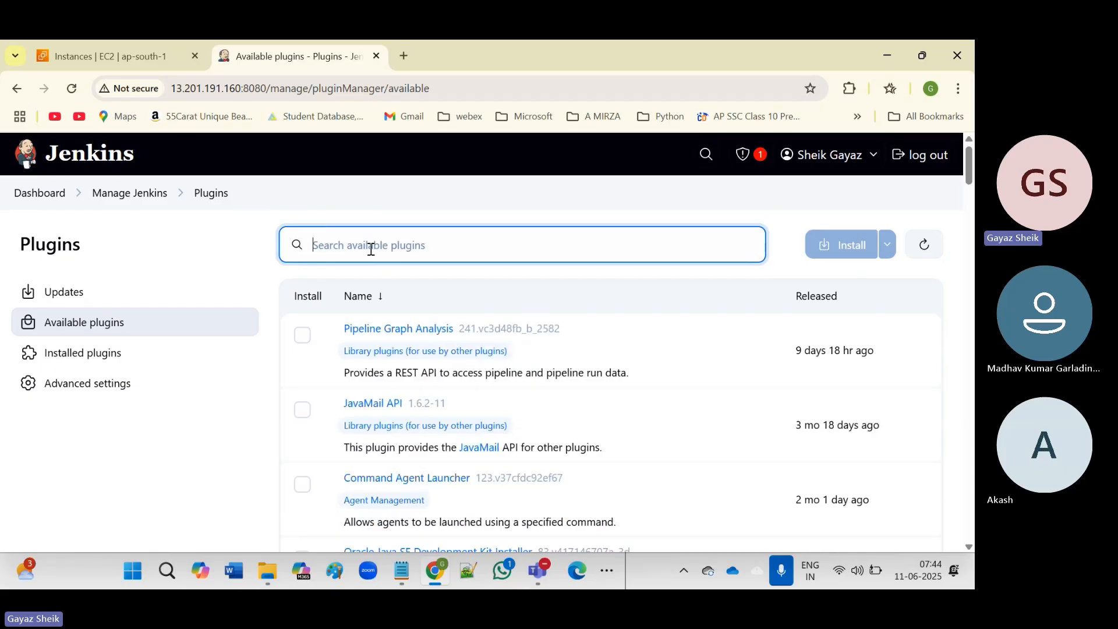
# Scroll the unfiltered Available plugins list down until Docker Pipeline is visible.
pyautogui.scroll(-5, 565, 412)
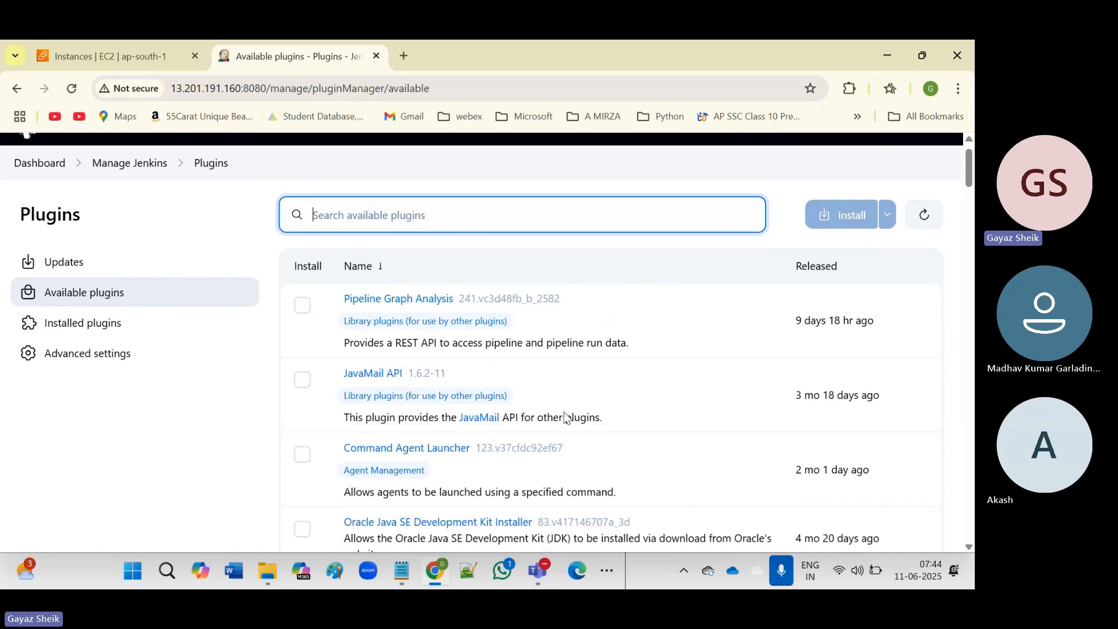
pyautogui.scroll(-3, 503, 382)
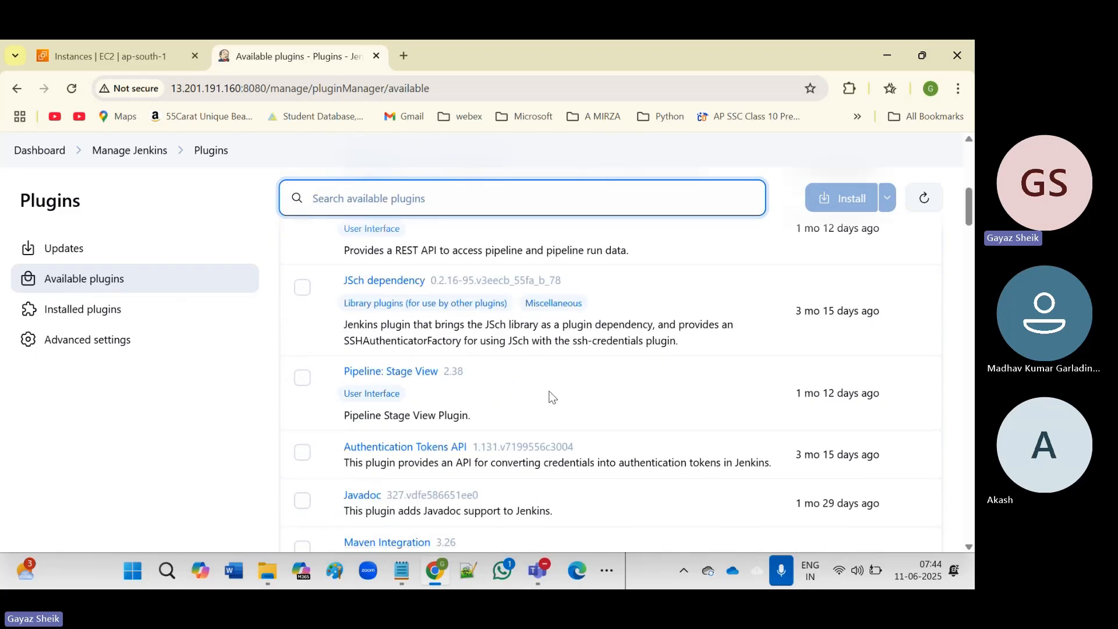
pyautogui.scroll(-5, 553, 397)
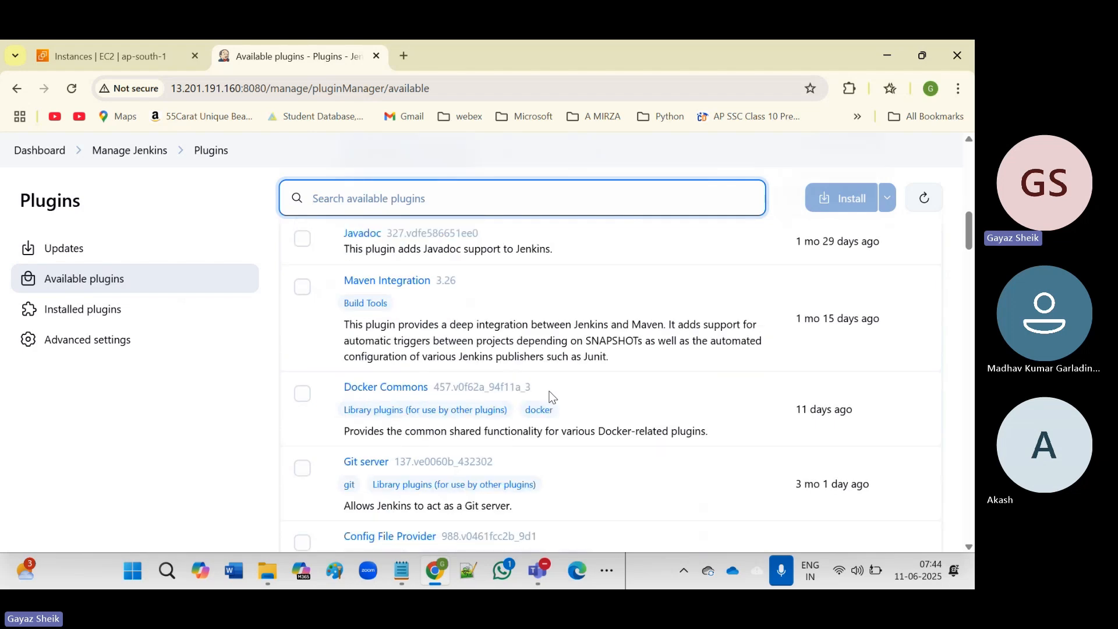
pyautogui.scroll(-3, 550, 392)
pyautogui.scroll(-1, 550, 392)
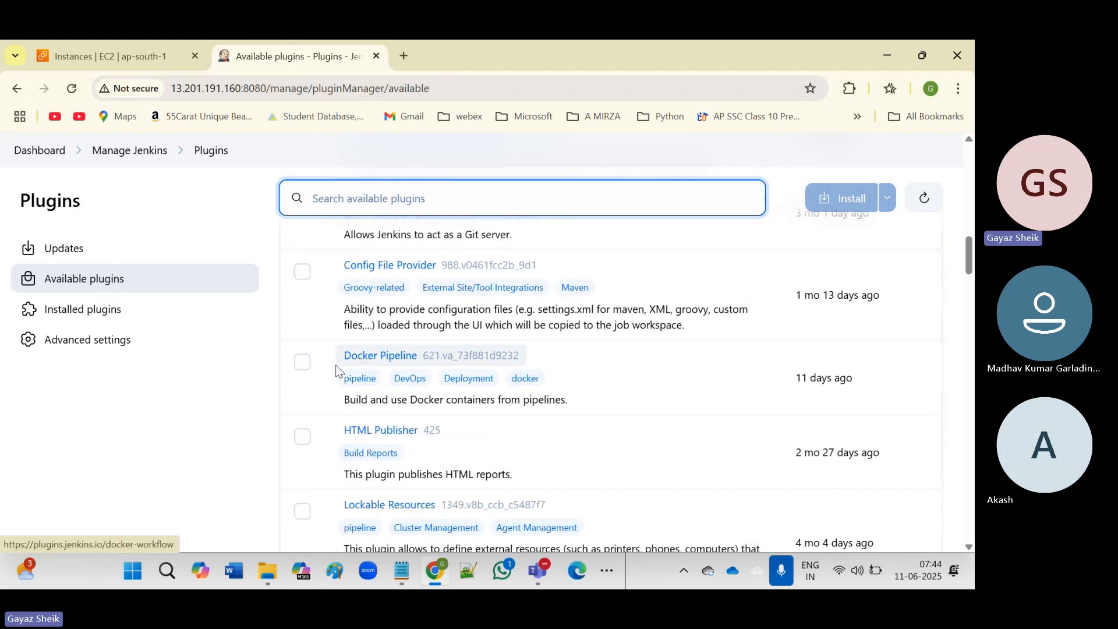
# Select Docker Pipeline and install it, queuing Docker Commons and Authentication Tokens API as Pending.
pyautogui.click(301, 371)
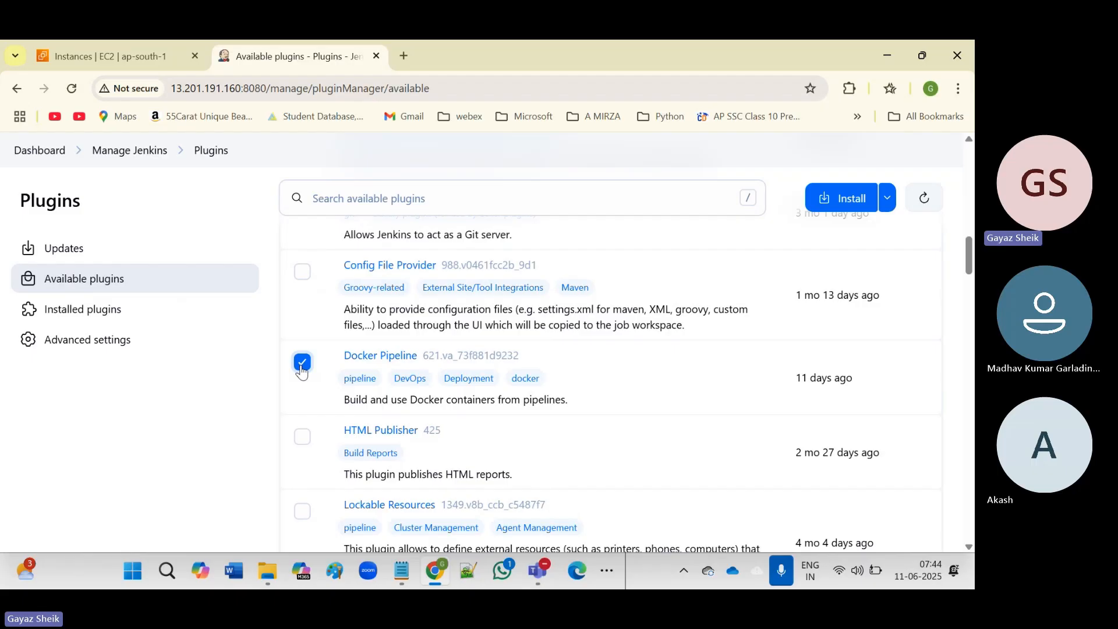
pyautogui.click(858, 203)
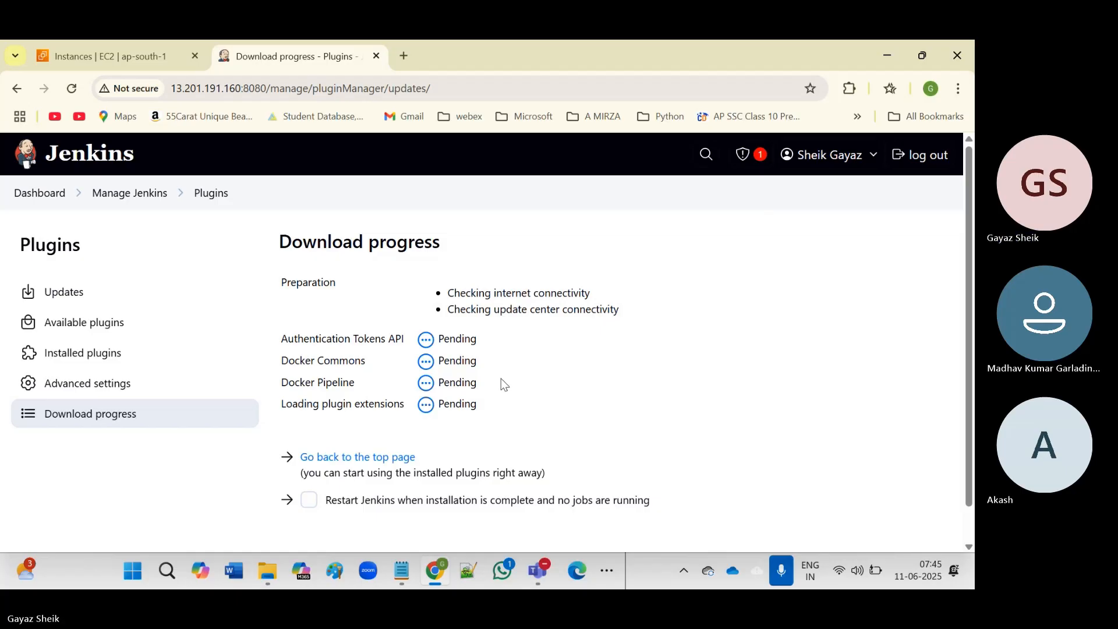
pyautogui.scroll(-1, 515, 384)
pyautogui.scroll(1, 515, 380)
pyautogui.scroll(-1, 515, 379)
pyautogui.scroll(1, 516, 380)
pyautogui.scroll(-1, 501, 411)
pyautogui.scroll(1, 502, 417)
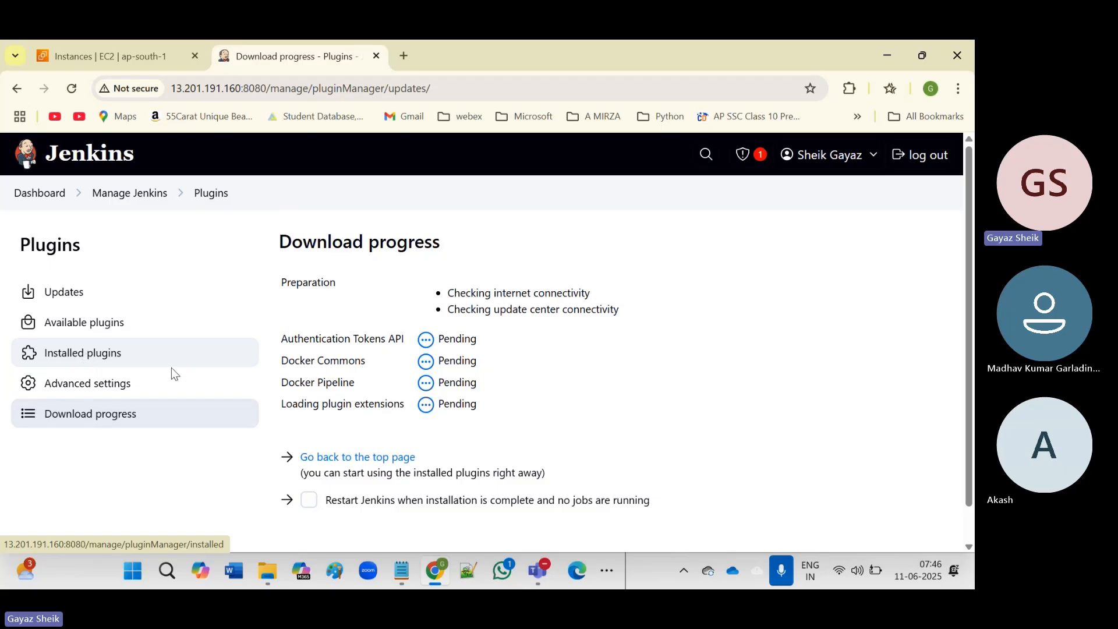
# Search Installed plugins for 'docker' to verify Docker Pipeline, then return to Manage Jenkins.
pyautogui.click(71, 355)
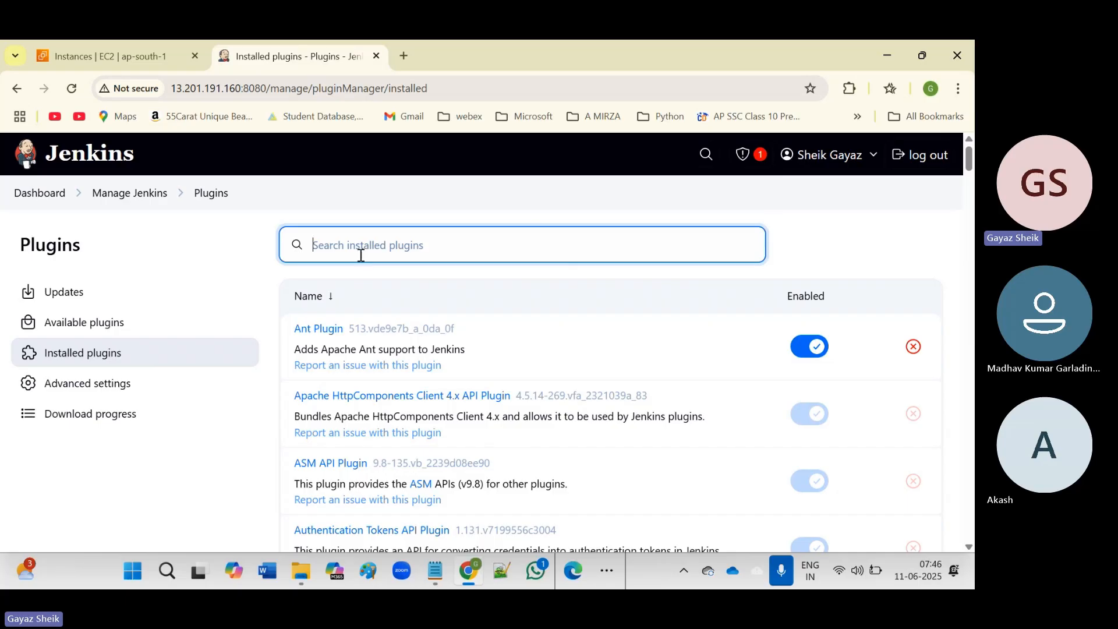
pyautogui.write('do')
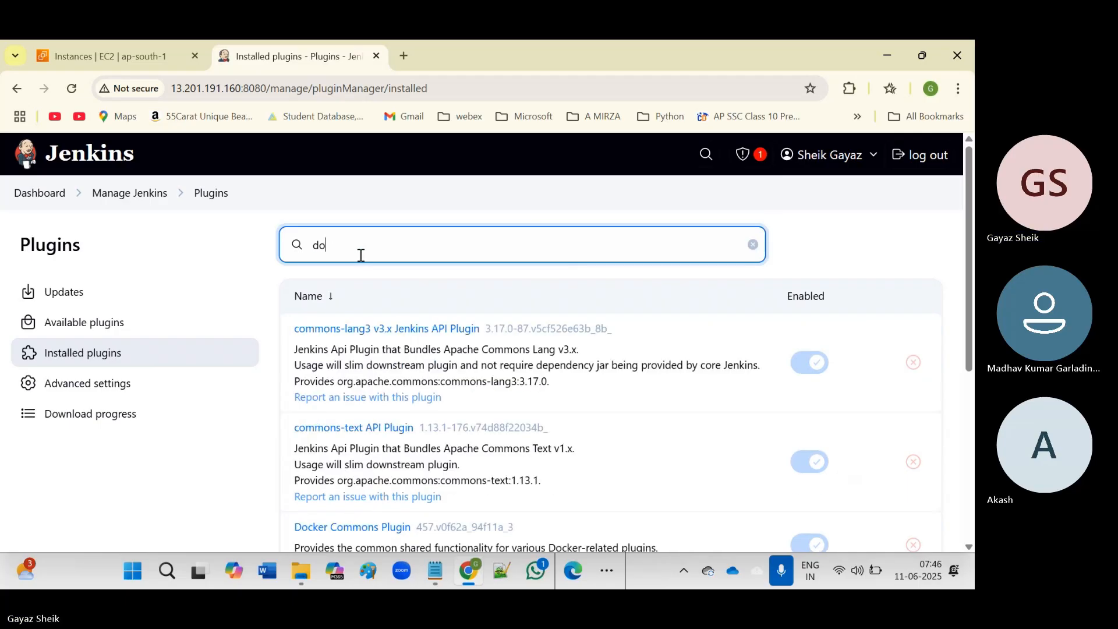
pyautogui.write('cker')
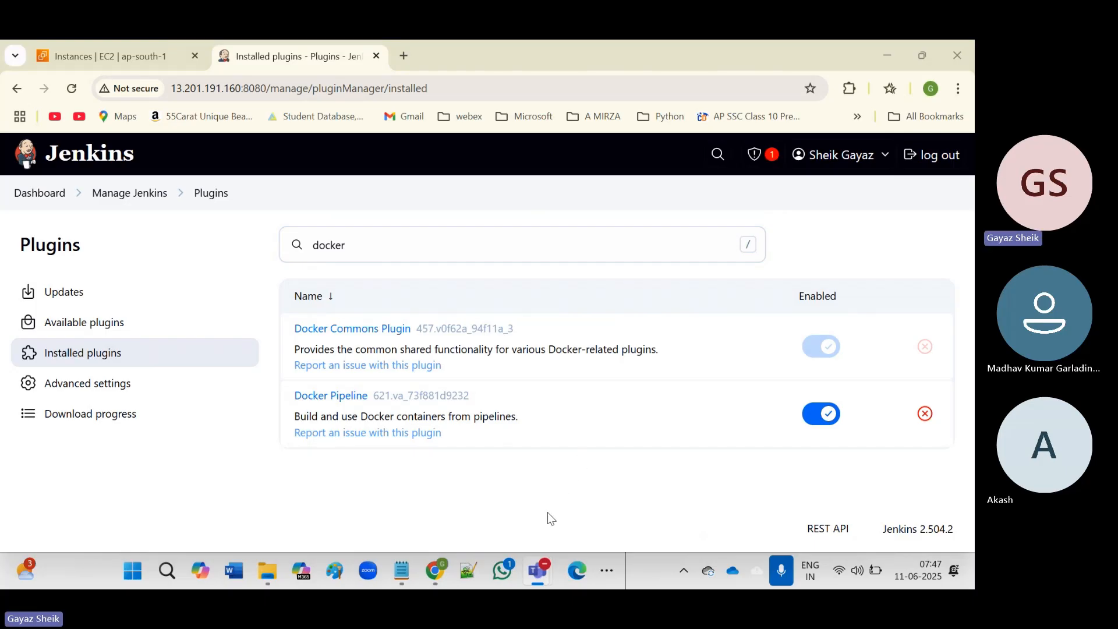
pyautogui.click(135, 197)
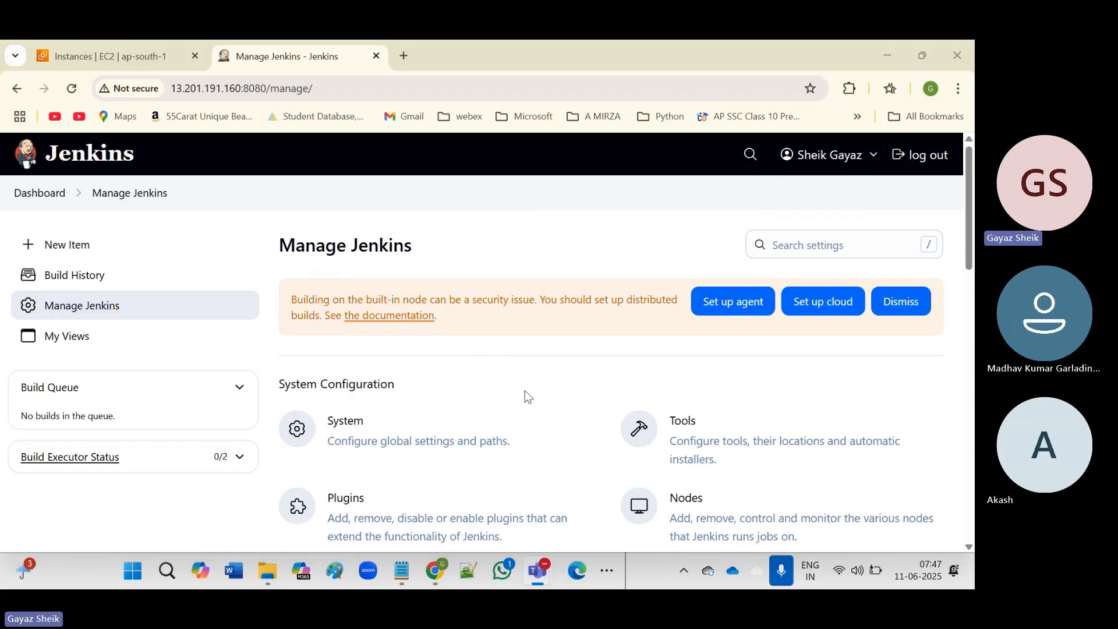
pyautogui.scroll(-5, 526, 391)
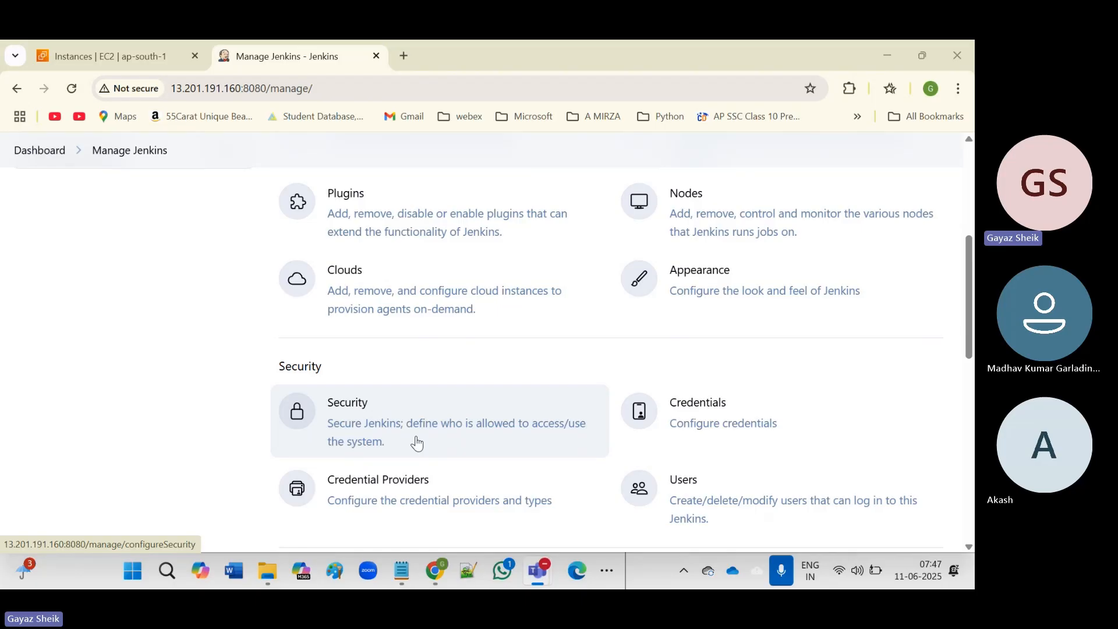
pyautogui.scroll(1, 417, 444)
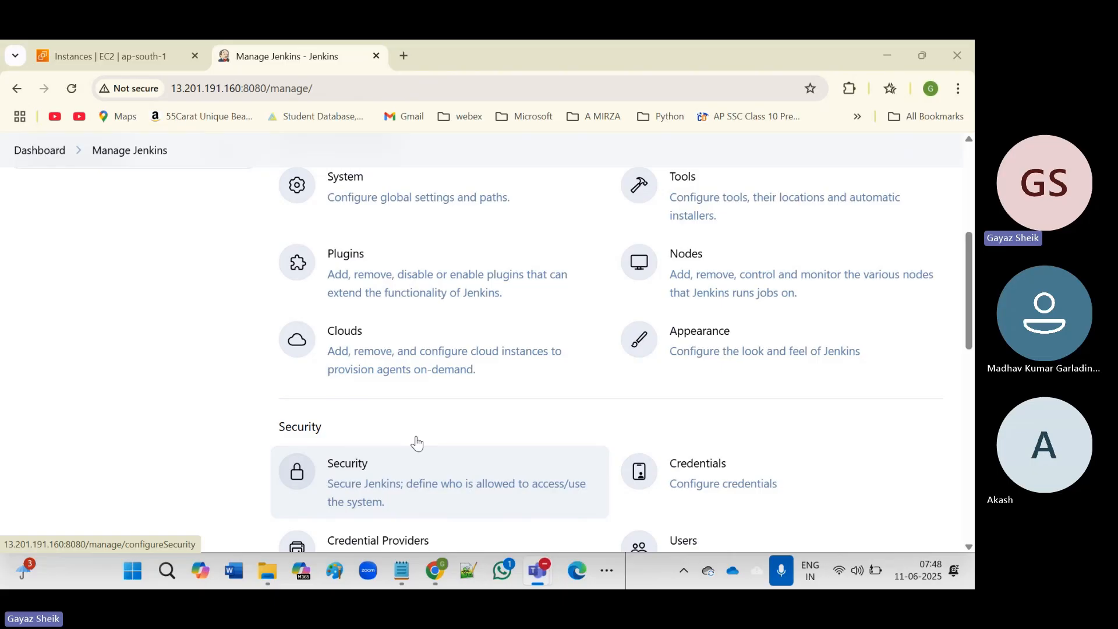
pyautogui.scroll(5, 417, 444)
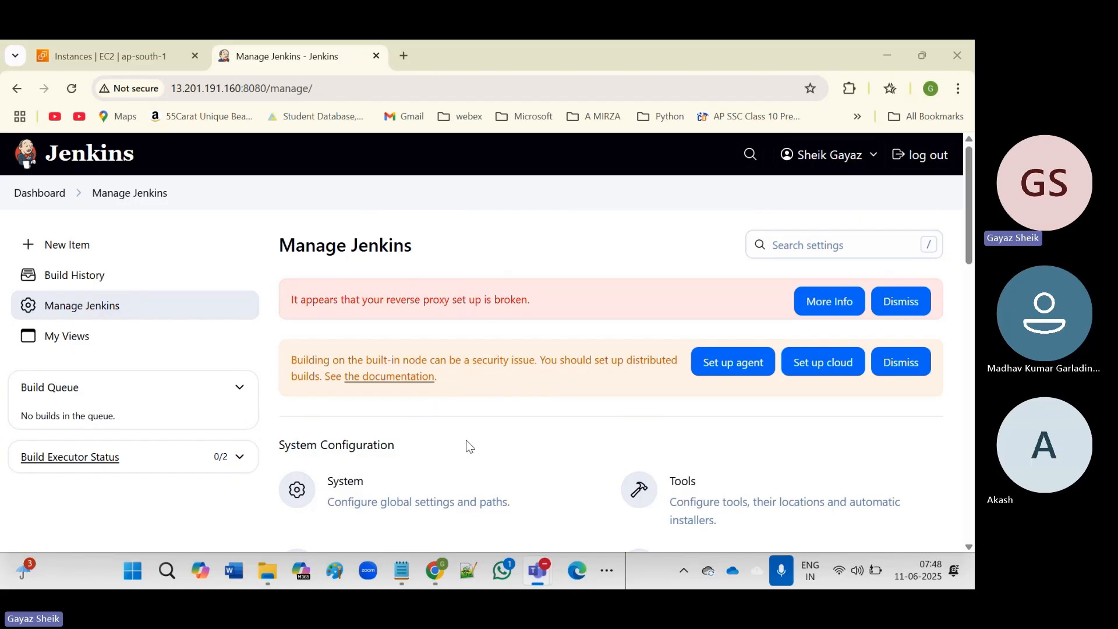
pyautogui.scroll(-3, 527, 445)
pyautogui.scroll(-3, 528, 445)
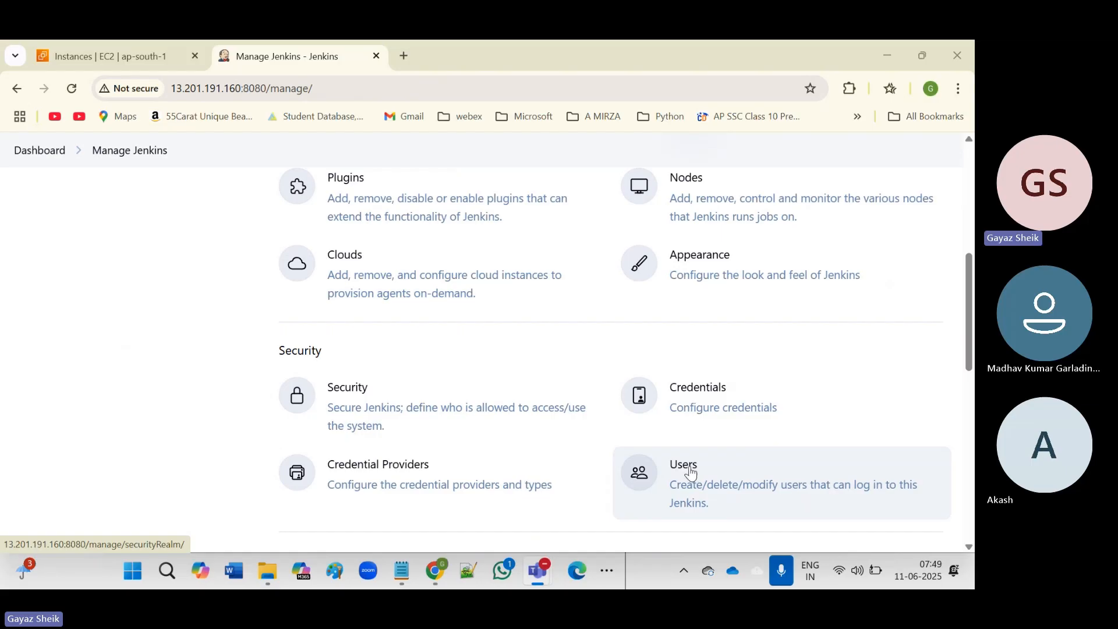
pyautogui.scroll(-1, 687, 470)
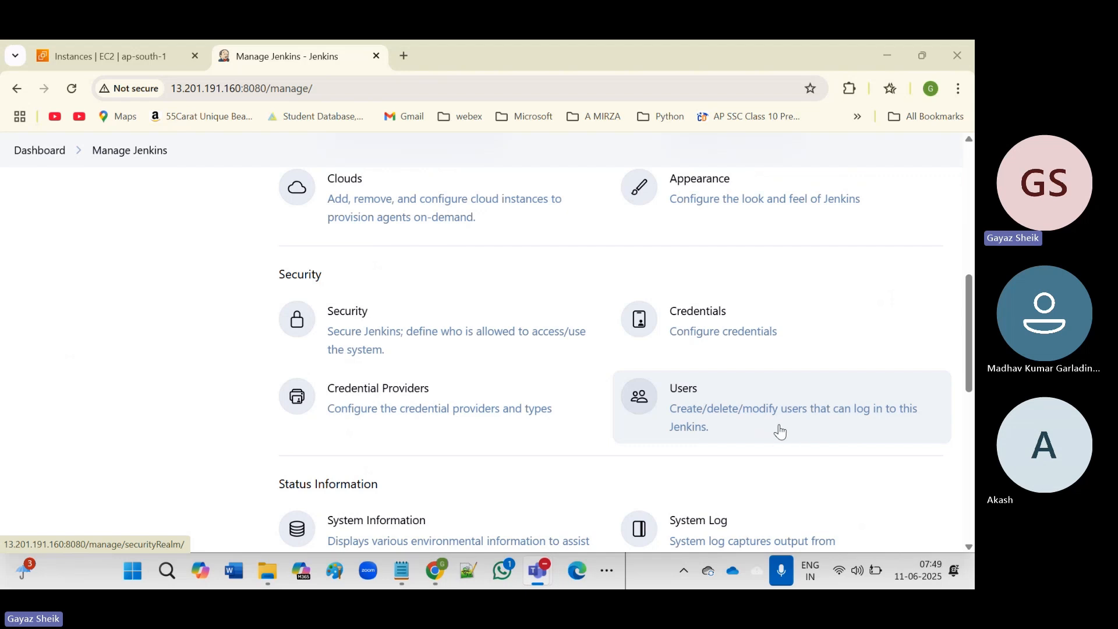
# Open the Users page under Security in Manage Jenkins.
pyautogui.click(688, 408)
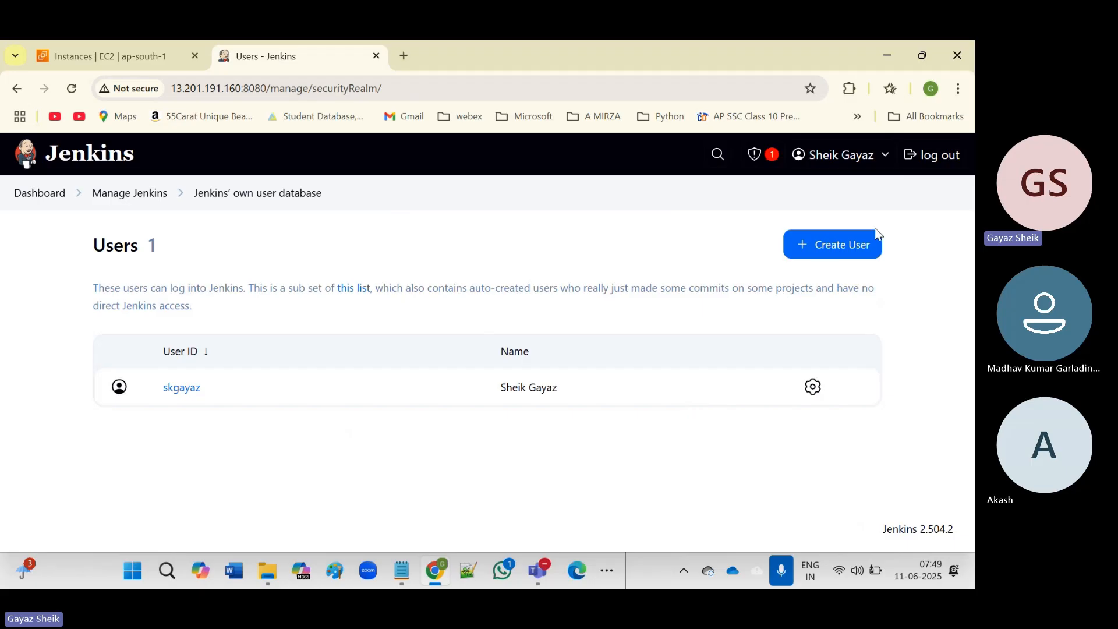
# Start a new user with username Dev-user1 and enter the account password twice.
pyautogui.click(846, 252)
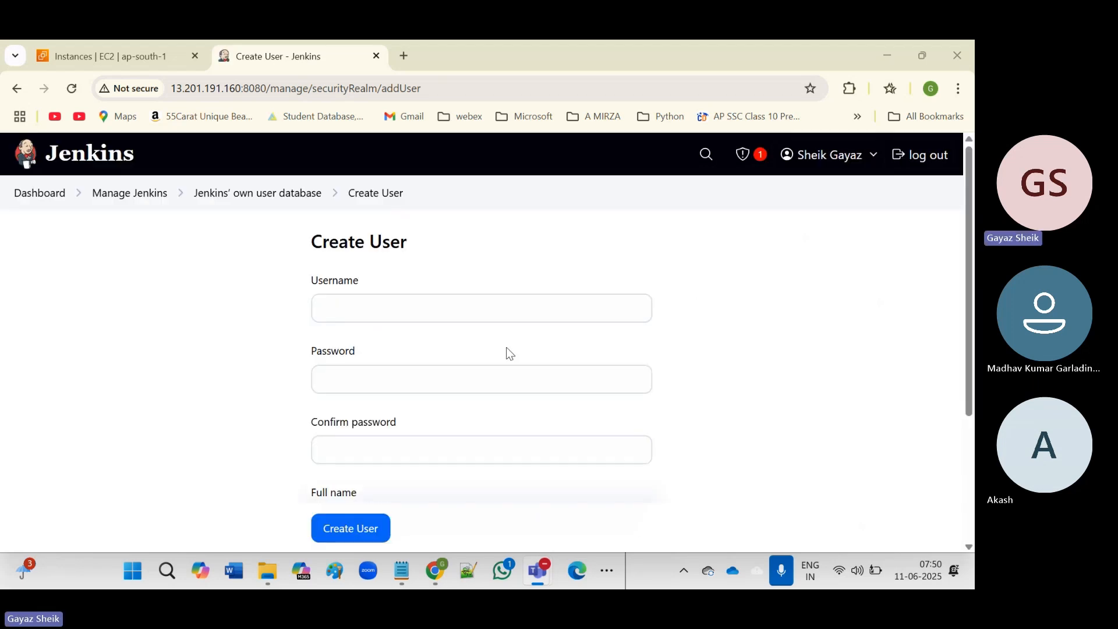
pyautogui.click(357, 307)
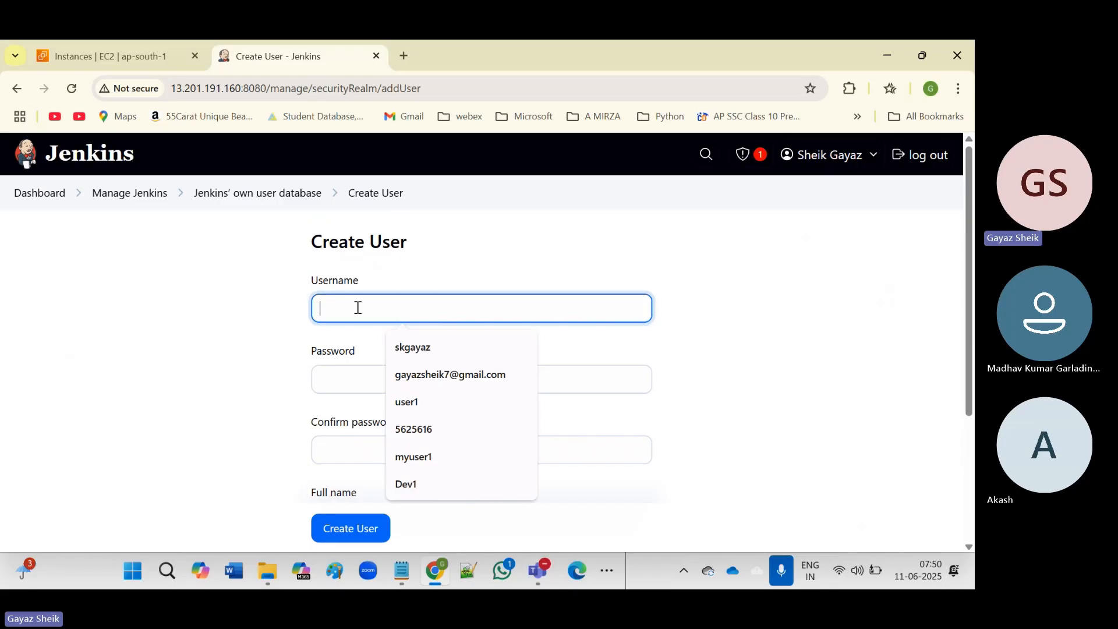
pyautogui.write('Dev-user')
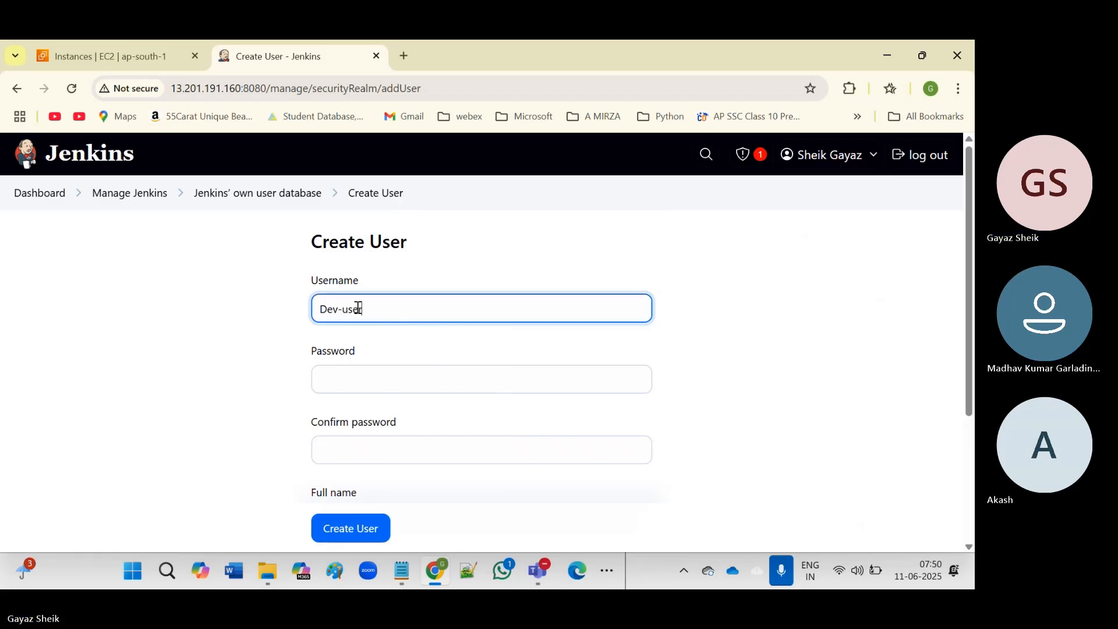
pyautogui.write('1')
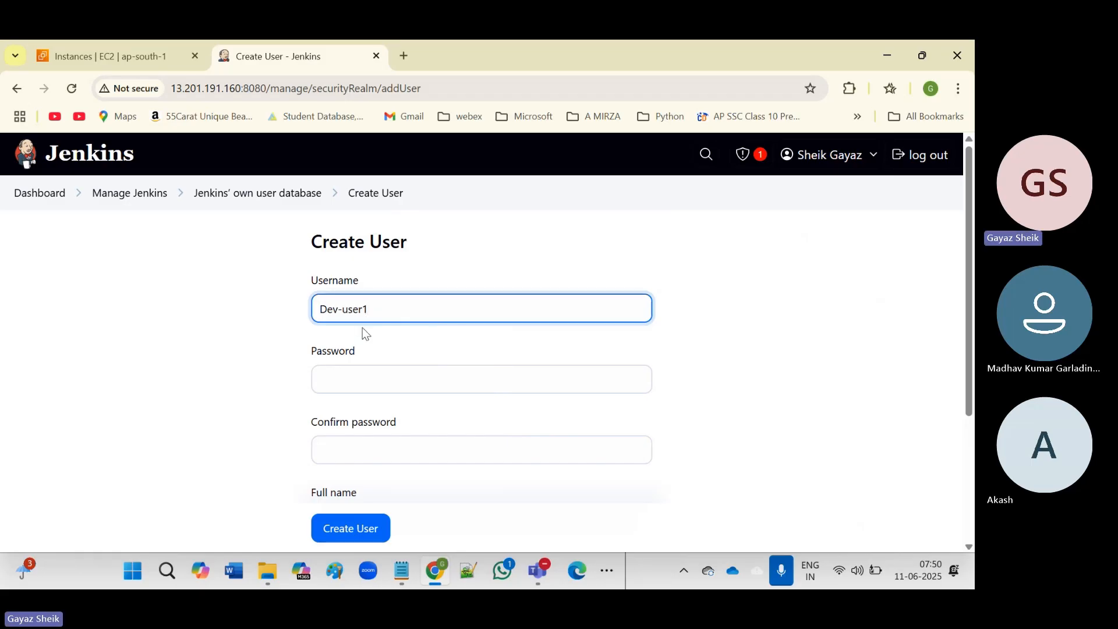
pyautogui.click(348, 384)
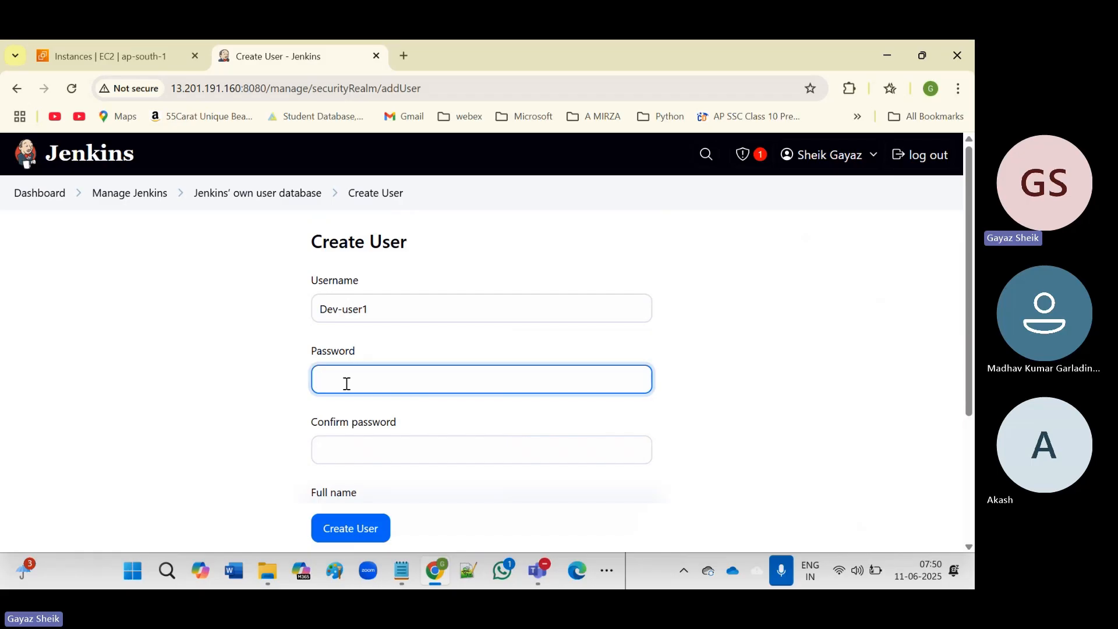
pyautogui.write('12345678')
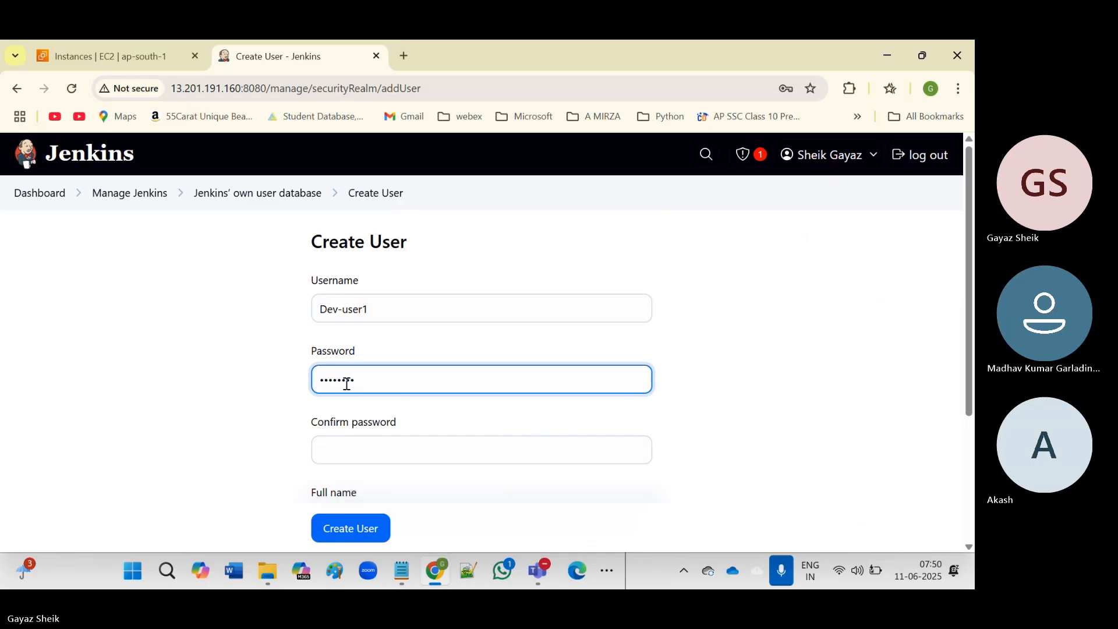
pyautogui.click(367, 450)
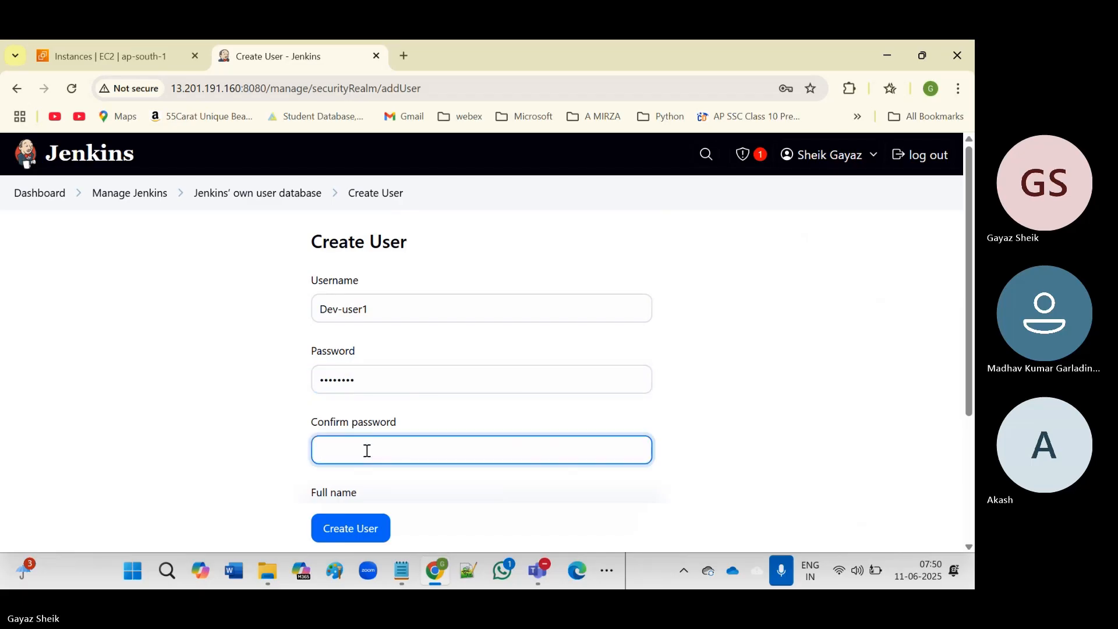
pyautogui.write('12345678')
# Fill in full name DEV USER1 and the user's e-mail address.
pyautogui.scroll(-2, 437, 392)
pyautogui.click(374, 365)
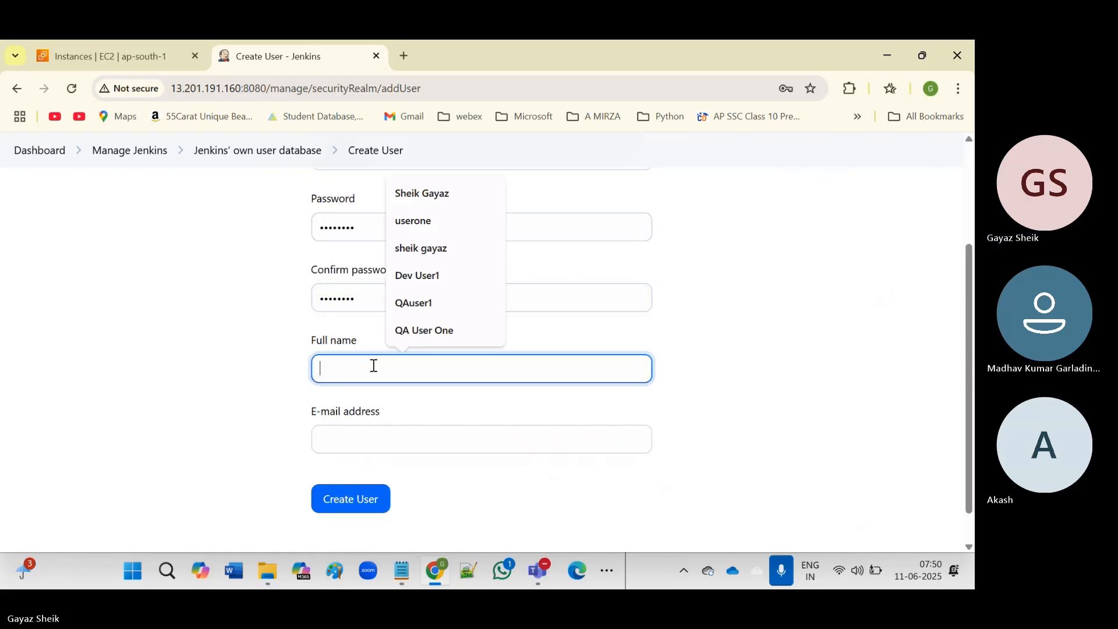
pyautogui.write('DE')
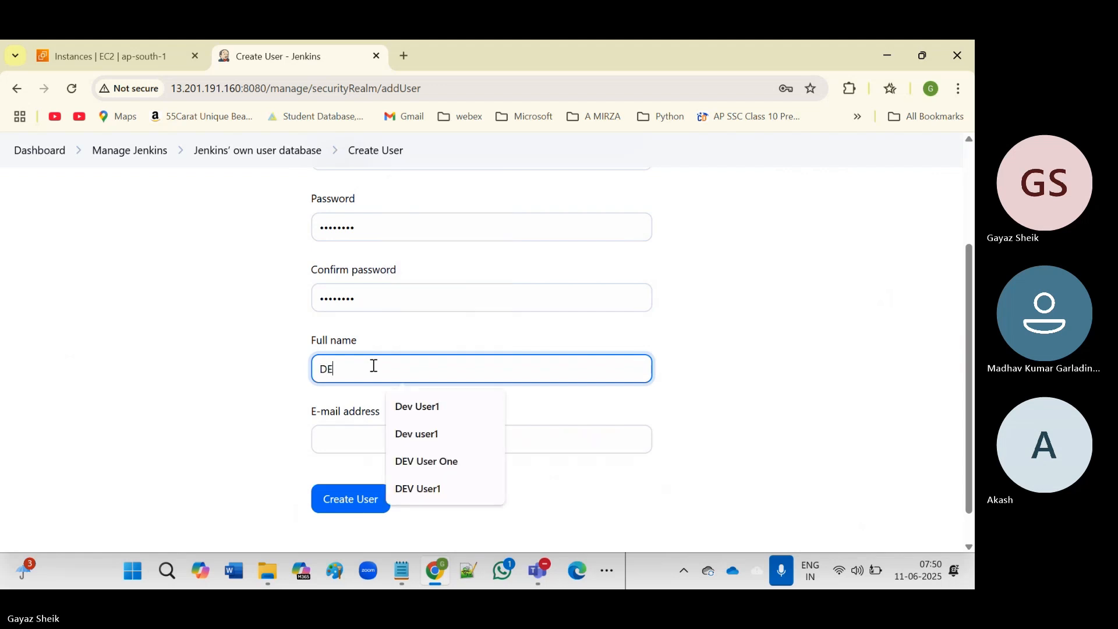
pyautogui.write('V USER1')
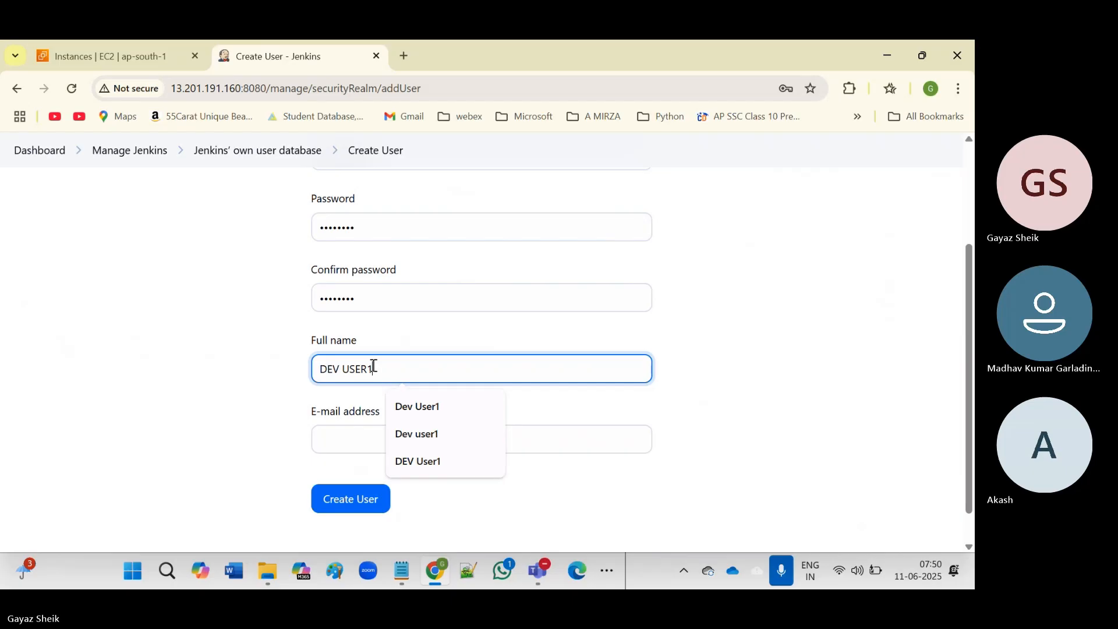
pyautogui.click(350, 448)
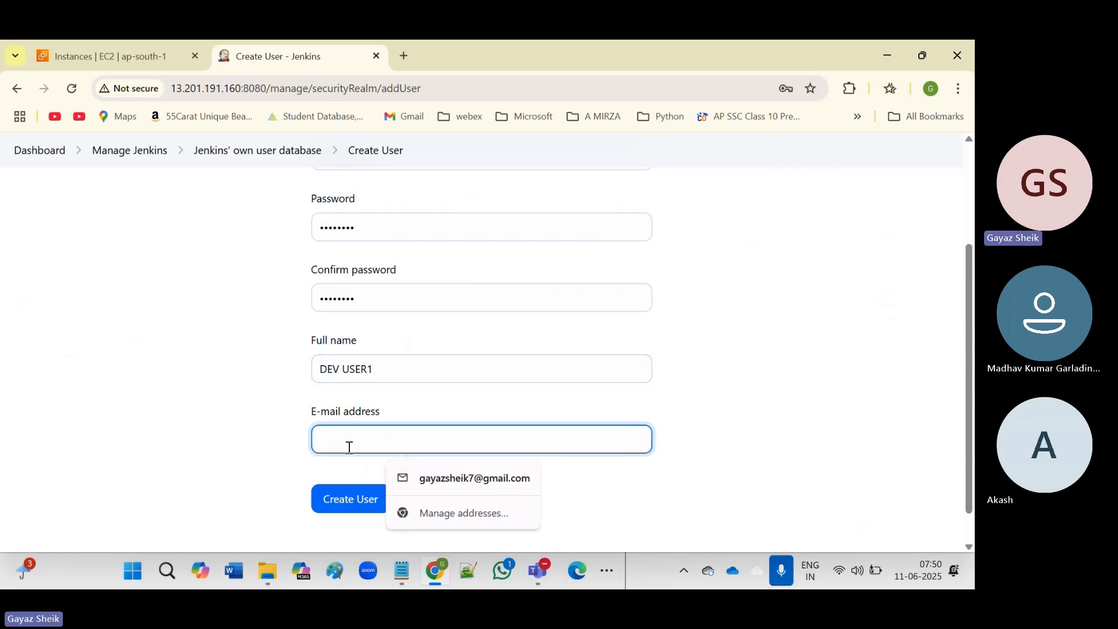
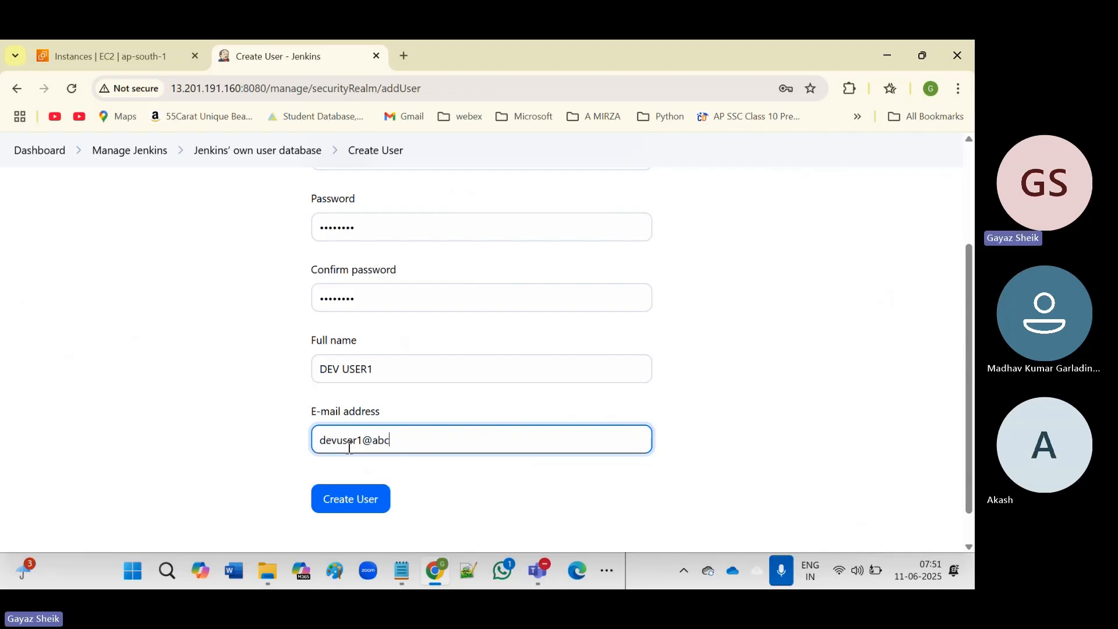
# Save the Dev-user1 account, decline Chrome's password saving, and begin another new user.
pyautogui.click(345, 502)
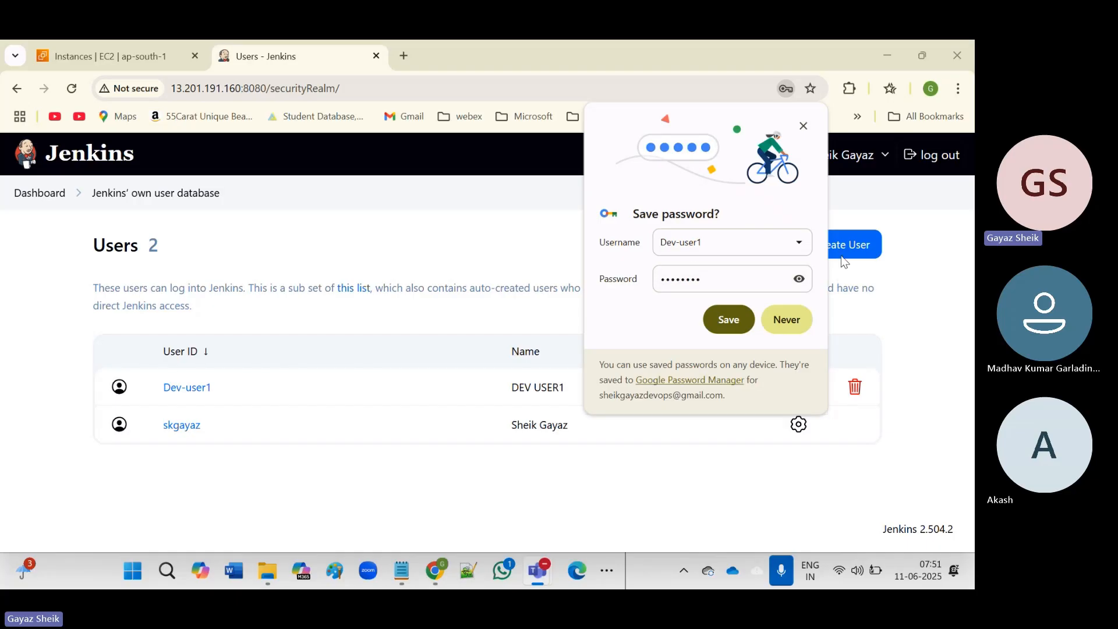
pyautogui.click(787, 319)
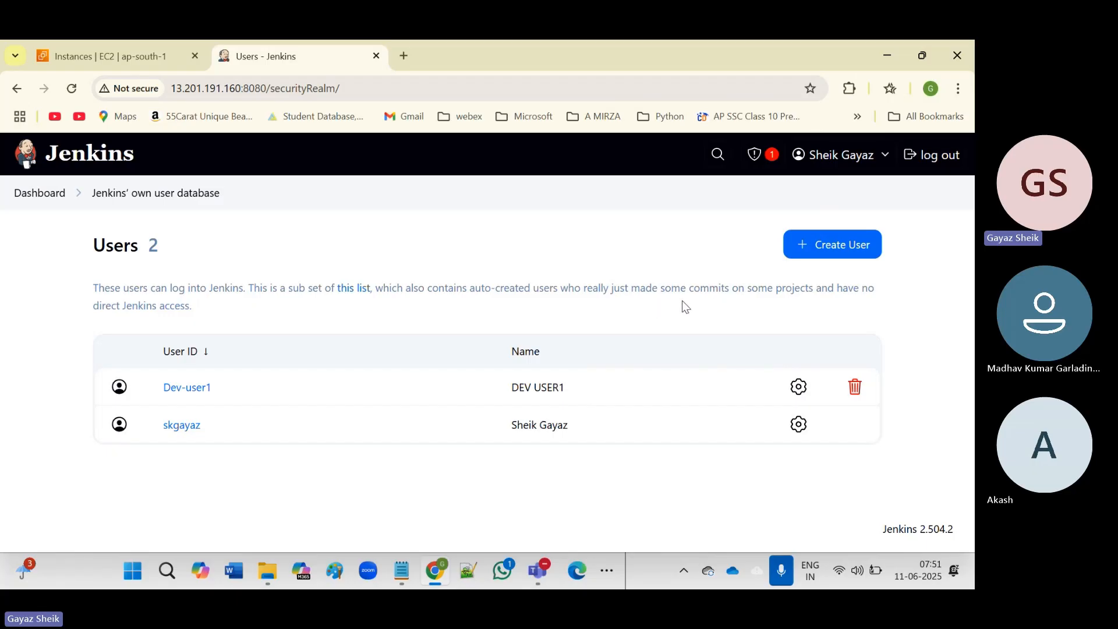
pyautogui.click(861, 247)
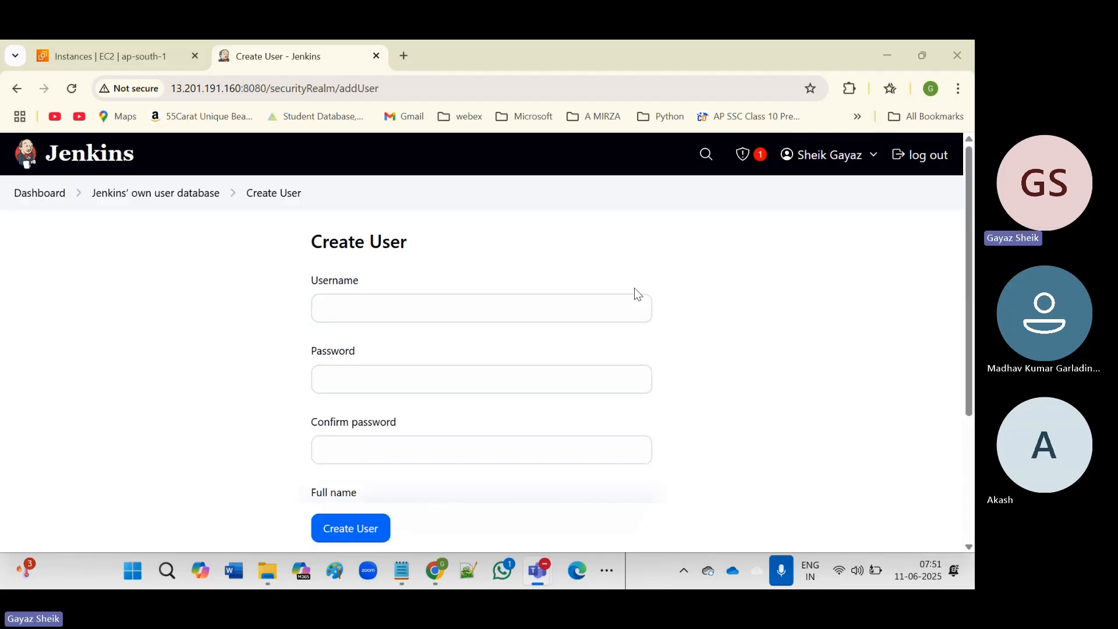
# Enter username QA-user1 and type the account password in both password fields.
pyautogui.click(446, 313)
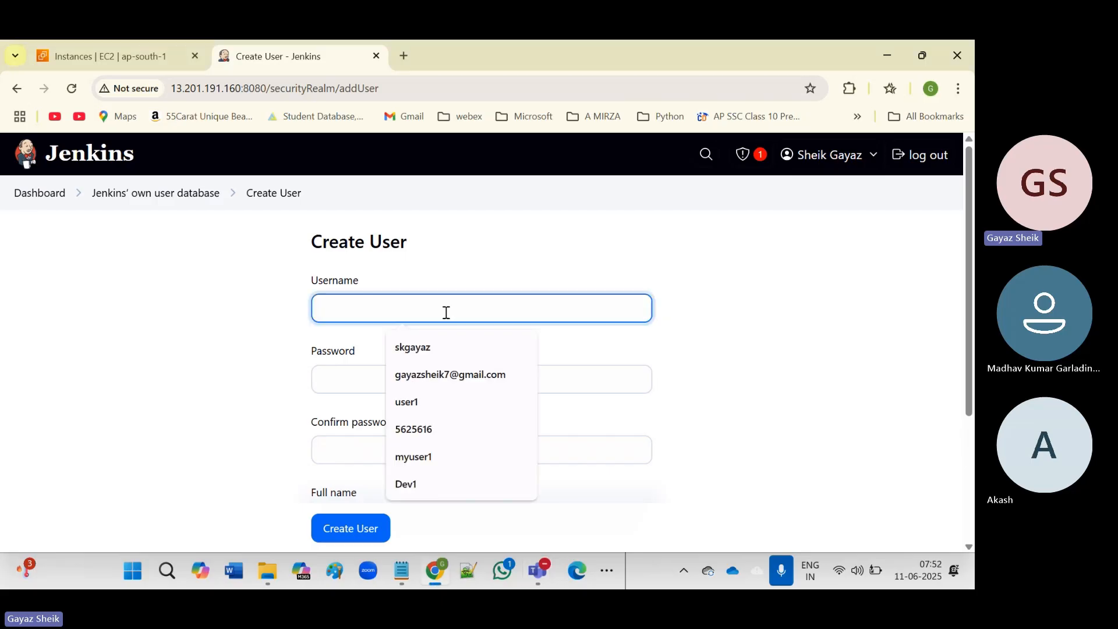
pyautogui.write('QA-')
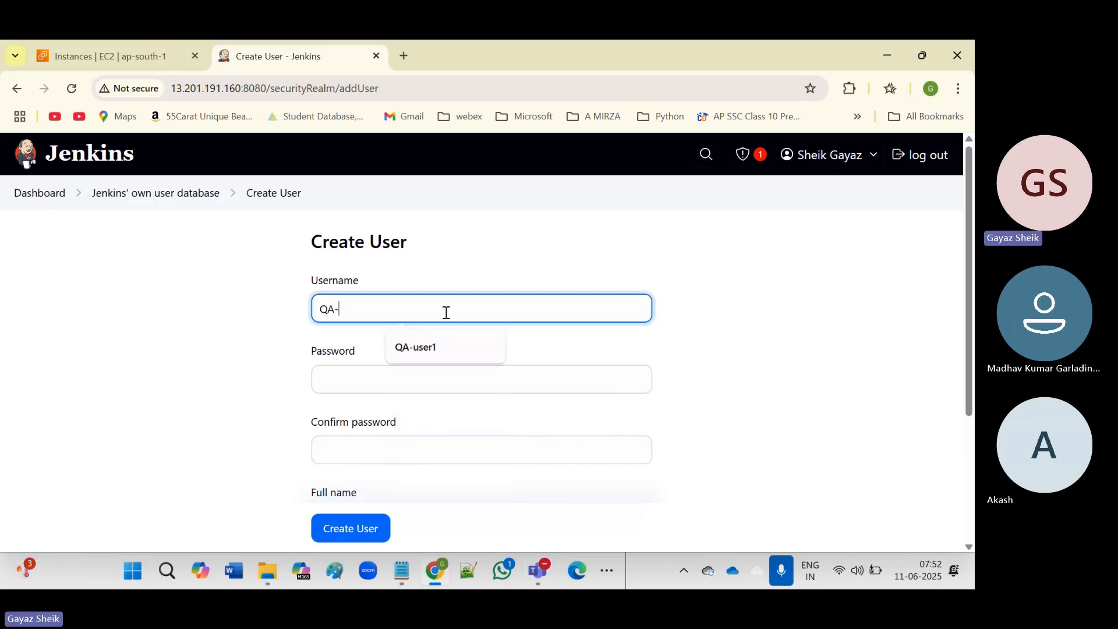
pyautogui.write('user1')
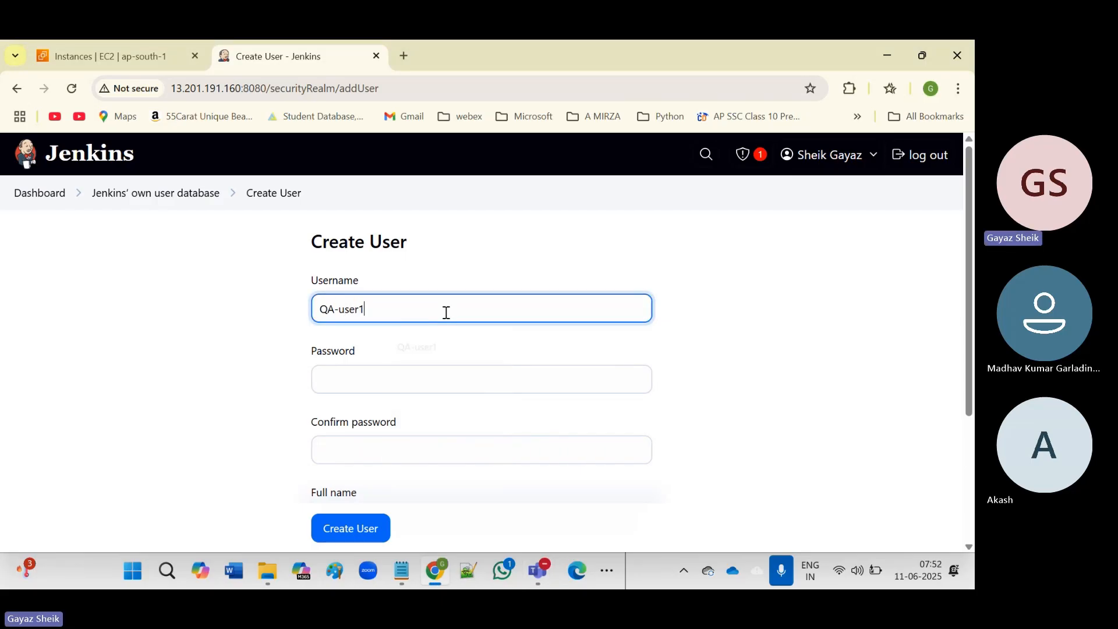
pyautogui.click(396, 384)
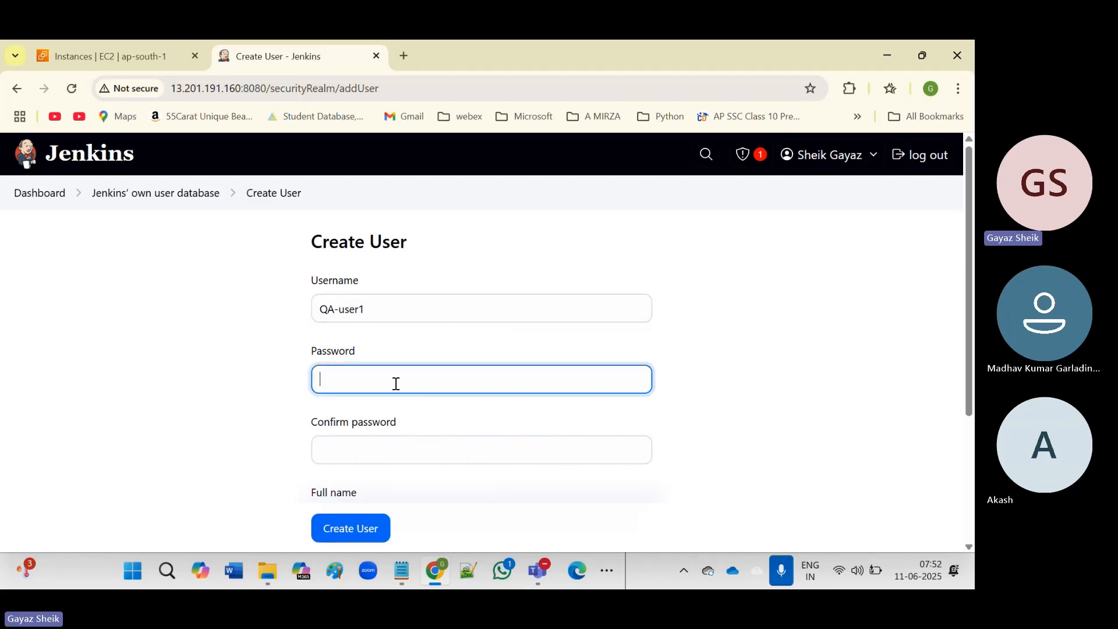
pyautogui.write('*******')
pyautogui.click(390, 452)
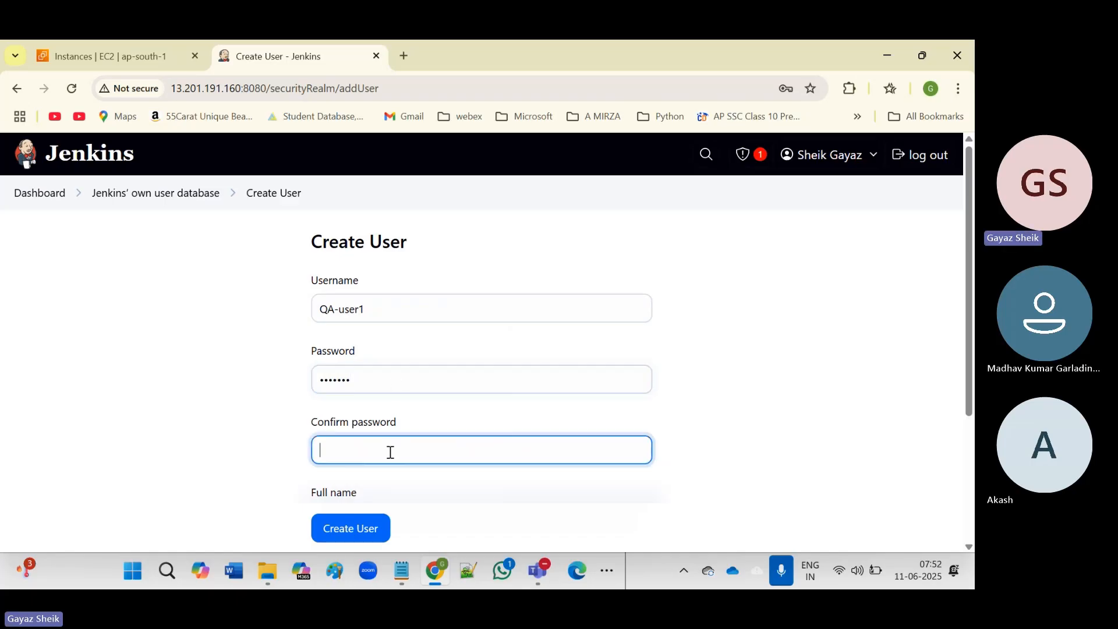
pyautogui.write('***')
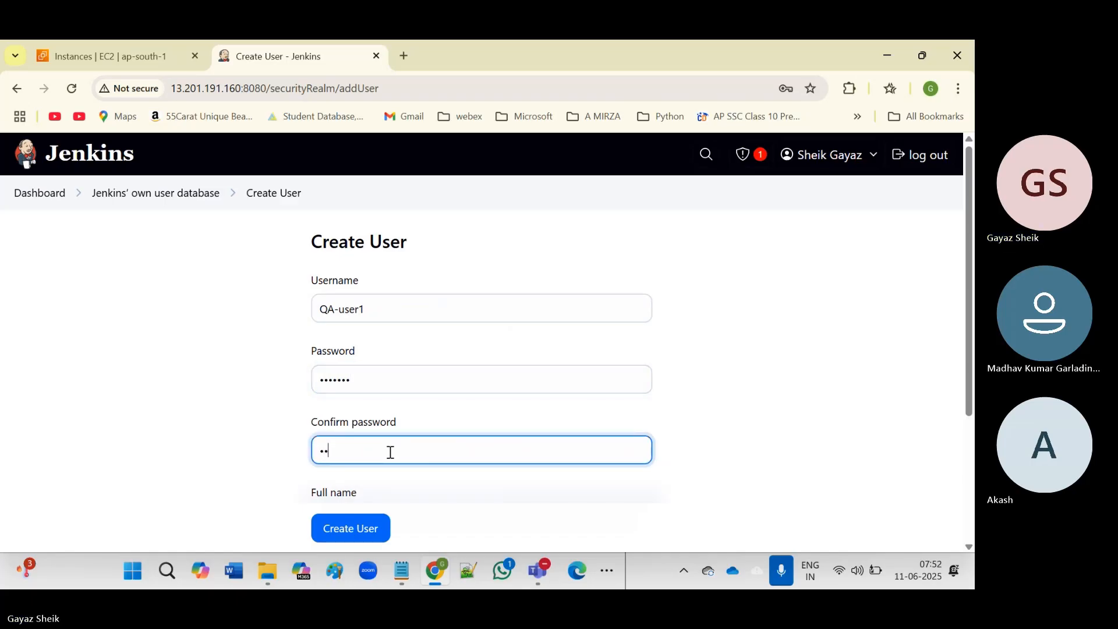
pyautogui.write('***')
pyautogui.write('7')
# Fill in full name QAUSER1 and the user's e-mail address.
pyautogui.scroll(-2, 387, 444)
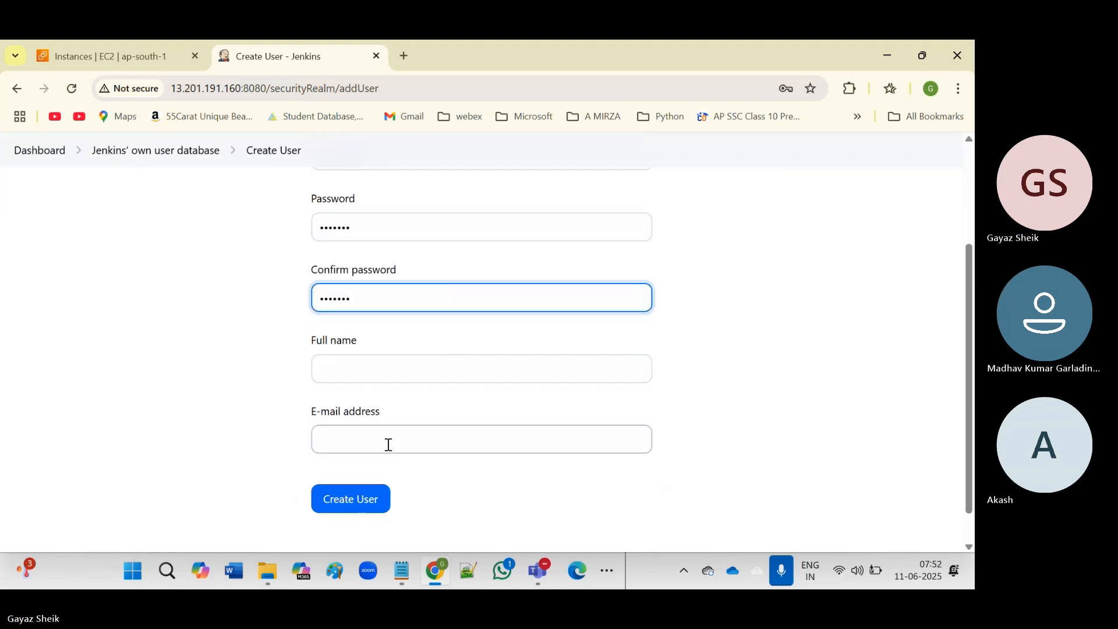
pyautogui.click(363, 368)
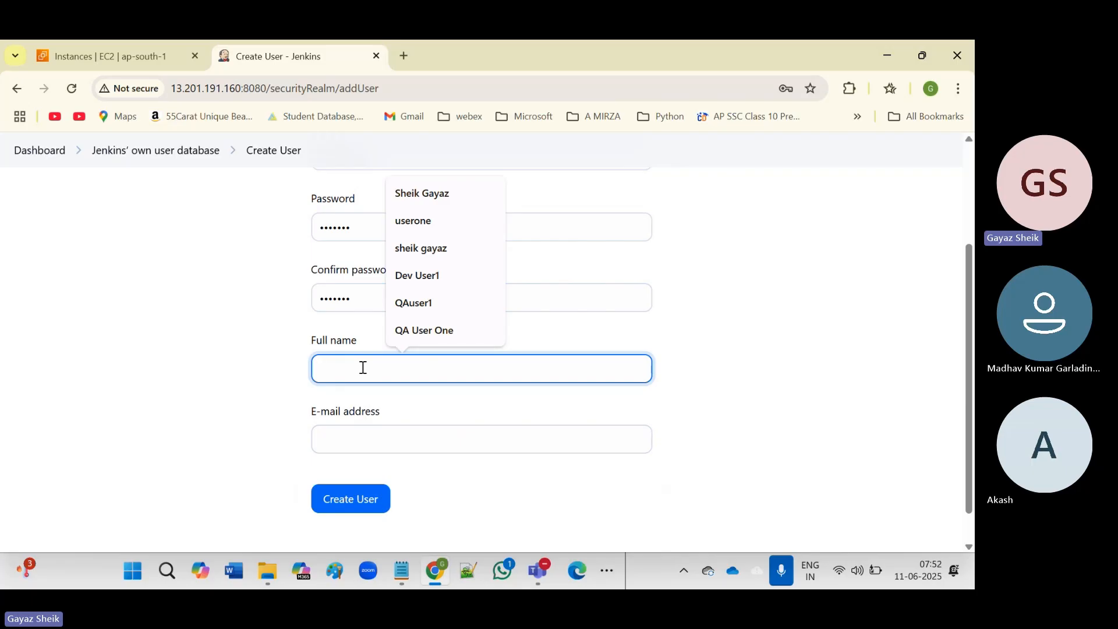
pyautogui.write('QA')
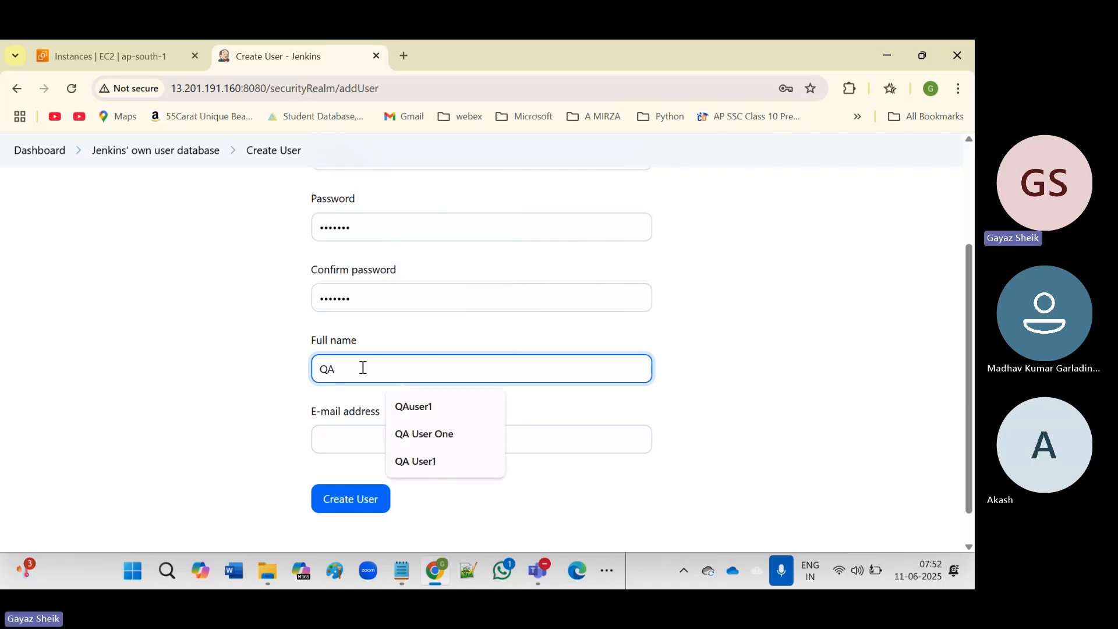
pyautogui.write('USER')
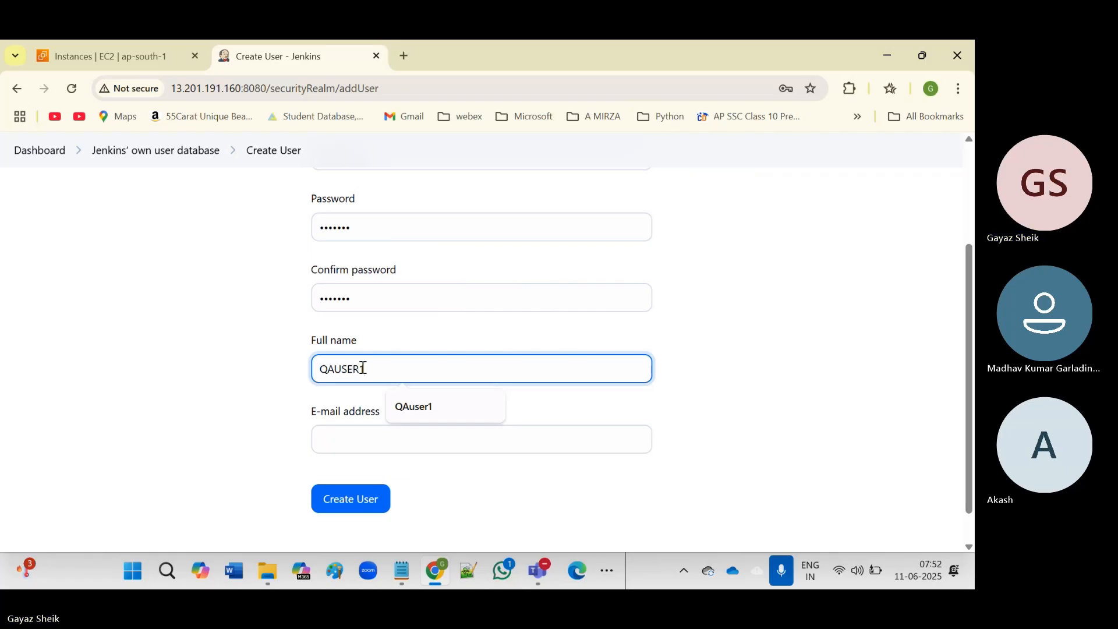
pyautogui.write('1')
pyautogui.click(353, 437)
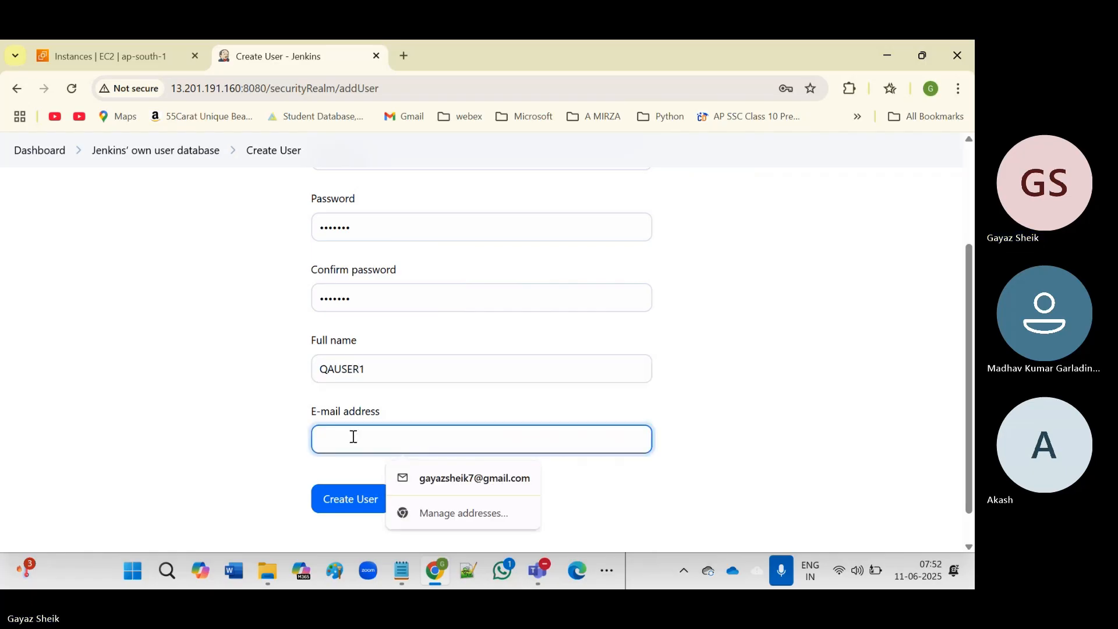
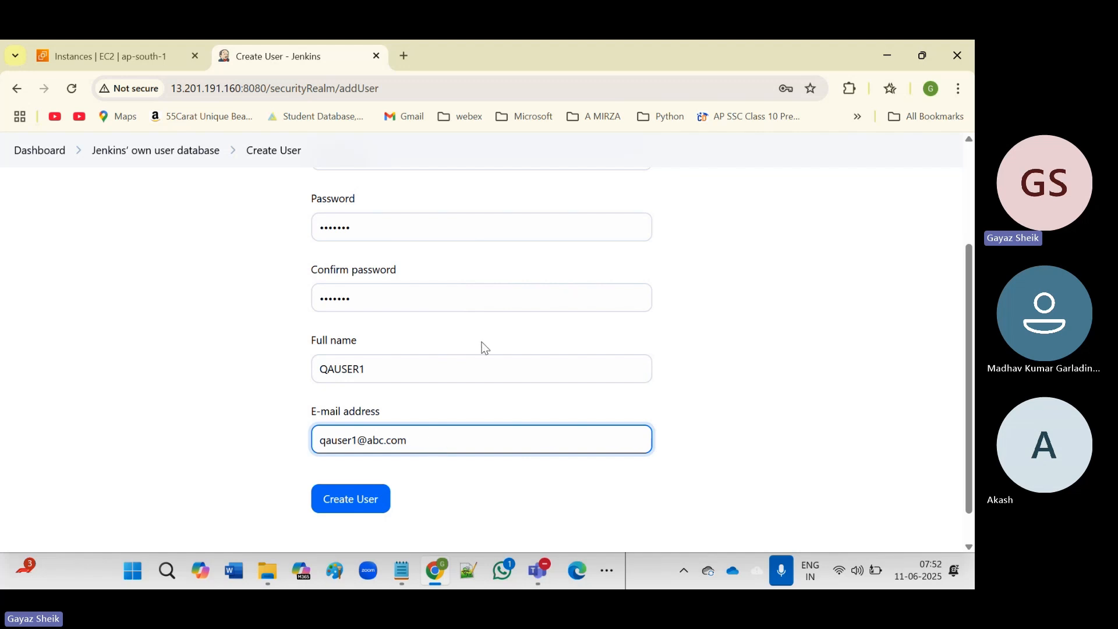
# Create the QA-user1 account, making three users, and return to the Jenkins Dashboard.
pyautogui.click(350, 502)
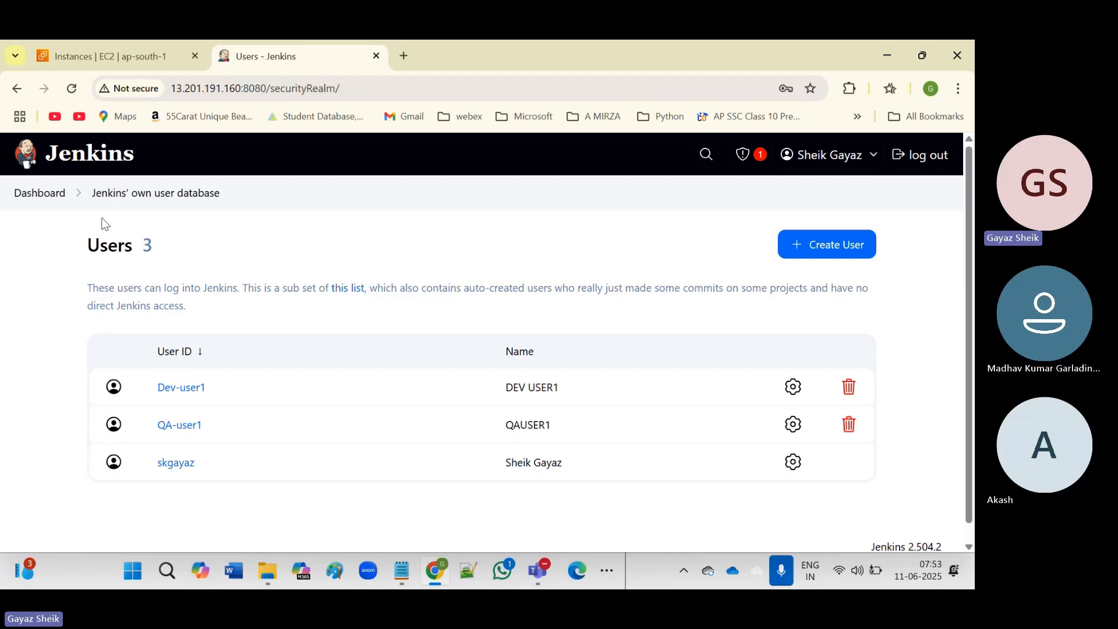
pyautogui.click(46, 194)
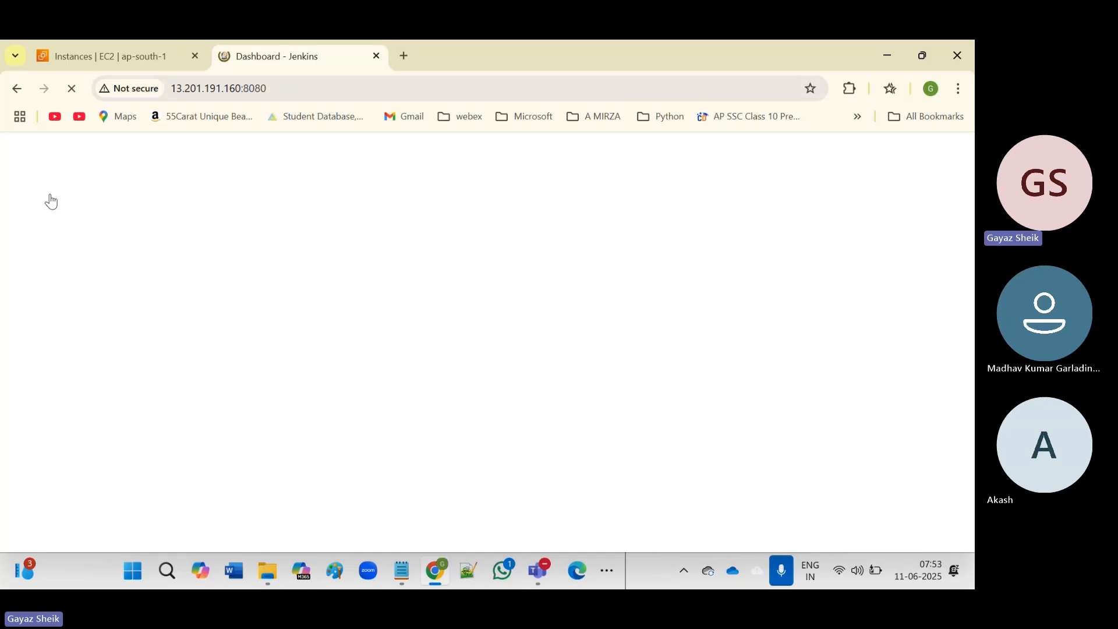
# Open Manage Jenkins from the Dashboard and scroll down to its Security section.
pyautogui.click(931, 346)
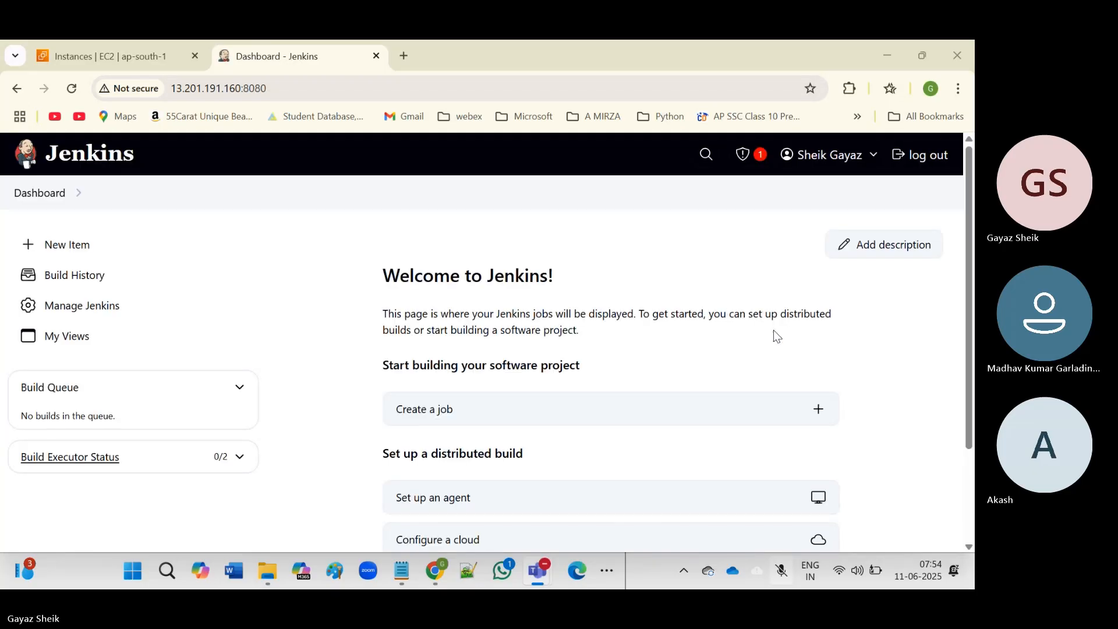
pyautogui.click(934, 352)
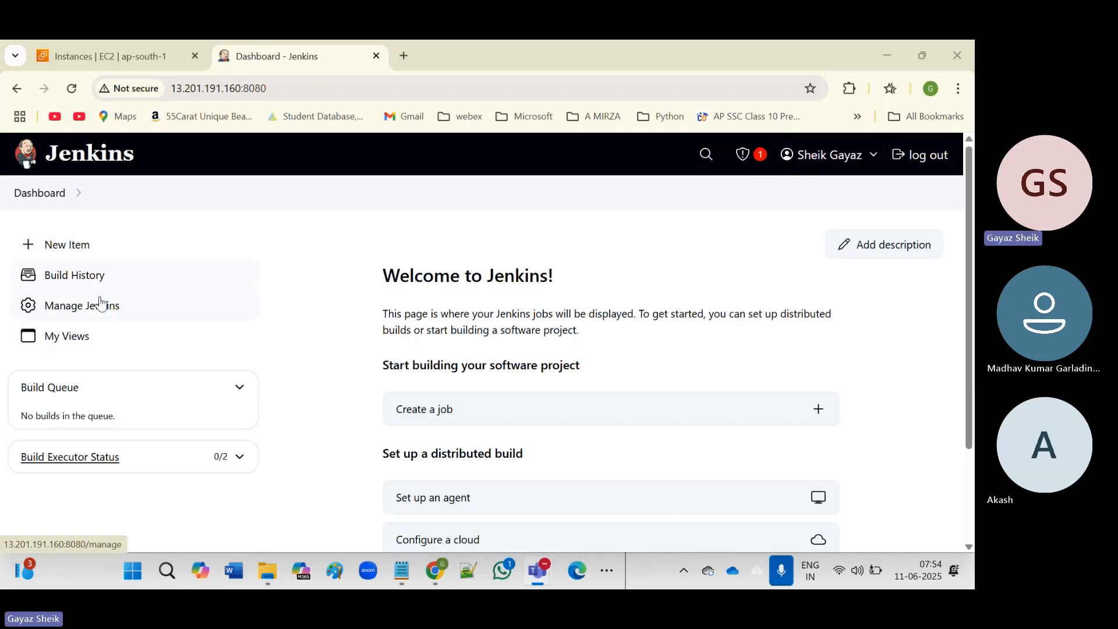
pyautogui.click(72, 314)
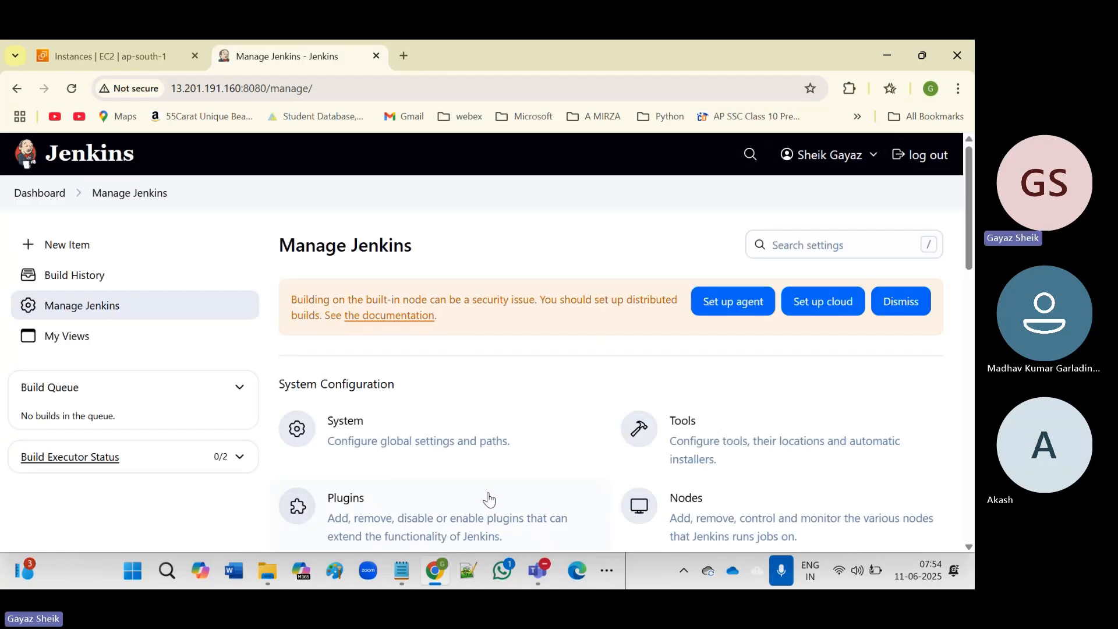
pyautogui.scroll(-5, 478, 428)
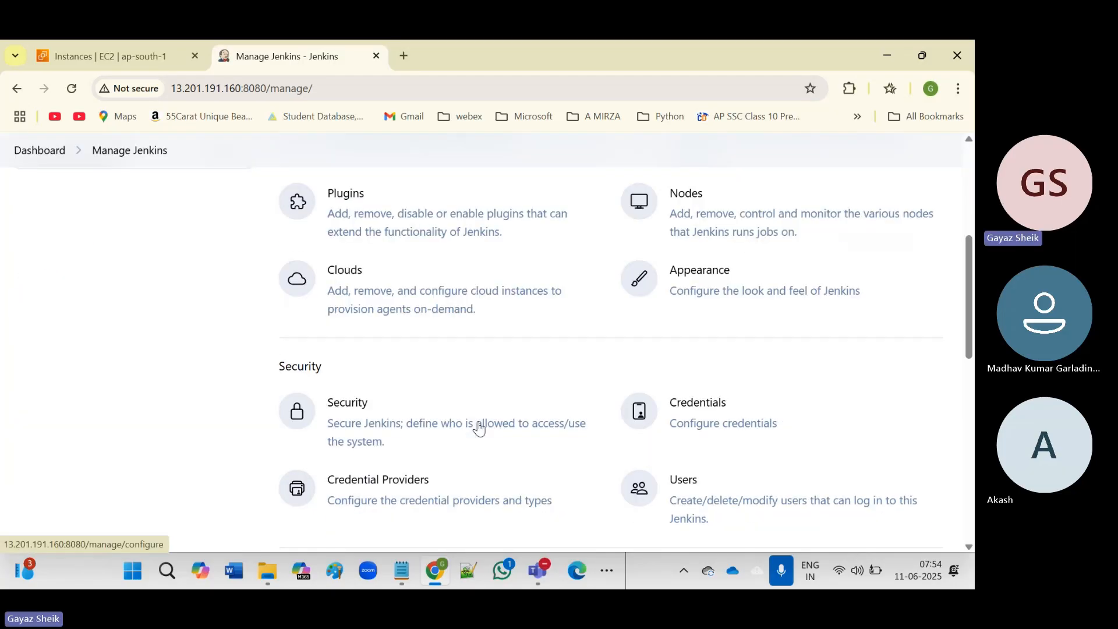
# Go to the Security settings and expand the Authorization strategy dropdown.
pyautogui.click(350, 405)
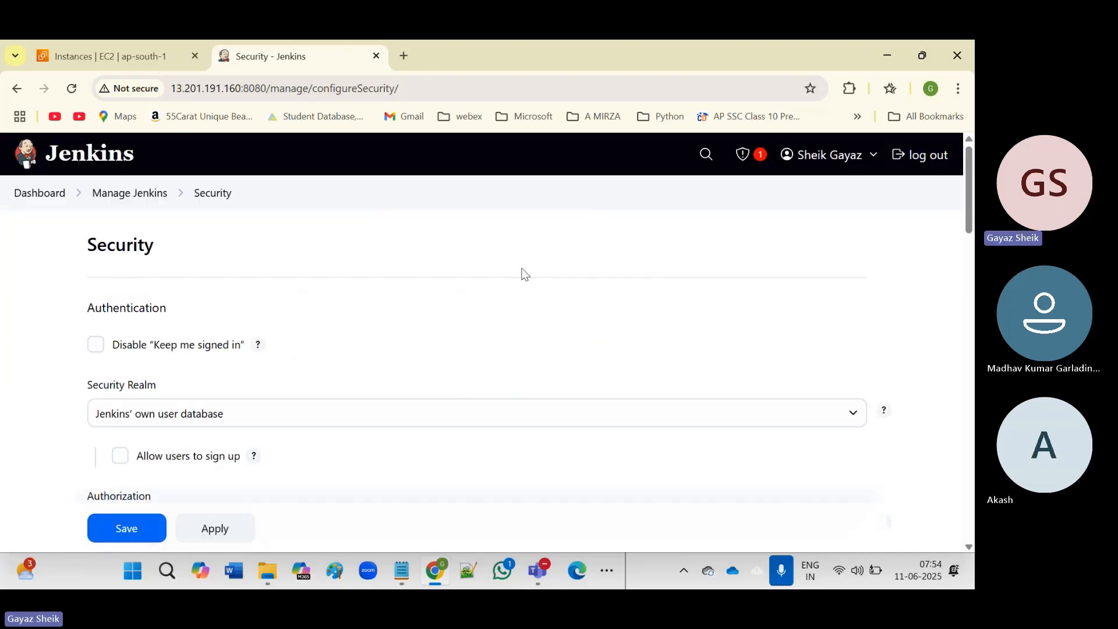
pyautogui.scroll(-3, 517, 274)
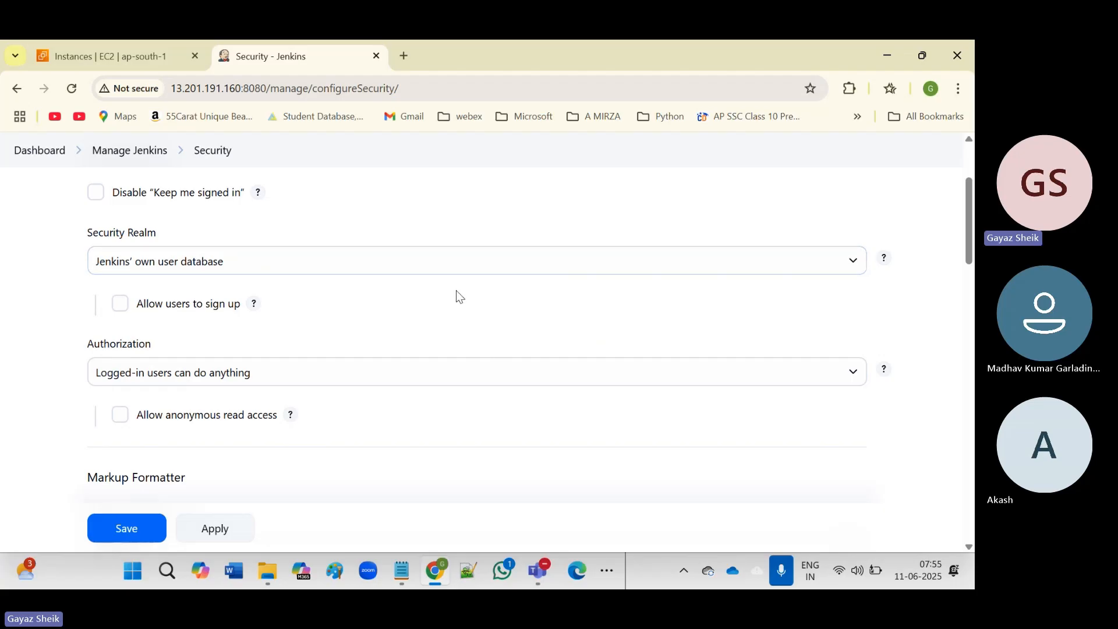
pyautogui.scroll(-2, 457, 292)
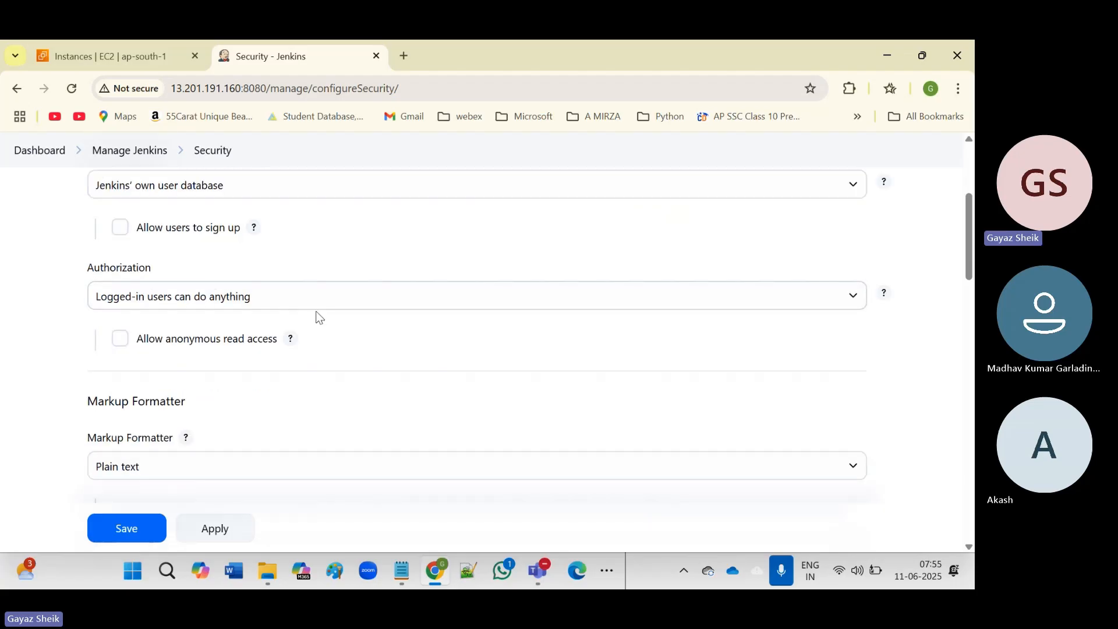
pyautogui.click(407, 309)
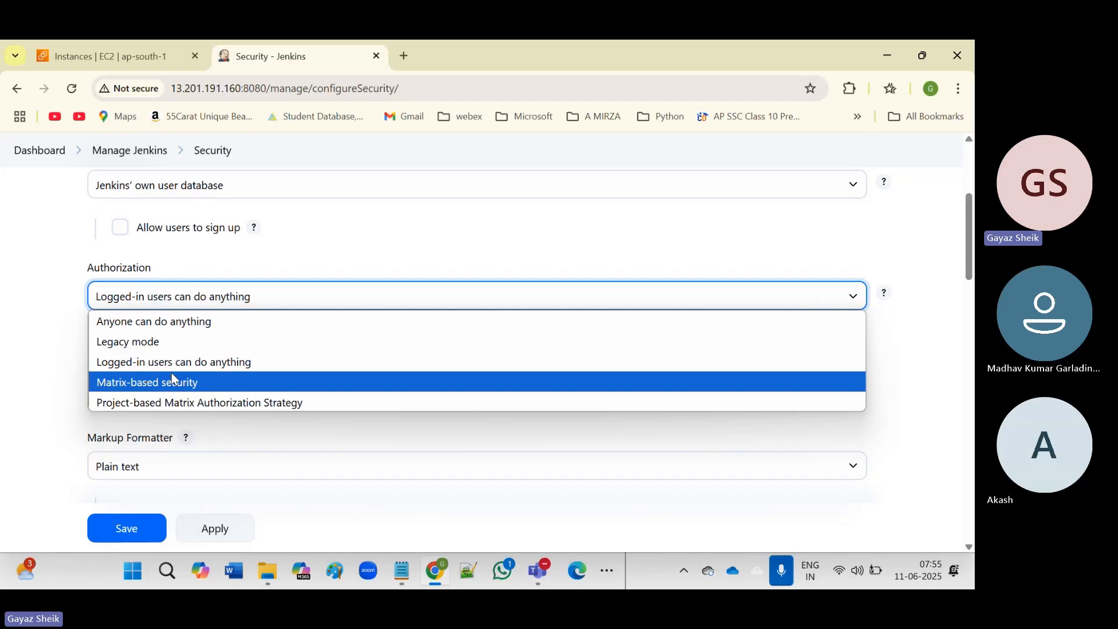
# Switch Authorization to Matrix-based security.
pyautogui.click(157, 384)
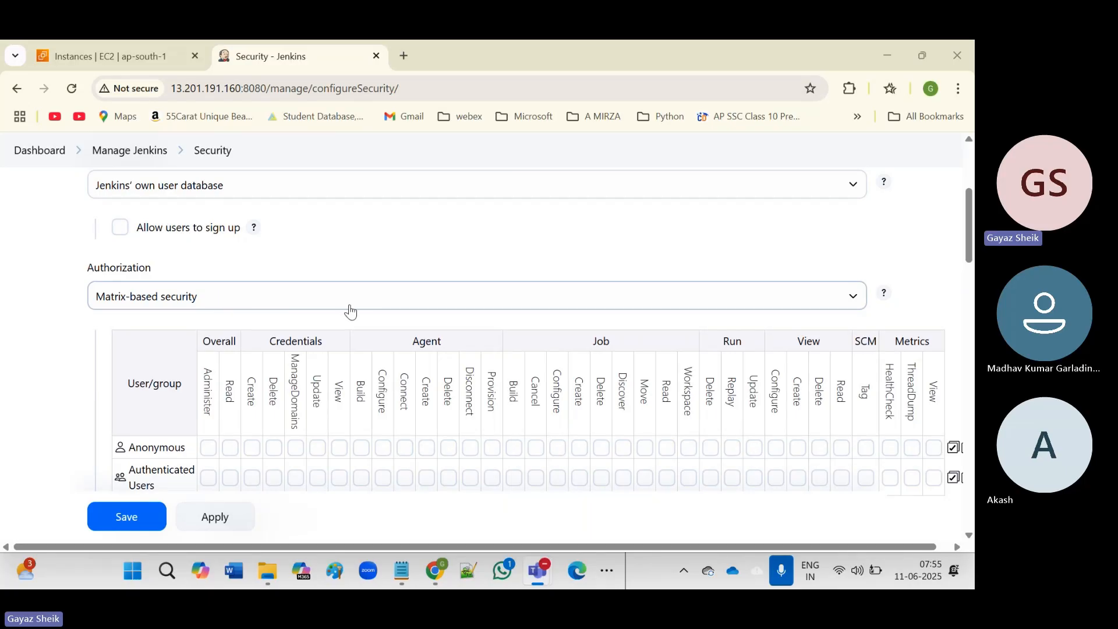
pyautogui.scroll(-4, 350, 312)
pyautogui.scroll(1, 350, 312)
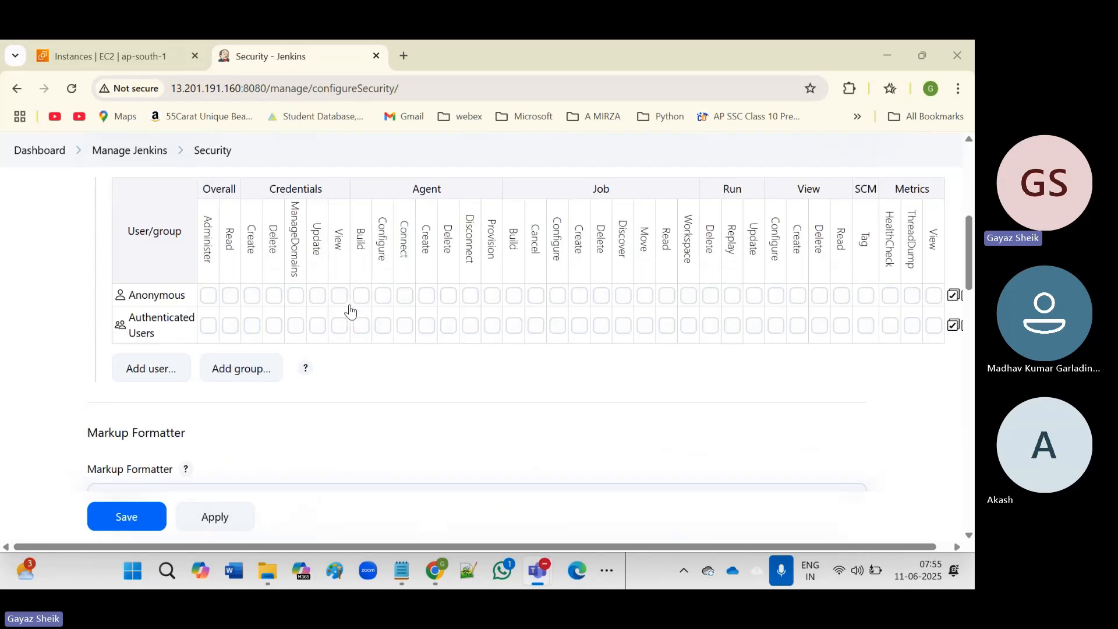
pyautogui.scroll(1, 350, 311)
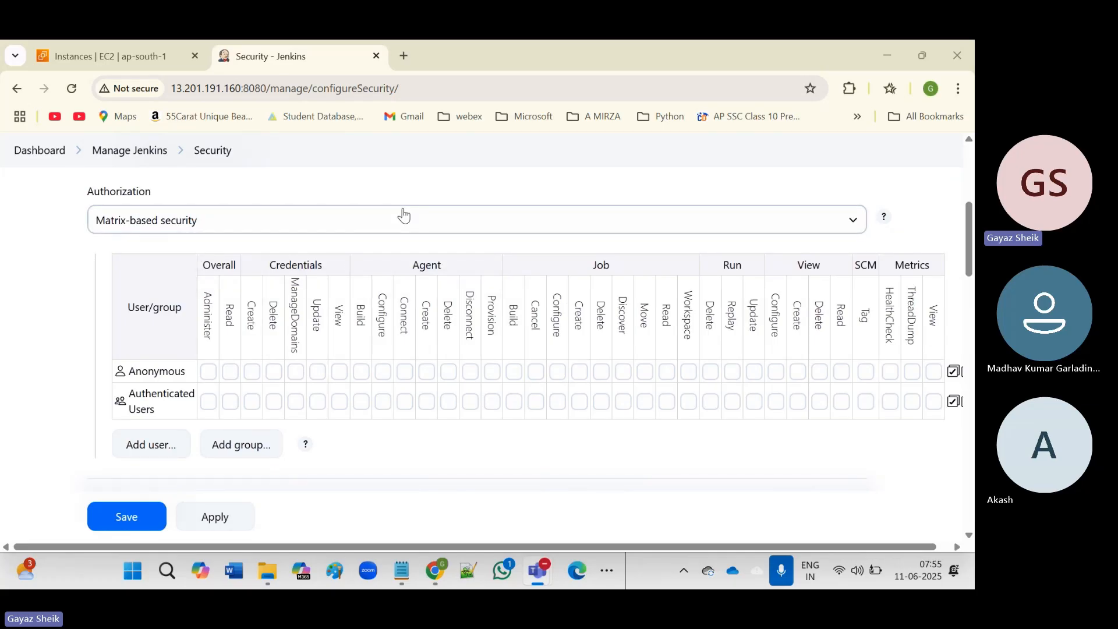
# Highlight the User/group, Credentials and Agent matrix headings while explaining them.
pyautogui.doubleClick(136, 308)
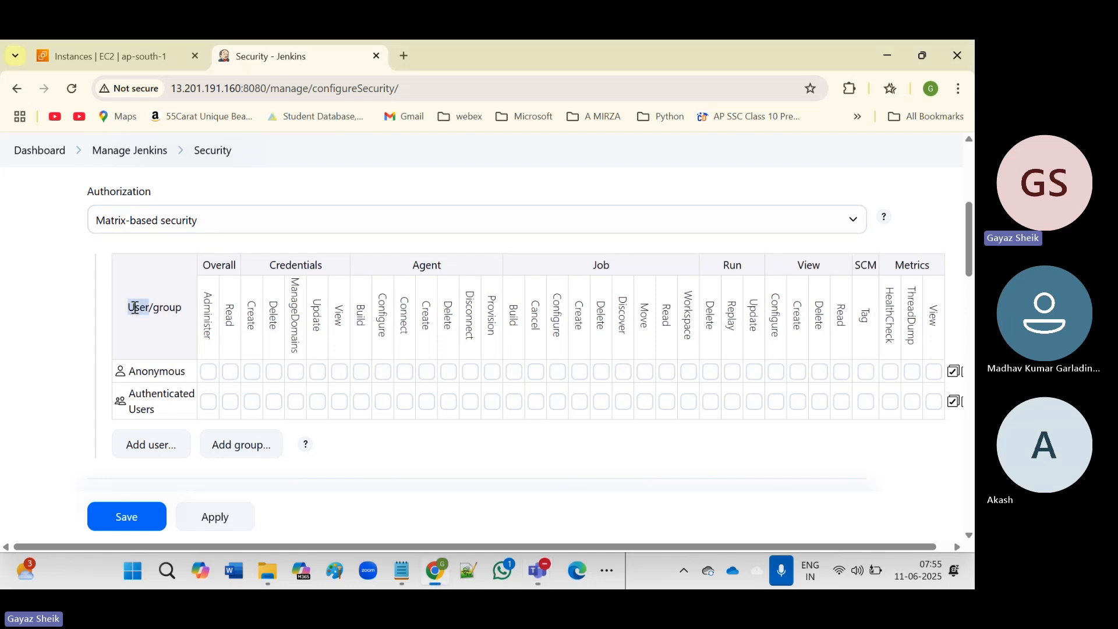
pyautogui.click(170, 311)
pyautogui.doubleClick(170, 311)
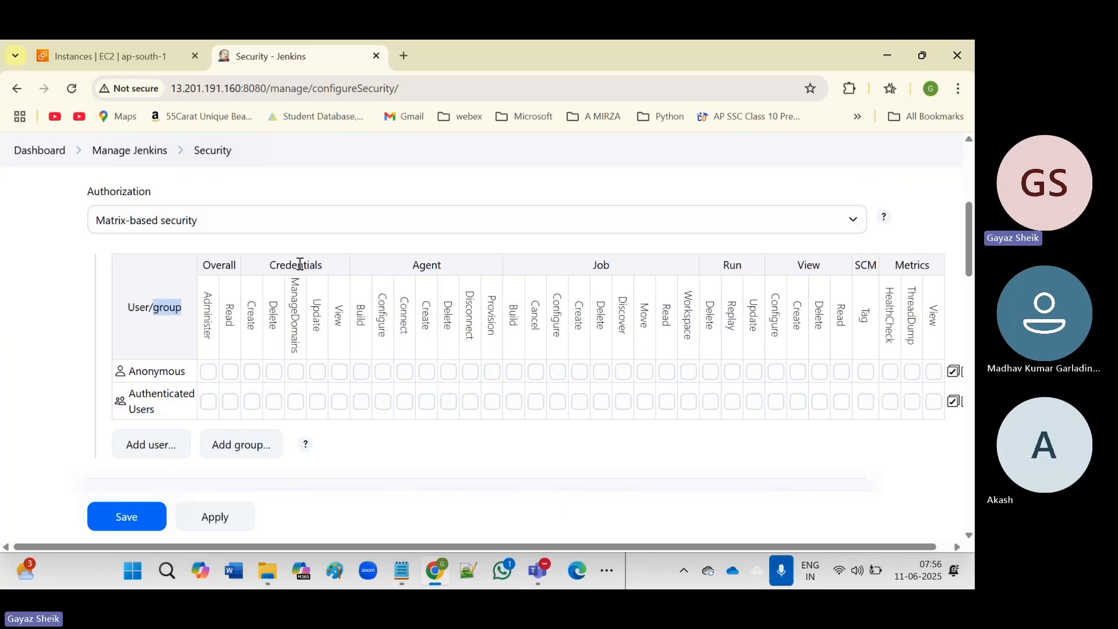
pyautogui.doubleClick(299, 263)
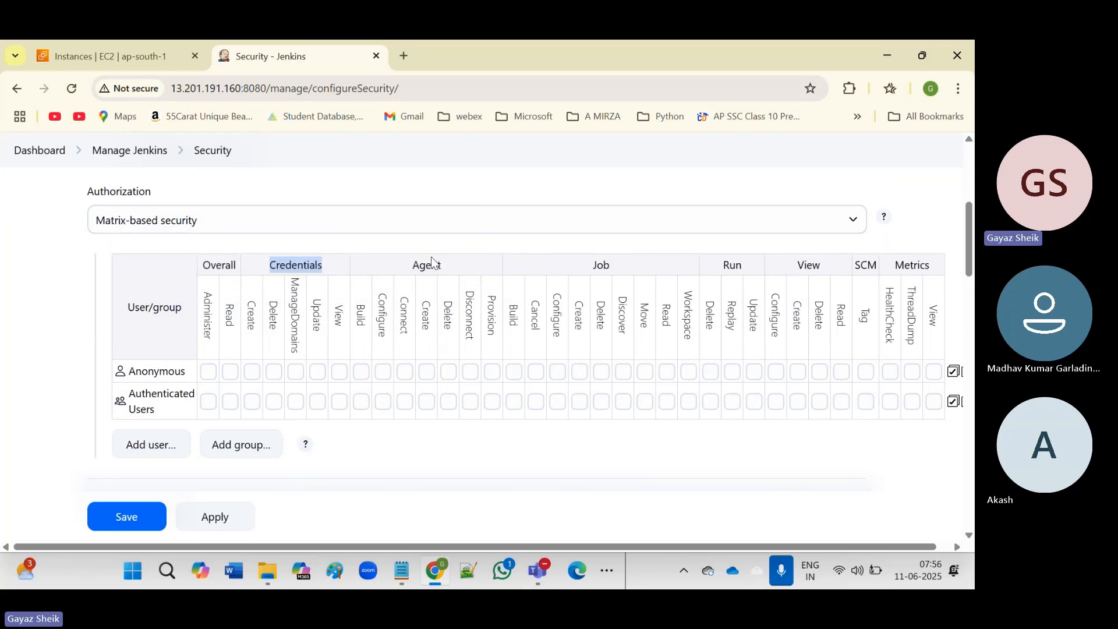
pyautogui.click(428, 264)
pyautogui.doubleClick(428, 263)
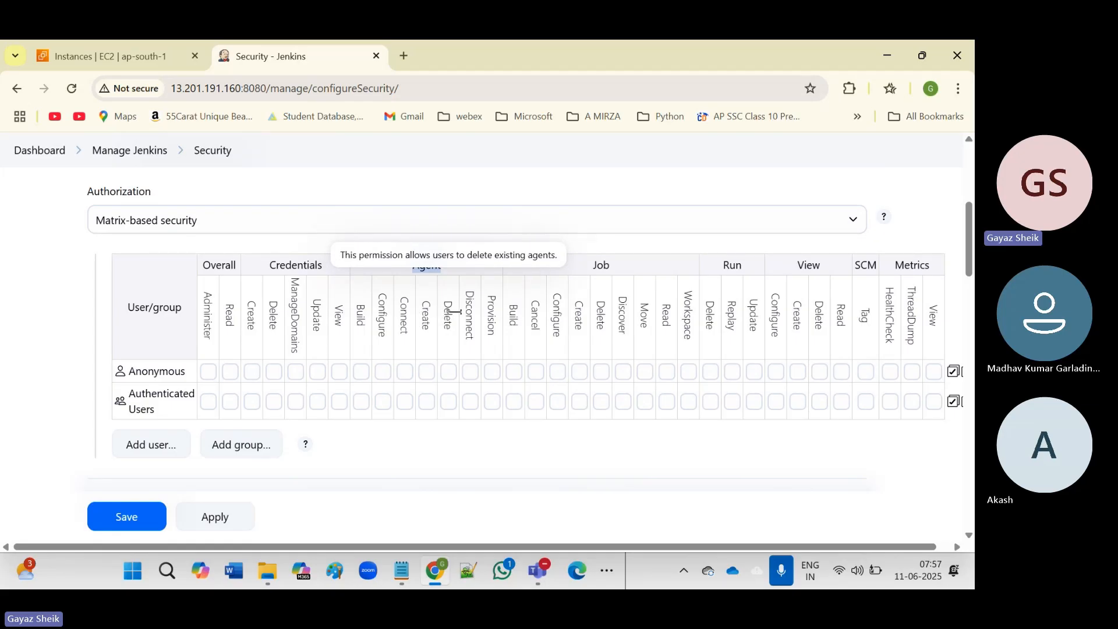
pyautogui.click(430, 266)
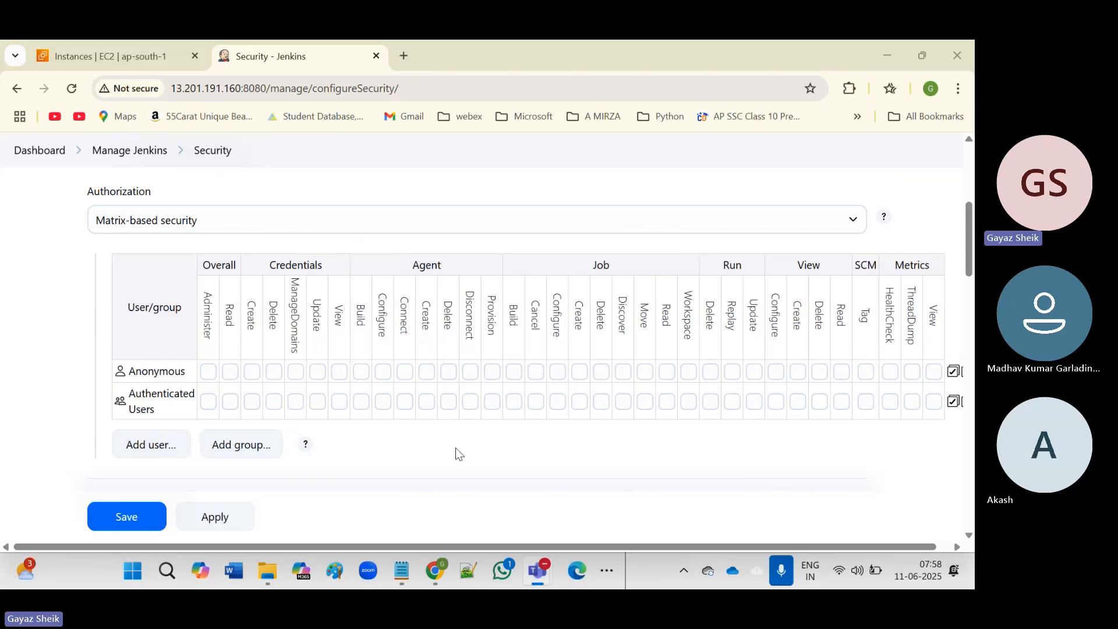
pyautogui.scroll(-1, 459, 453)
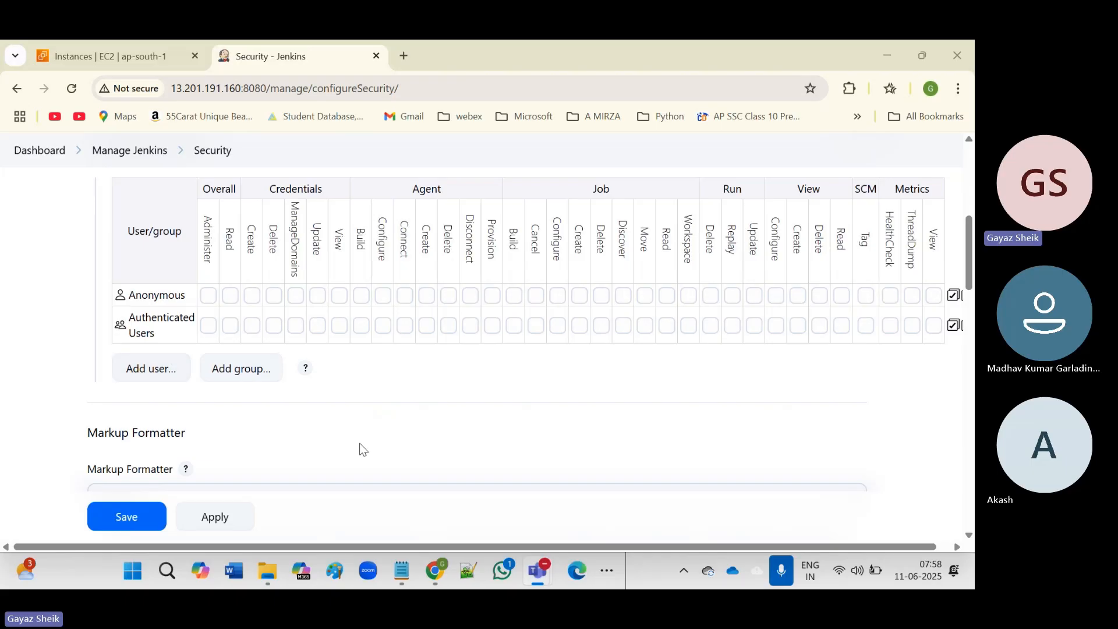
# Add a matrix row for User ID Dev-user1.
pyautogui.click(152, 368)
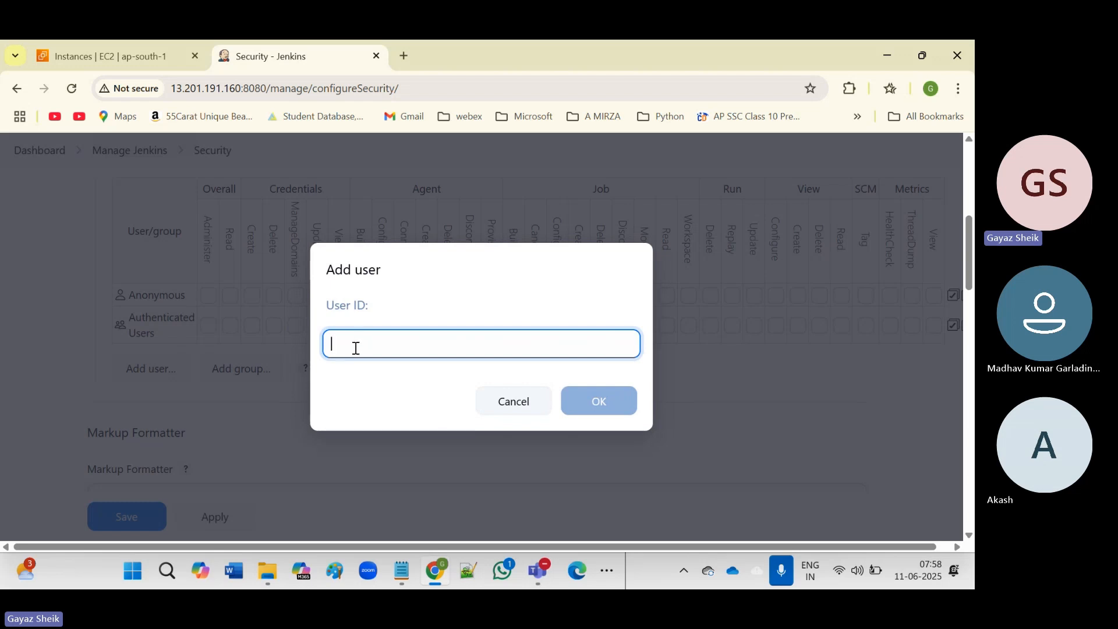
pyautogui.write('Dev')
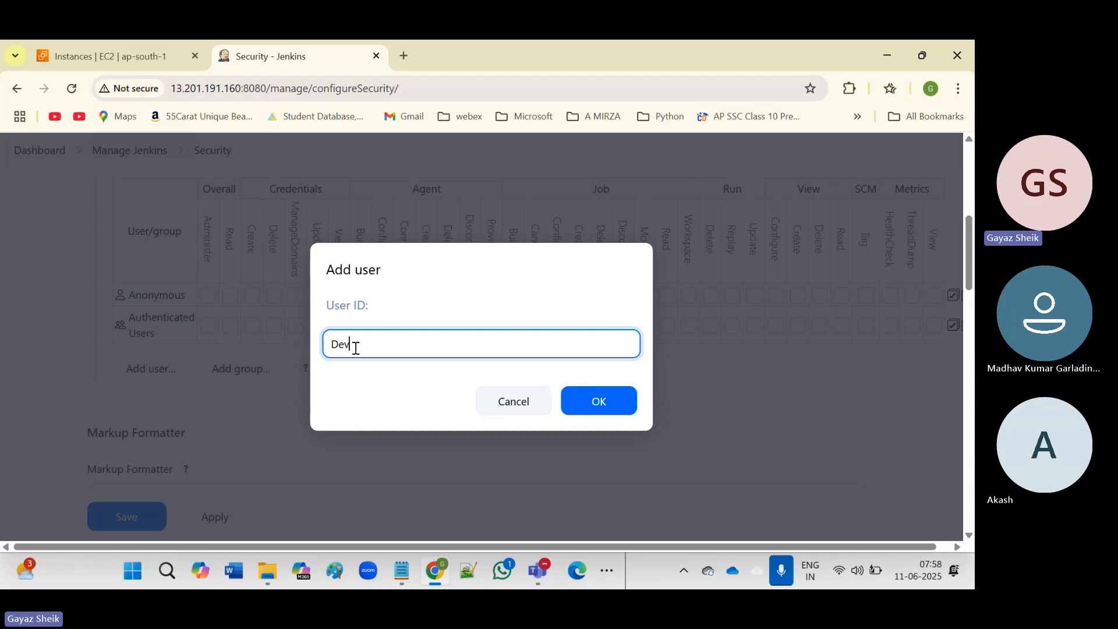
pyautogui.write('-user1')
pyautogui.click(594, 401)
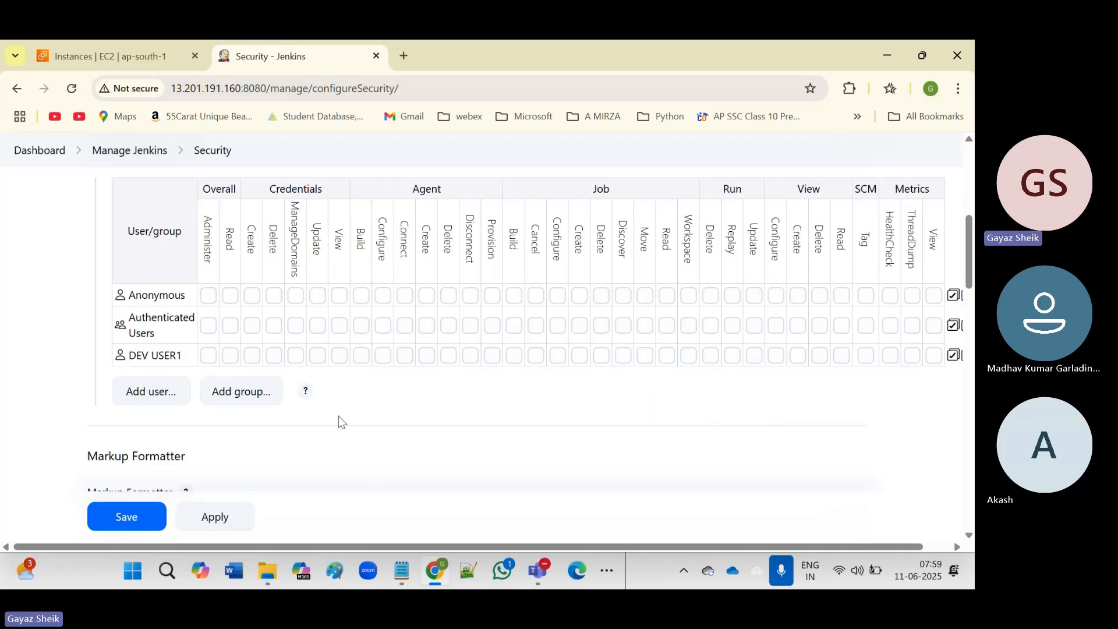
# Give DEV USER1 Credentials View, Agent Create, Job Create and Job Delete, then begin adding another user.
pyautogui.tripleClick(174, 358)
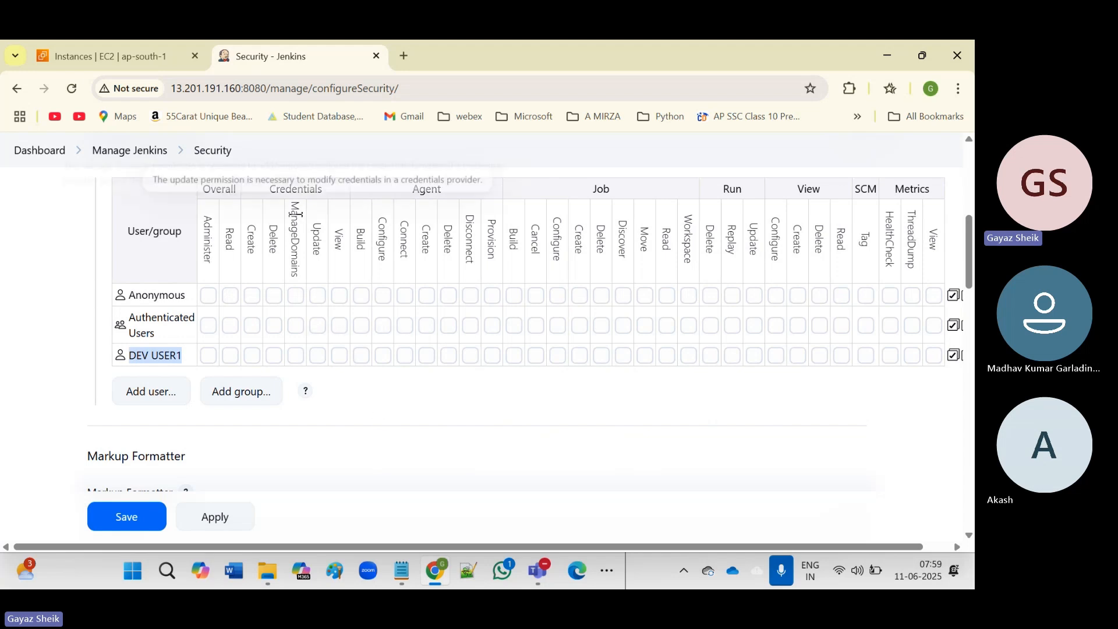
pyautogui.doubleClick(304, 190)
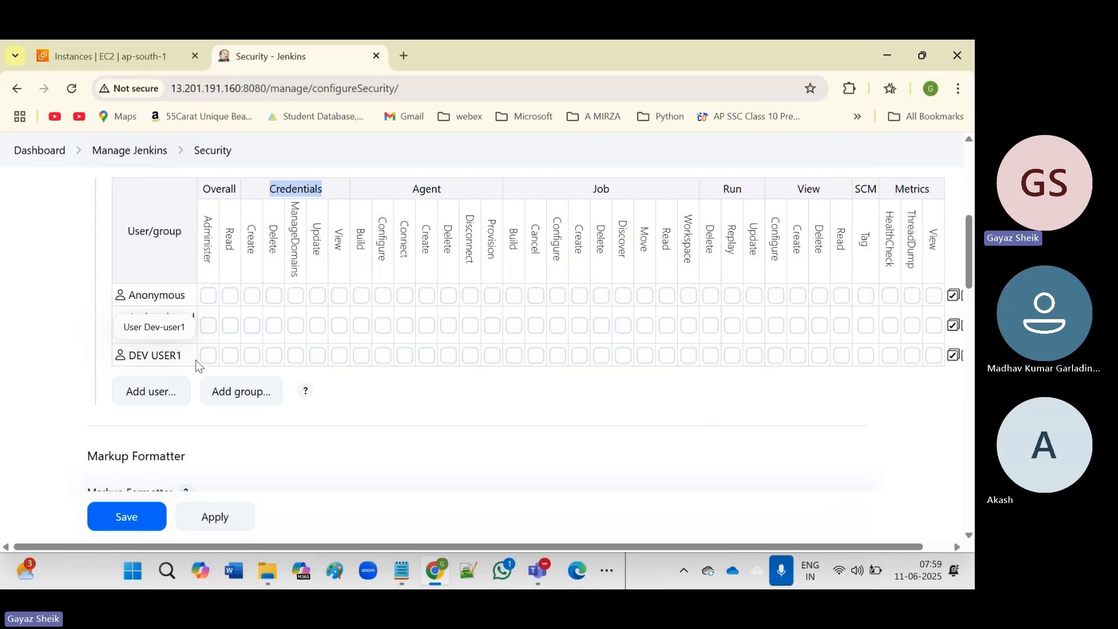
pyautogui.click(339, 355)
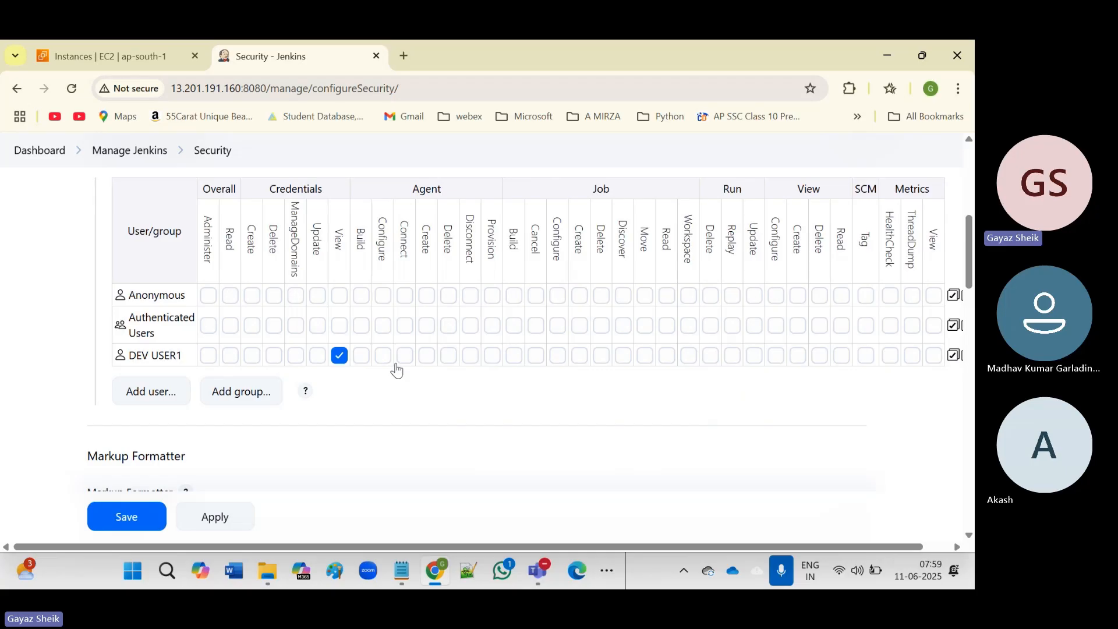
pyautogui.click(427, 355)
pyautogui.click(580, 356)
pyautogui.click(602, 356)
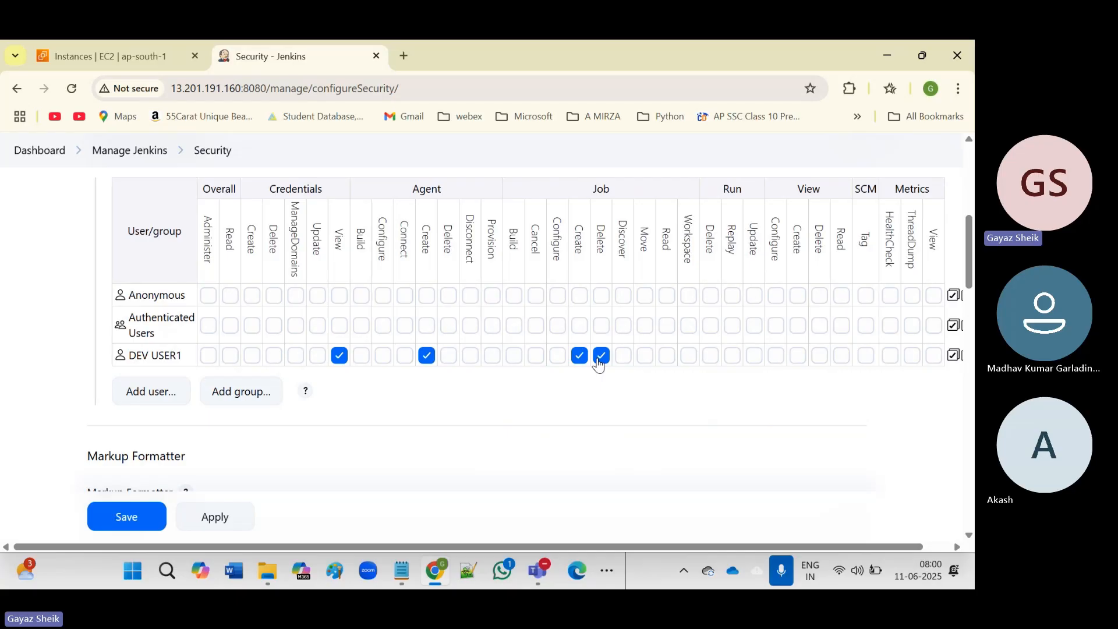
pyautogui.click(156, 394)
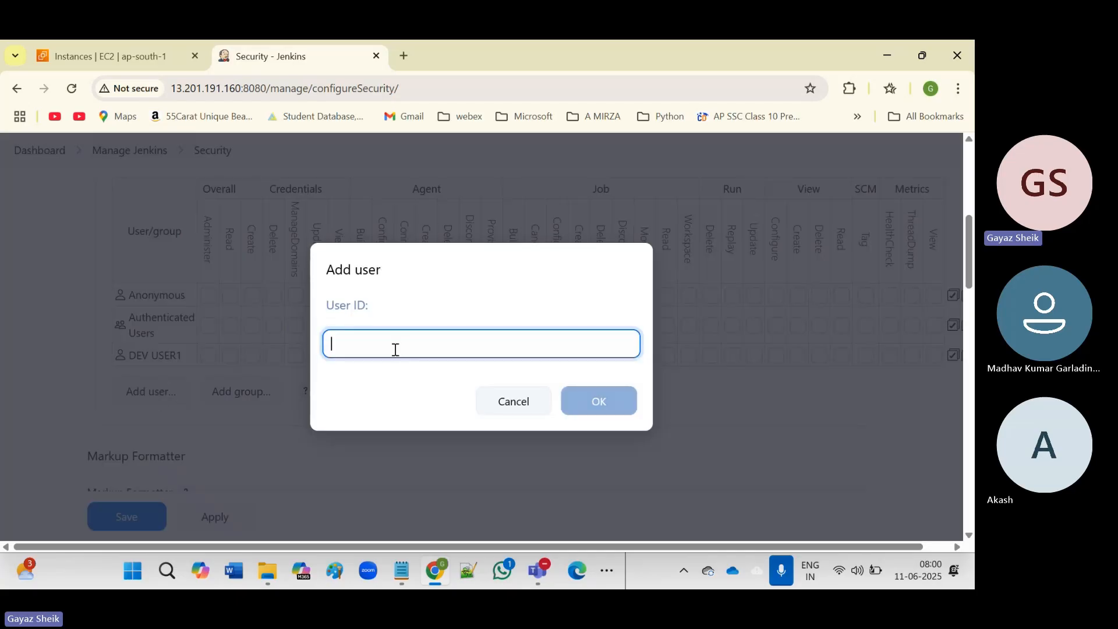
# Add a matrix row for User ID QA-user1.
pyautogui.write('QA-')
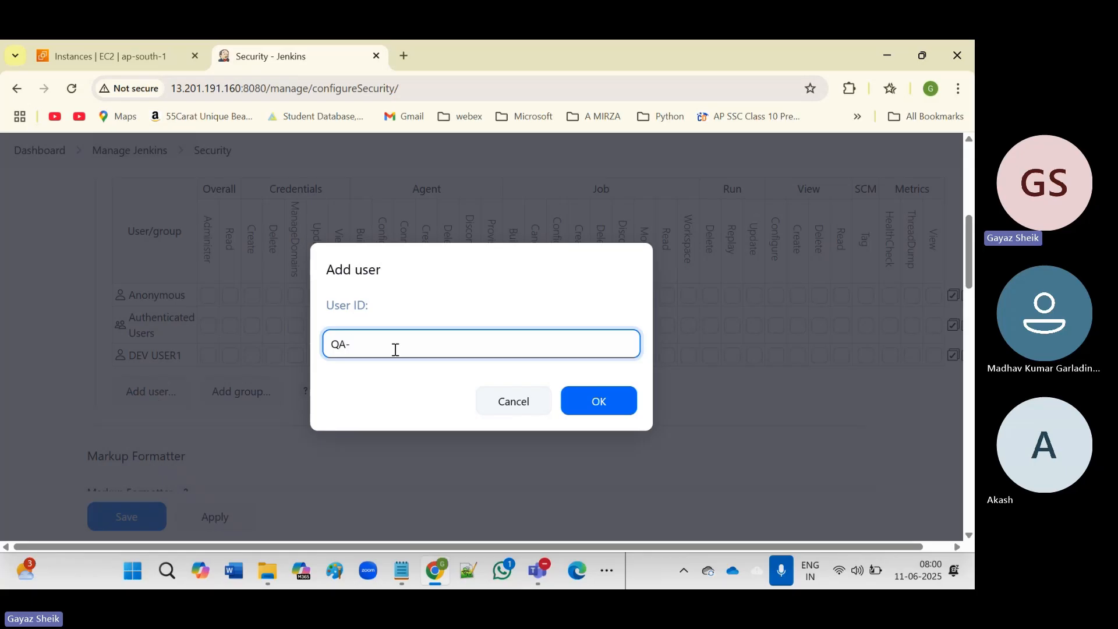
pyautogui.write('user1')
pyautogui.click(594, 402)
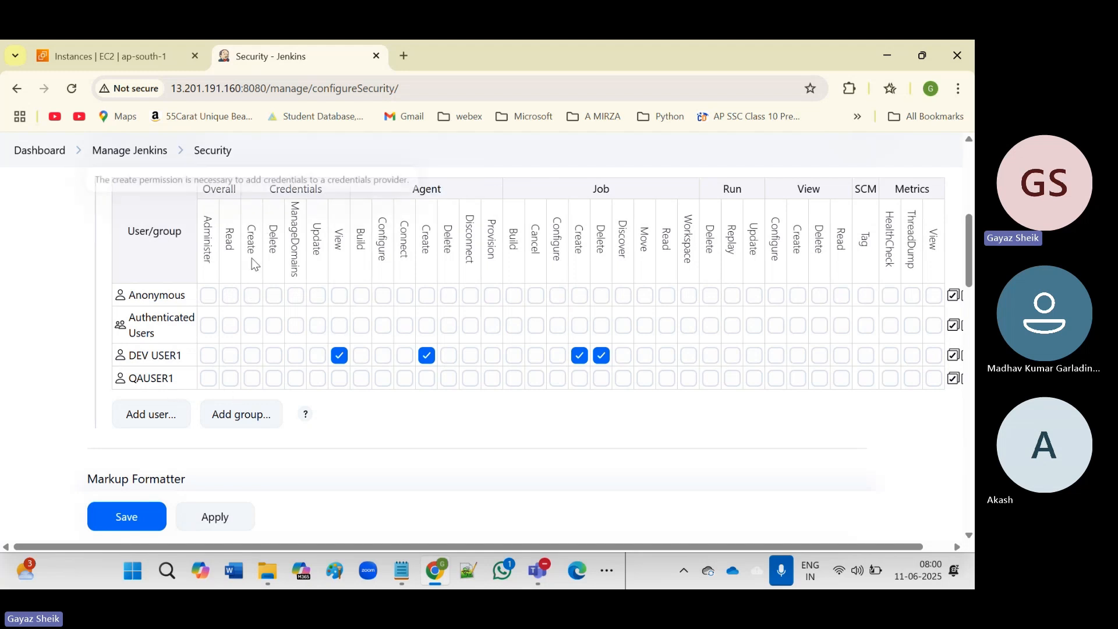
# Check Credentials Create, Agent Delete and Job Delete in the QAUSER1 row.
pyautogui.click(252, 380)
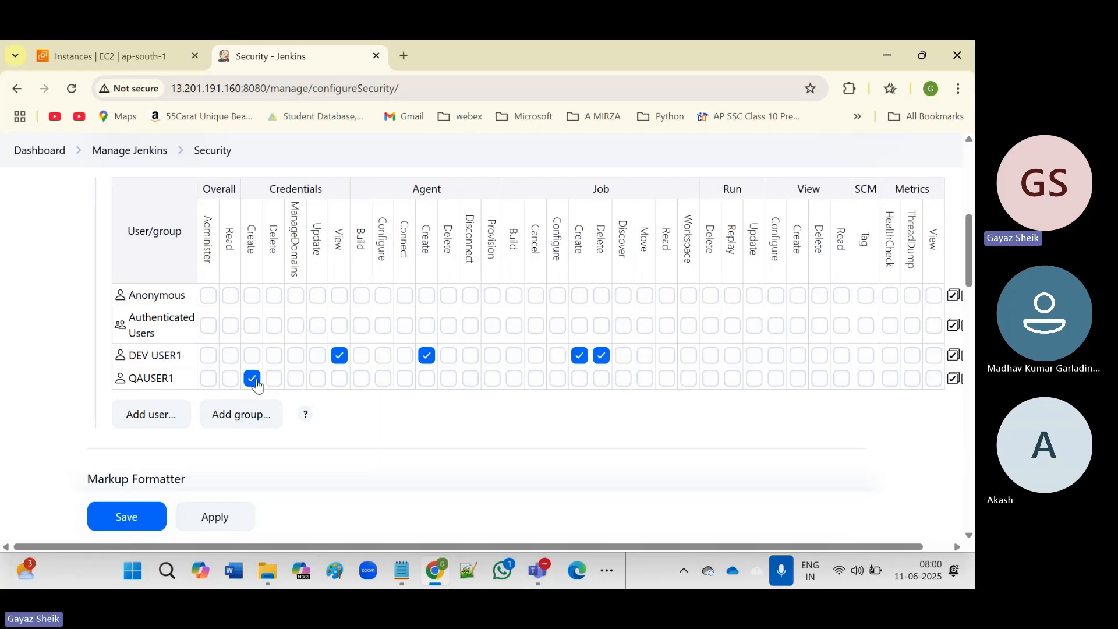
pyautogui.click(448, 379)
pyautogui.click(602, 380)
pyautogui.scroll(3, 435, 431)
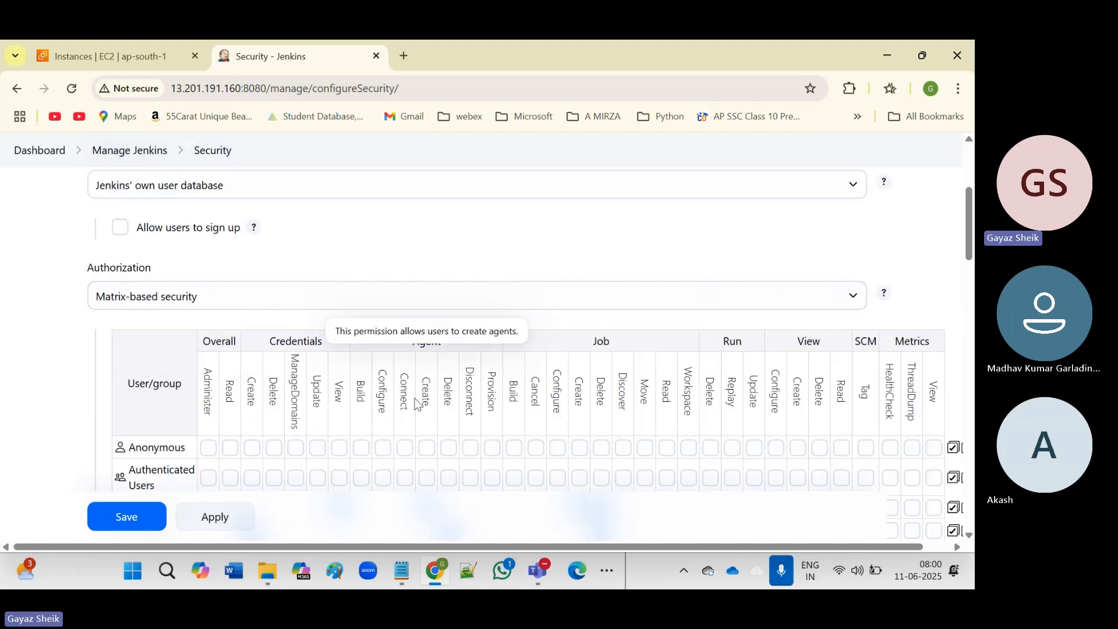
pyautogui.scroll(-3, 417, 403)
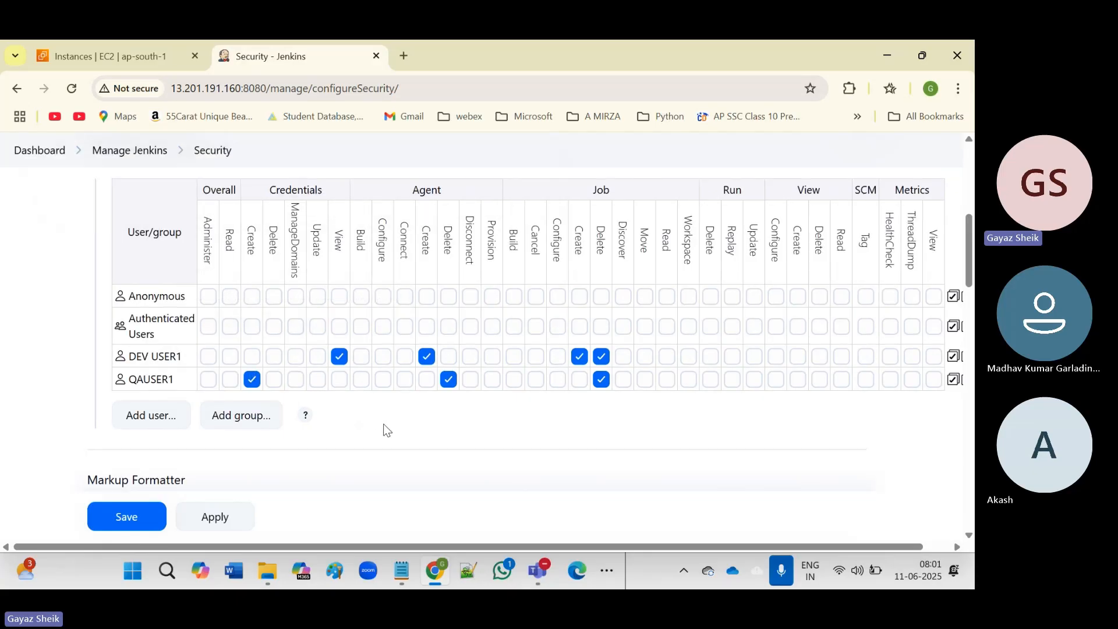
pyautogui.scroll(2, 383, 425)
pyautogui.scroll(-2, 384, 431)
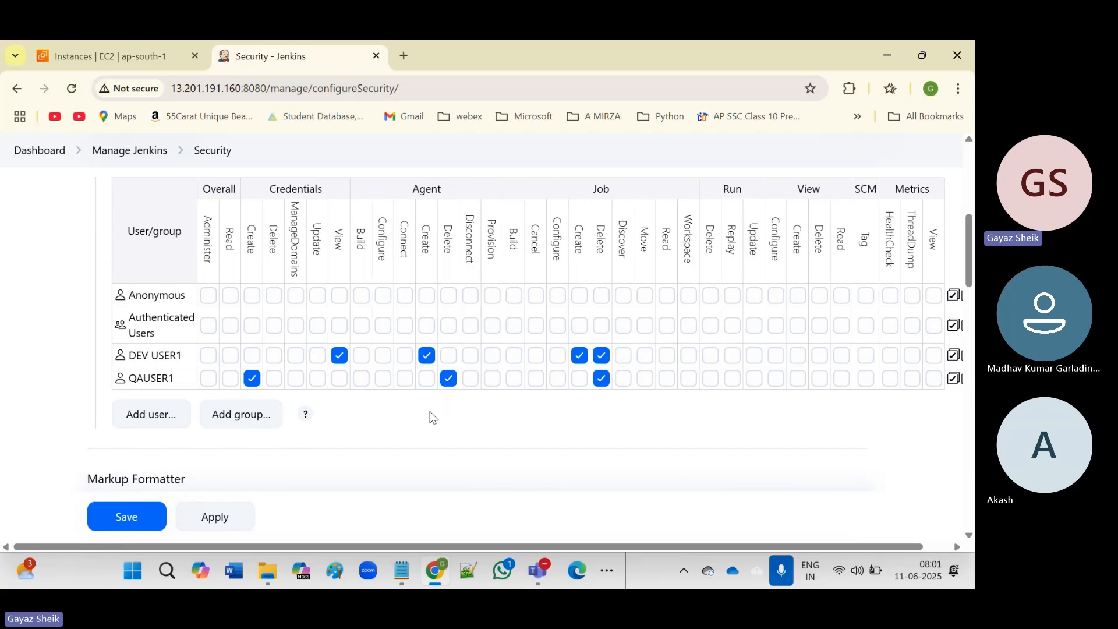
# Switch Authorization to Project-based Matrix Authorization Strategy.
pyautogui.scroll(8, 432, 412)
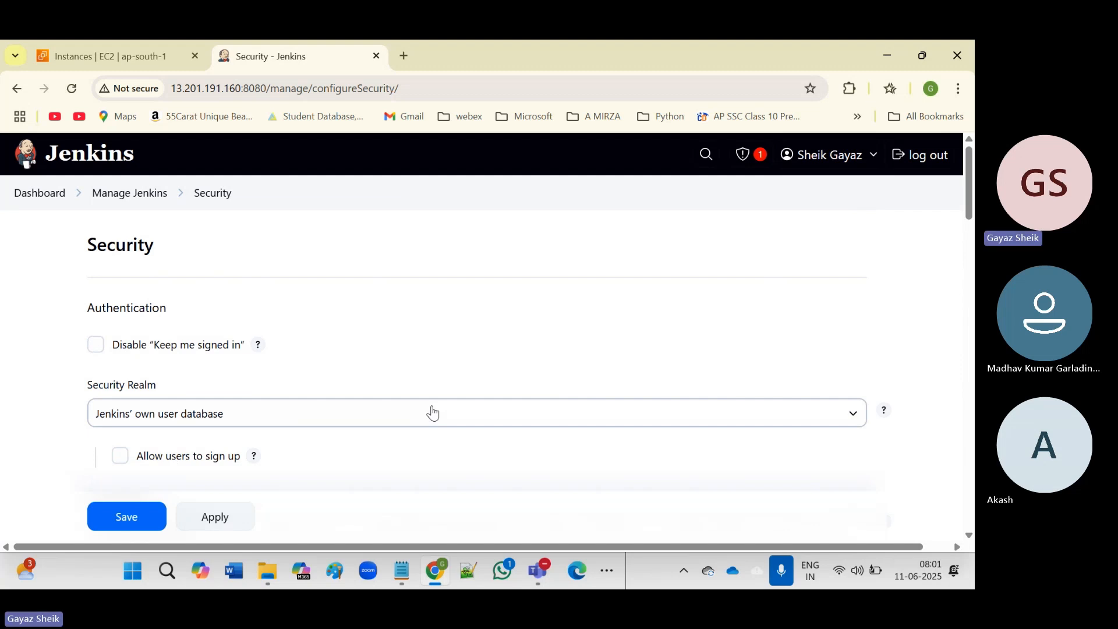
pyautogui.scroll(-5, 433, 413)
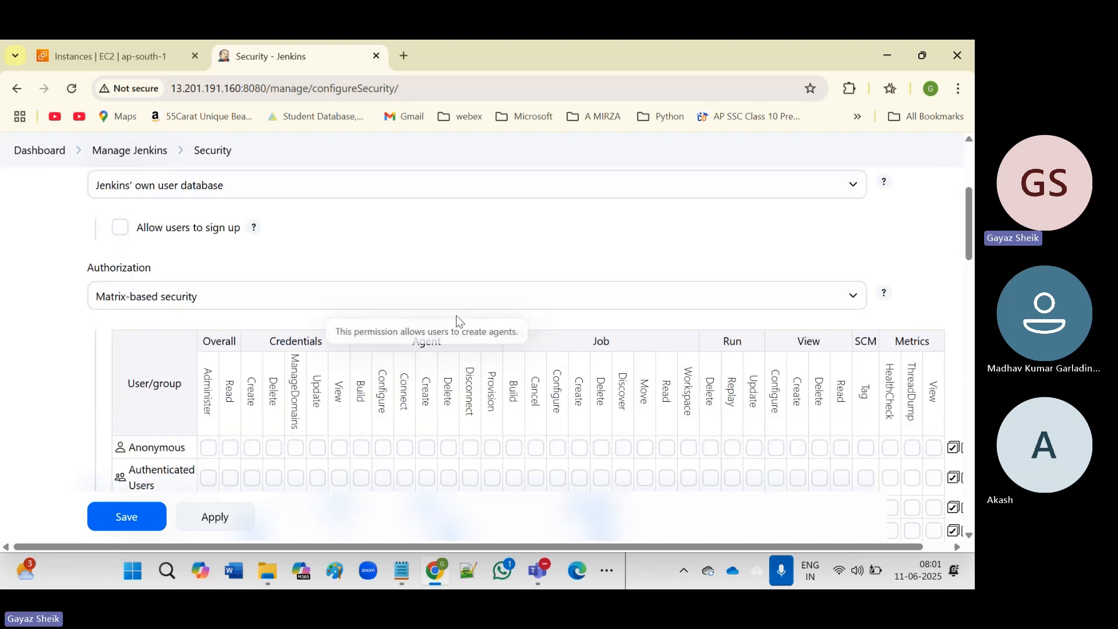
pyautogui.click(404, 300)
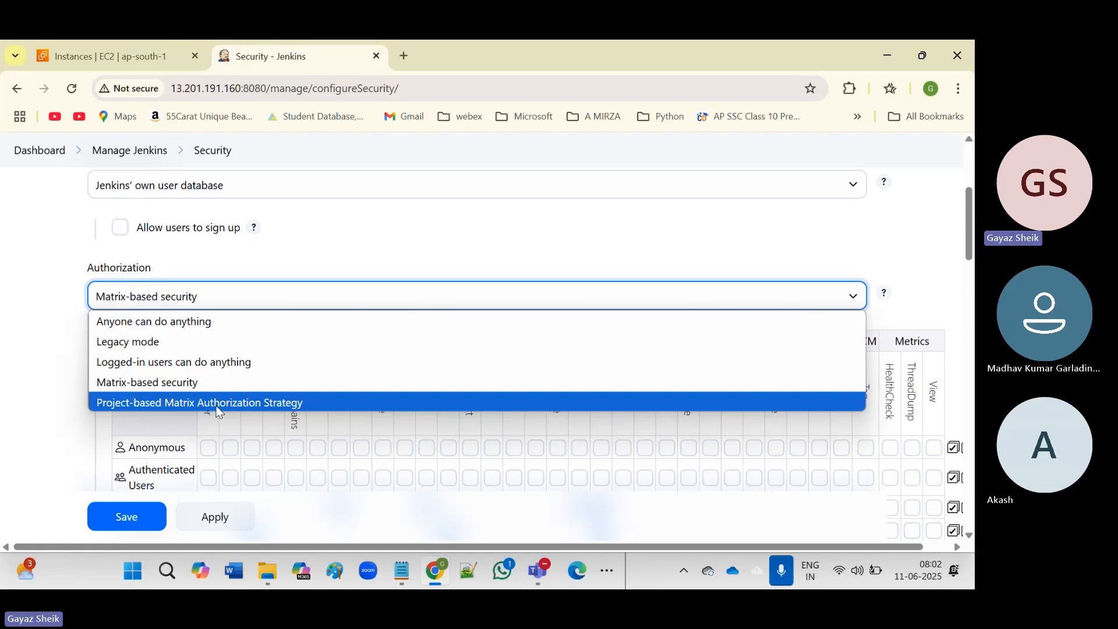
pyautogui.click(219, 403)
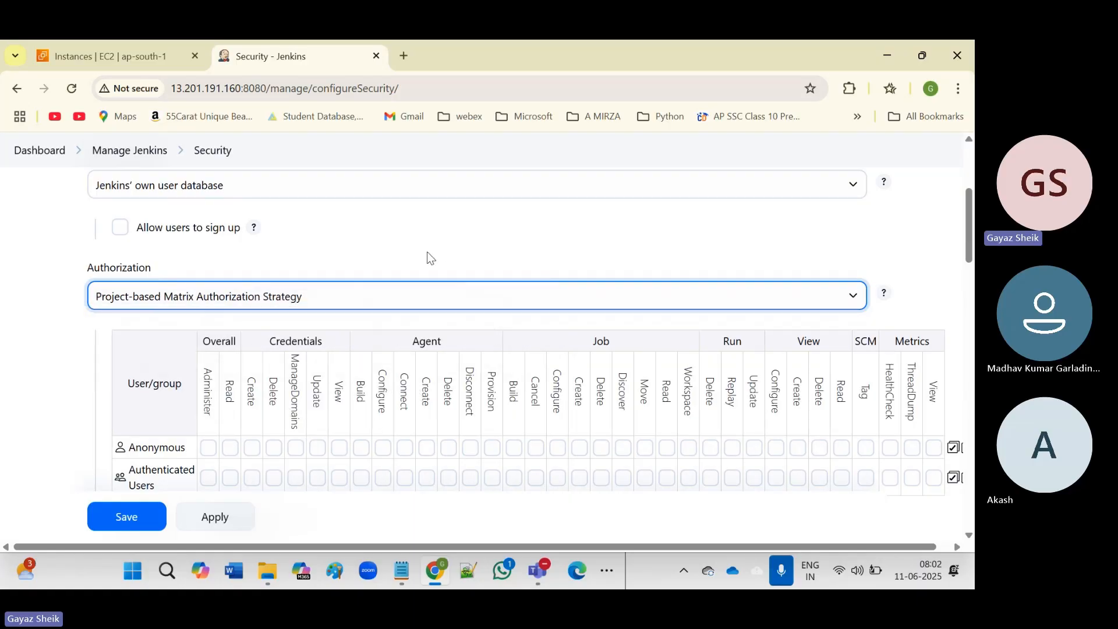
pyautogui.scroll(-3, 455, 261)
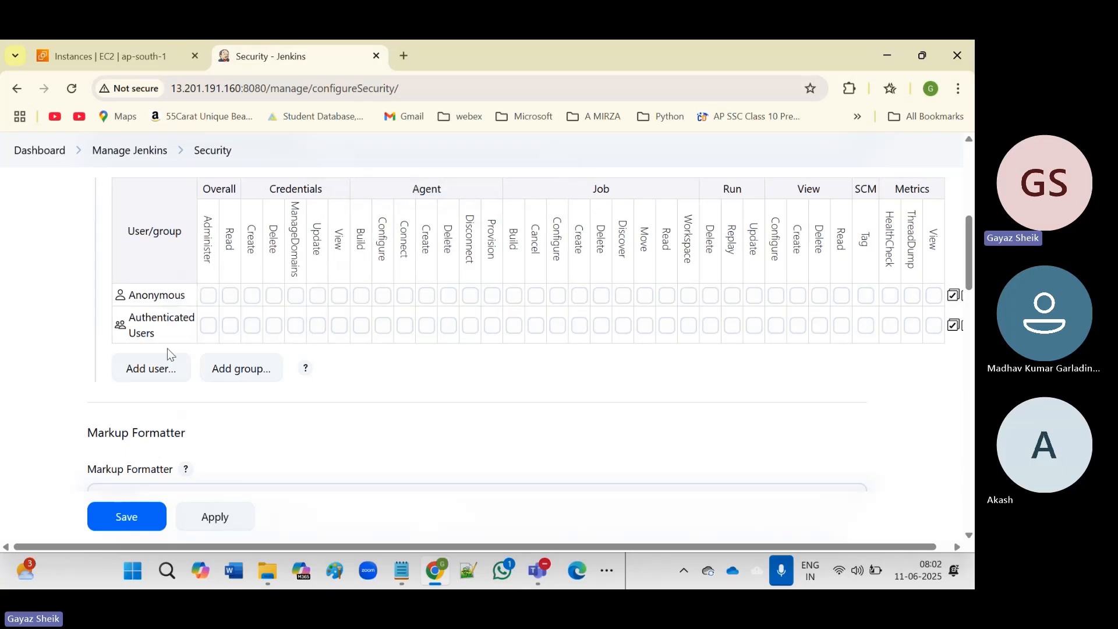
# Add user 'Dev user1' to the matrix, then delete the unrecognised row.
pyautogui.click(142, 370)
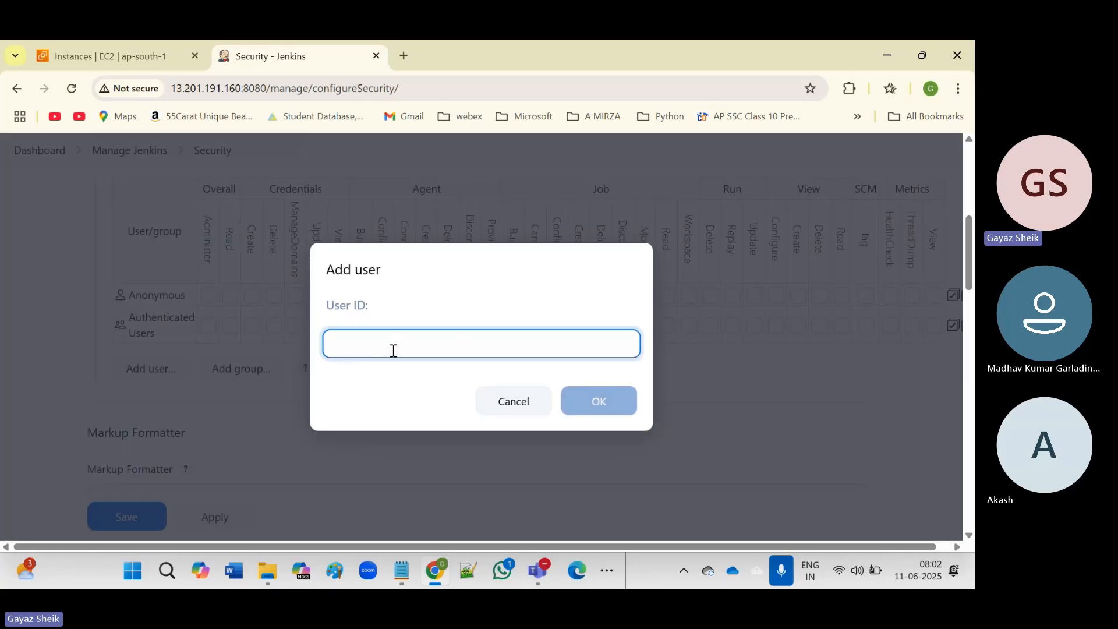
pyautogui.write('De')
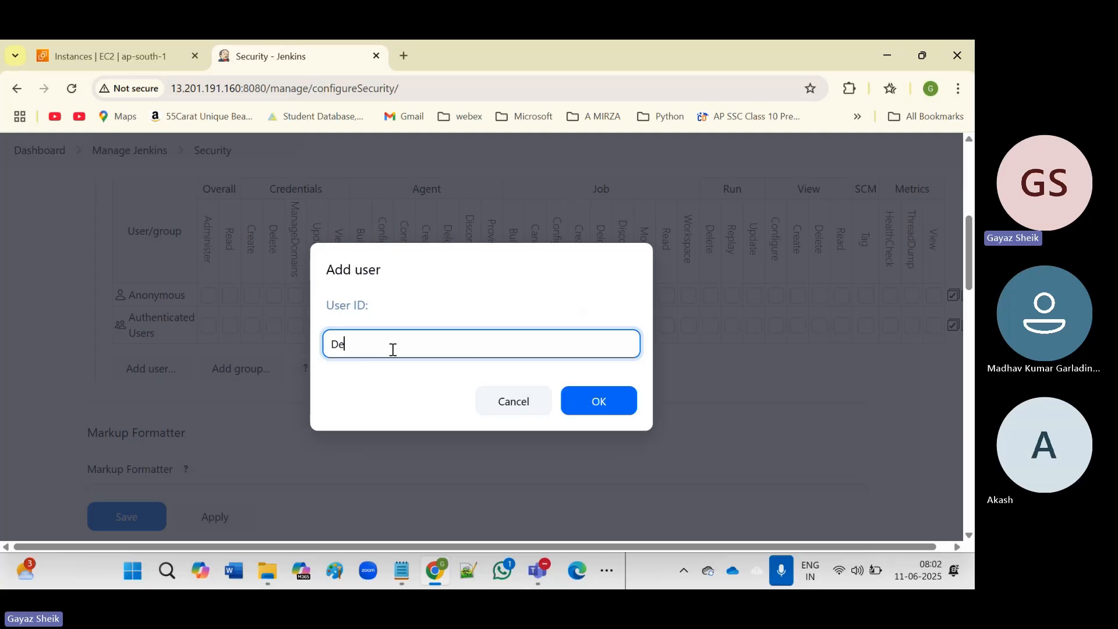
pyautogui.write('v user1')
pyautogui.click(594, 401)
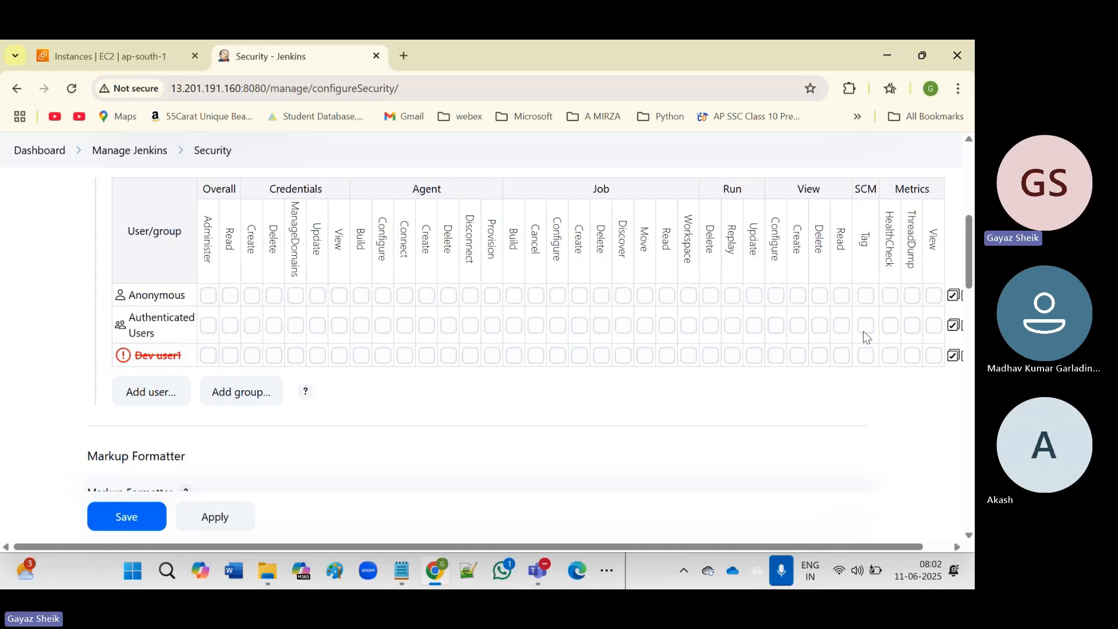
pyautogui.click(884, 396)
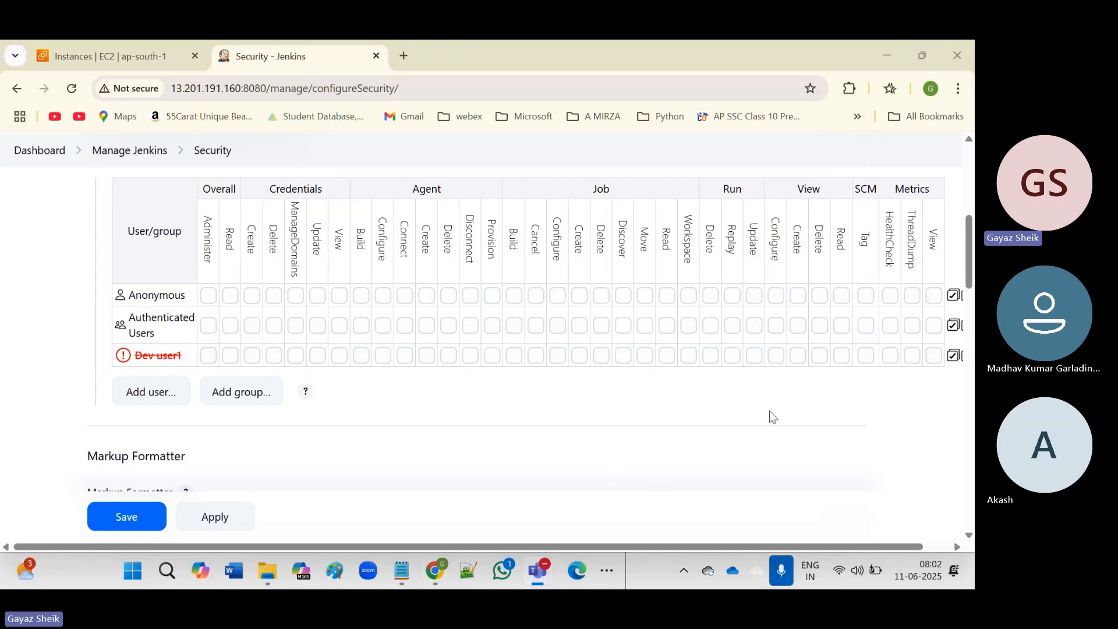
pyautogui.click(943, 548)
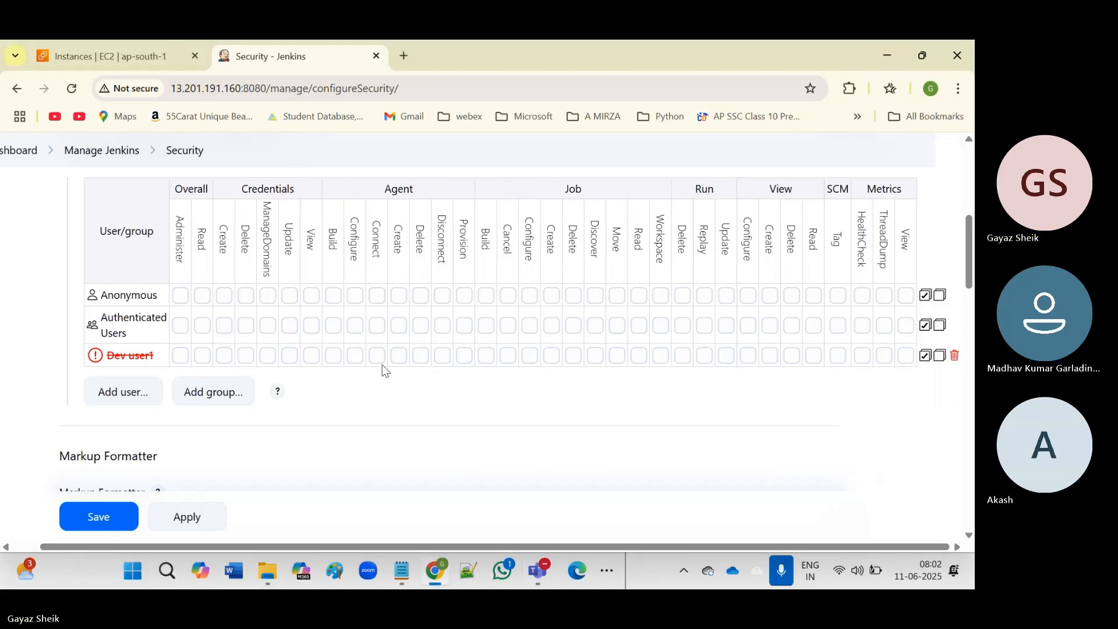
pyautogui.click(954, 354)
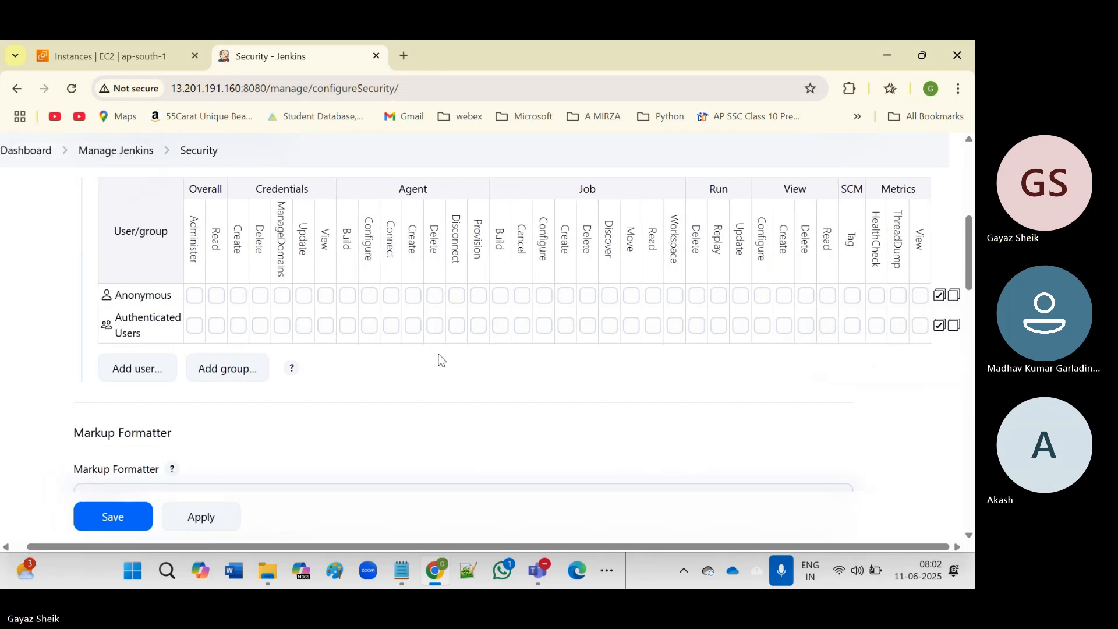
# Re-add the user to the matrix with the ID 'Dev-user1'.
pyautogui.click(148, 370)
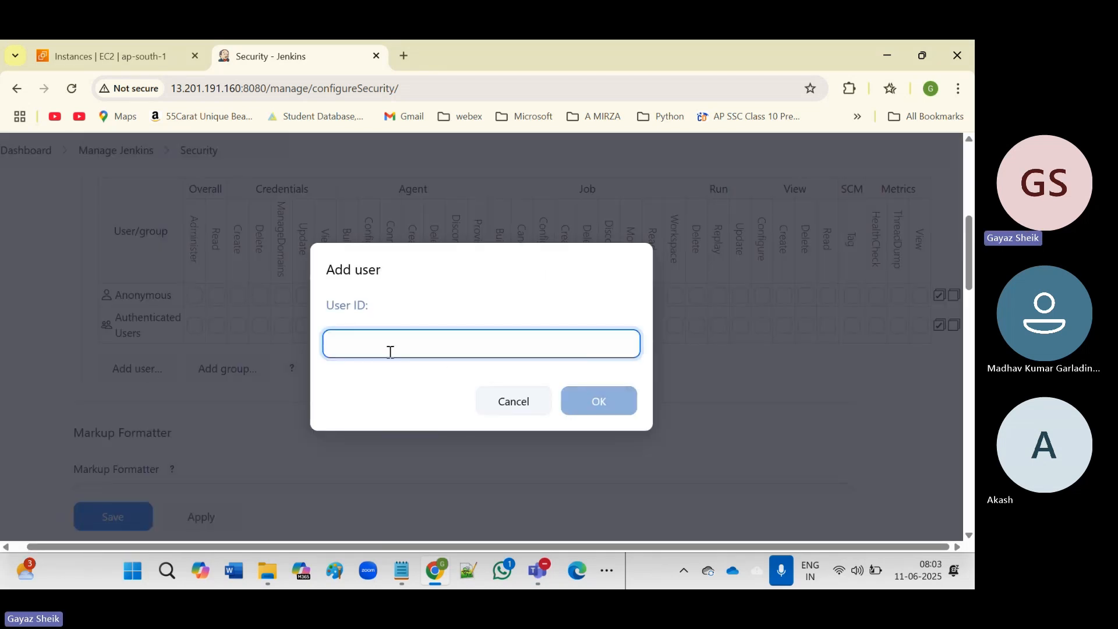
pyautogui.write('Dev')
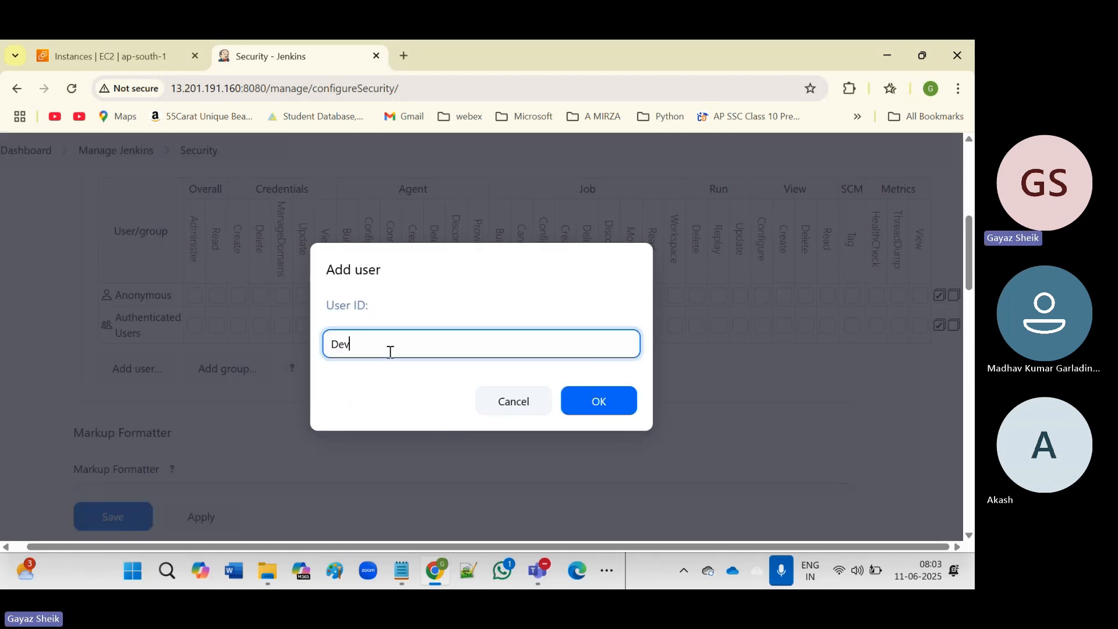
pyautogui.write('-user1')
pyautogui.click(593, 404)
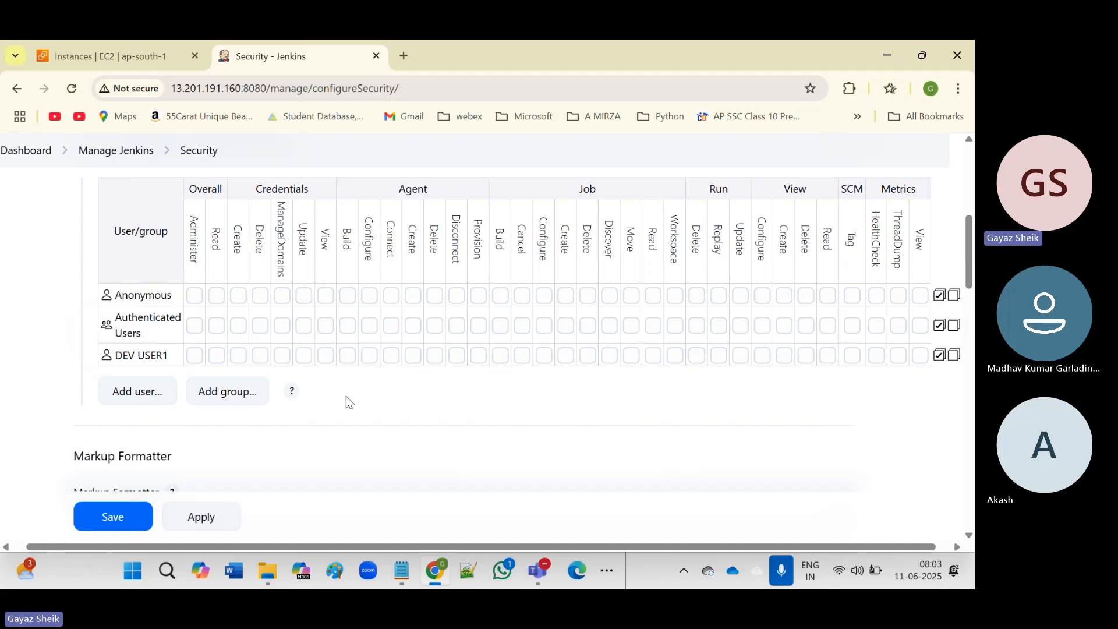
# Tick Agent Create and Job Create in the Dev-user1 row.
pyautogui.click(414, 356)
pyautogui.click(564, 359)
pyautogui.scroll(5, 480, 402)
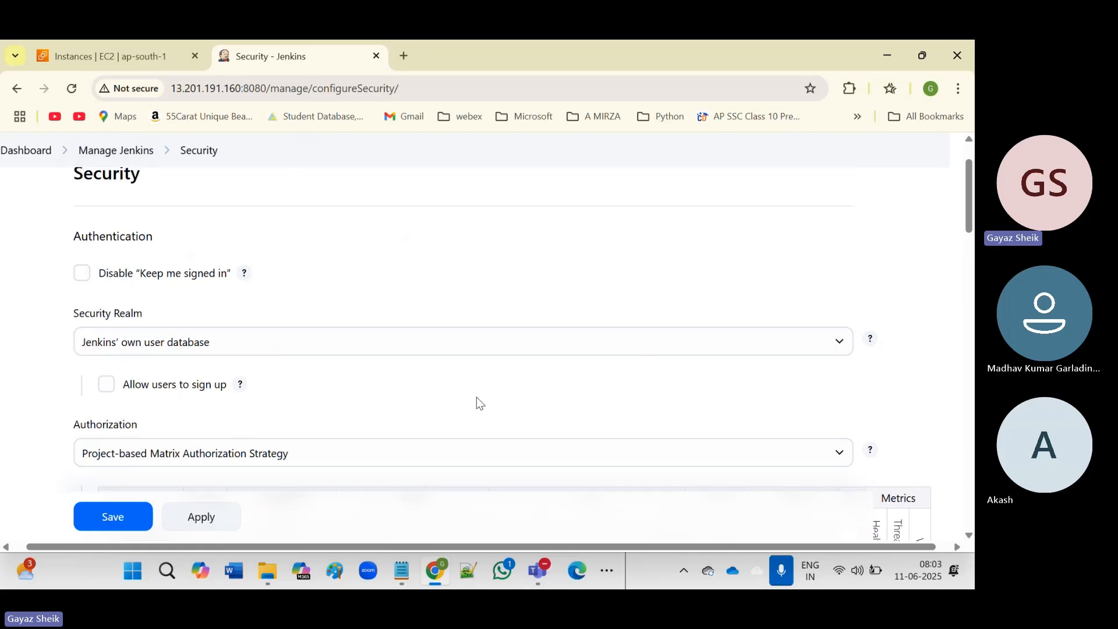
pyautogui.scroll(1, 478, 401)
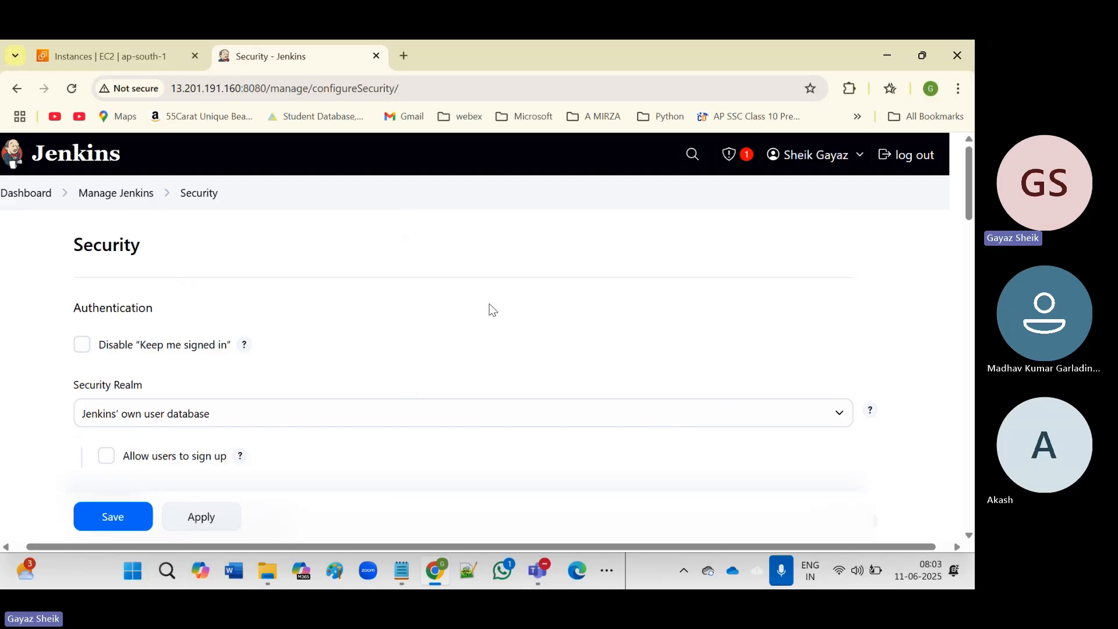
pyautogui.scroll(-5, 490, 302)
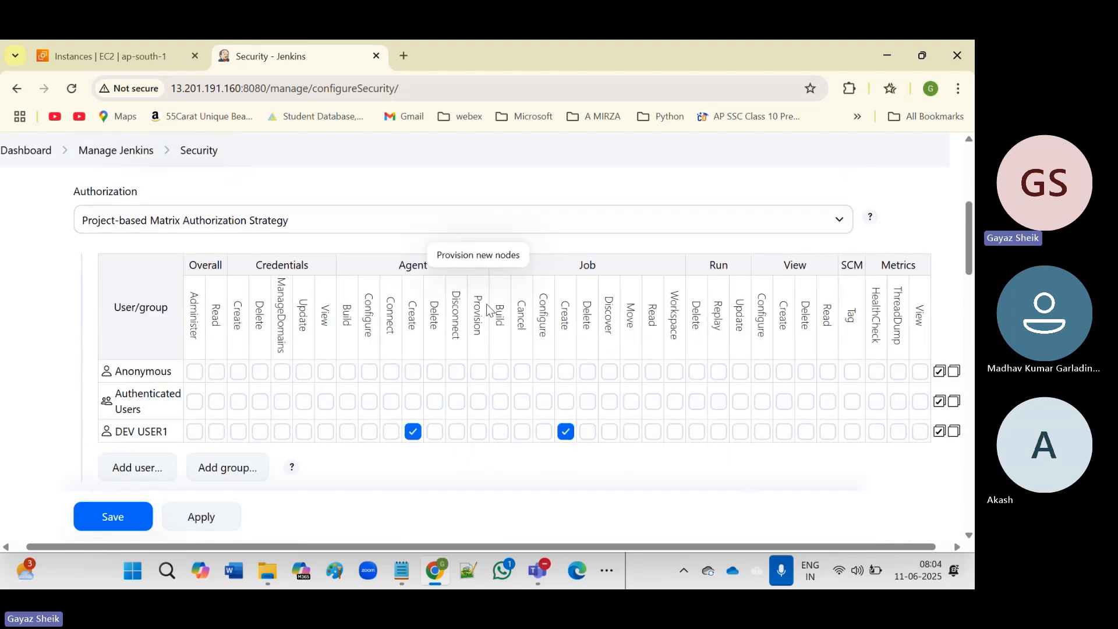
pyautogui.scroll(1, 487, 309)
pyautogui.click(481, 310)
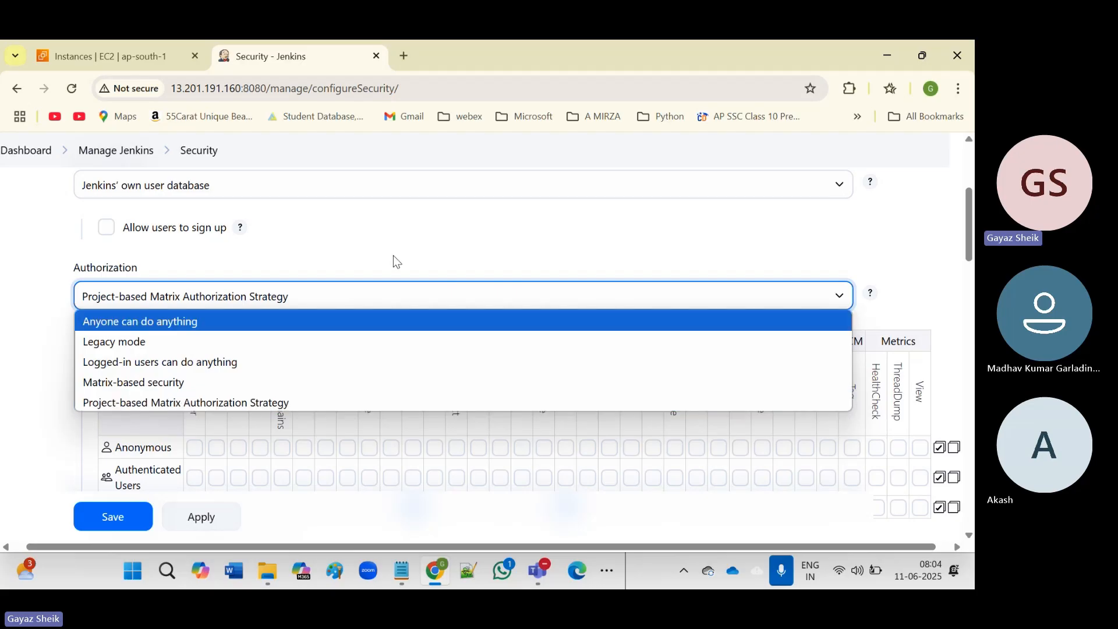
# Keep Project-based Matrix selected and go back to Manage Jenkins without saving.
pyautogui.click(506, 230)
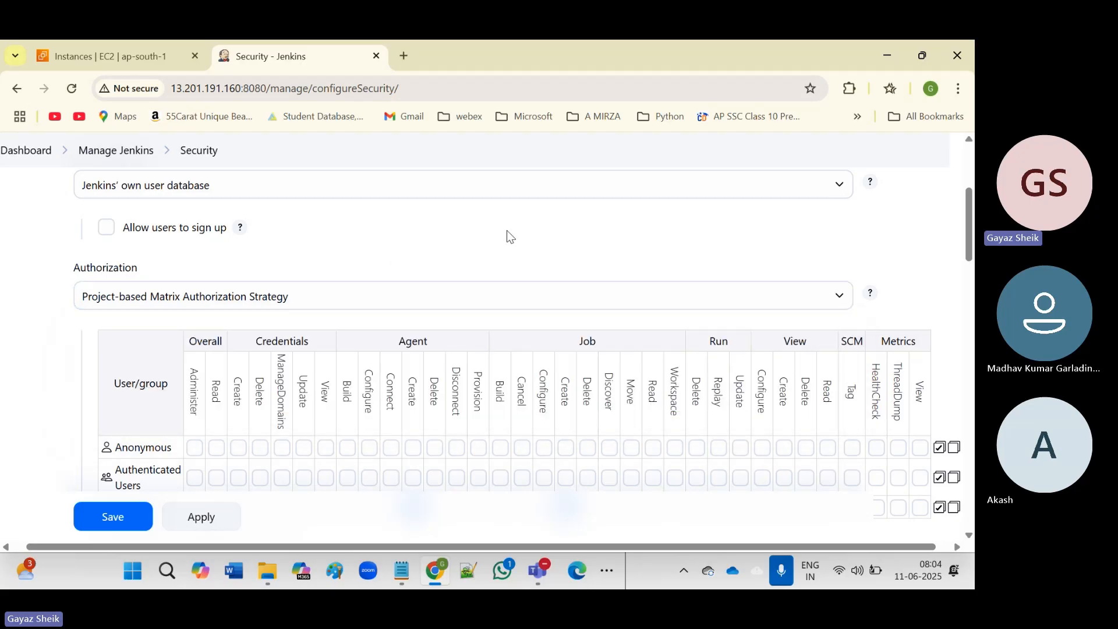
pyautogui.click(399, 304)
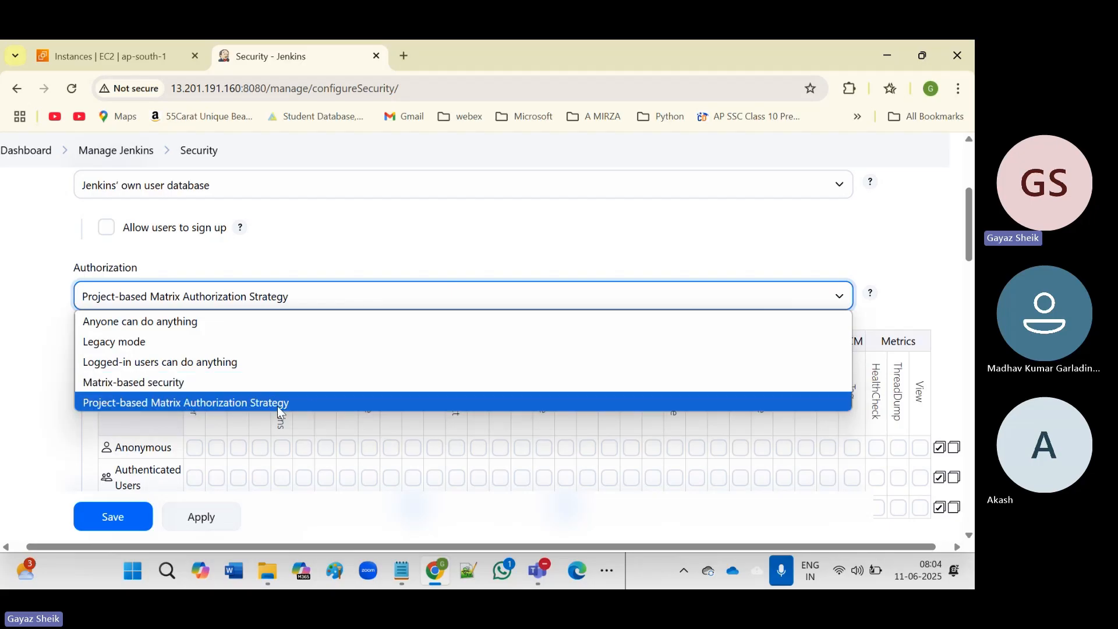
pyautogui.click(551, 231)
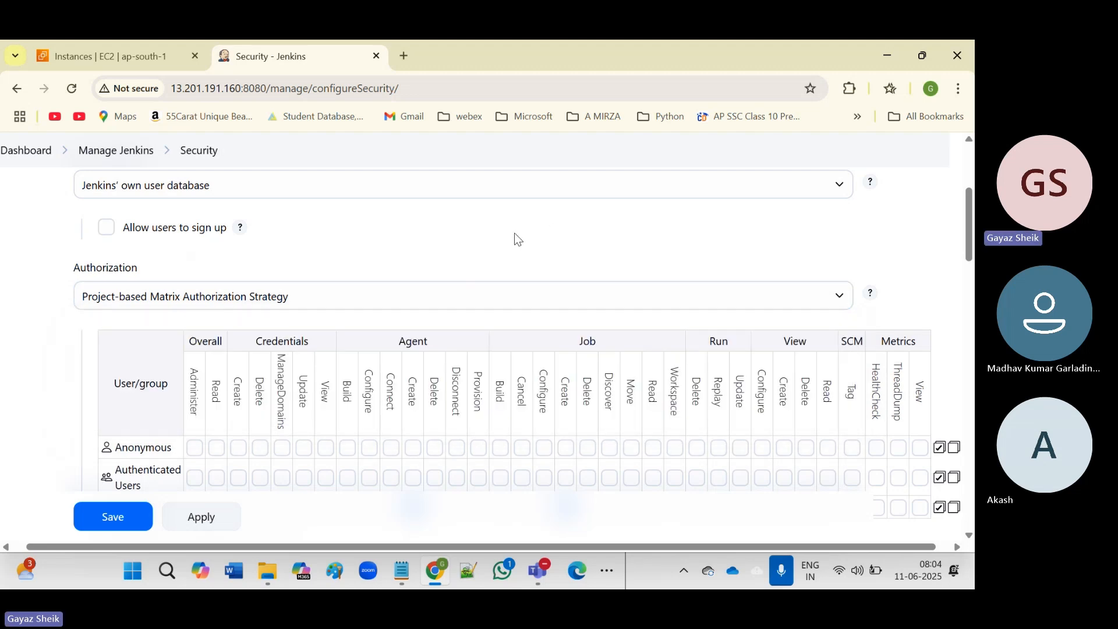
pyautogui.scroll(4, 514, 233)
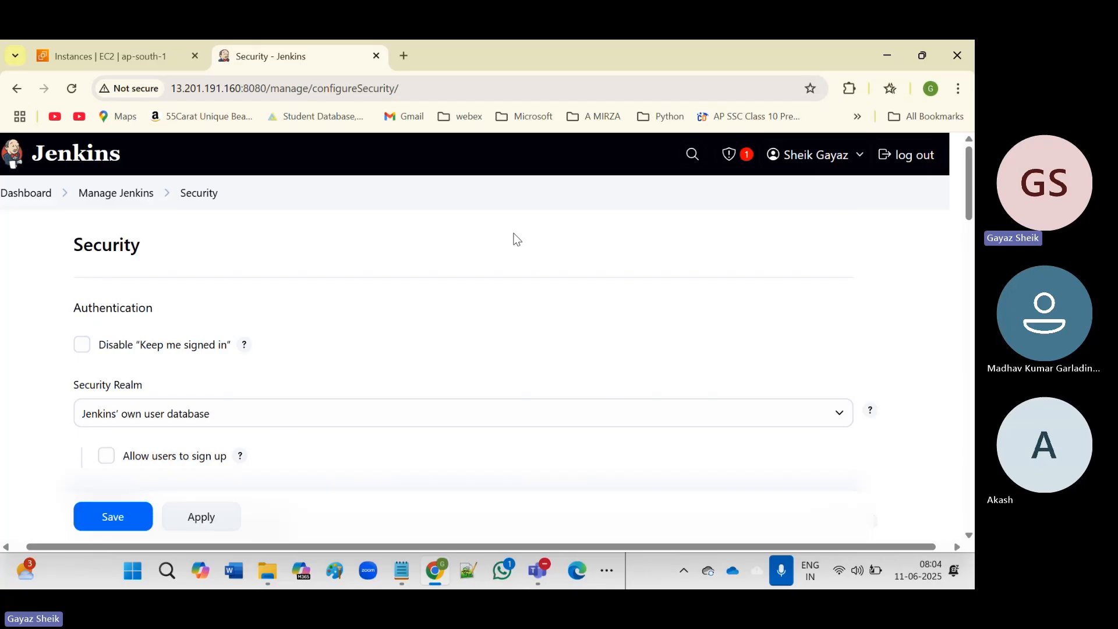
pyautogui.click(134, 195)
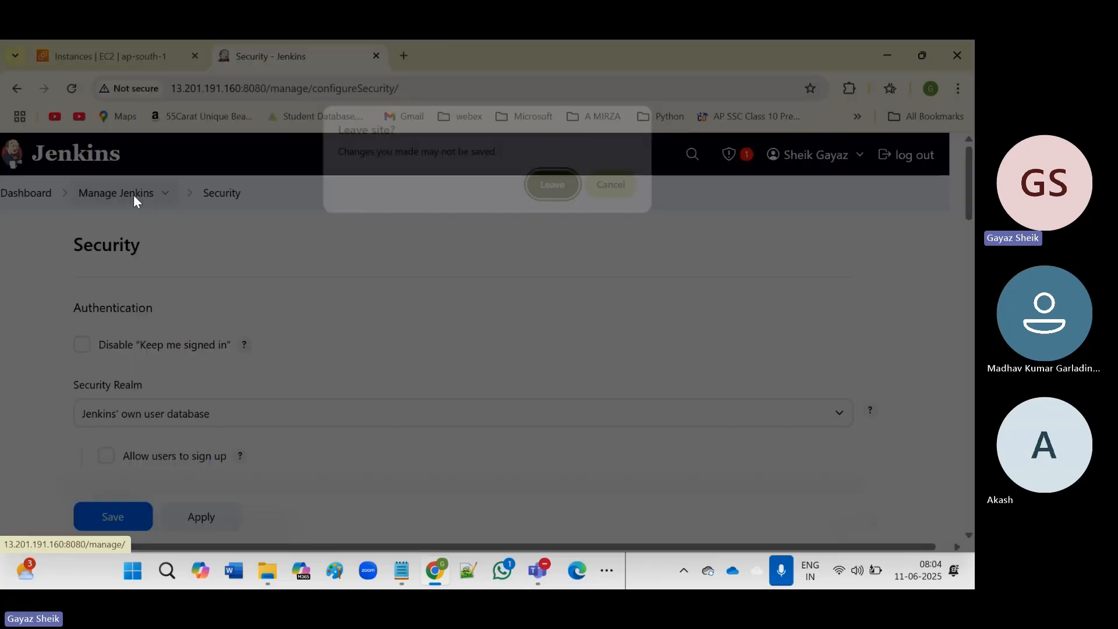
# Discard the unsaved Security changes and scroll Manage Jenkins down to the Security section.
pyautogui.click(556, 187)
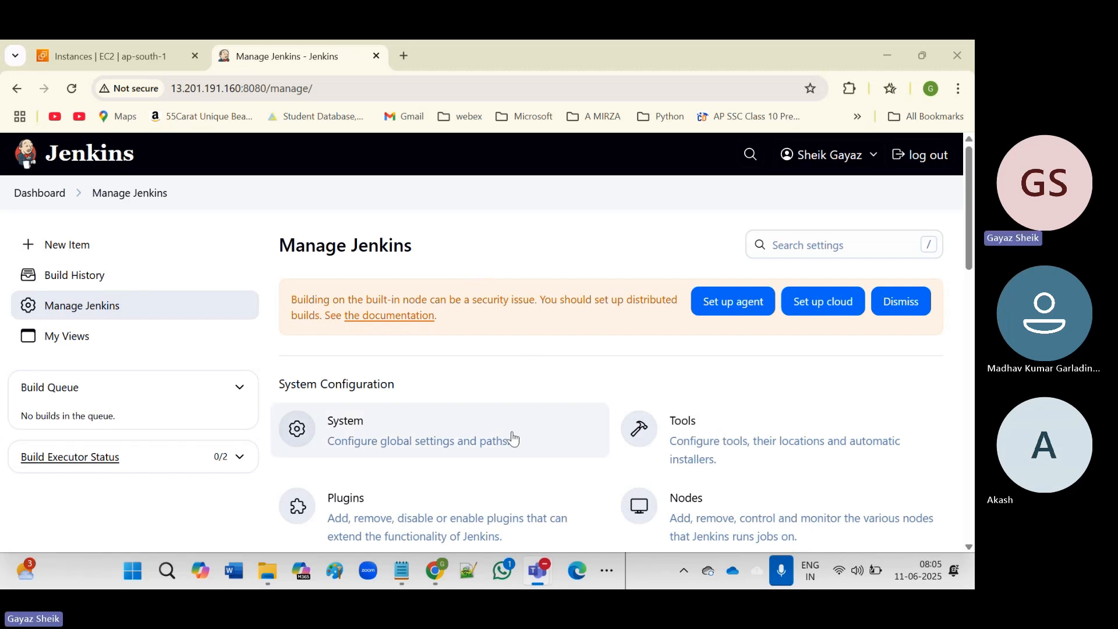
pyautogui.scroll(-4, 501, 431)
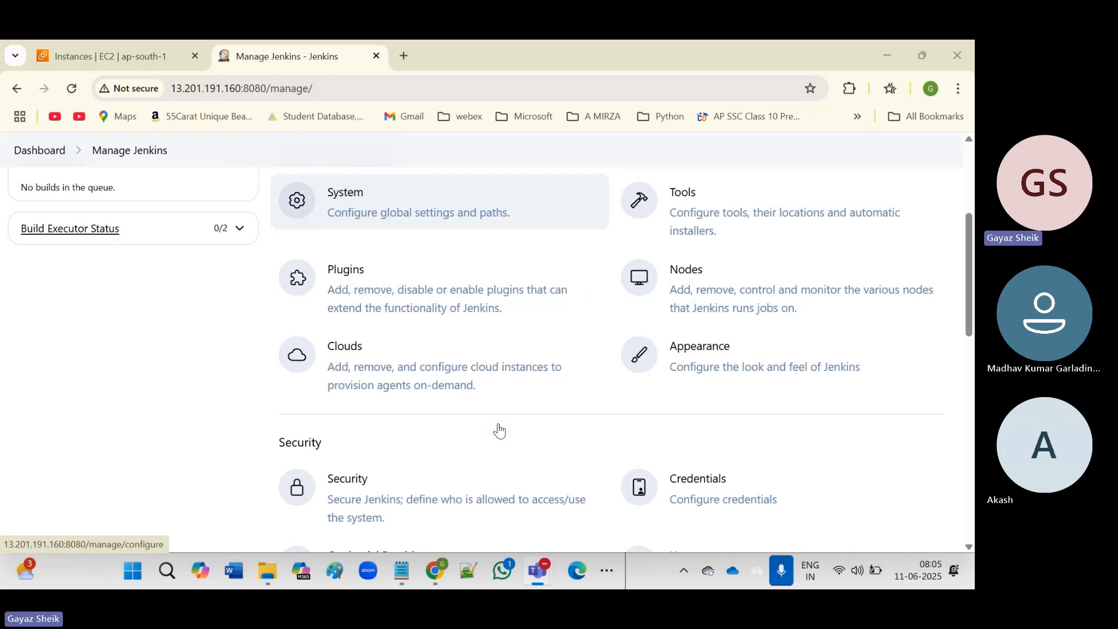
pyautogui.scroll(-1, 500, 431)
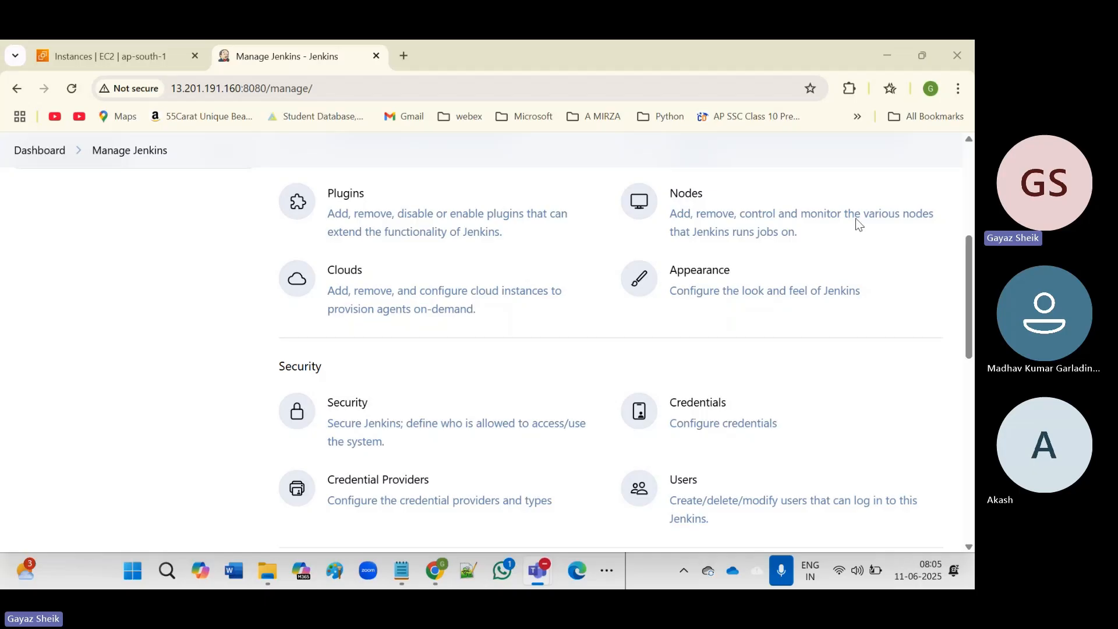
# On the Credentials page, choose Add credentials for the System store's (global) domain.
pyautogui.click(696, 410)
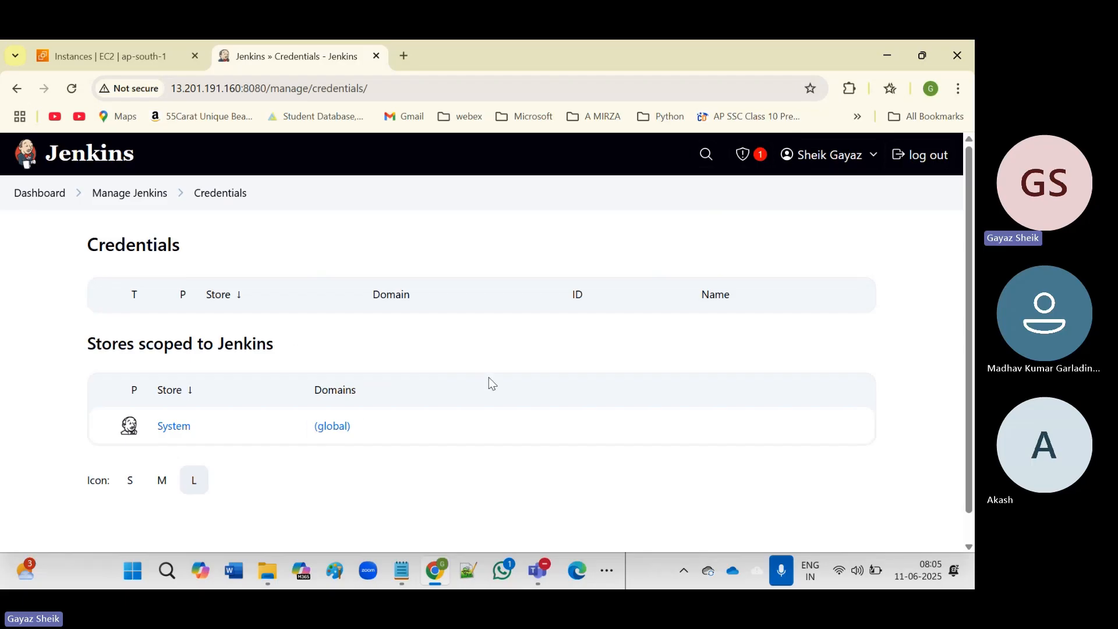
pyautogui.click(361, 430)
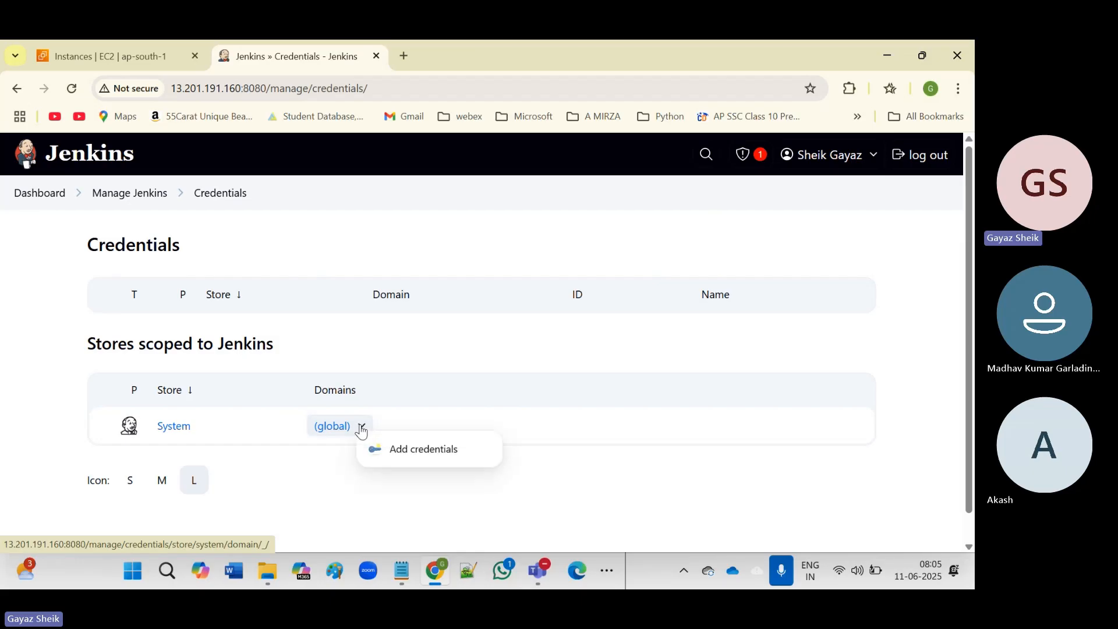
pyautogui.click(427, 455)
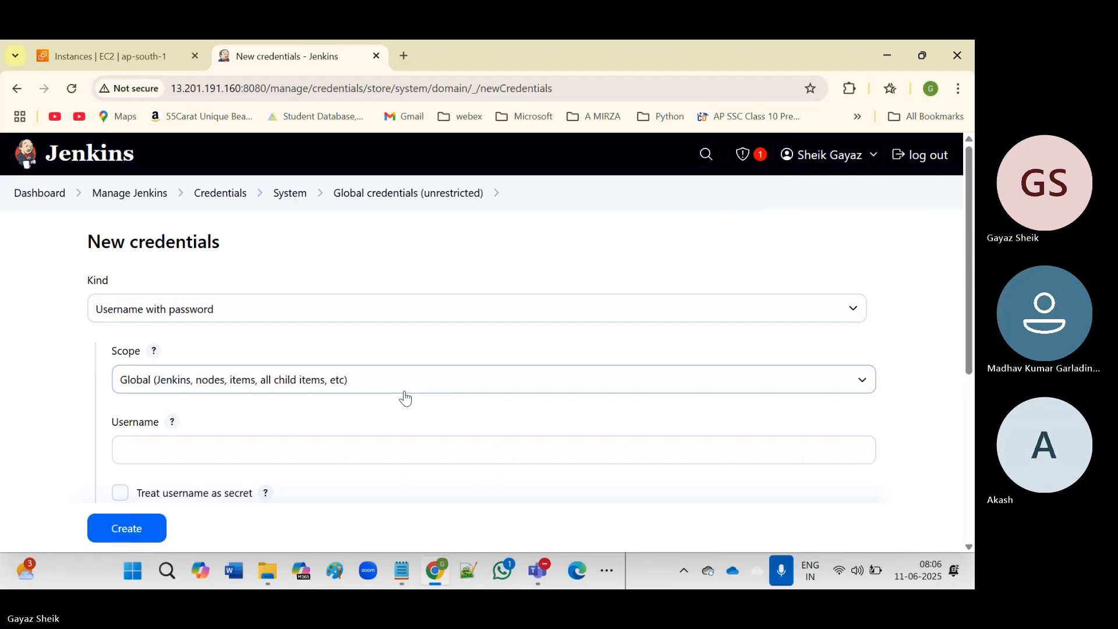
pyautogui.click(254, 319)
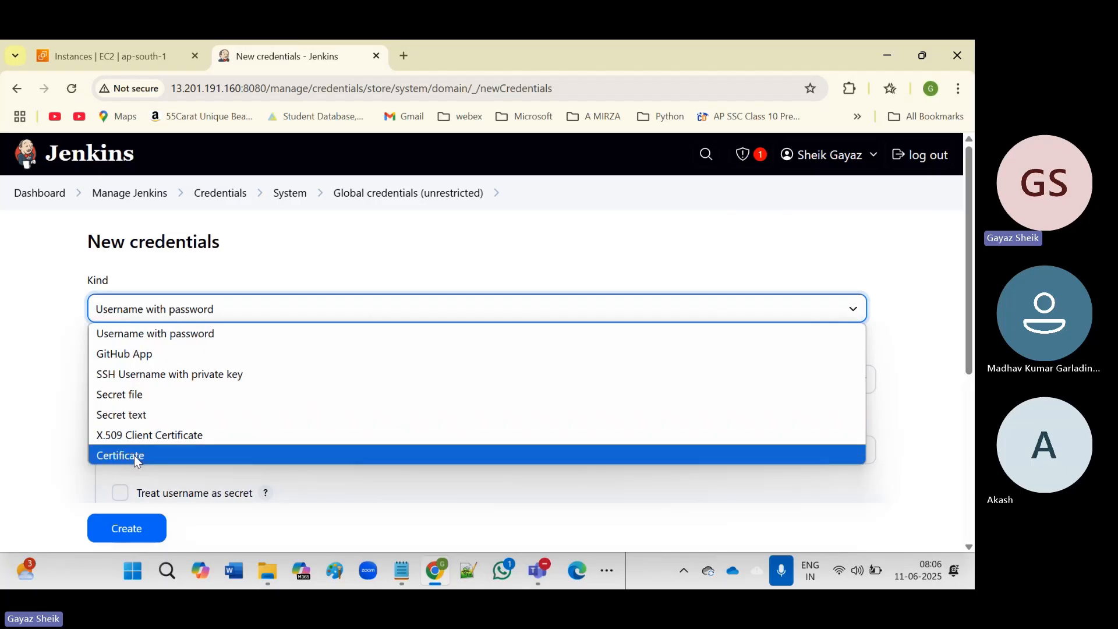
pyautogui.click(400, 260)
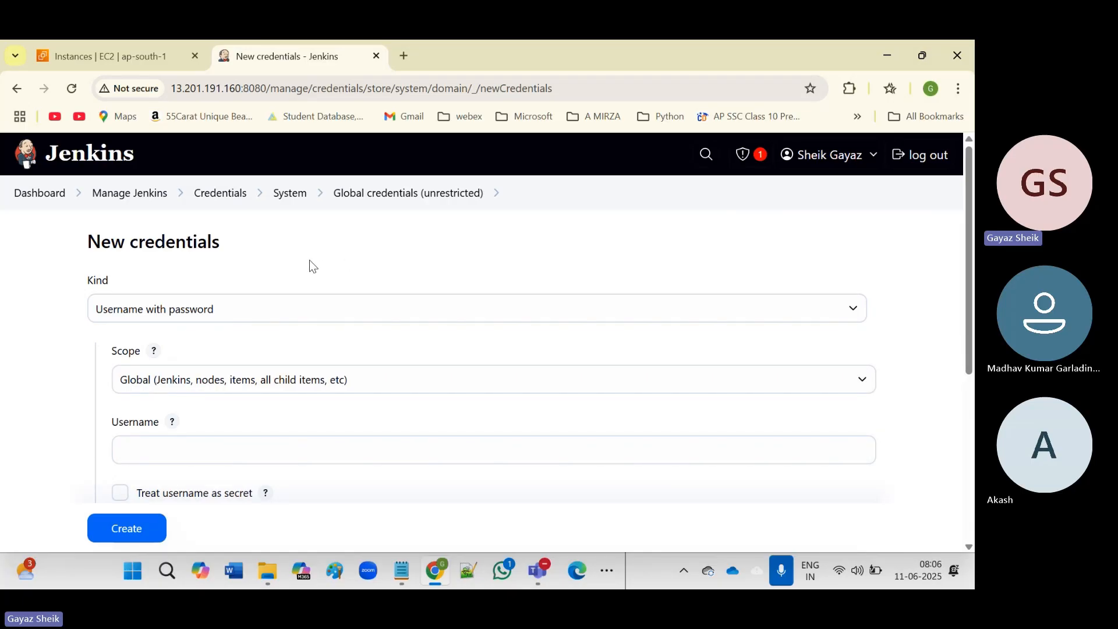
pyautogui.scroll(-3, 305, 362)
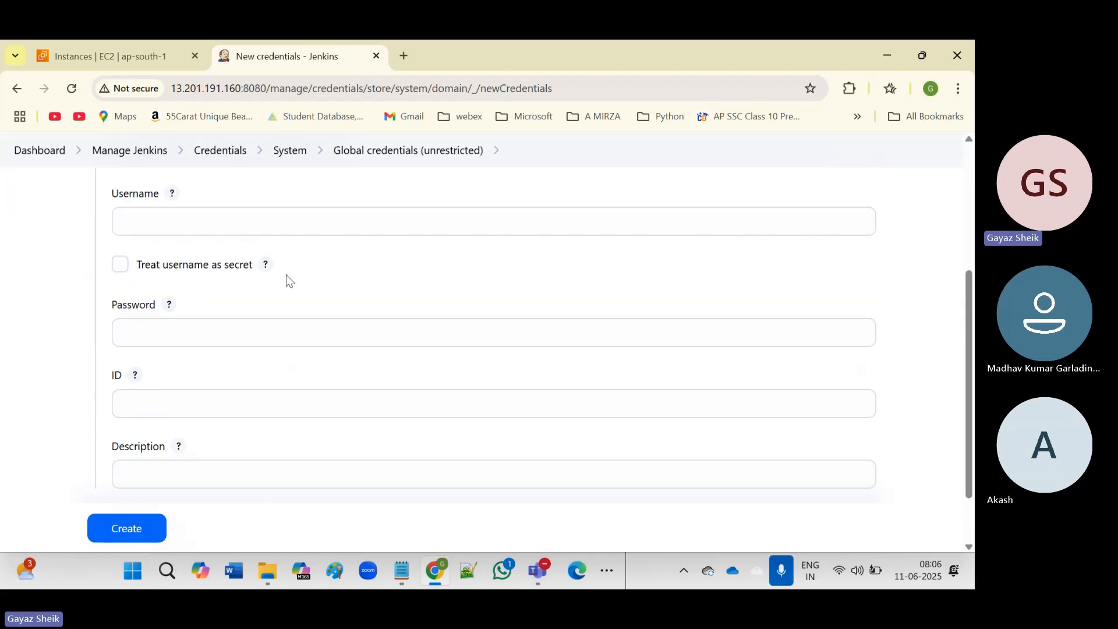
pyautogui.click(196, 323)
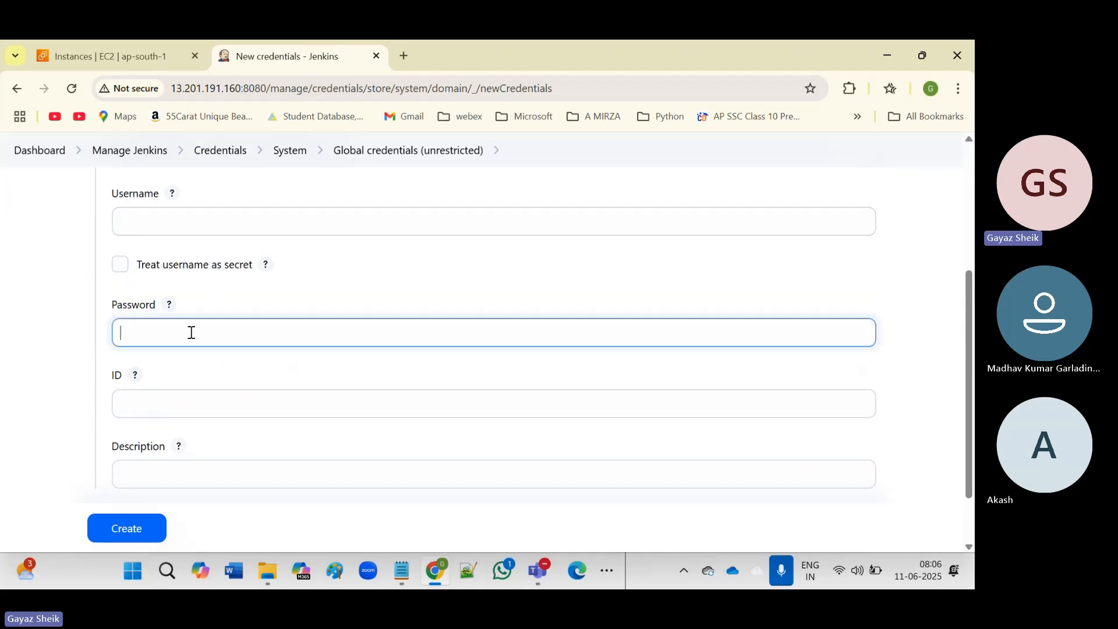
pyautogui.scroll(4, 329, 317)
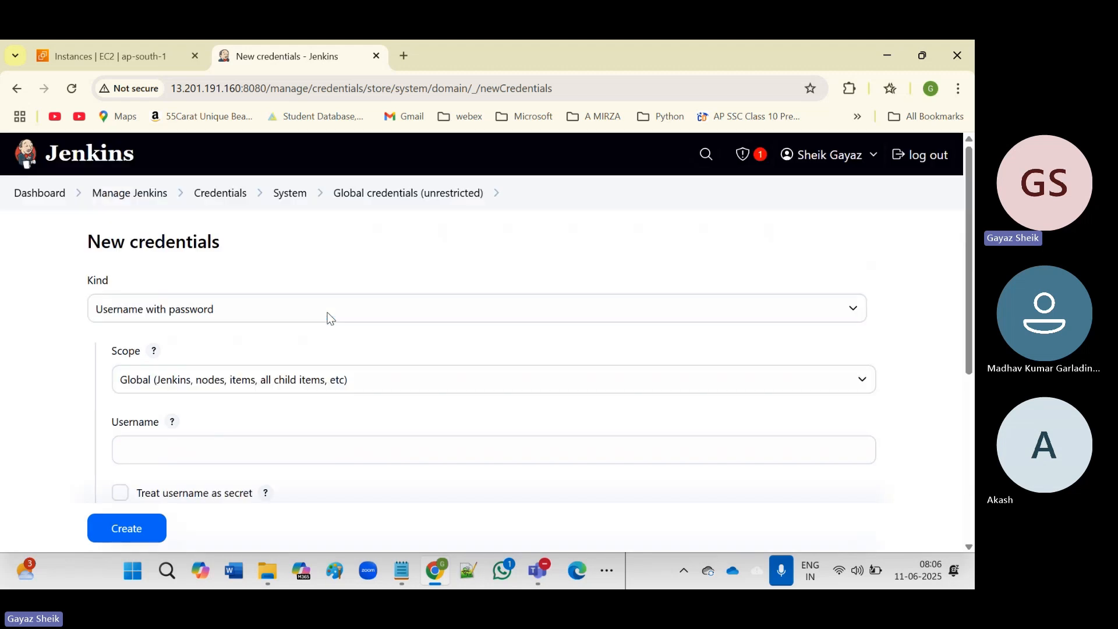
pyautogui.scroll(-2, 298, 345)
pyautogui.click(291, 362)
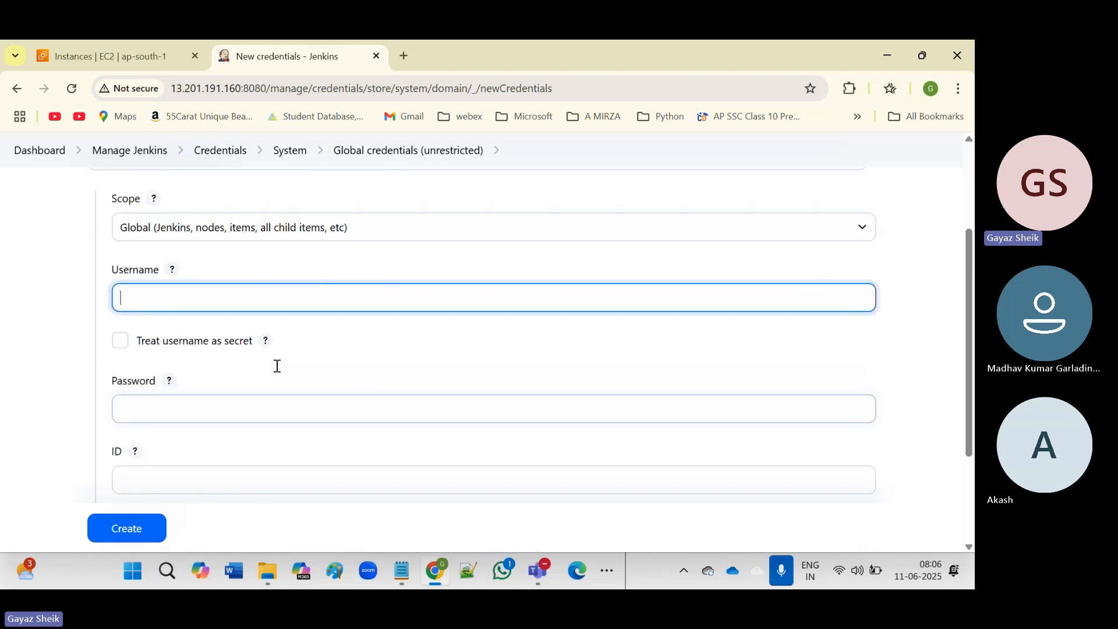
pyautogui.click(245, 406)
pyautogui.scroll(3, 326, 359)
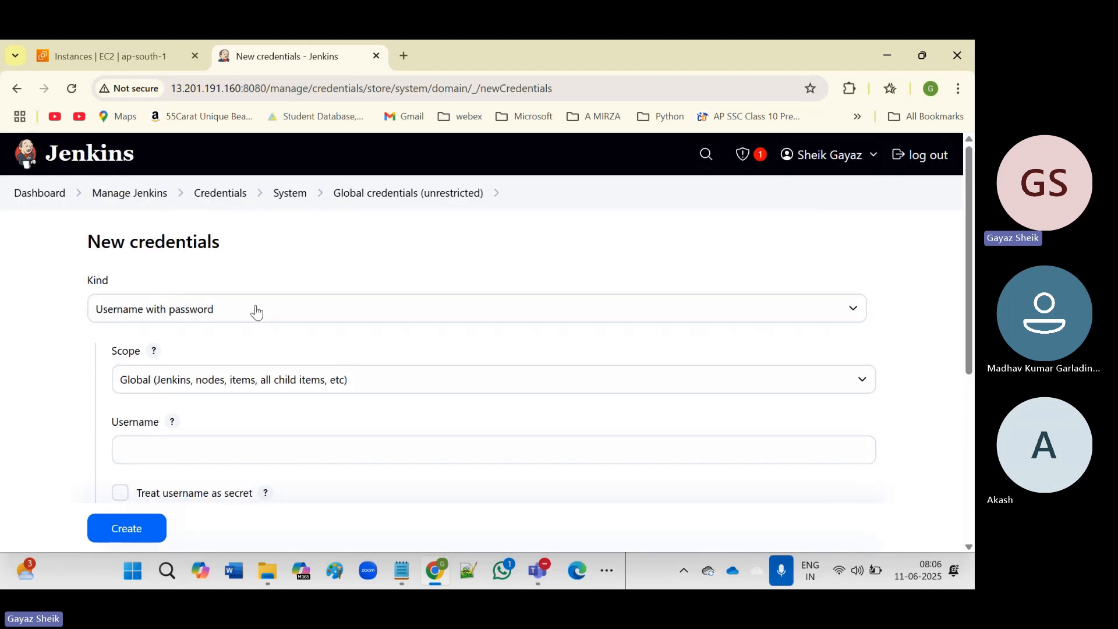
pyautogui.click(256, 310)
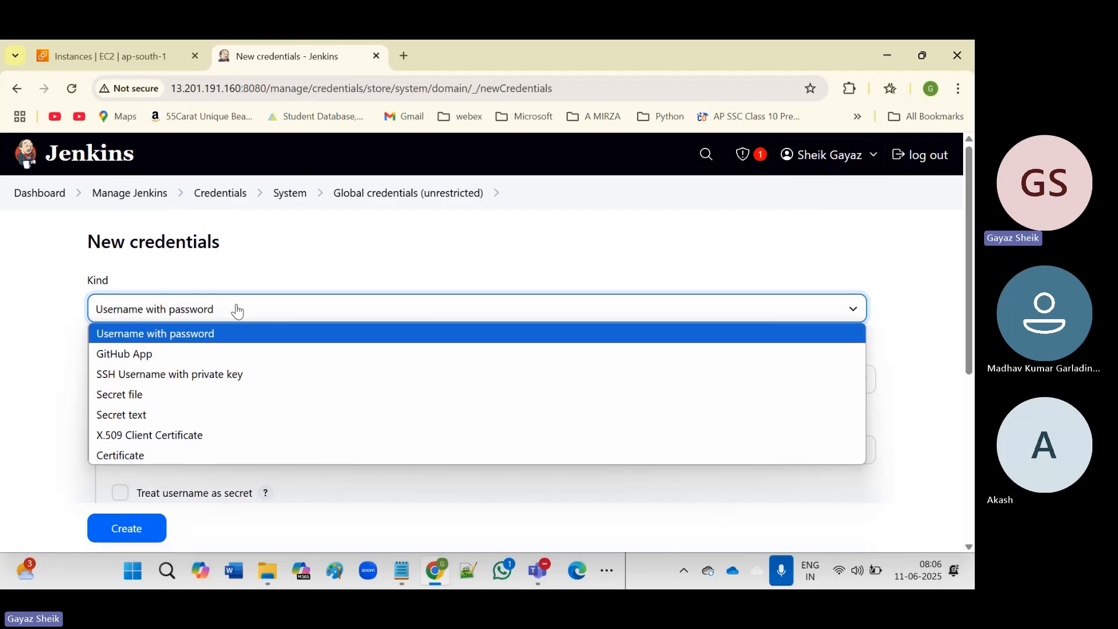
pyautogui.click(181, 417)
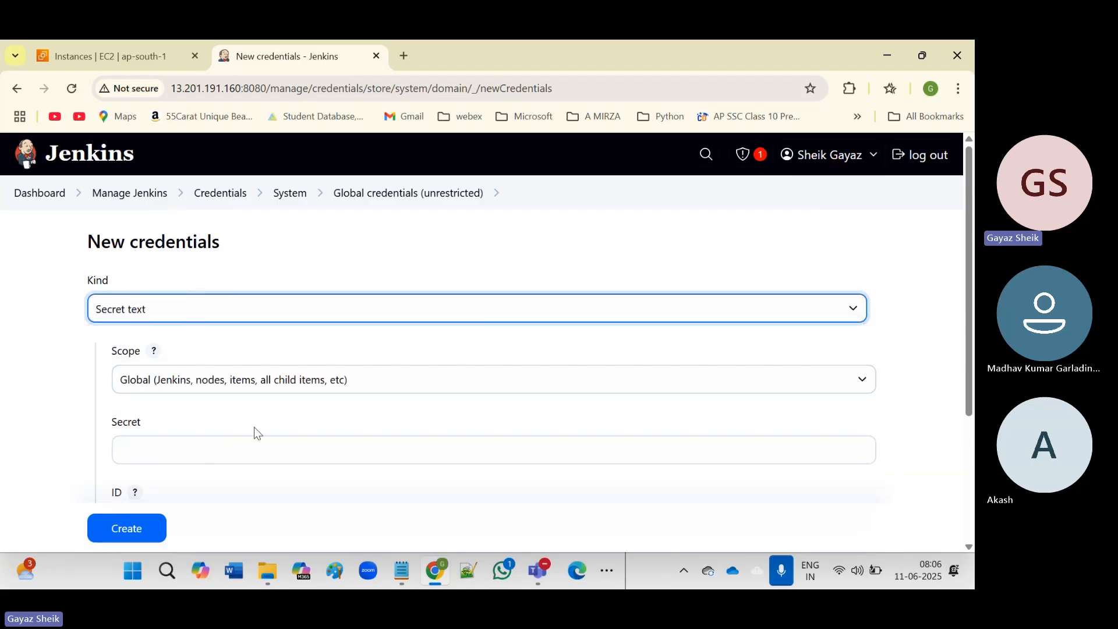
pyautogui.scroll(-1, 254, 428)
pyautogui.click(224, 370)
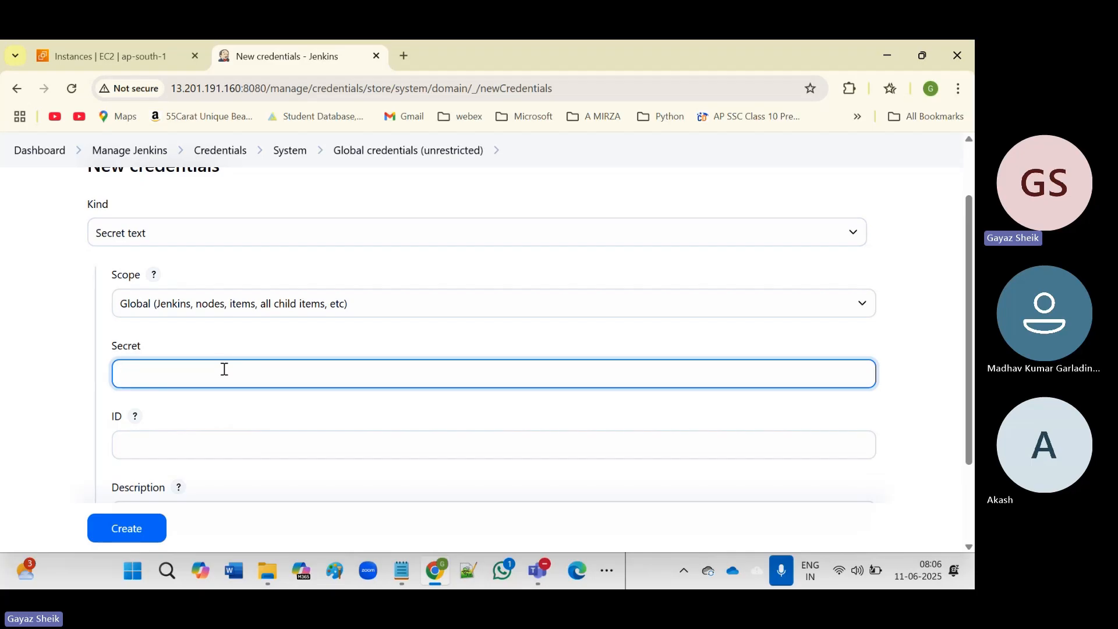
pyautogui.click(207, 449)
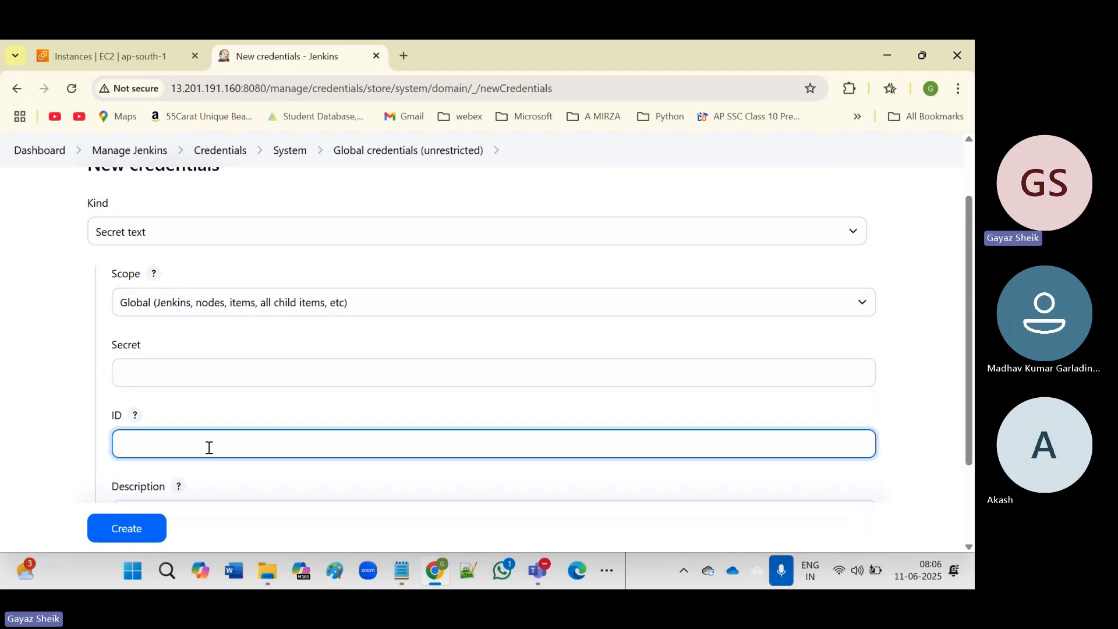
pyautogui.scroll(-2, 208, 448)
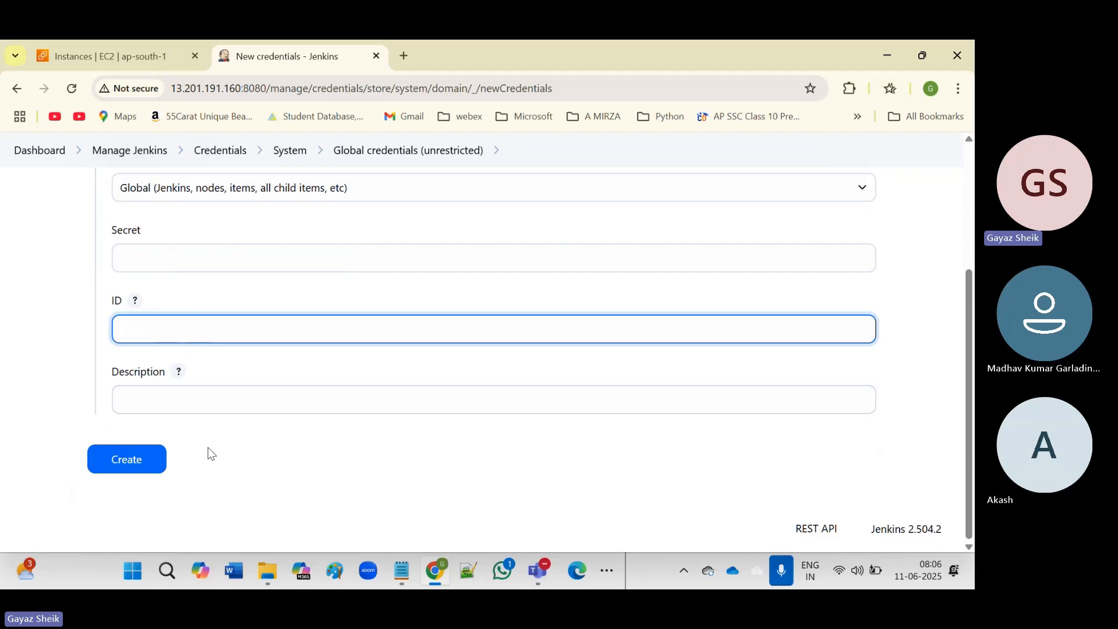
pyautogui.click(201, 258)
pyautogui.scroll(4, 280, 315)
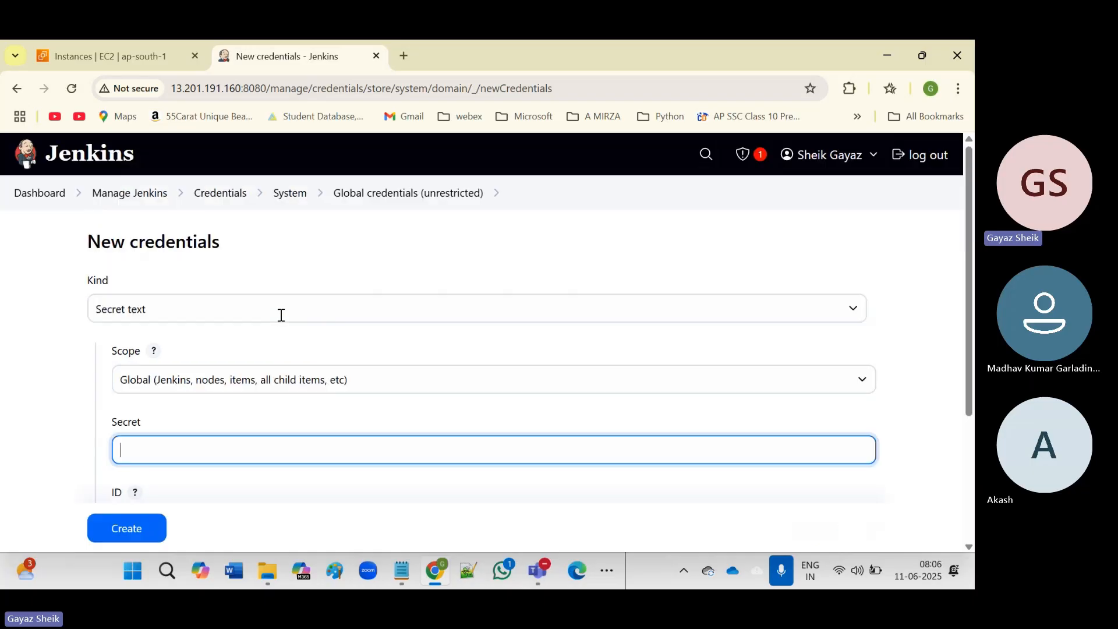
pyautogui.click(212, 307)
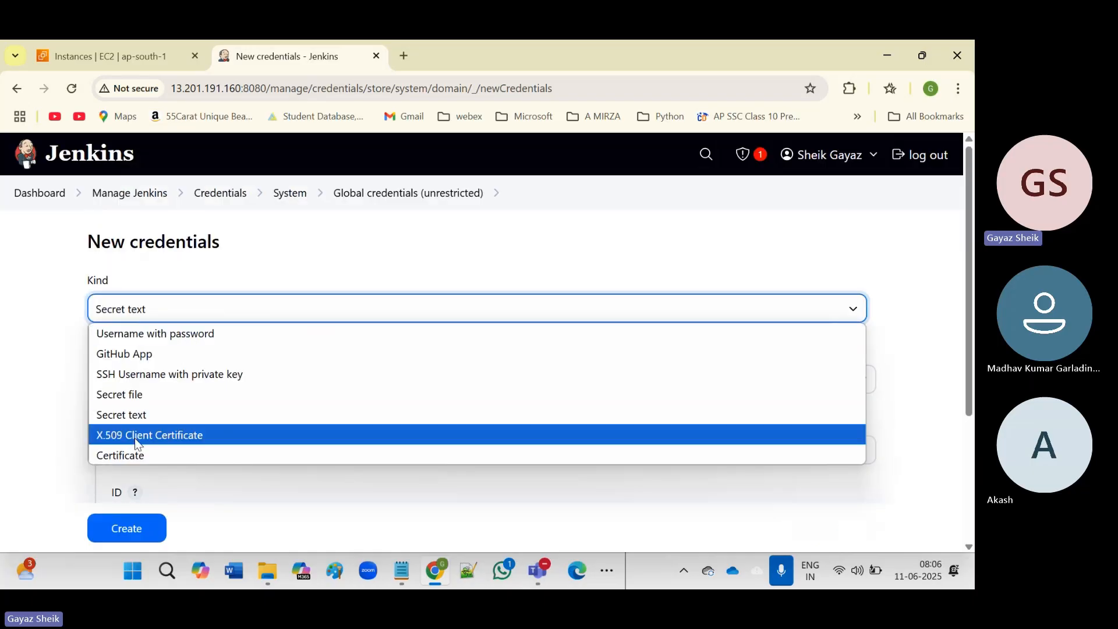
pyautogui.click(128, 459)
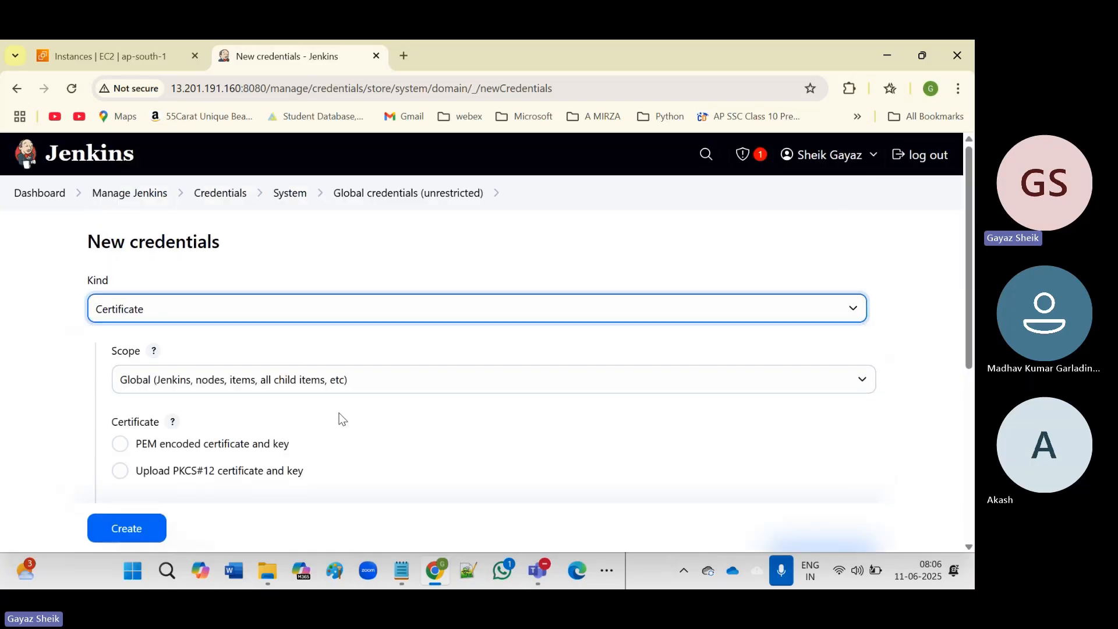
pyautogui.scroll(-1, 343, 420)
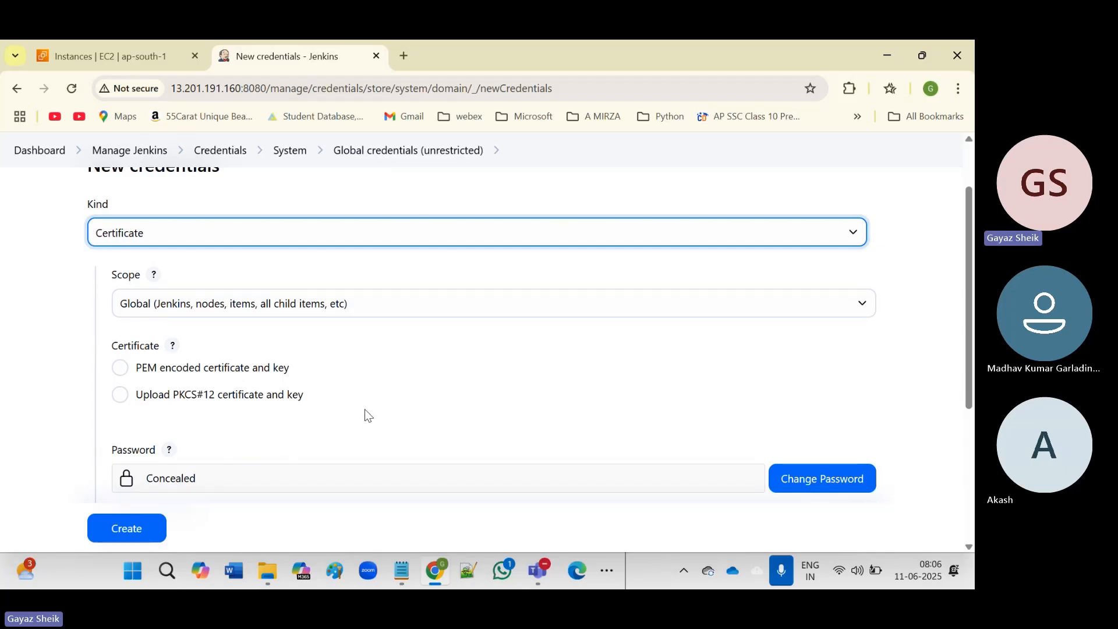
pyautogui.scroll(-2, 366, 413)
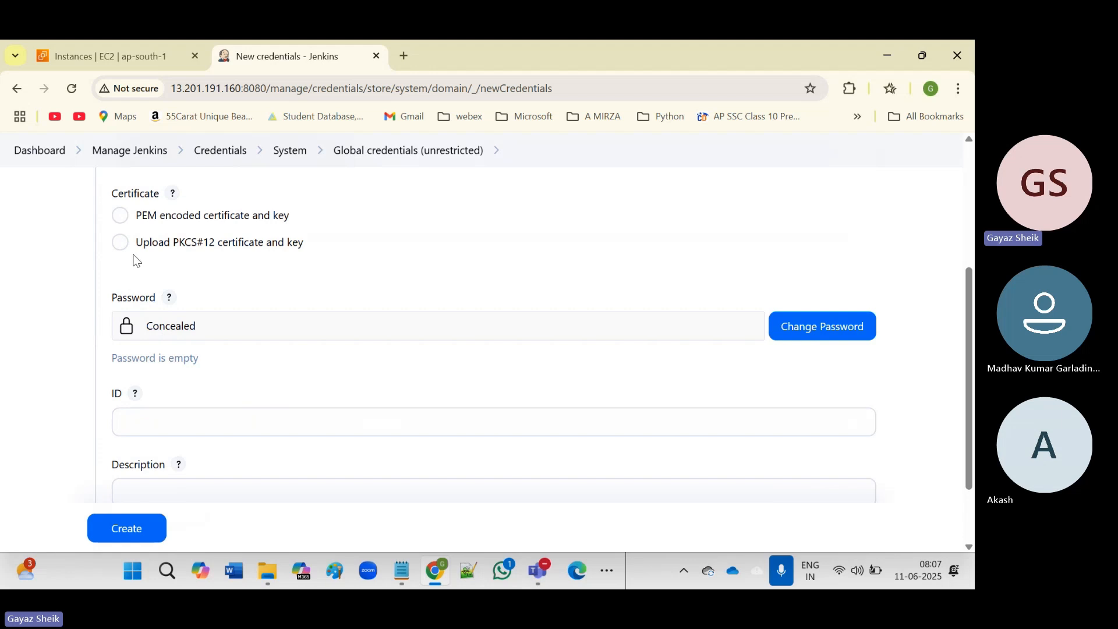
pyautogui.scroll(3, 435, 329)
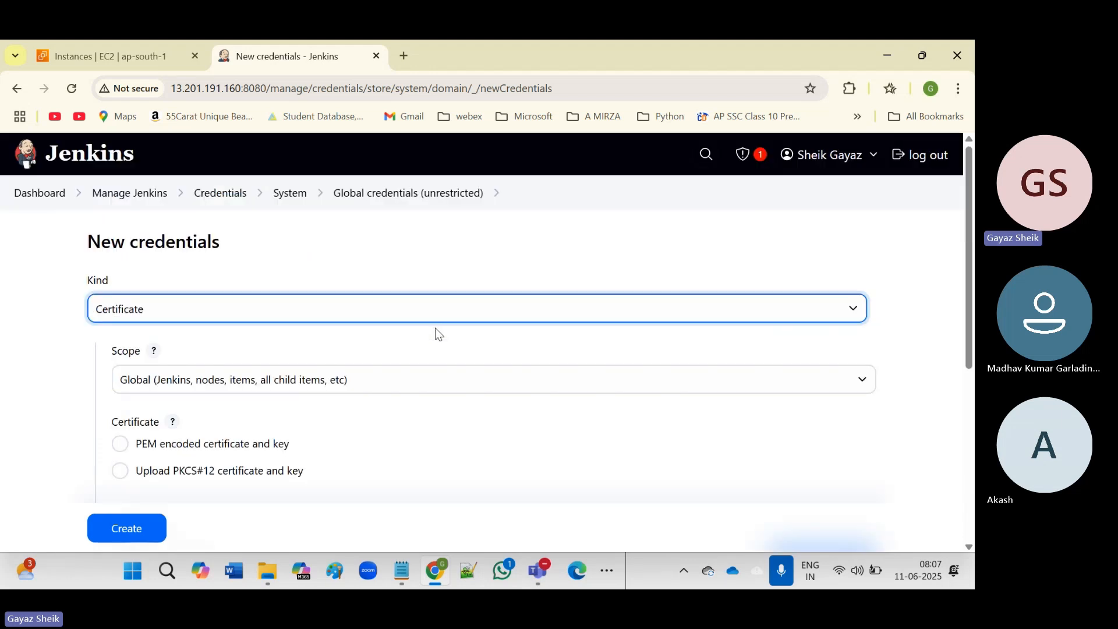
pyautogui.click(396, 315)
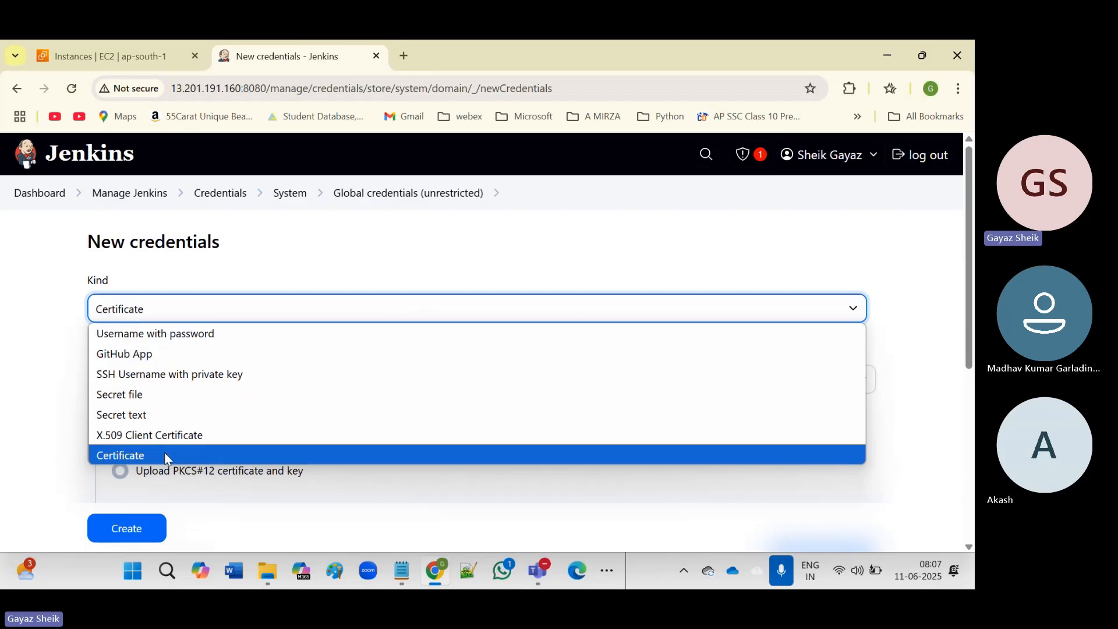
pyautogui.click(147, 395)
pyautogui.scroll(-3, 343, 434)
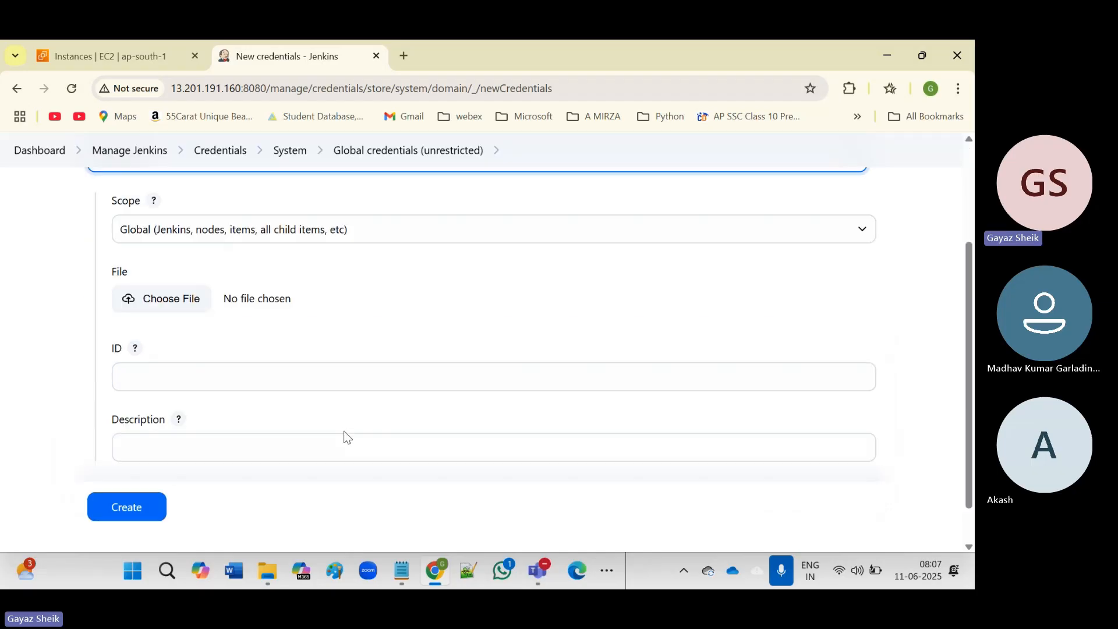
pyautogui.scroll(3, 342, 436)
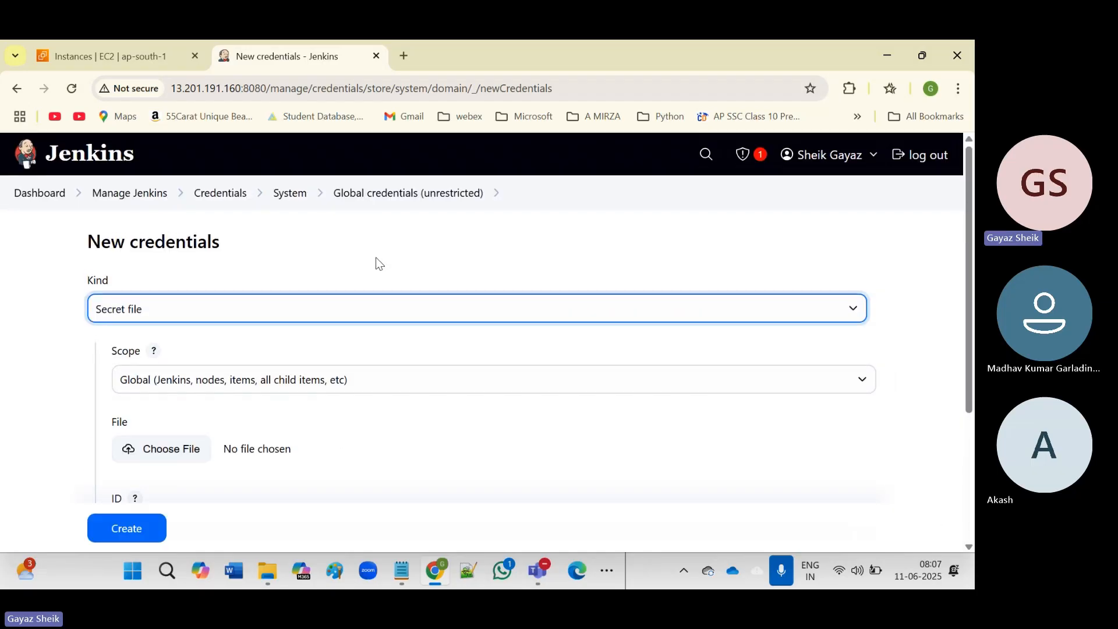
pyautogui.click(373, 309)
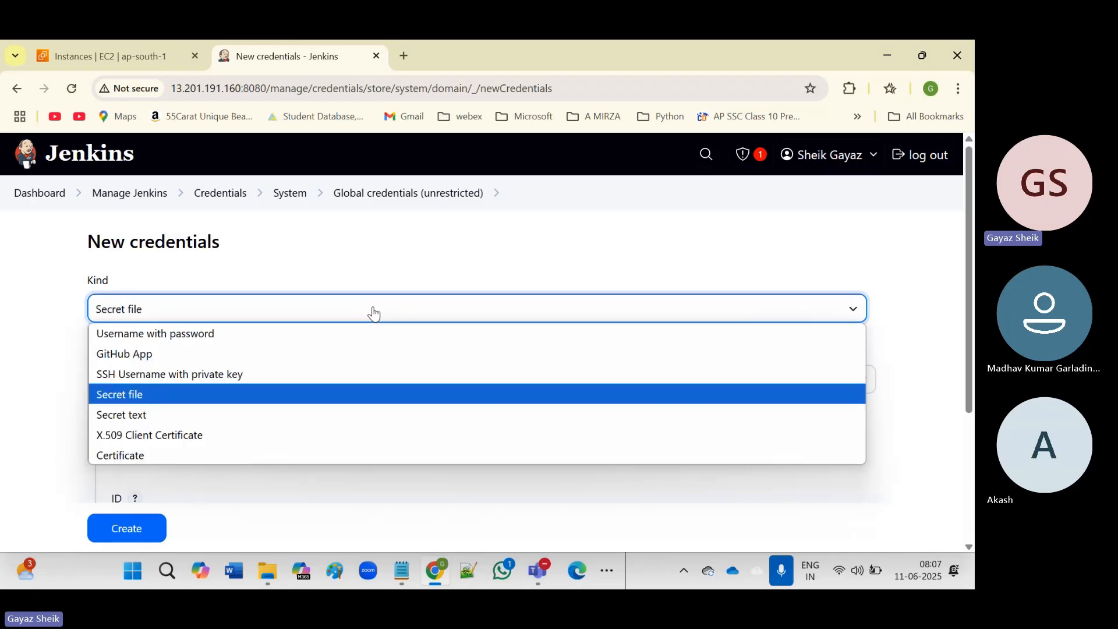
pyautogui.click(331, 330)
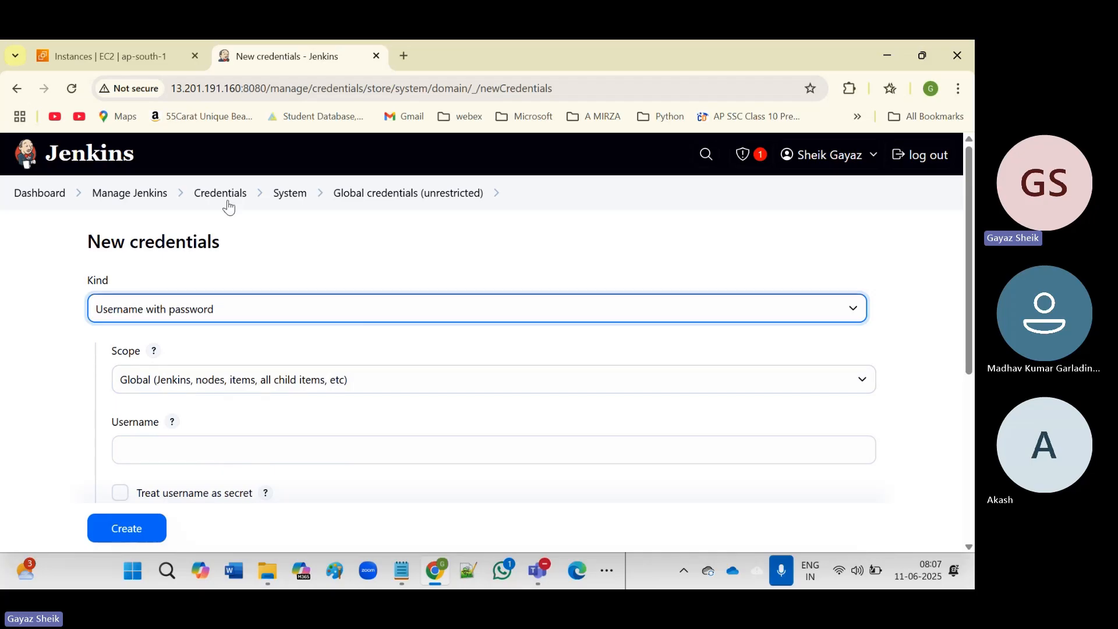
# Return to Manage Jenkins and scroll through its settings sections.
pyautogui.click(141, 194)
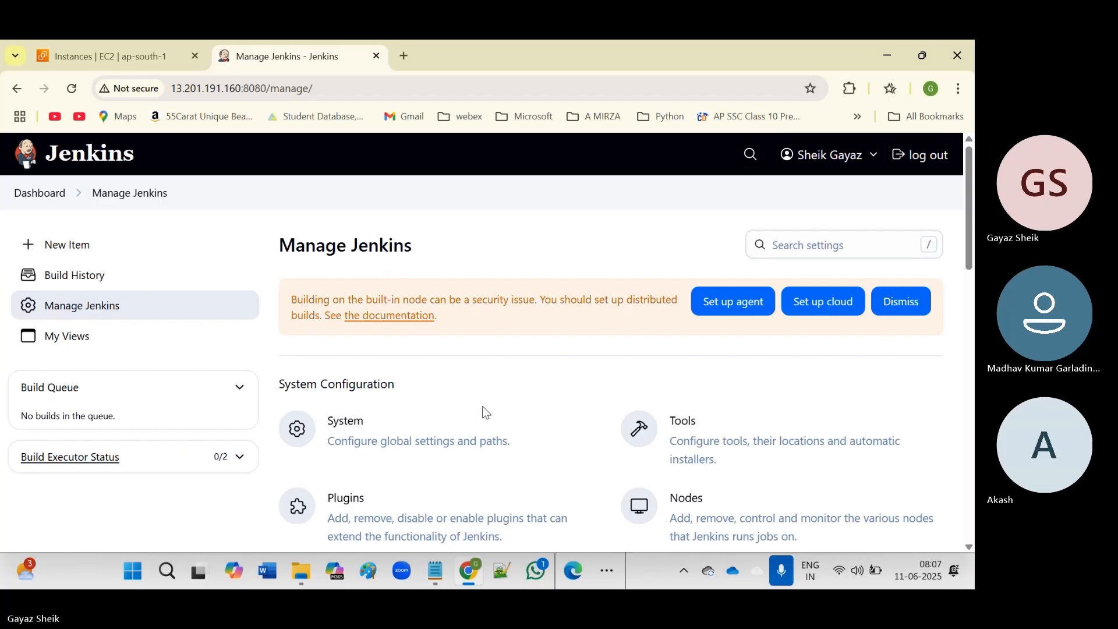
pyautogui.scroll(-1, 486, 413)
pyautogui.scroll(-2, 487, 413)
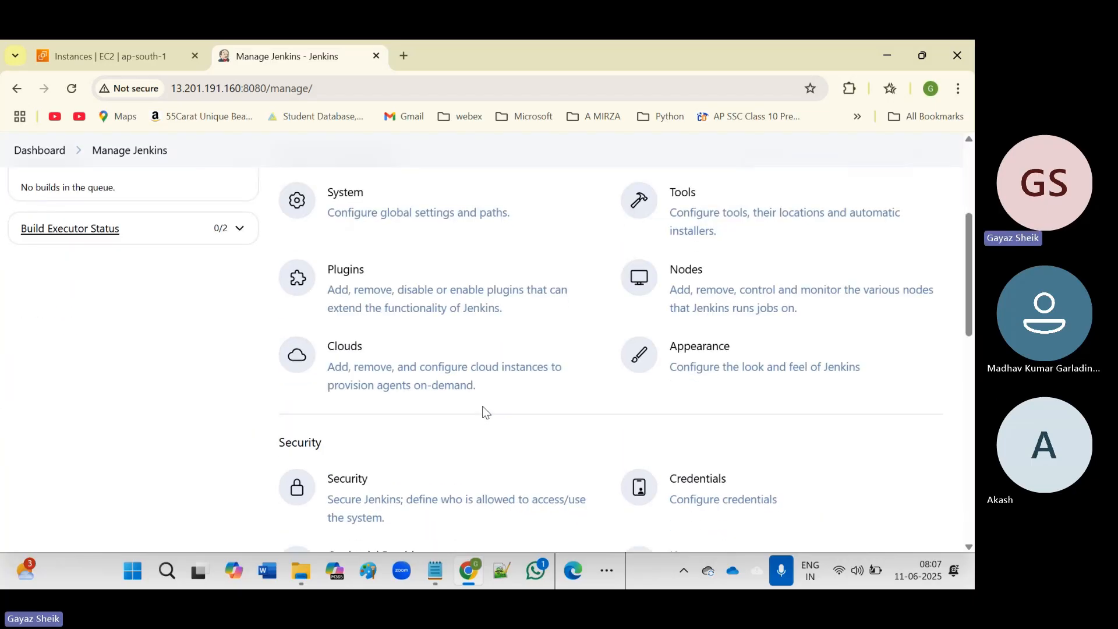
pyautogui.scroll(-2, 487, 413)
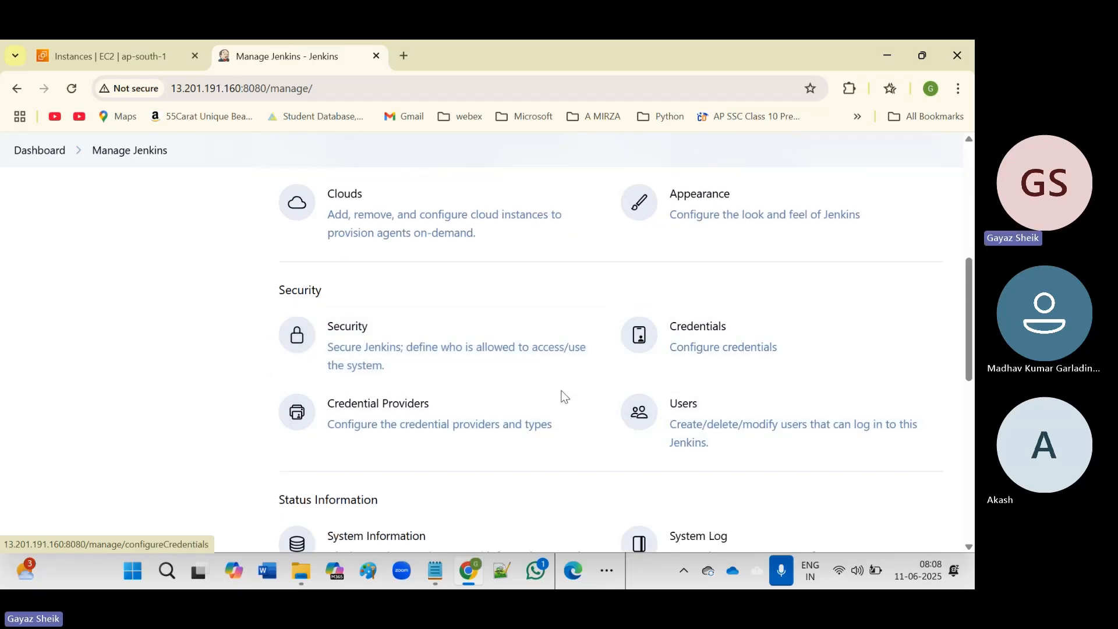
pyautogui.scroll(3, 553, 386)
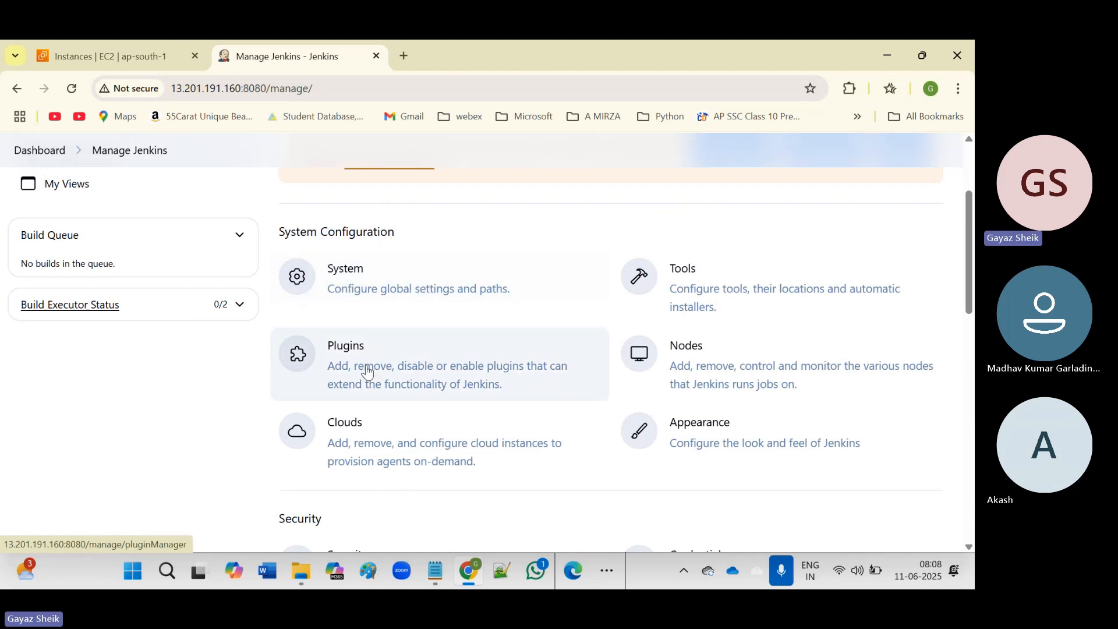
# Open System configuration and copy the home directory path /var/lib/jenkins.
pyautogui.click(396, 298)
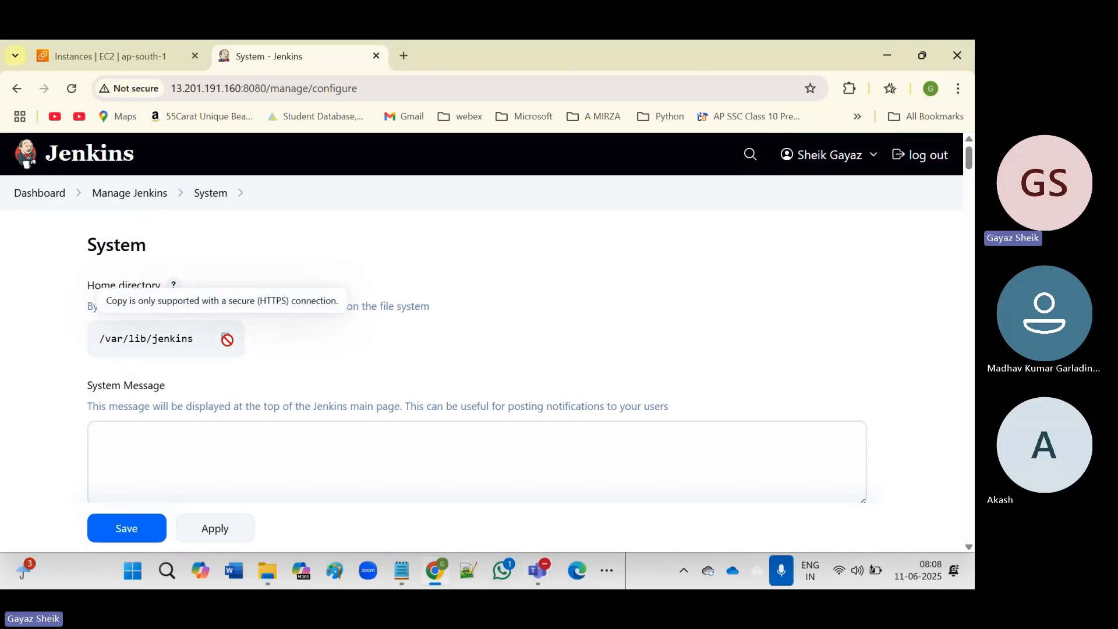
pyautogui.moveTo(100, 339); pyautogui.dragTo(212, 359)
pyautogui.hotkey('ctrl', 'c')
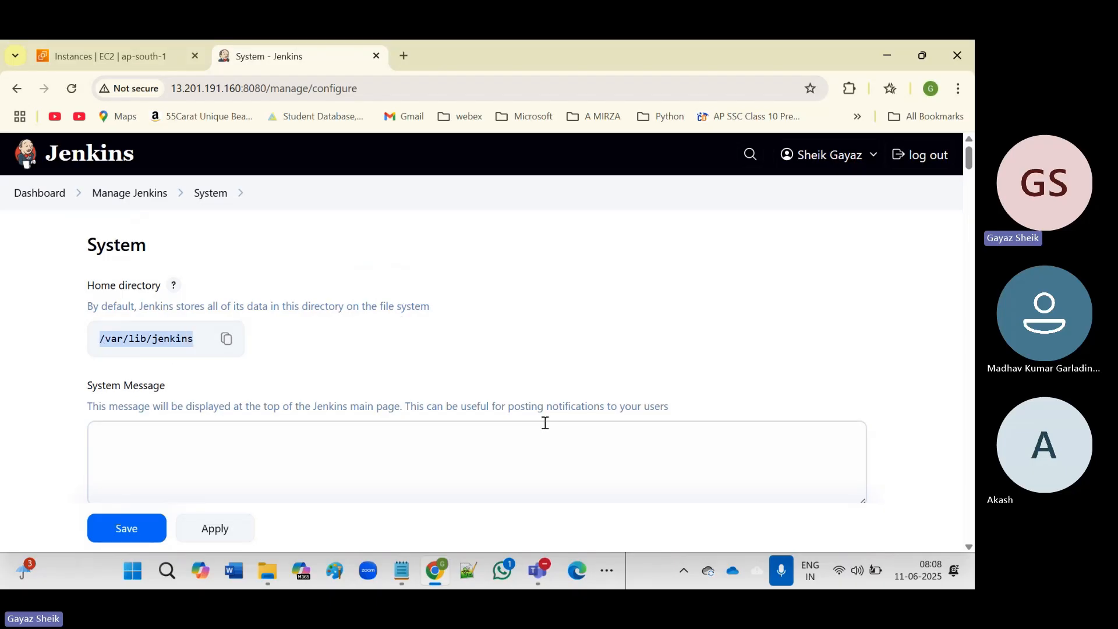
pyautogui.click(403, 572)
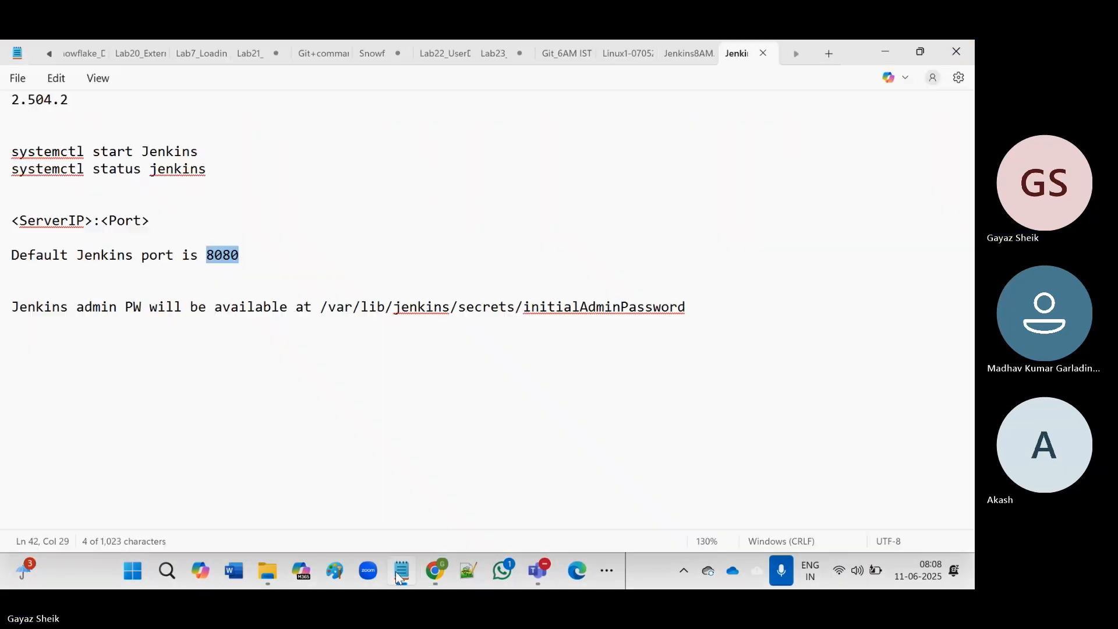
# Add the line 'Jenkins Home directory is /var/lib/jenkins' to the Notepad notes.
pyautogui.click(57, 370)
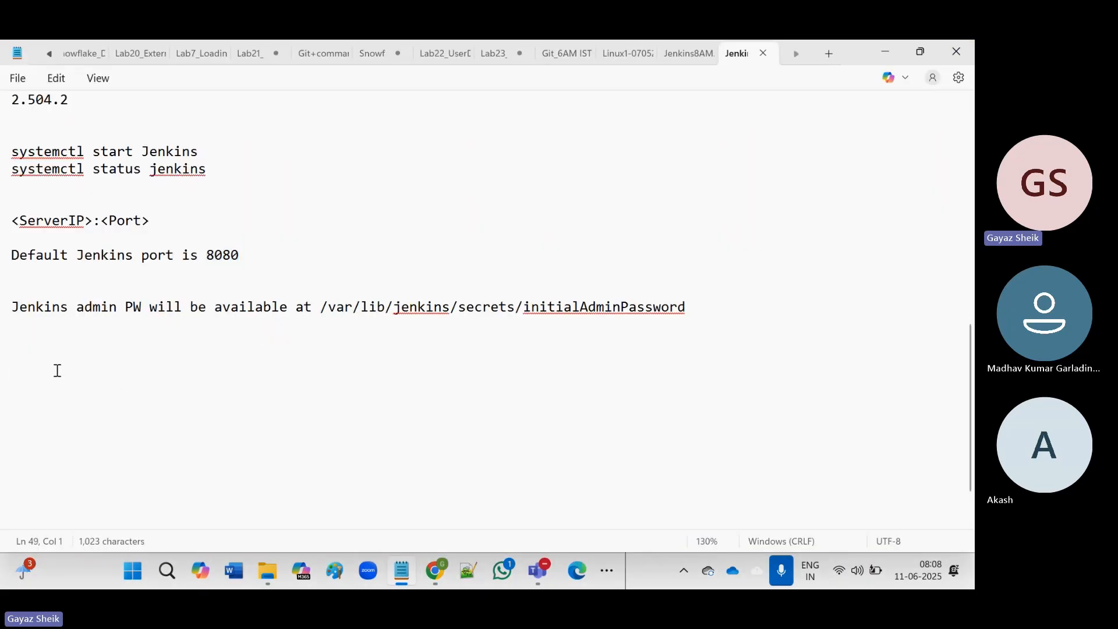
pyautogui.write('Jenkins')
pyautogui.write('Ho')
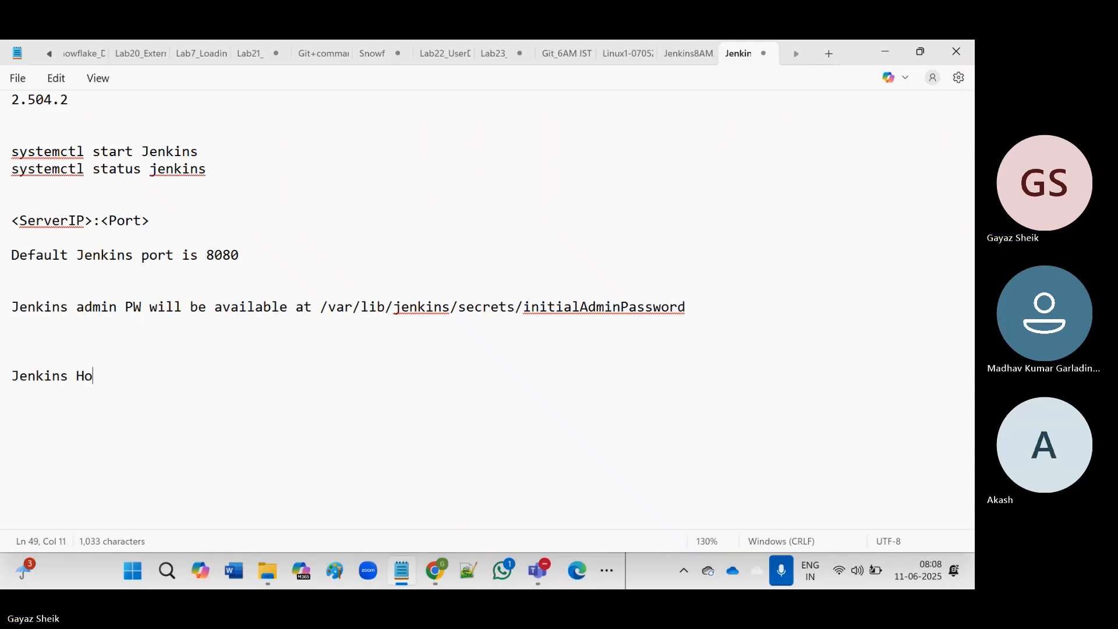
pyautogui.write('me directory')
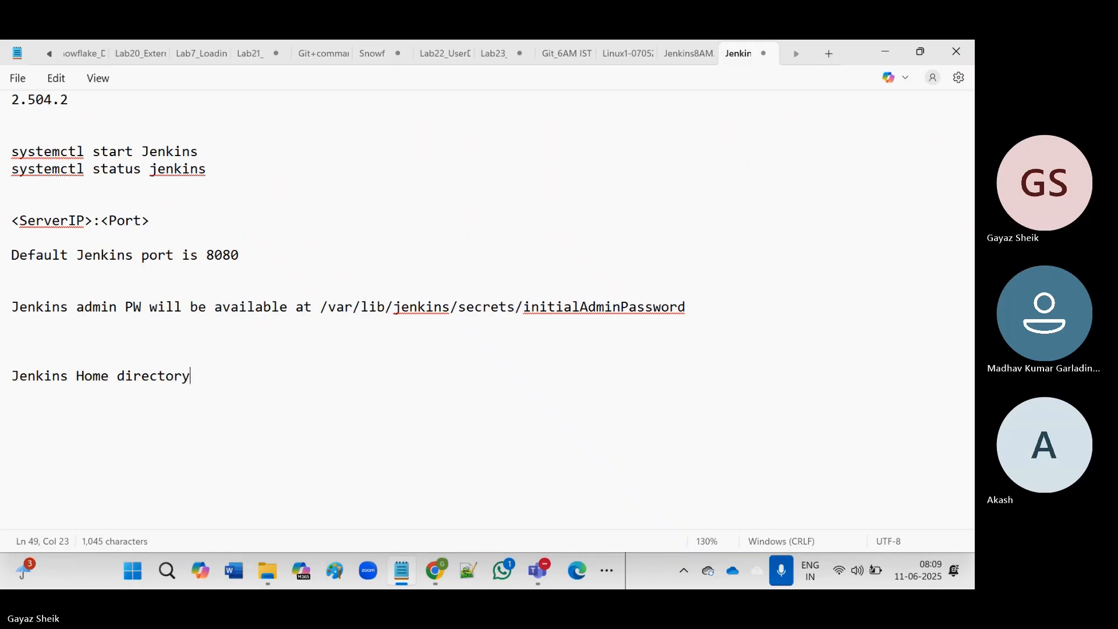
pyautogui.write(' is')
pyautogui.hotkey('ctrl', 'v')
pyautogui.press('Return')
pyautogui.press('Return')
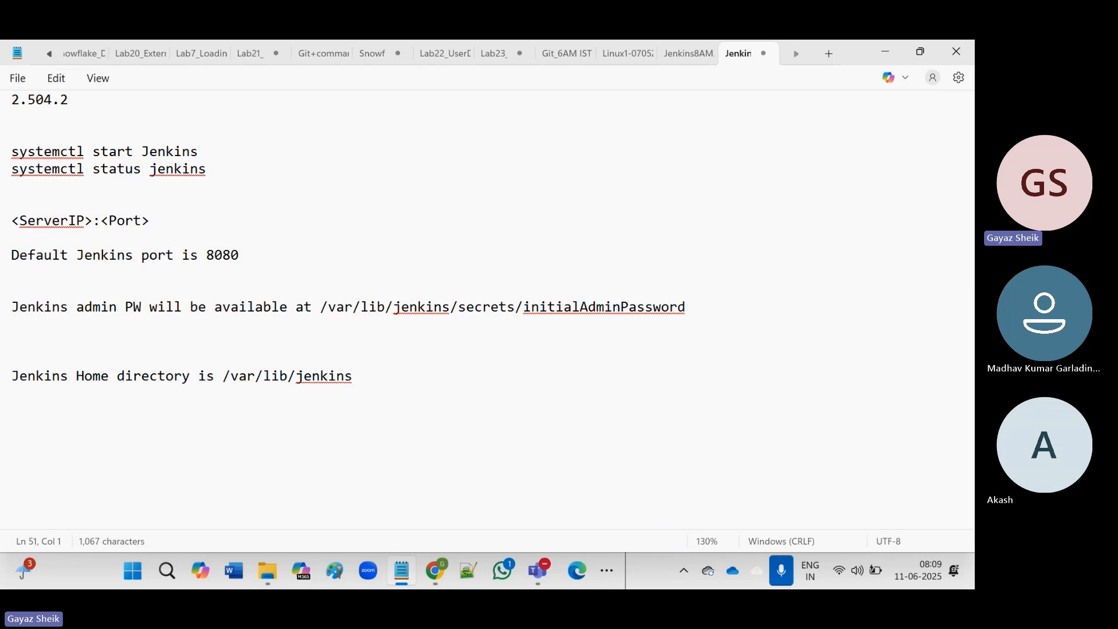
pyautogui.doubleClick(330, 377)
pyautogui.click(332, 378)
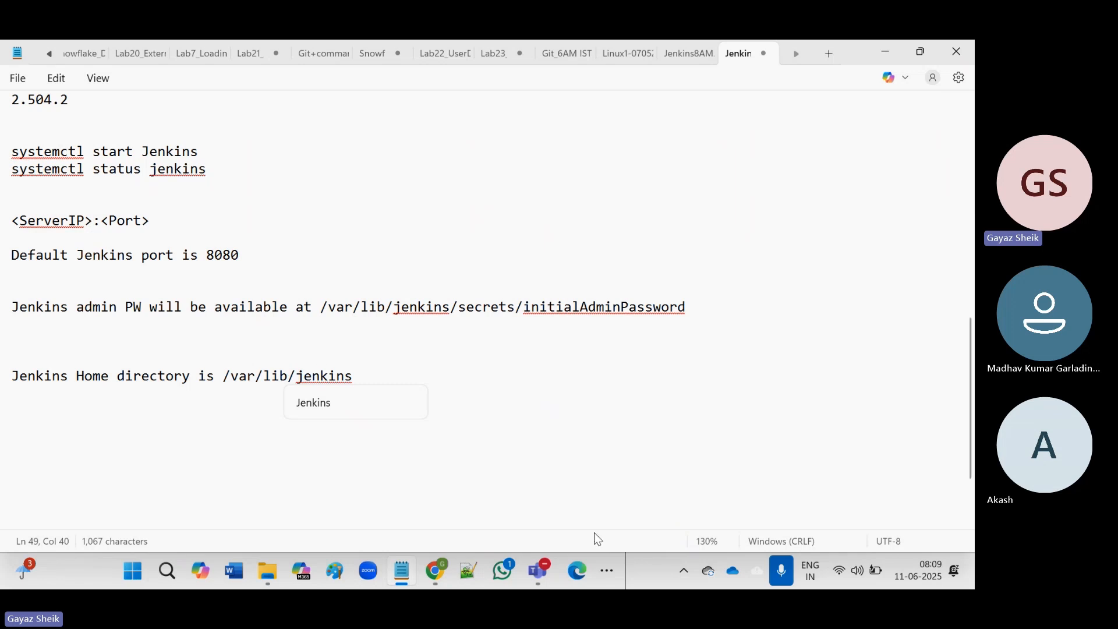
pyautogui.click(608, 572)
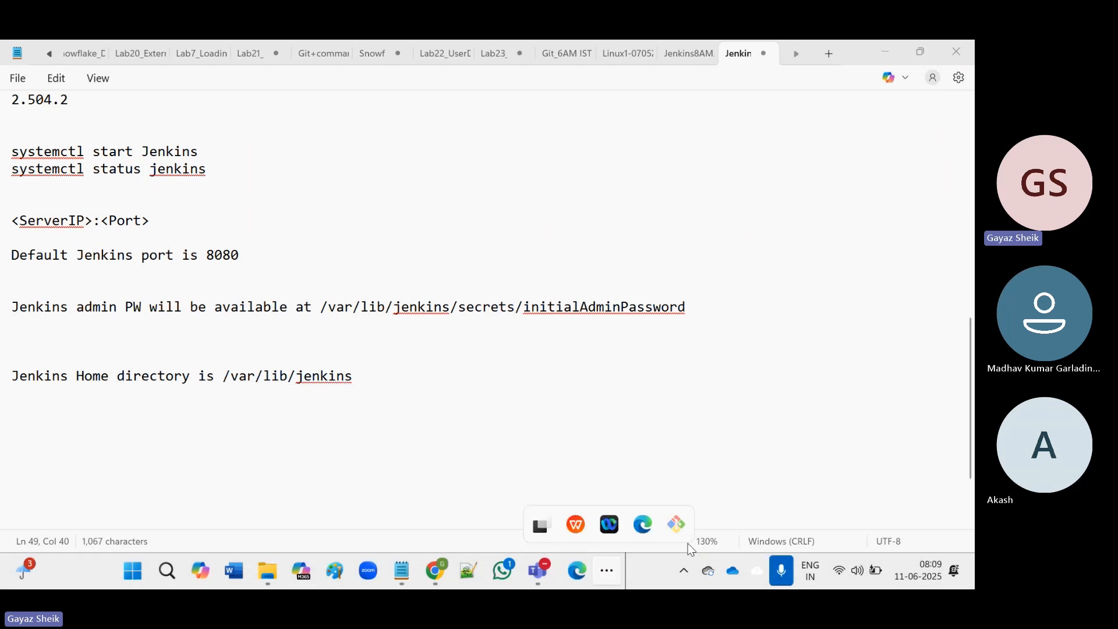
# In PuTTY, clear the terminal, cd to /var/lib/jenkins, and run pwd and ls.
pyautogui.click(681, 524)
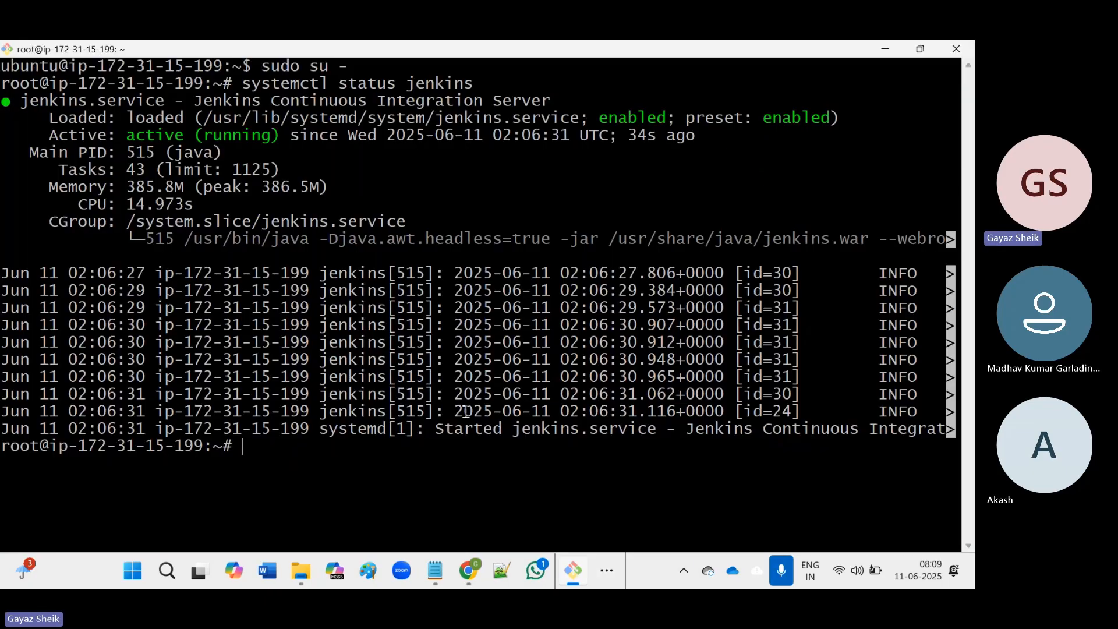
pyautogui.press('Return')
pyautogui.press('Return')
pyautogui.press('Return')
pyautogui.press('Return')
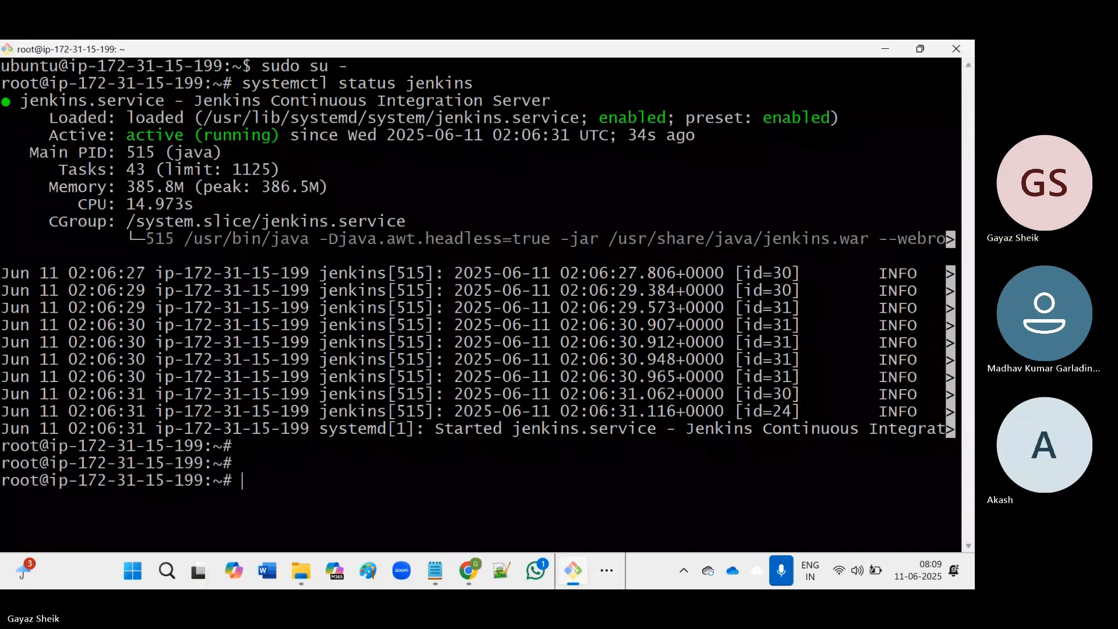
pyautogui.write('clear')
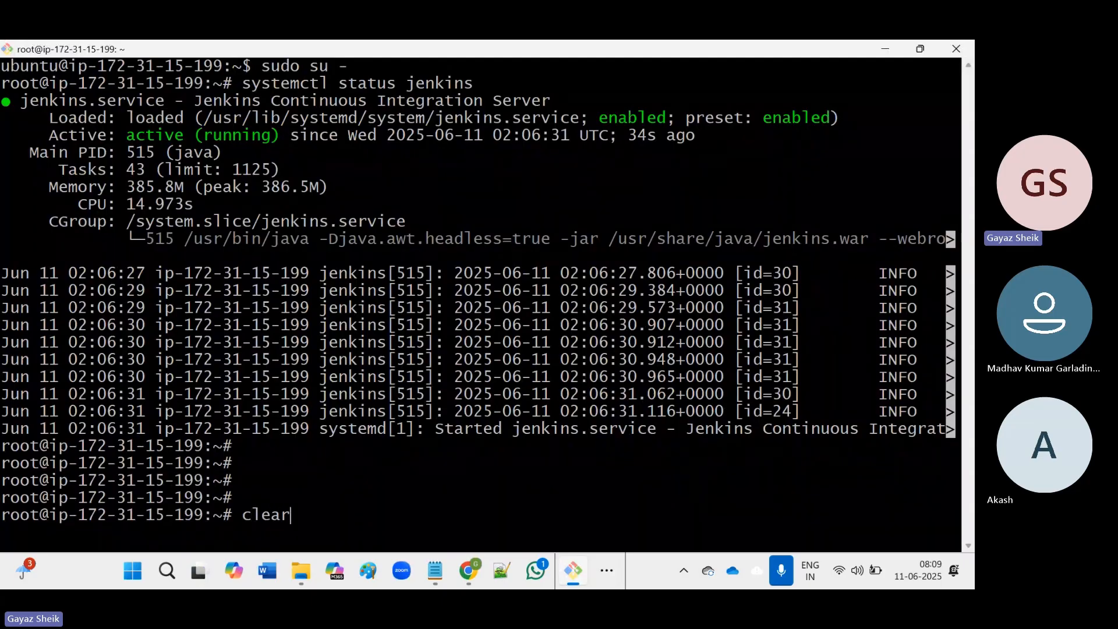
pyautogui.press('Return')
pyautogui.press('Return')
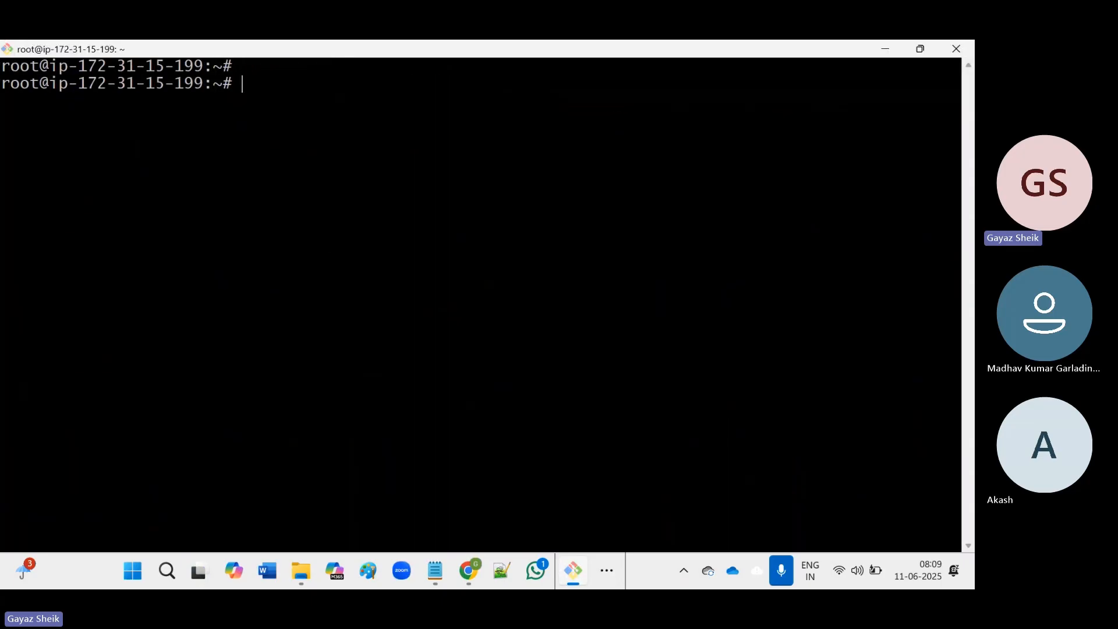
pyautogui.press('Return')
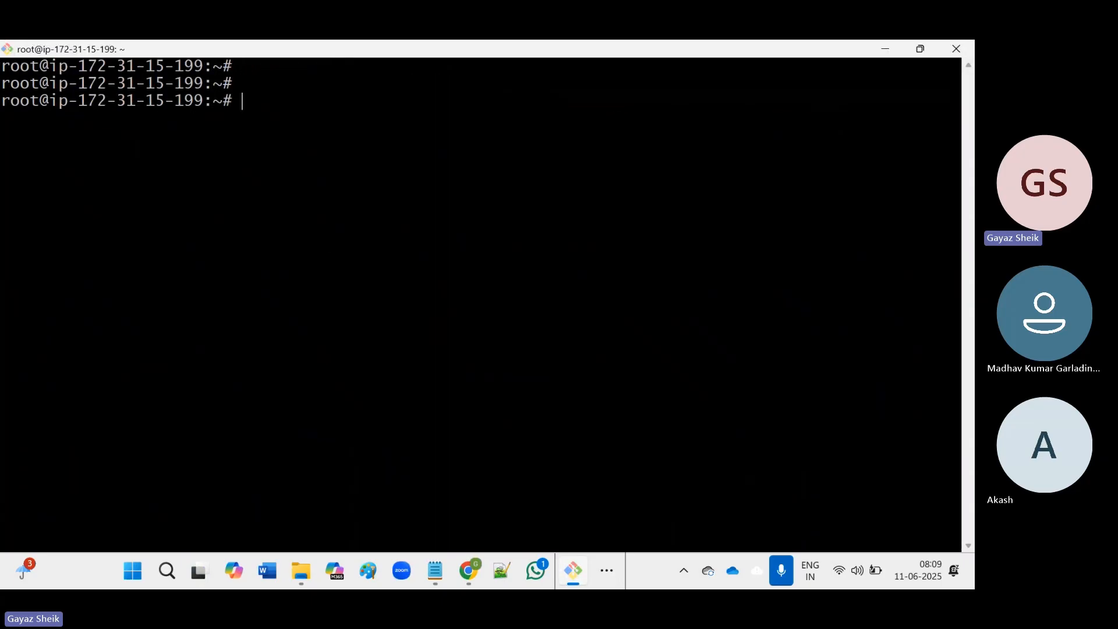
pyautogui.write('cd /va')
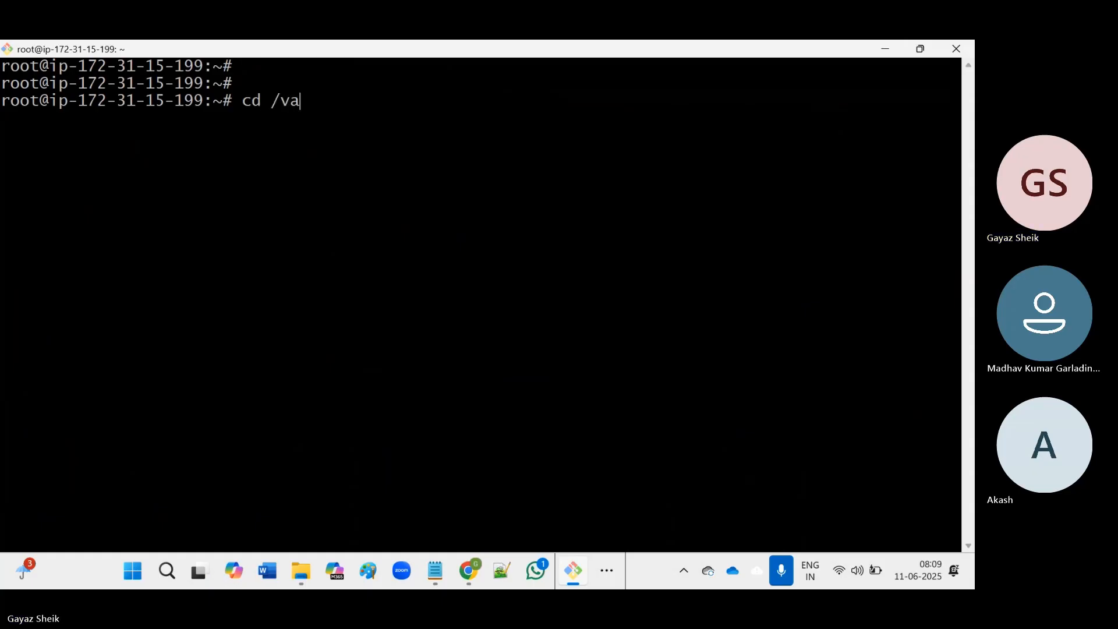
pyautogui.write('r/lib')
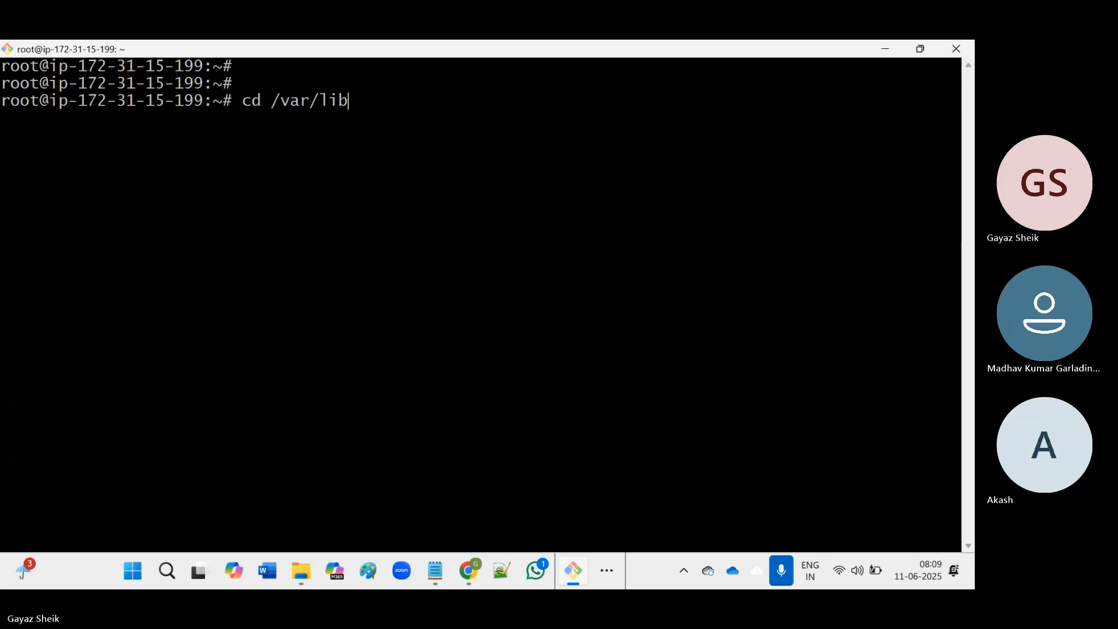
pyautogui.write('/jenkins')
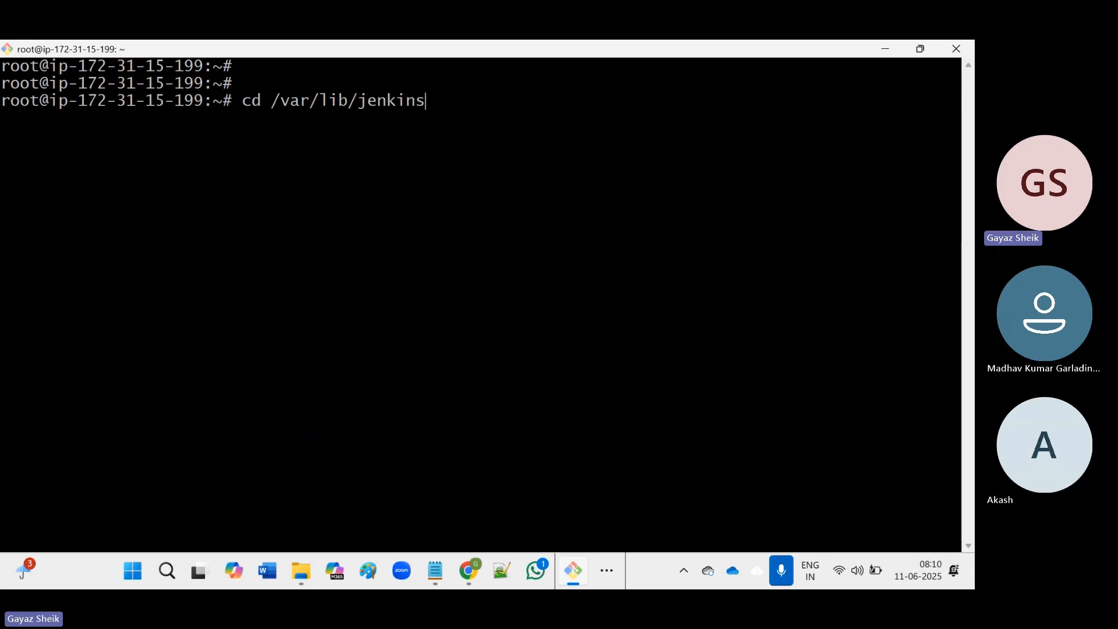
pyautogui.press('Return')
pyautogui.write('pwd')
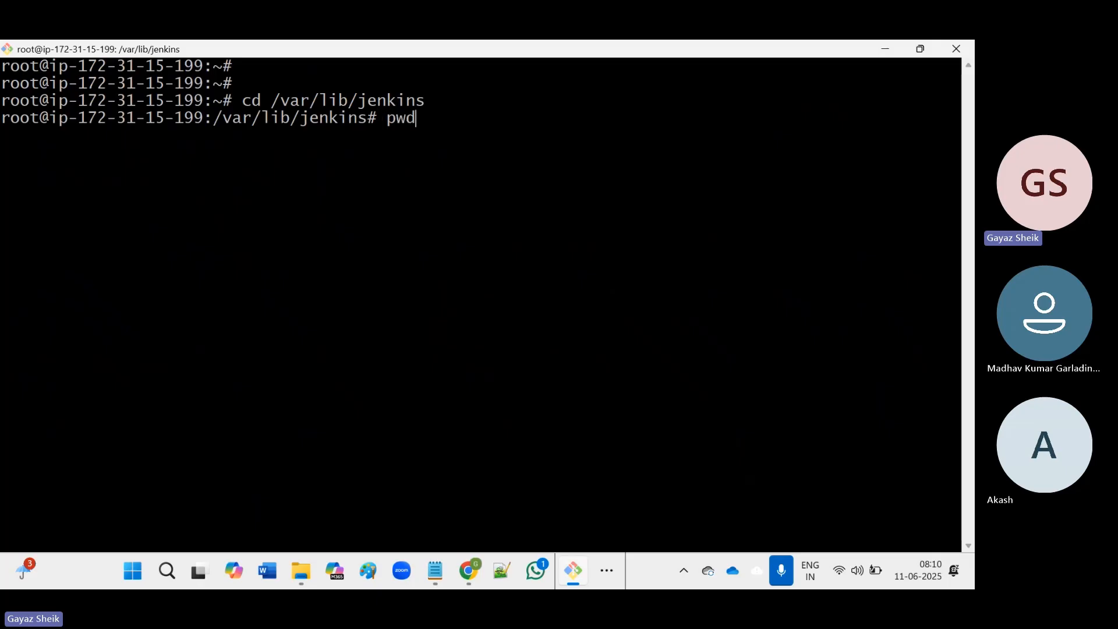
pyautogui.press('Return')
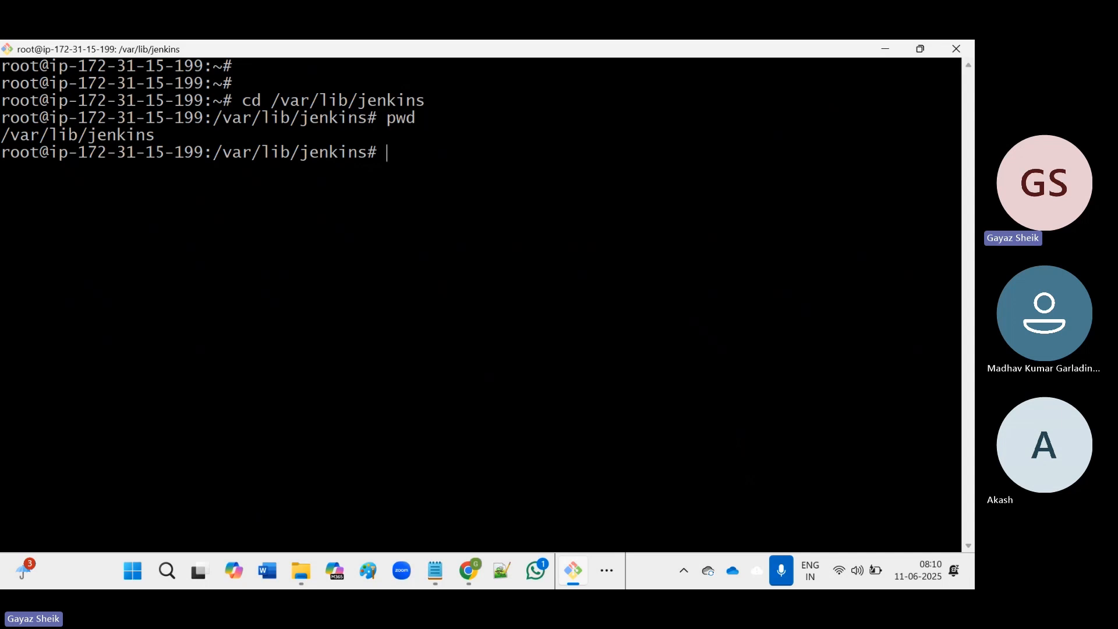
pyautogui.write('ls')
pyautogui.press('Return')
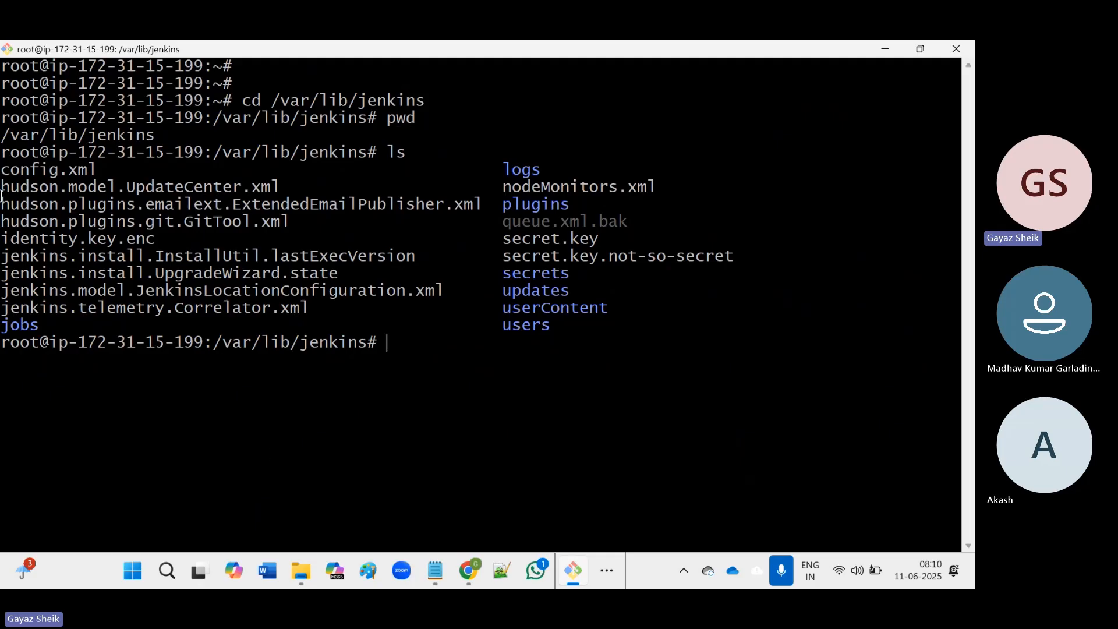
# Highlight hudson.model.UpdateCenter.xml and the logs, plugins and secrets folders in the listing.
pyautogui.doubleClick(28, 191)
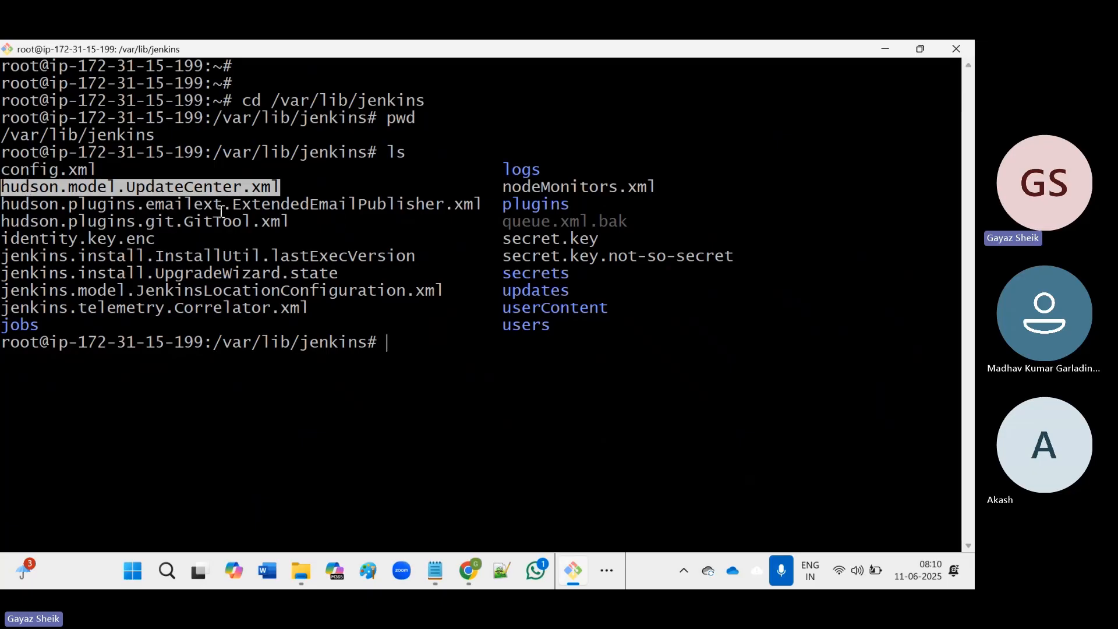
pyautogui.click(101, 194)
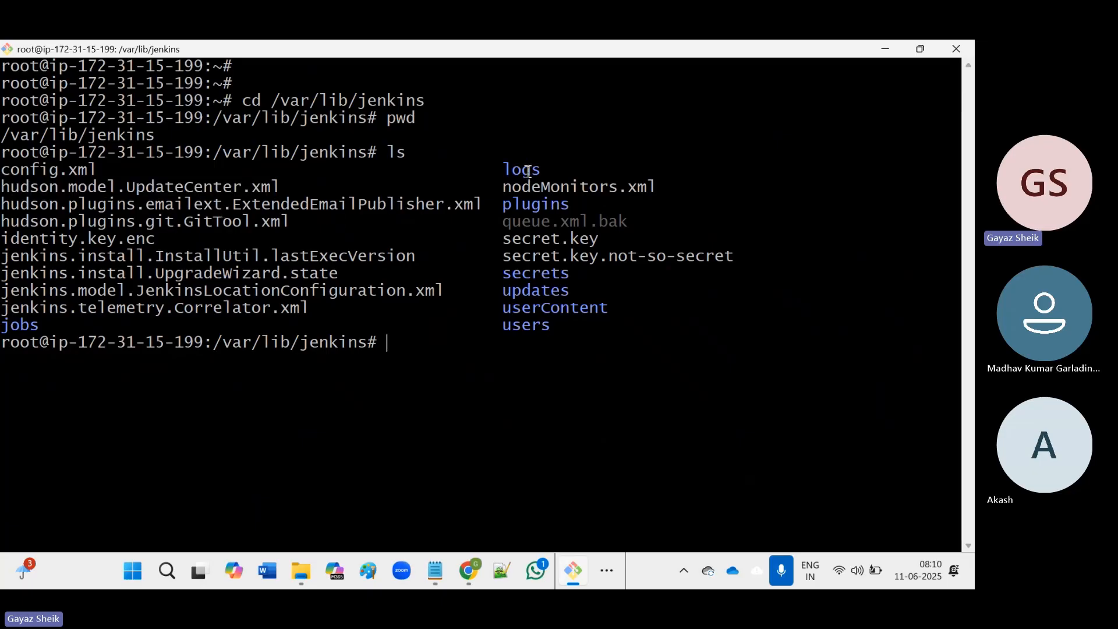
pyautogui.doubleClick(528, 170)
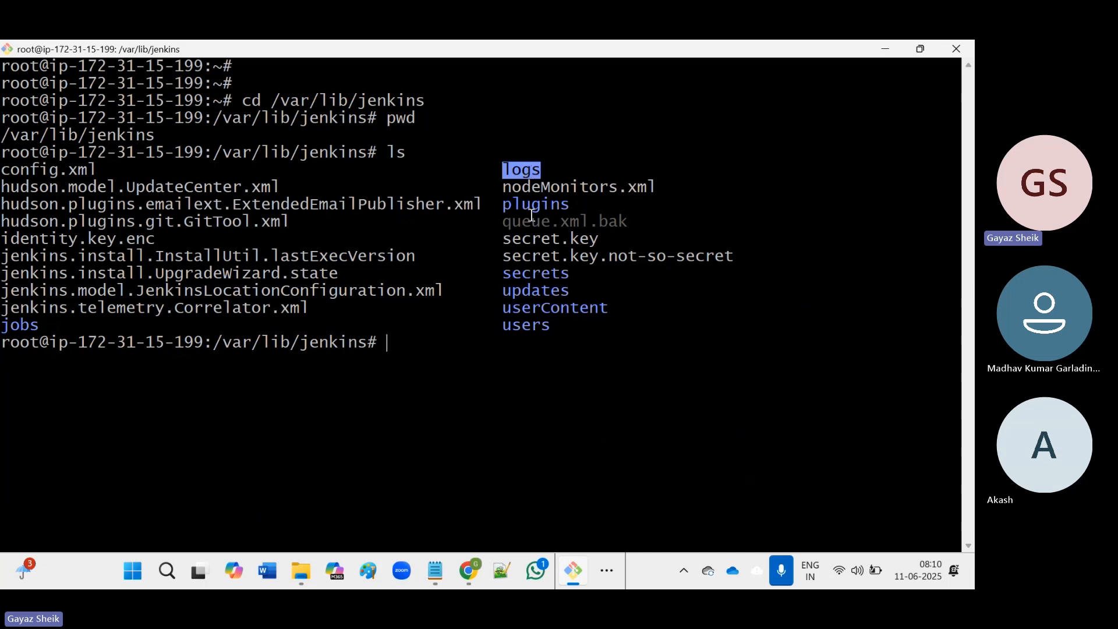
pyautogui.doubleClick(542, 207)
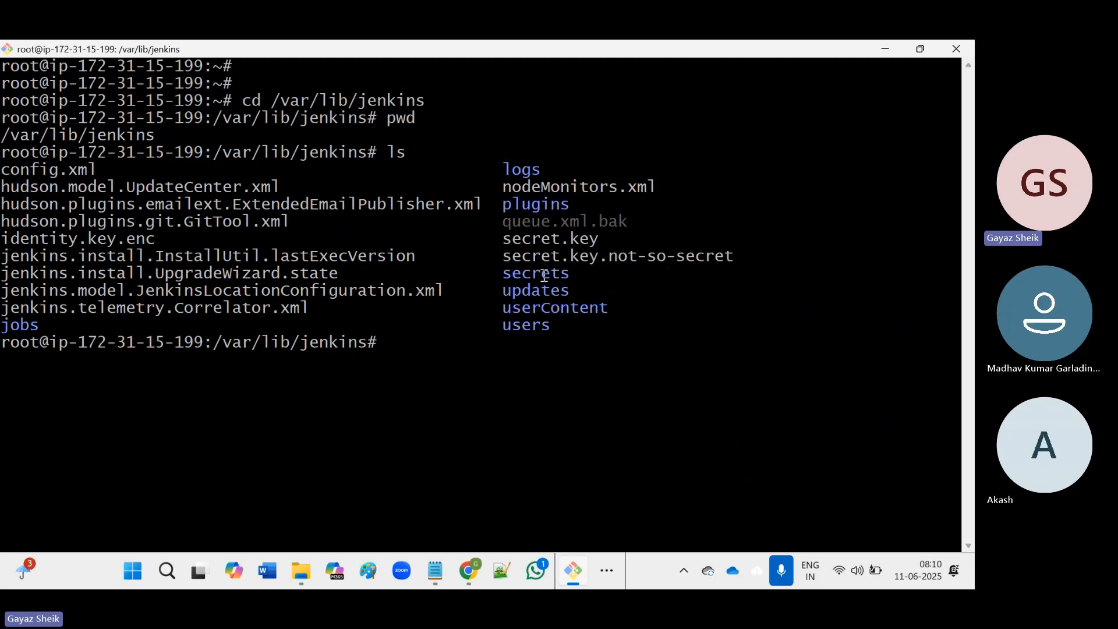
pyautogui.doubleClick(544, 274)
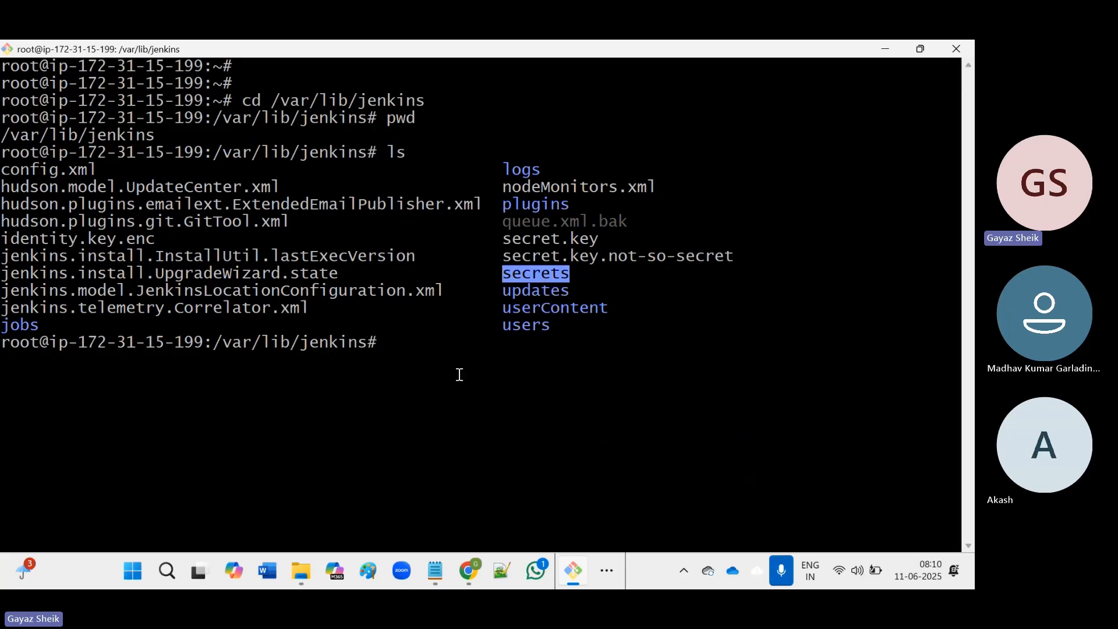
pyautogui.click(436, 567)
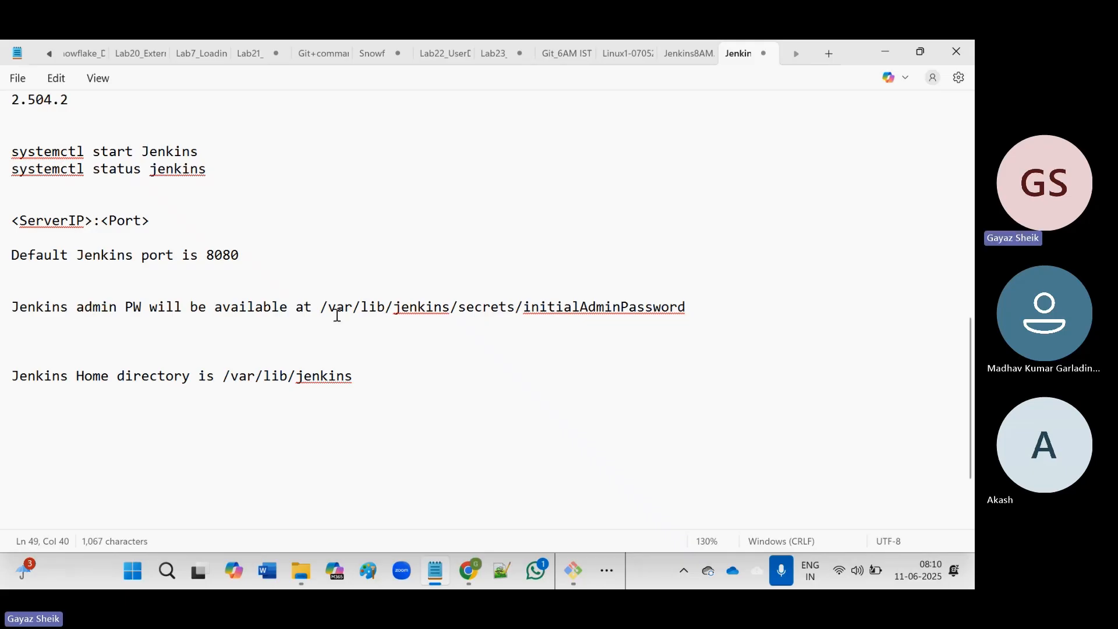
# Highlight the admin password line and its /var/lib/jenkins path in the notes, then return to PuTTY.
pyautogui.tripleClick(90, 309)
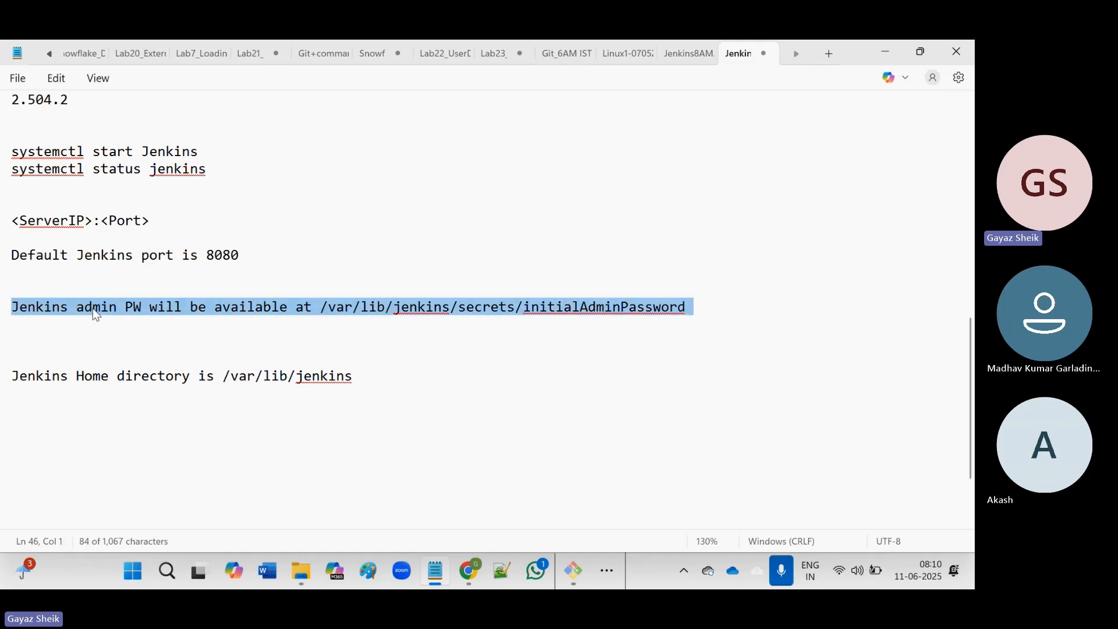
pyautogui.click(92, 308)
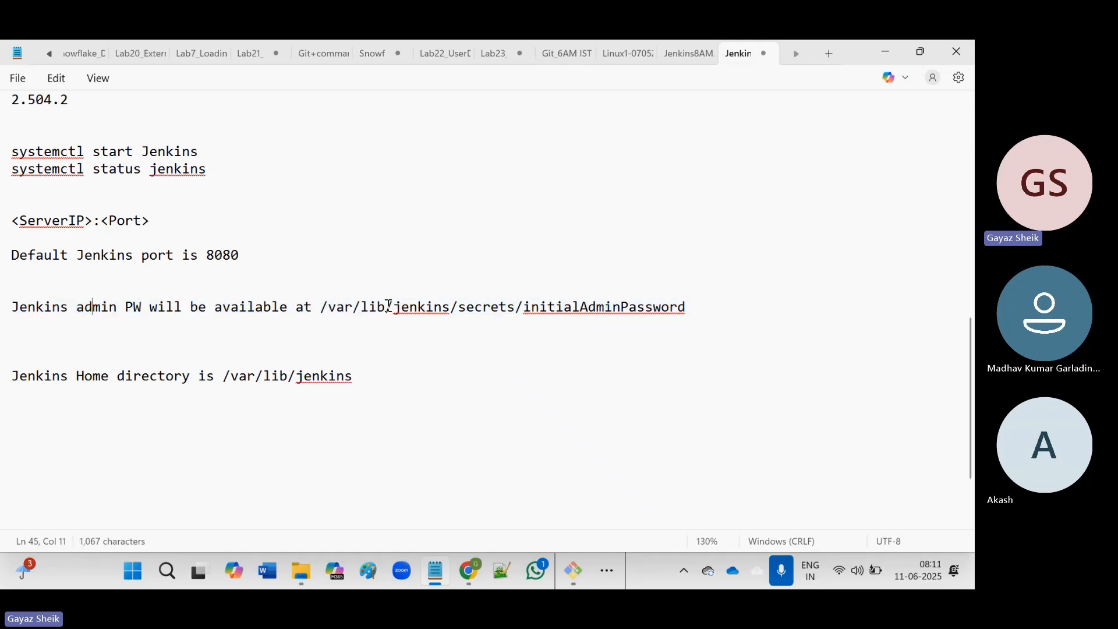
pyautogui.doubleClick(484, 309)
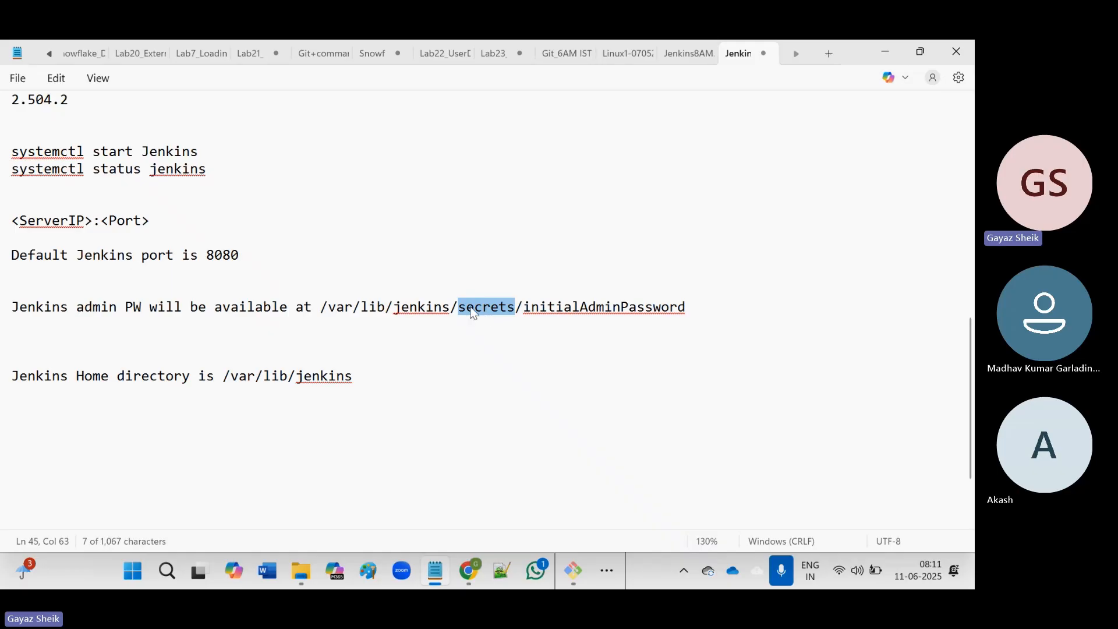
pyautogui.click(484, 305)
pyautogui.doubleClick(484, 305)
pyautogui.moveTo(328, 307); pyautogui.dragTo(453, 310)
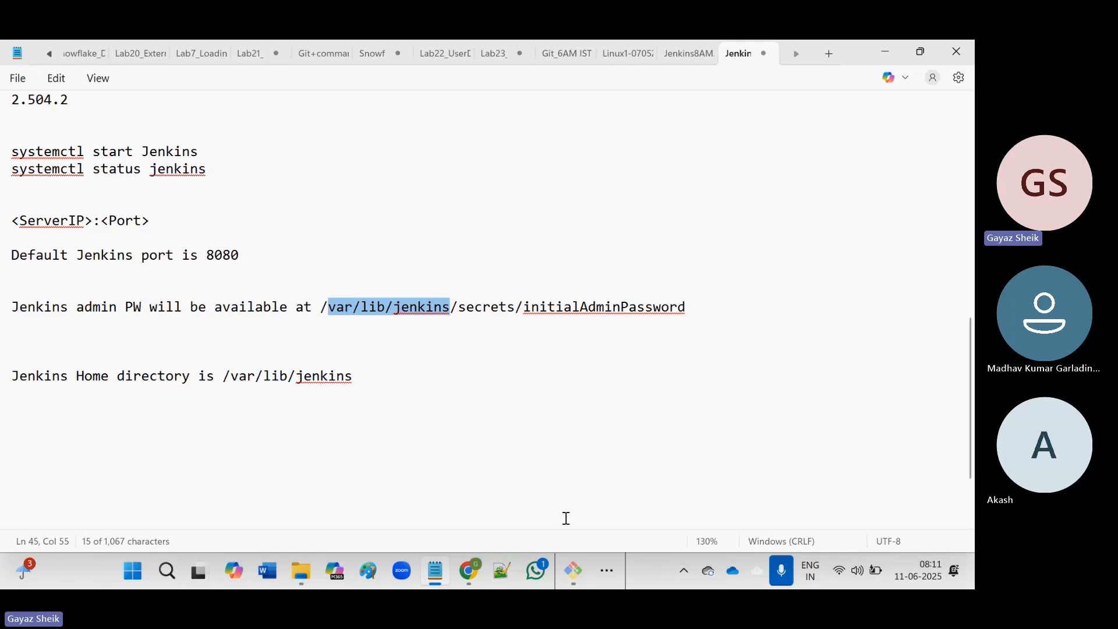
pyautogui.click(577, 572)
pyautogui.doubleClick(530, 275)
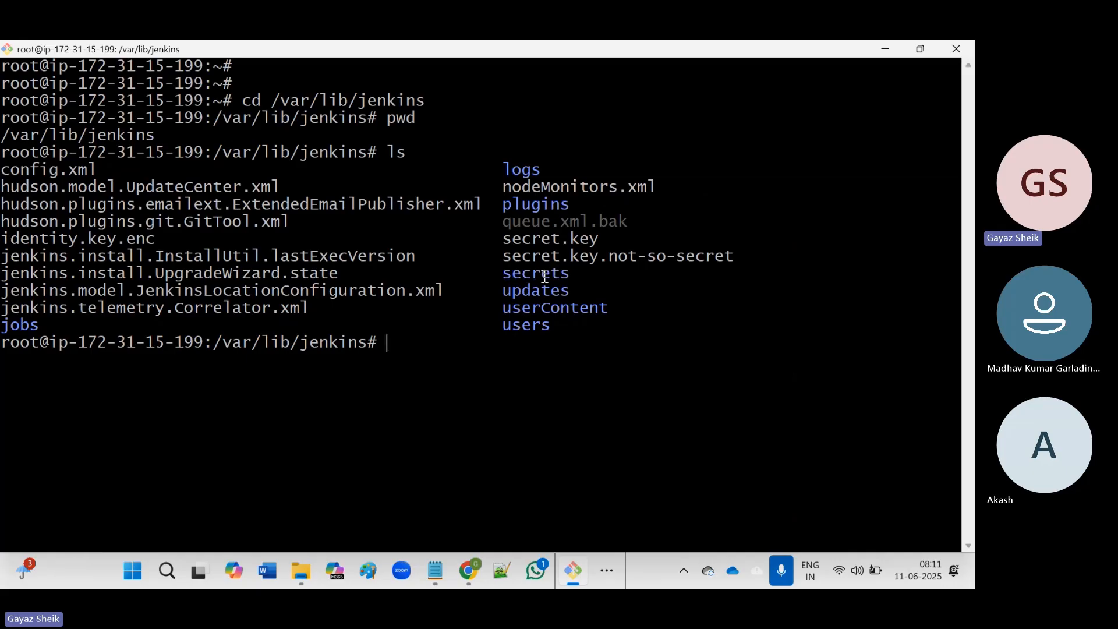
pyautogui.doubleClick(527, 326)
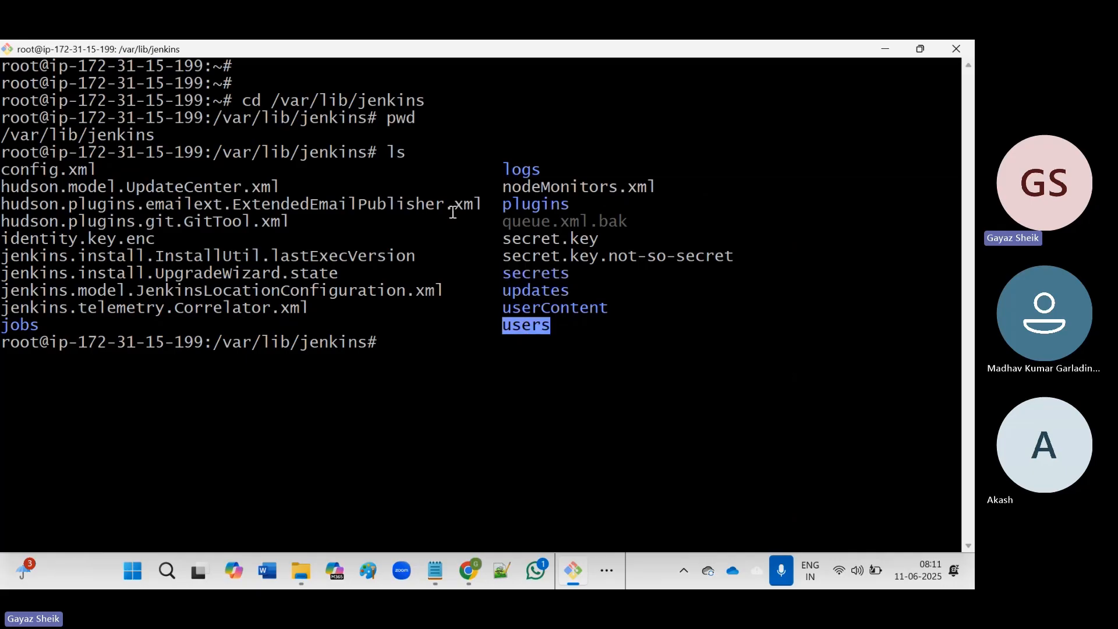
pyautogui.moveTo(24, 325); pyautogui.dragTo(24, 325)
pyautogui.doubleClick(26, 325)
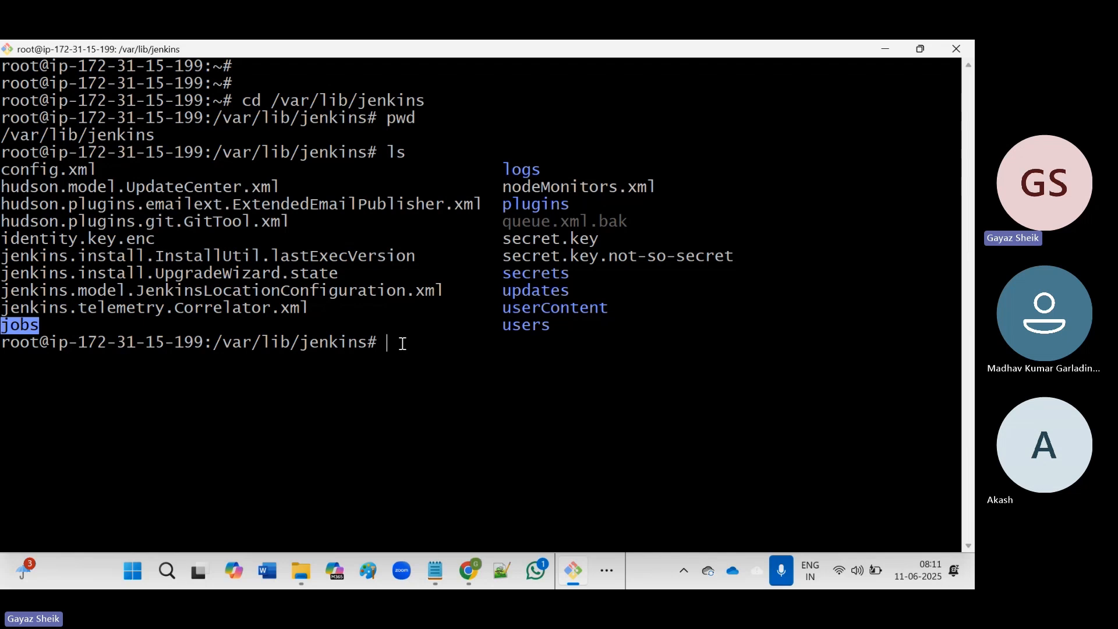
pyautogui.click(403, 343)
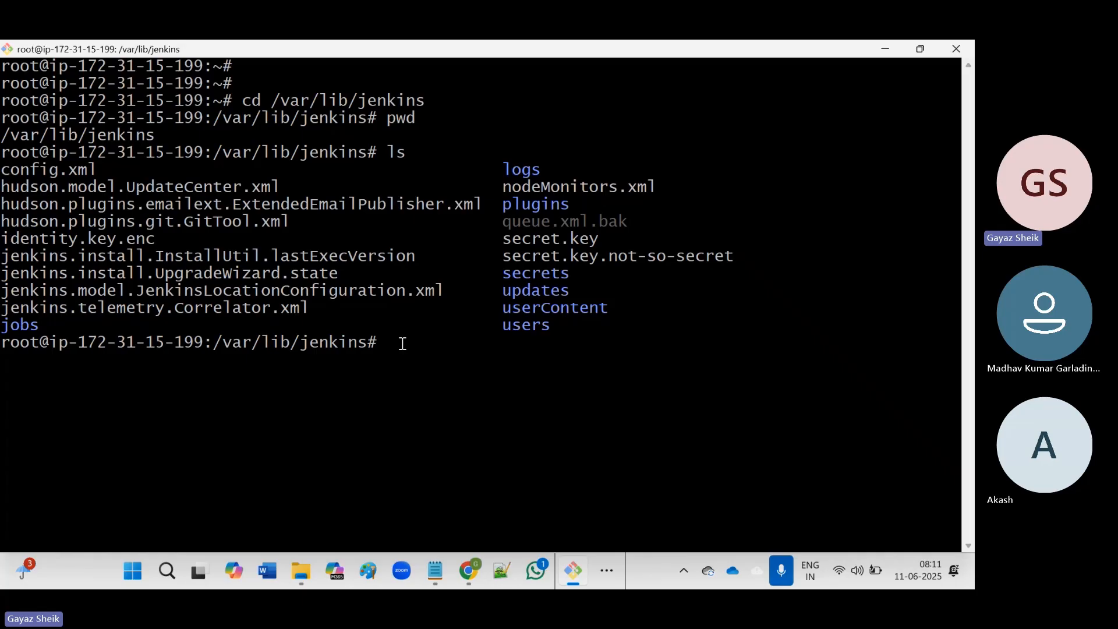
# Change into the jobs folder and run ls, pwd and ls -la there.
pyautogui.write('cd jobs')
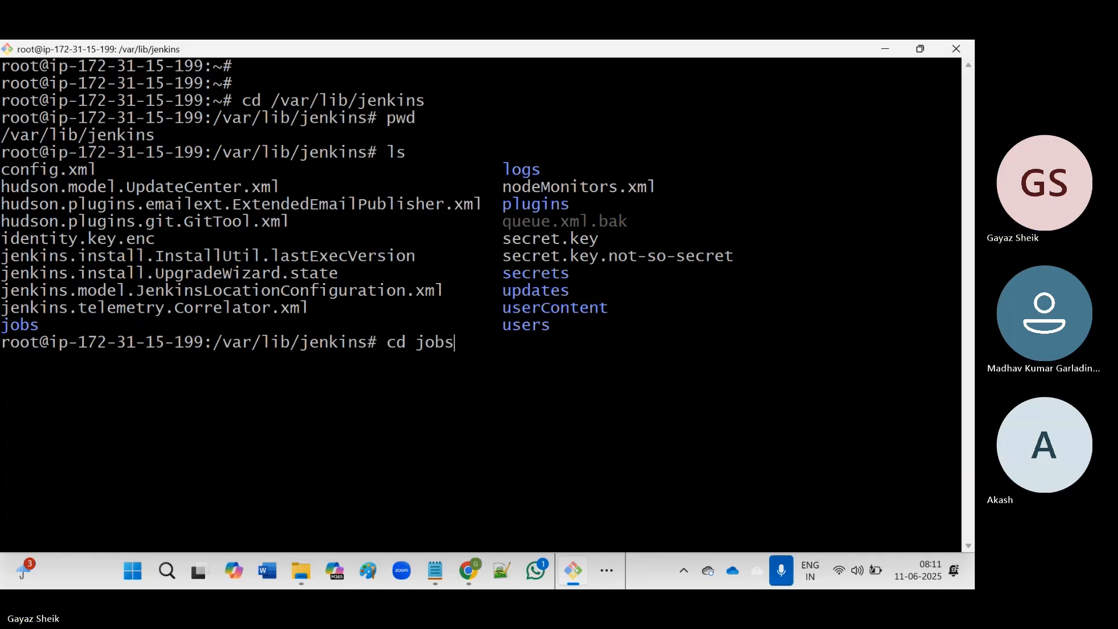
pyautogui.press('Return')
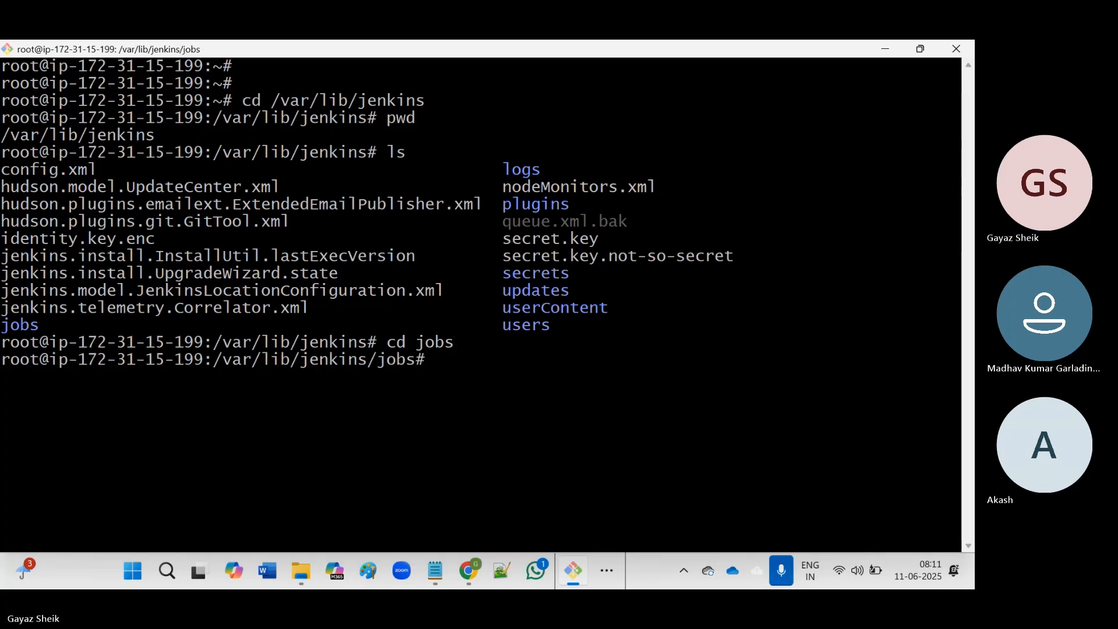
pyautogui.write('ls')
pyautogui.press('Return')
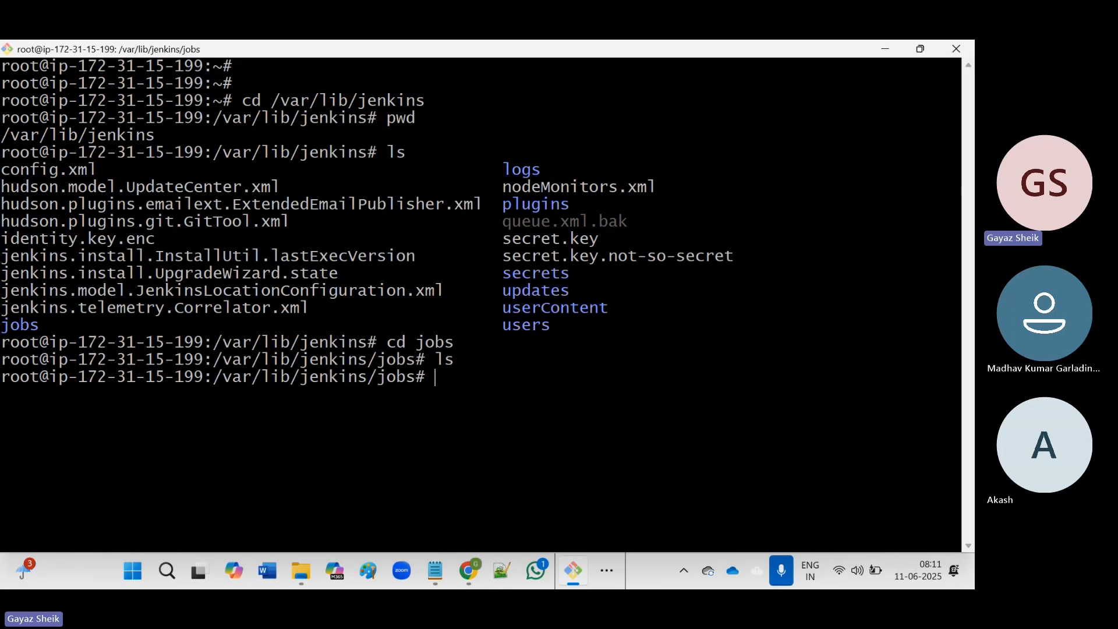
pyautogui.write('pwd')
pyautogui.press('Return')
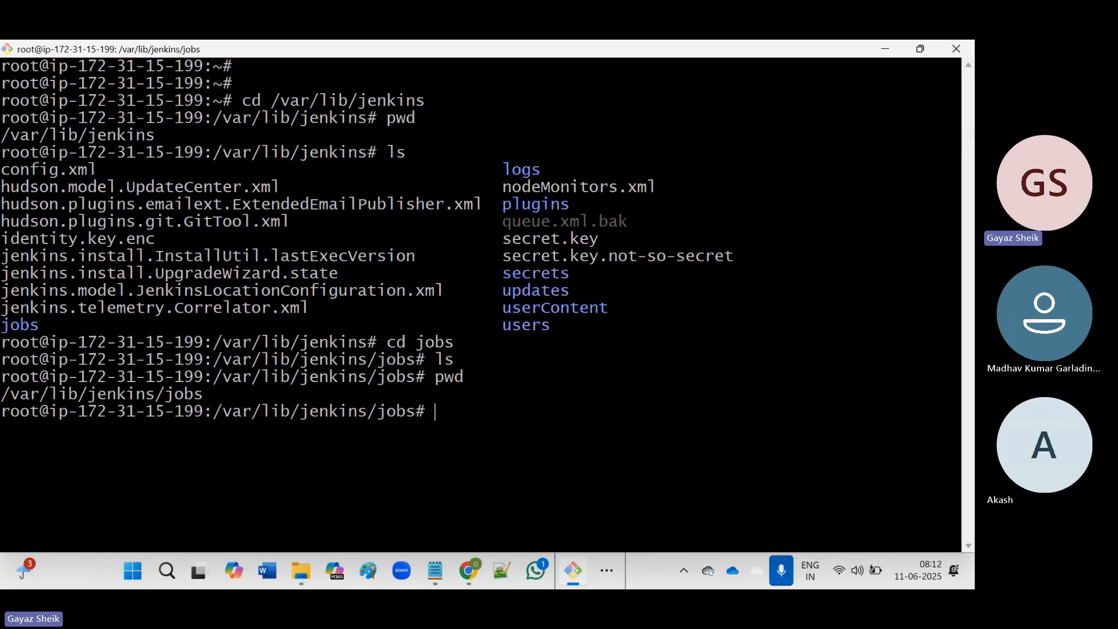
pyautogui.write('ls ')
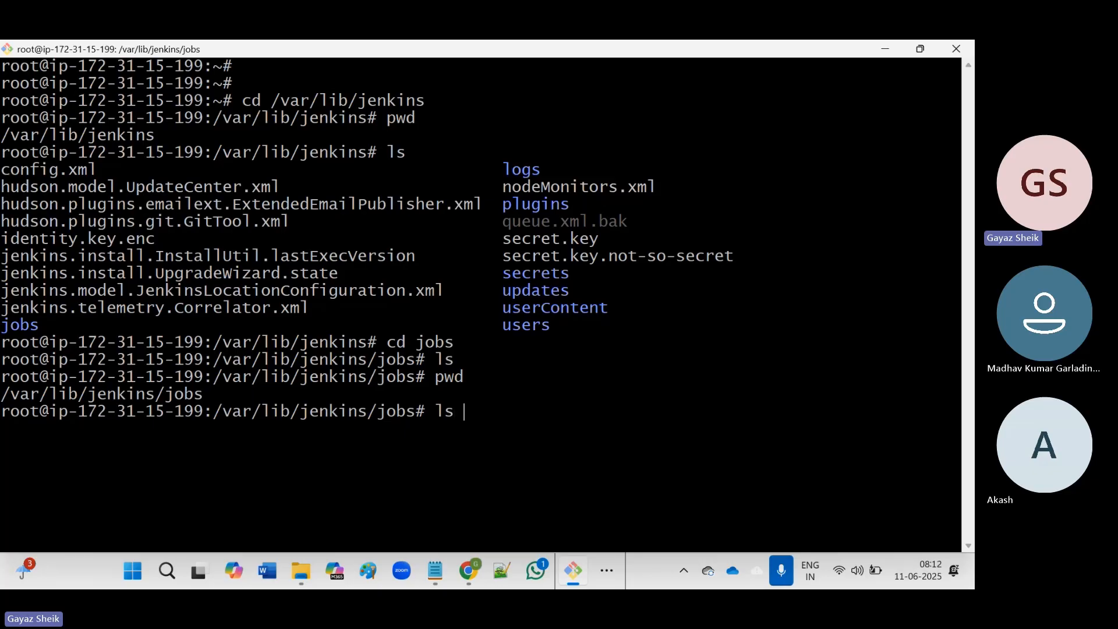
pyautogui.write('-ltr')
pyautogui.press('BackSpace')
pyautogui.press('BackSpace')
pyautogui.press('BackSpace')
pyautogui.write('la')
pyautogui.press('Return')
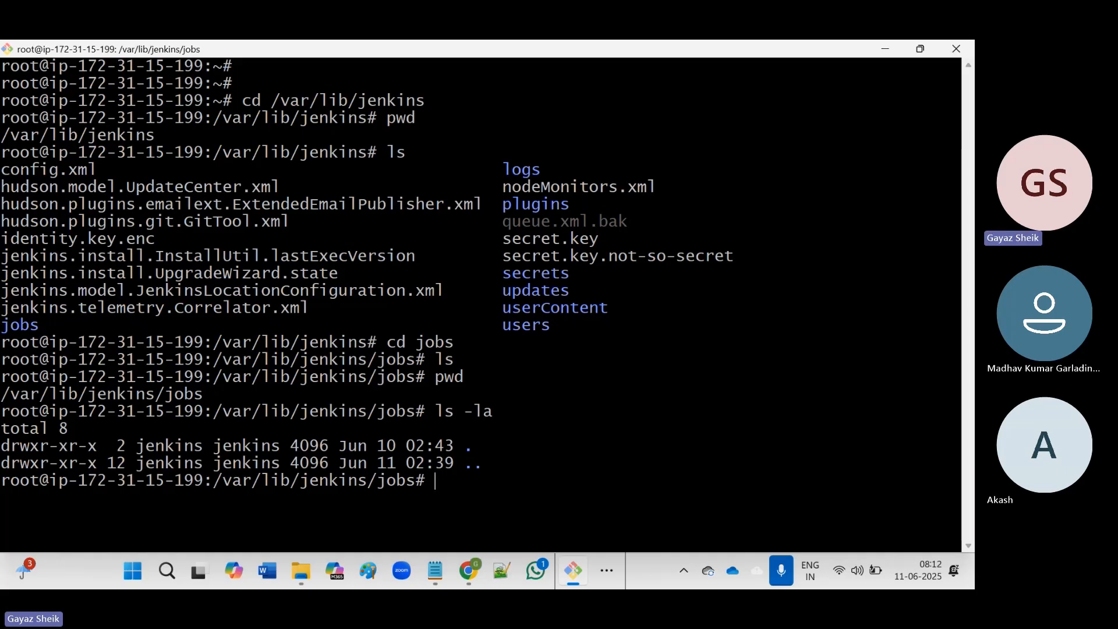
# Clear the screen and run ls again, showing the jobs folder holds nothing.
pyautogui.write('clear')
pyautogui.press('Return')
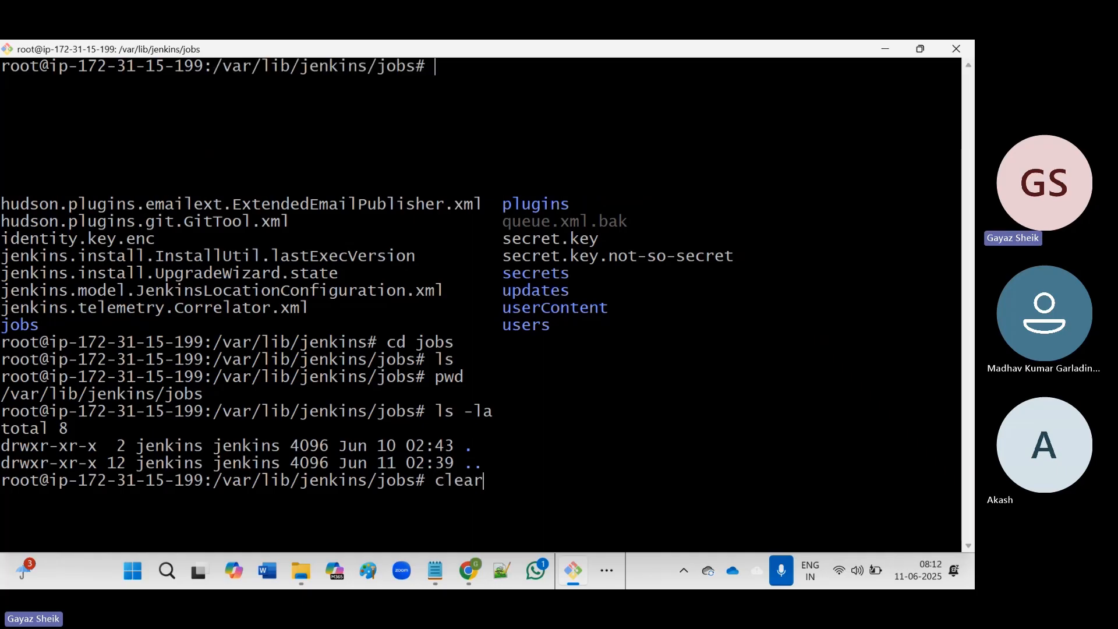
pyautogui.press('Return')
pyautogui.write('ls')
pyautogui.press('Return')
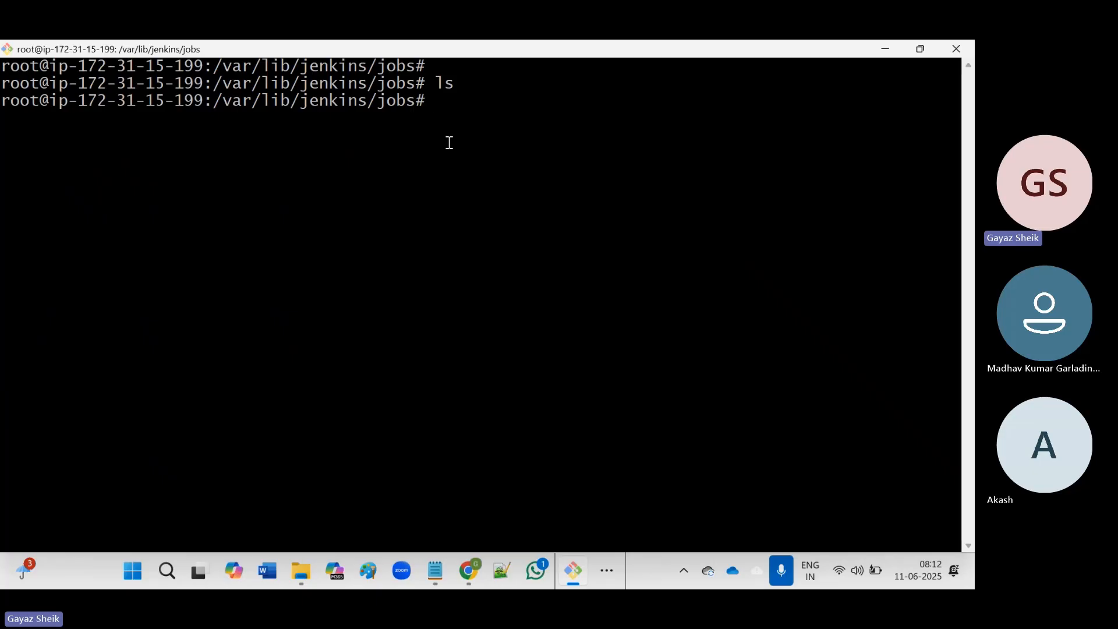
pyautogui.tripleClick(405, 105)
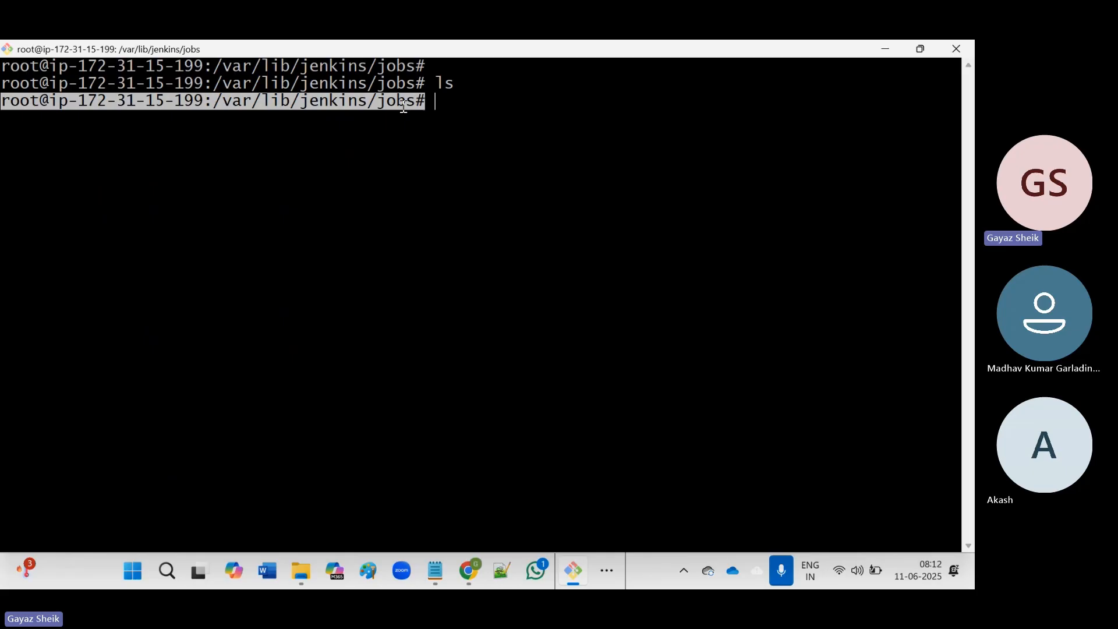
pyautogui.click(476, 113)
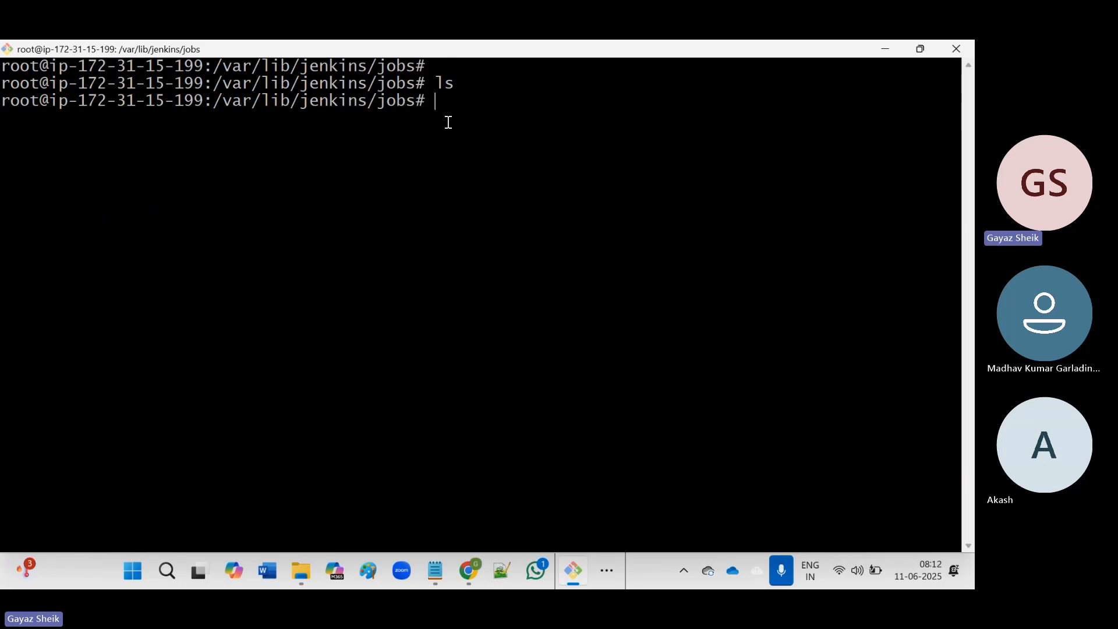
# Go up to /var/lib/jenkins with cd .., list it, and highlight the config.xml entry.
pyautogui.write('cd ..')
pyautogui.press('Return')
pyautogui.write('ls')
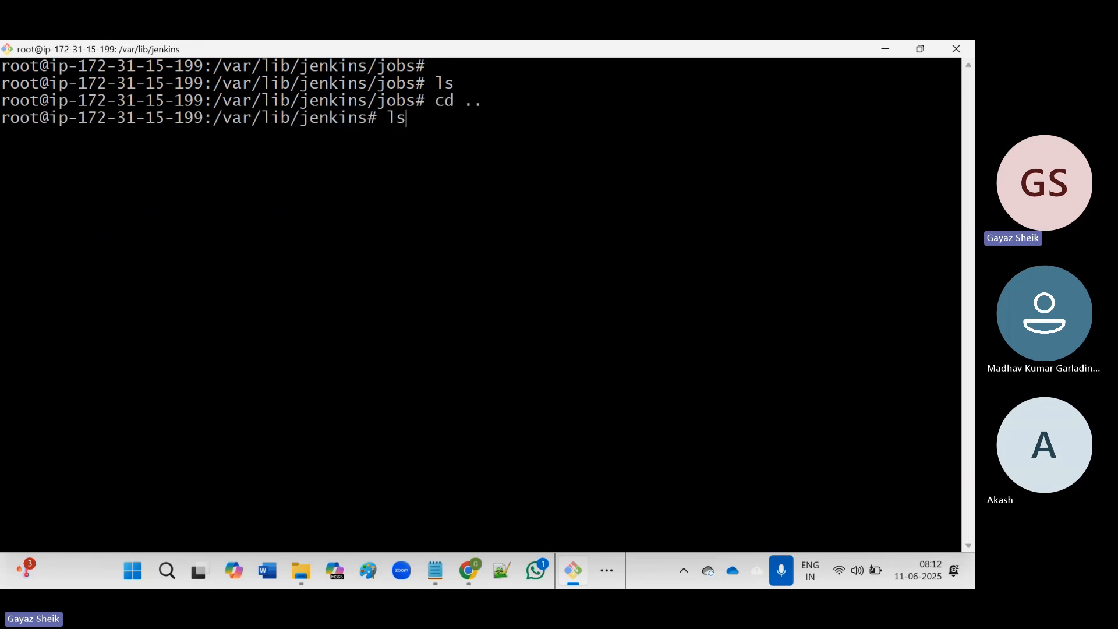
pyautogui.press('Return')
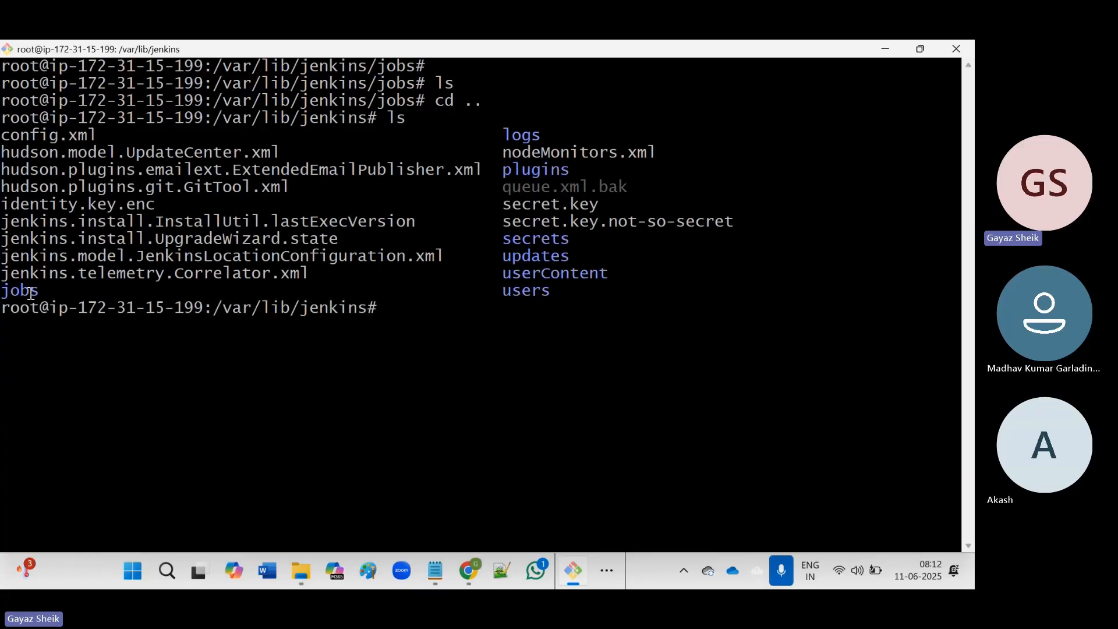
pyautogui.moveTo(2, 135); pyautogui.dragTo(594, 289)
pyautogui.click(594, 290)
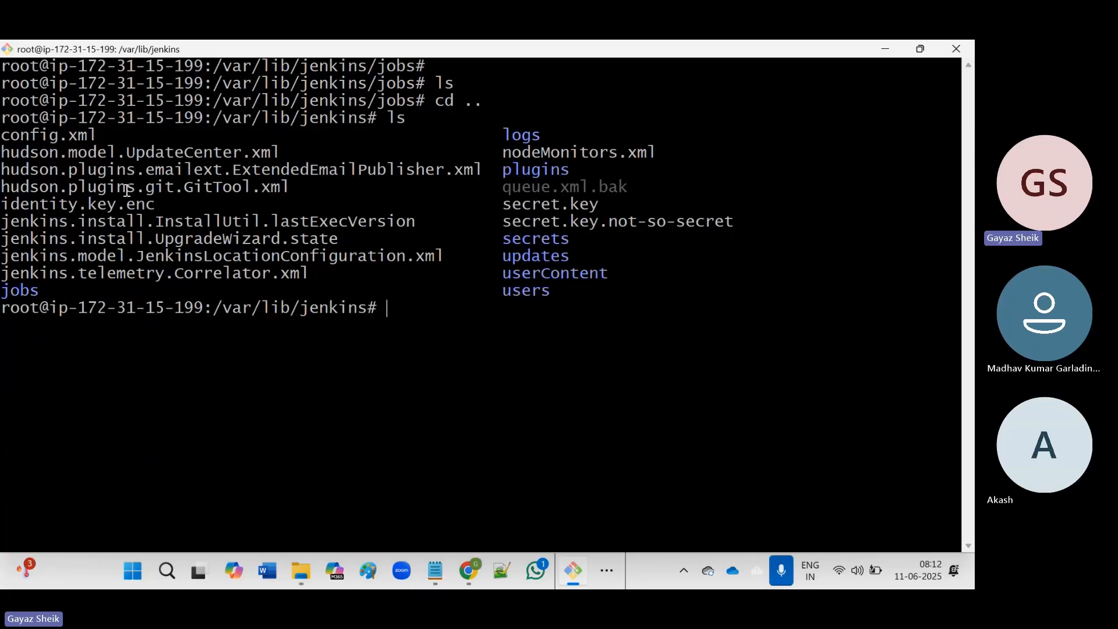
pyautogui.tripleClick(76, 135)
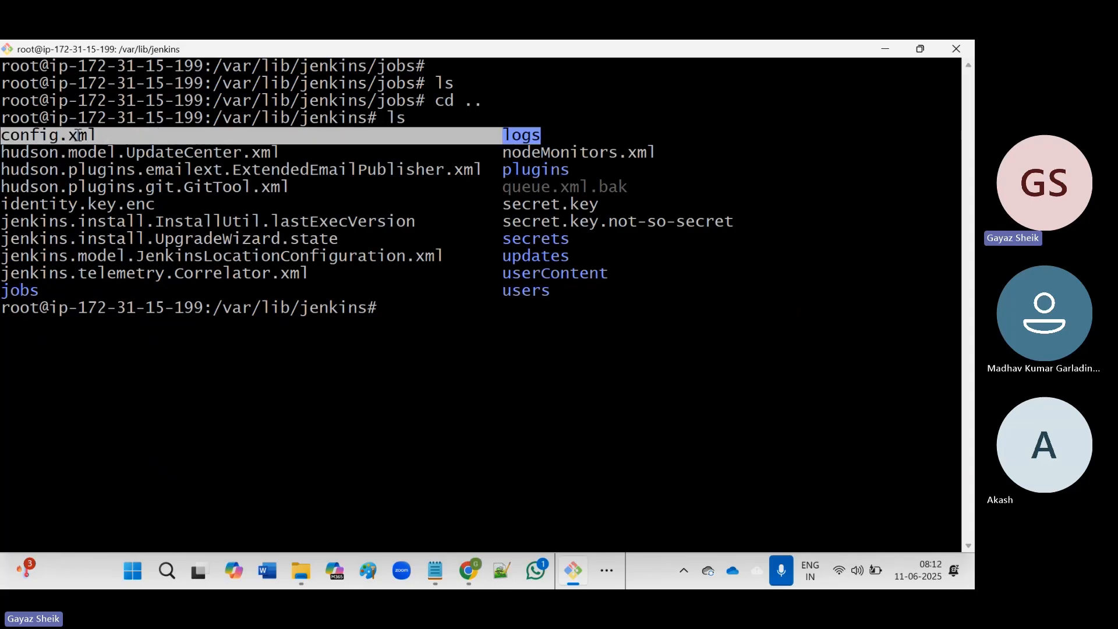
pyautogui.click(413, 304)
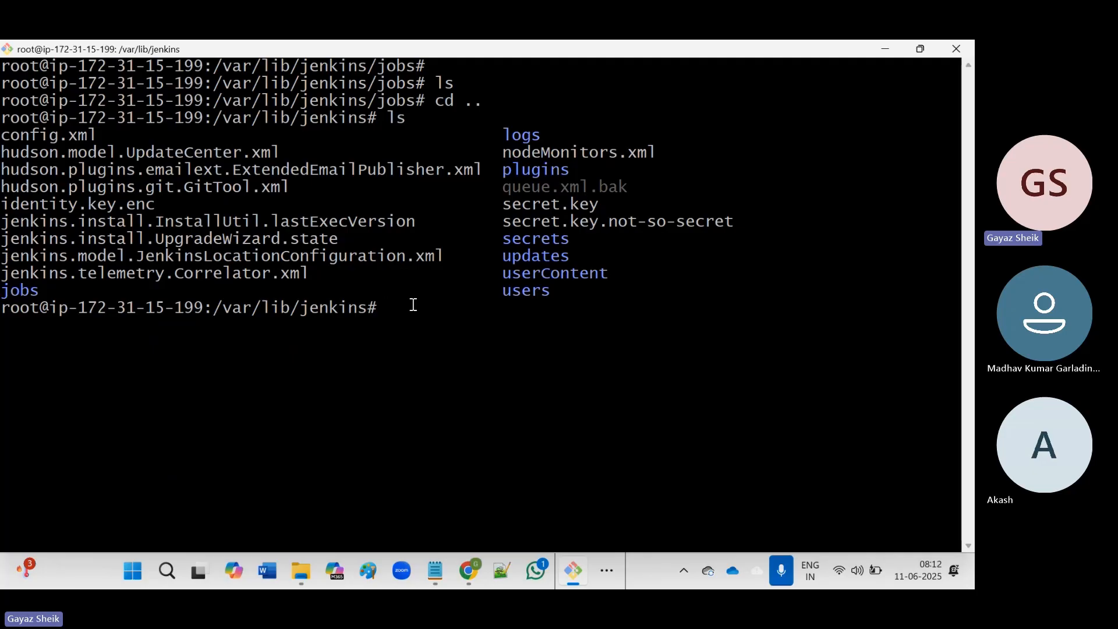
# Print config.xml with cat and scroll through its XML output.
pyautogui.write('cat con')
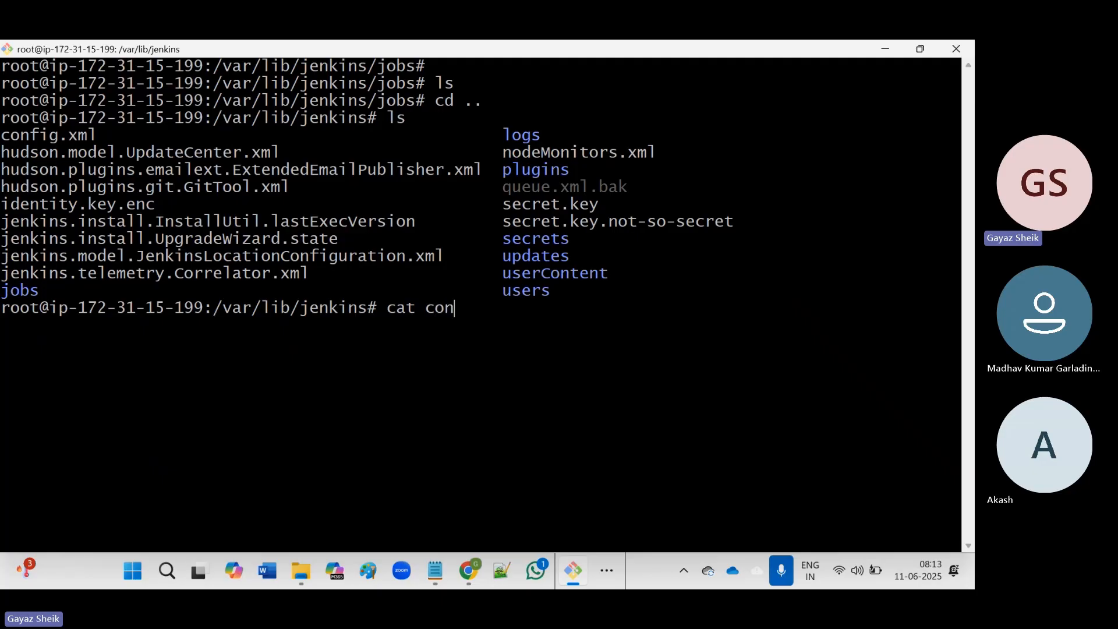
pyautogui.write('fig.')
pyautogui.press('Tab')
pyautogui.press('Return')
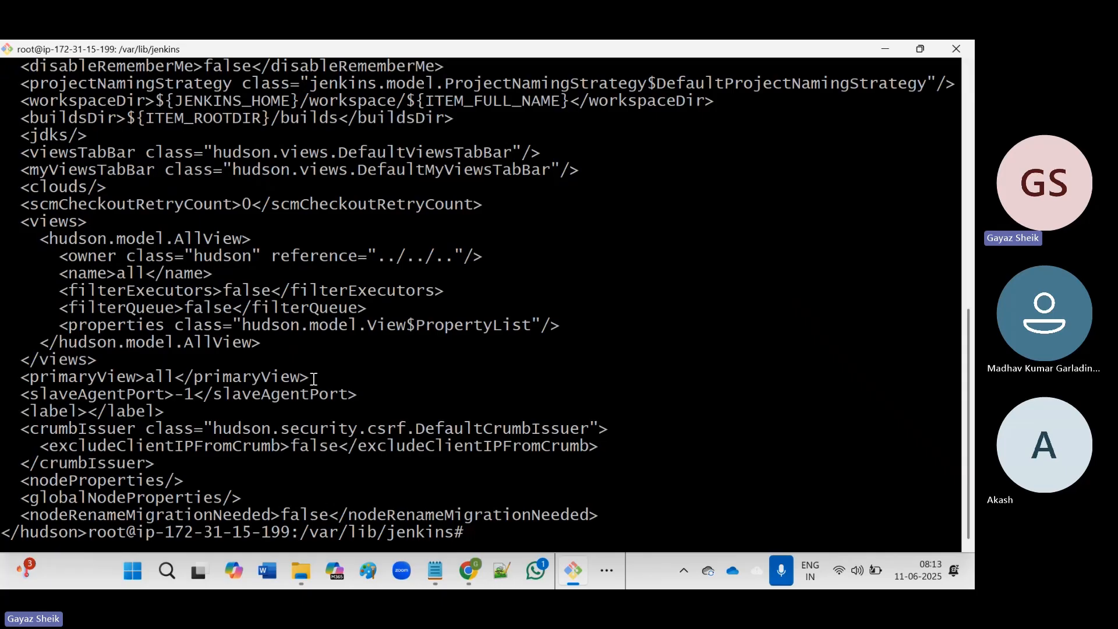
pyautogui.scroll(1, 201, 420)
pyautogui.scroll(4, 201, 420)
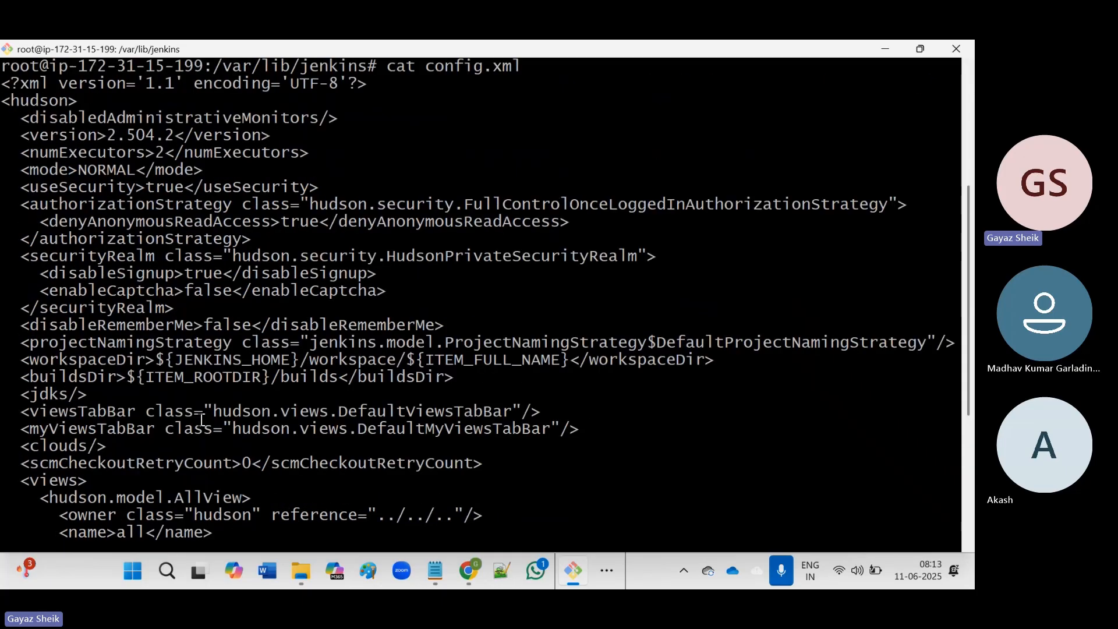
pyautogui.scroll(4, 201, 419)
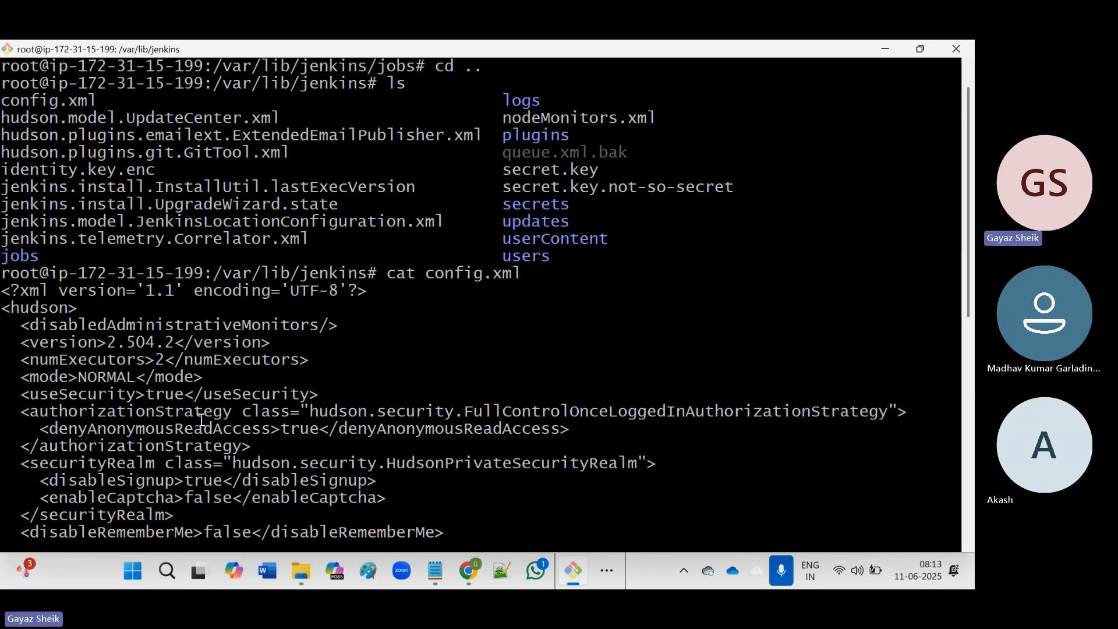
pyautogui.scroll(-3, 200, 419)
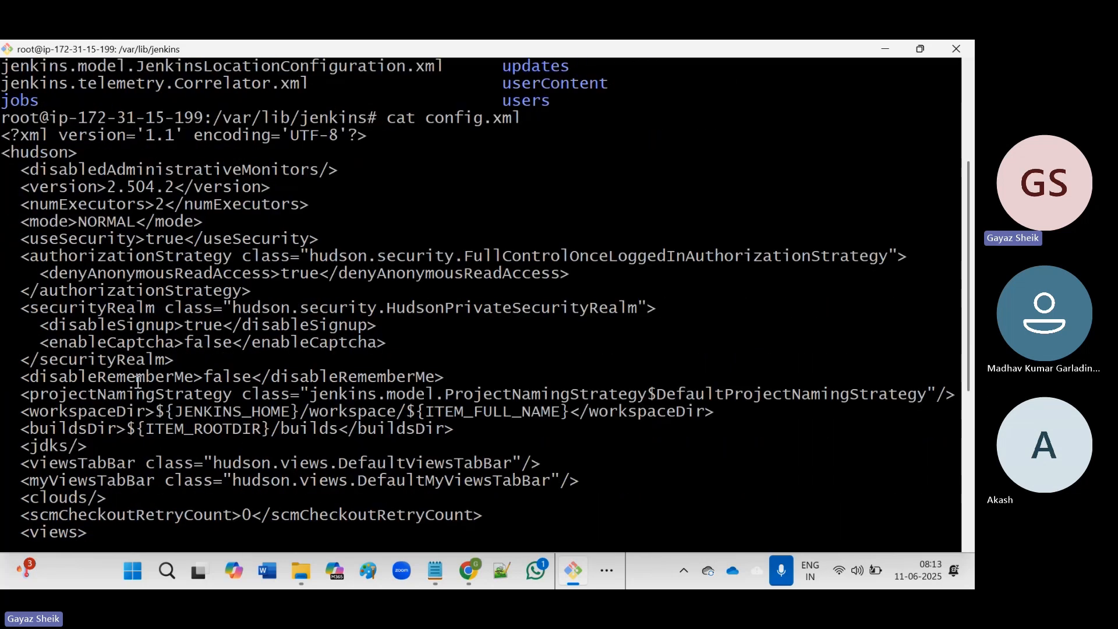
pyautogui.scroll(-5, 139, 390)
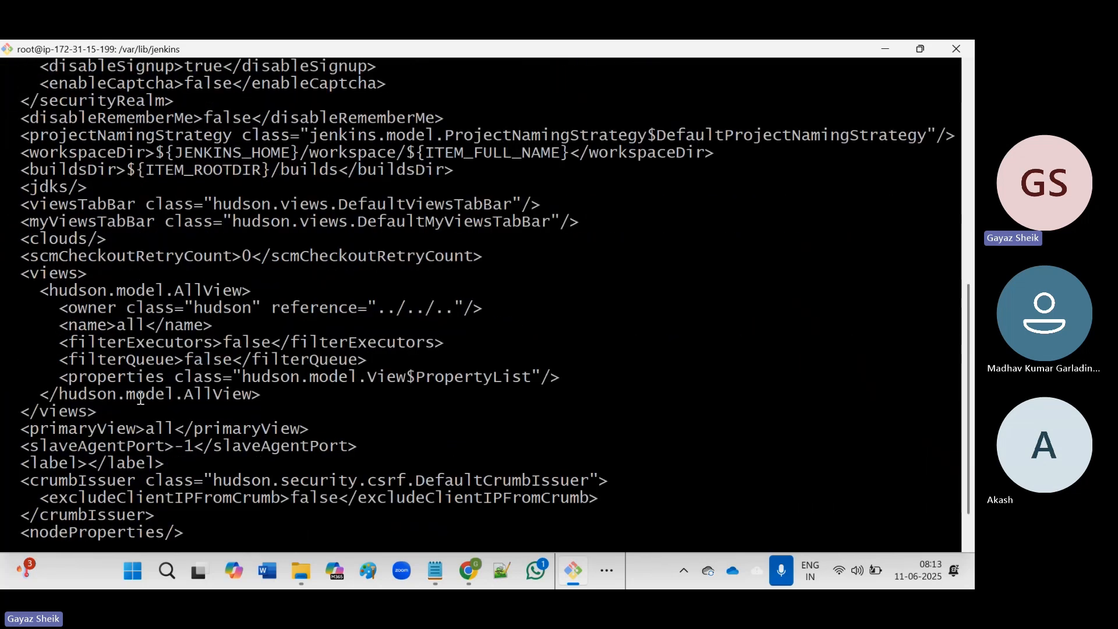
pyautogui.scroll(-1, 140, 399)
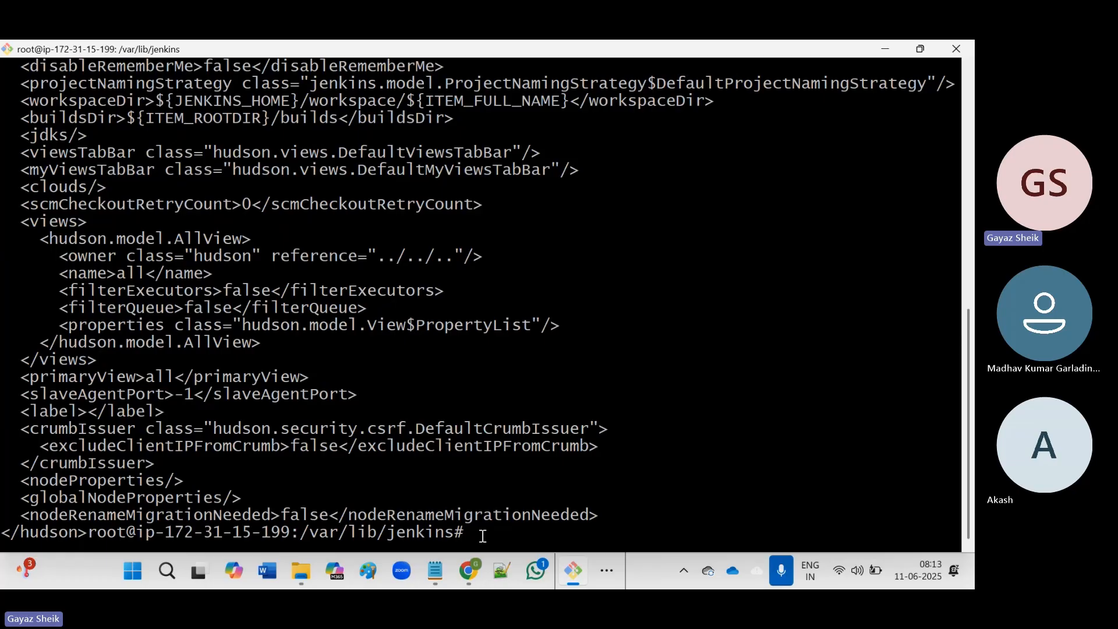
# Clear the terminal, list /var/lib/jenkins again, and bring up the Jenkins System settings page.
pyautogui.write('clear')
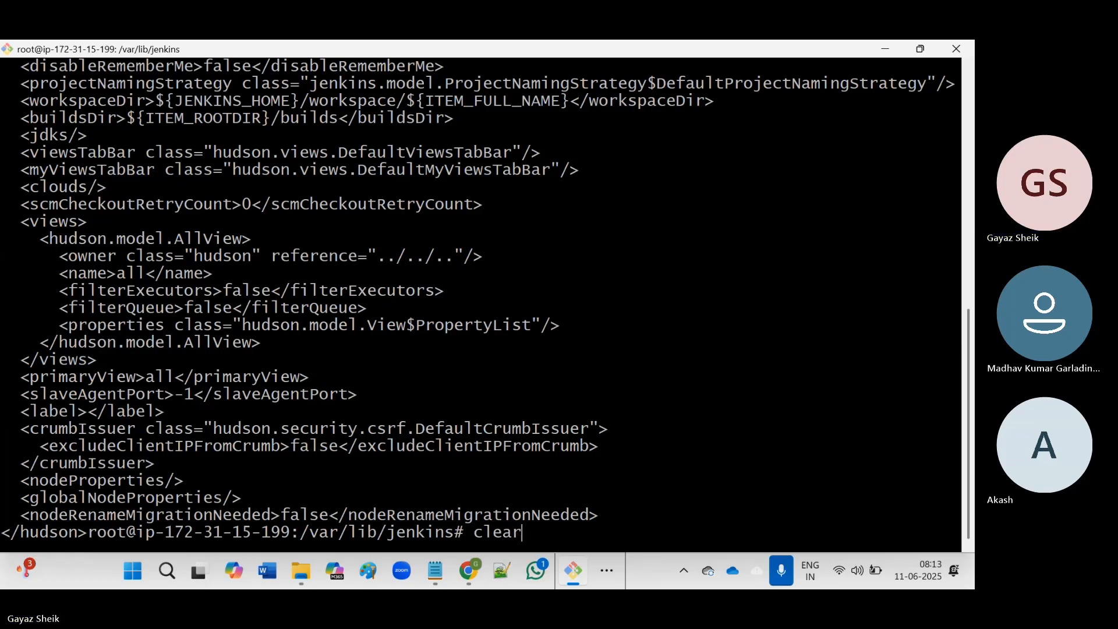
pyautogui.press('Return')
pyautogui.write('ls')
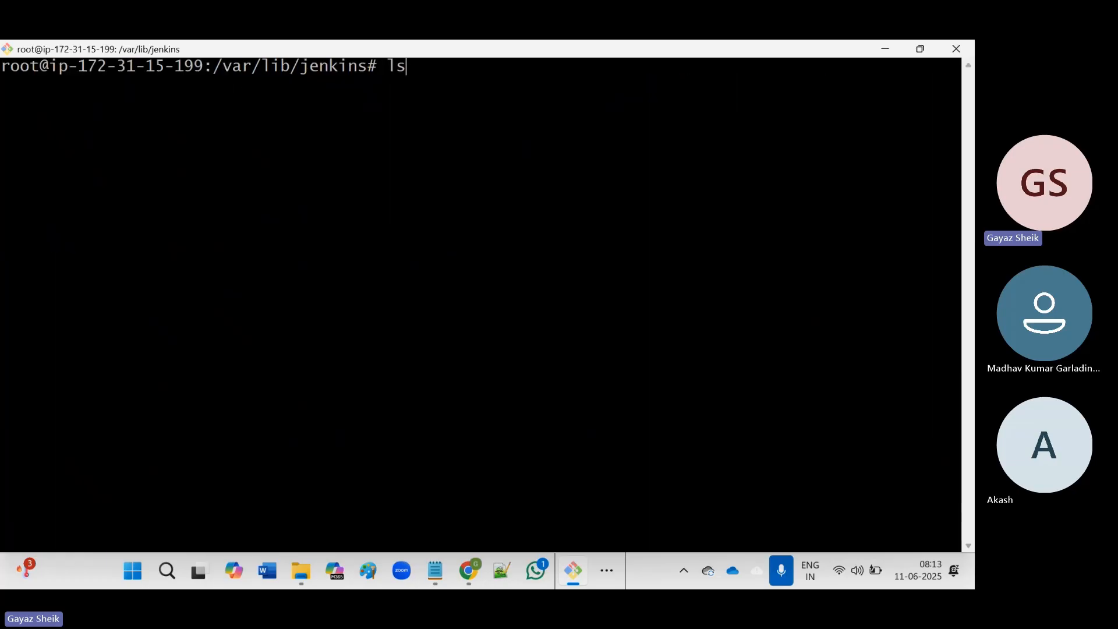
pyautogui.press('Return')
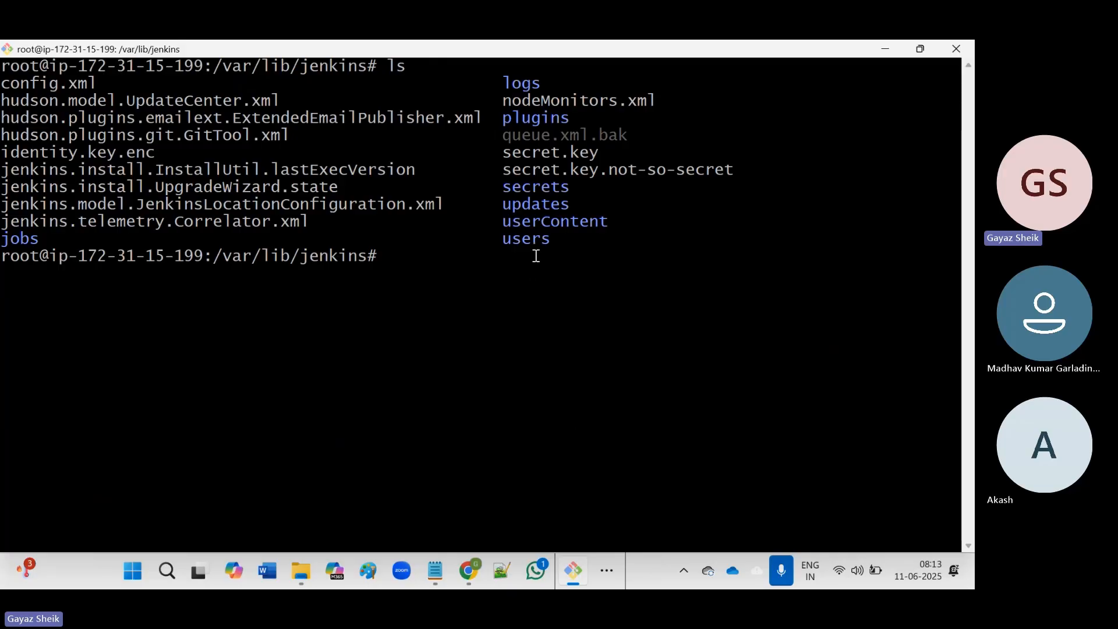
pyautogui.click(470, 564)
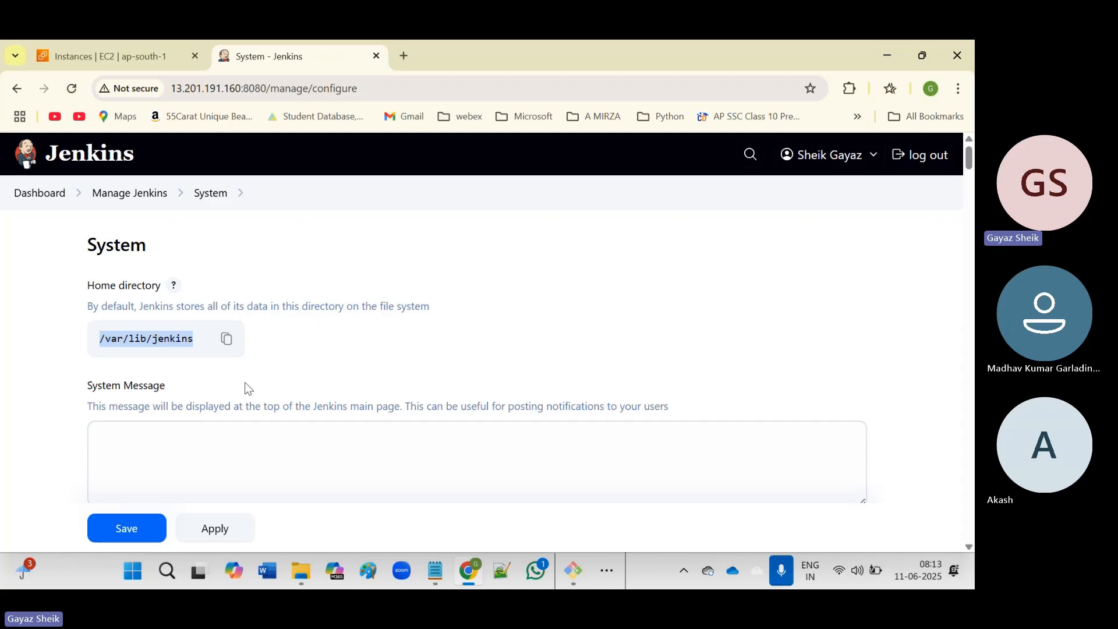
# Scroll through the System settings, checking the number of executors and the Jenkins URL's IP address.
pyautogui.scroll(-5, 254, 380)
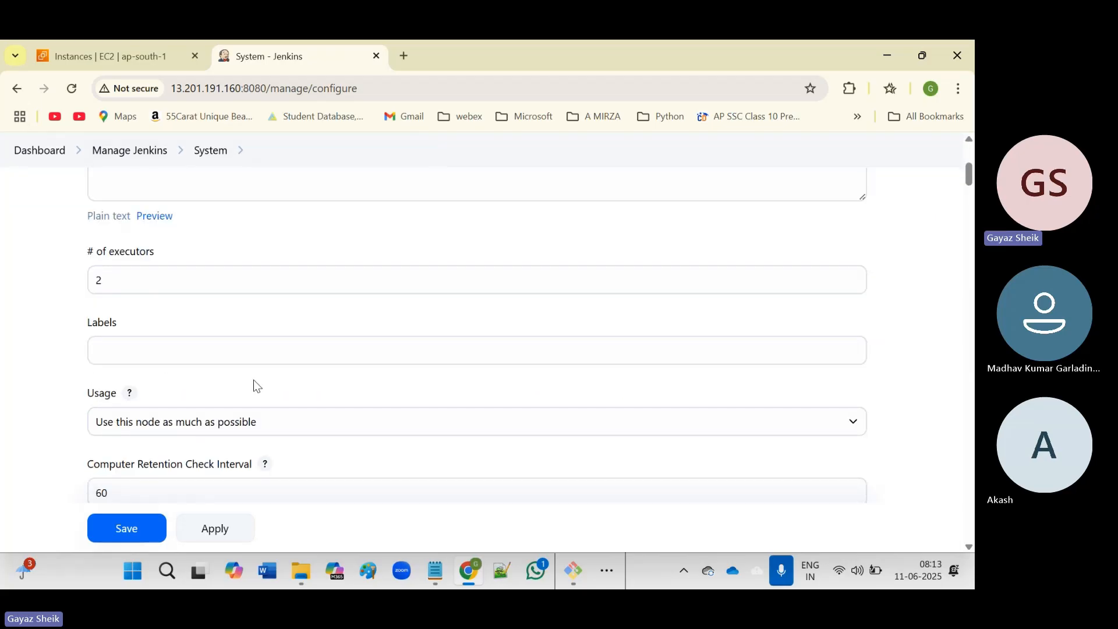
pyautogui.click(98, 284)
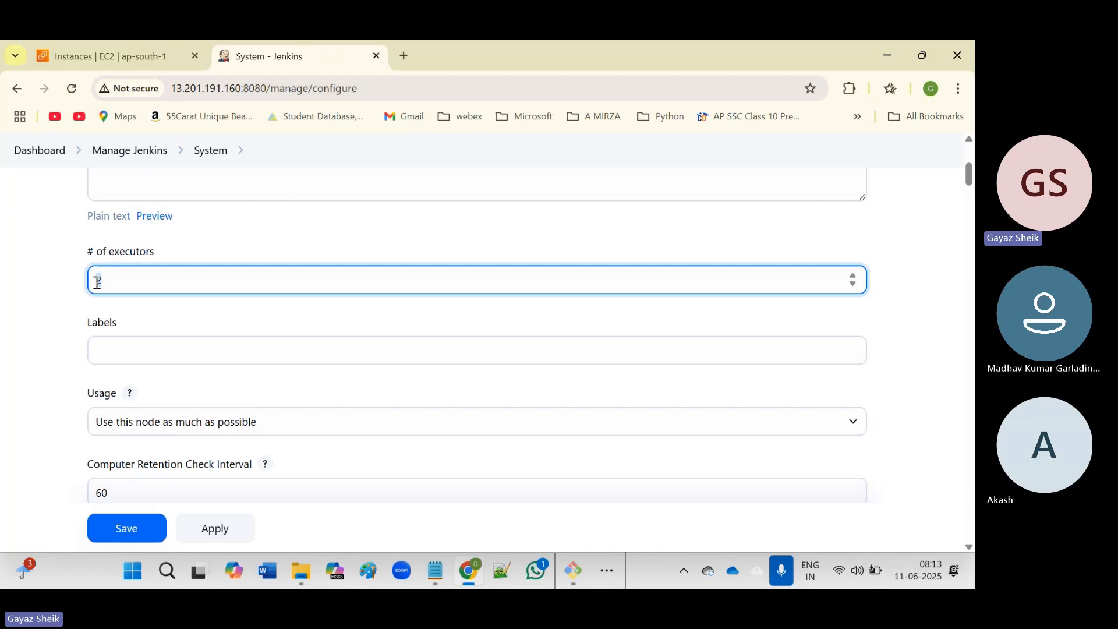
pyautogui.scroll(-1, 291, 320)
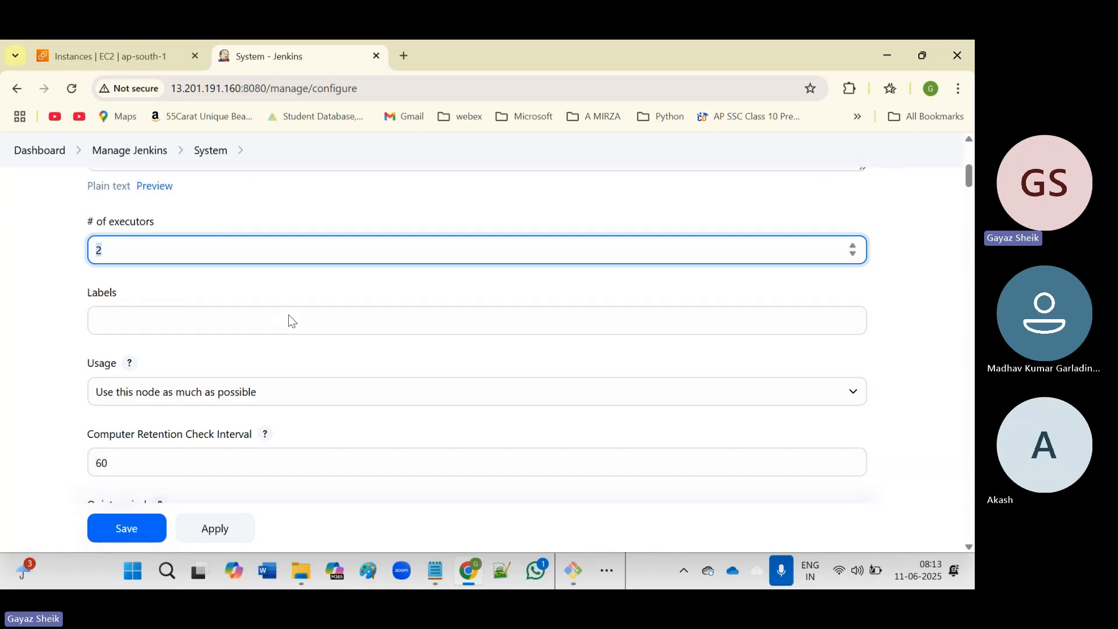
pyautogui.scroll(-9, 289, 315)
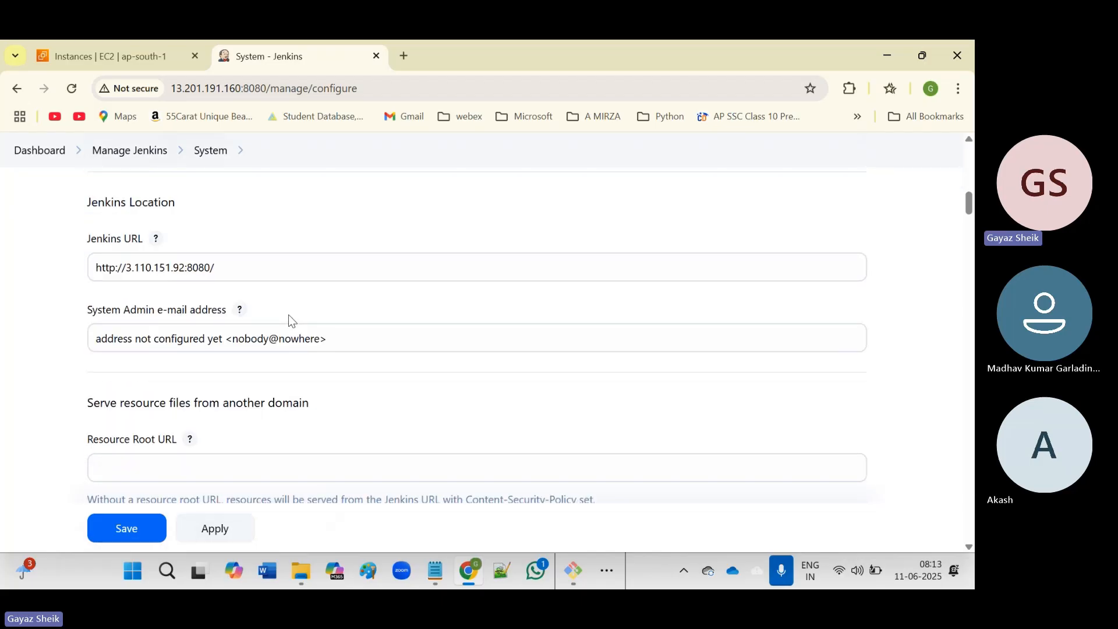
pyautogui.click(182, 269)
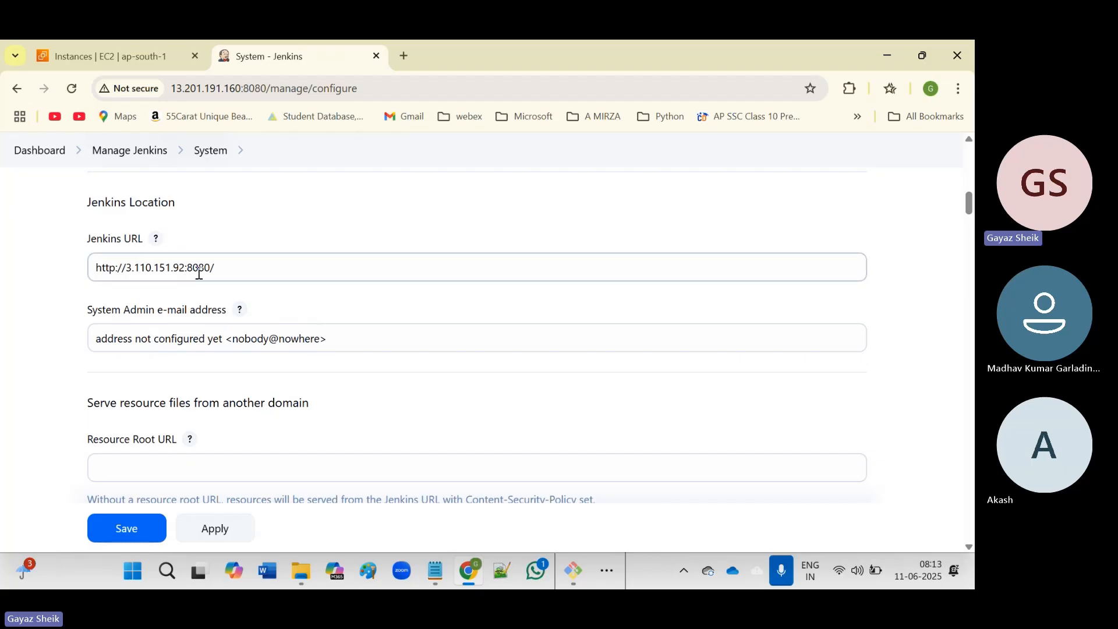
pyautogui.click(154, 268)
pyautogui.doubleClick(155, 267)
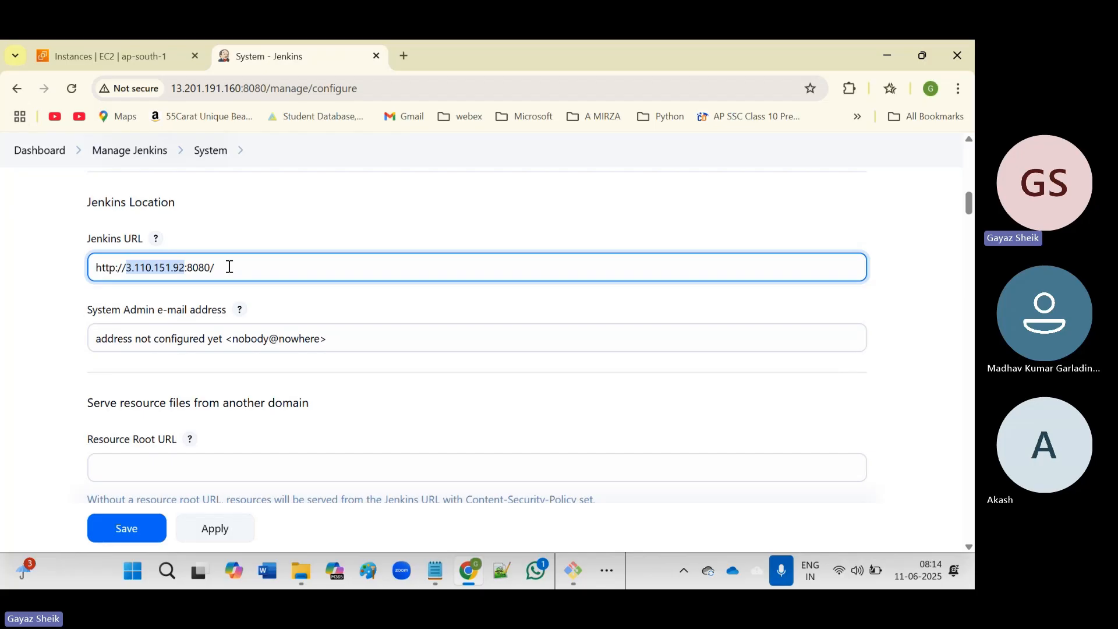
pyautogui.scroll(-9, 56, 331)
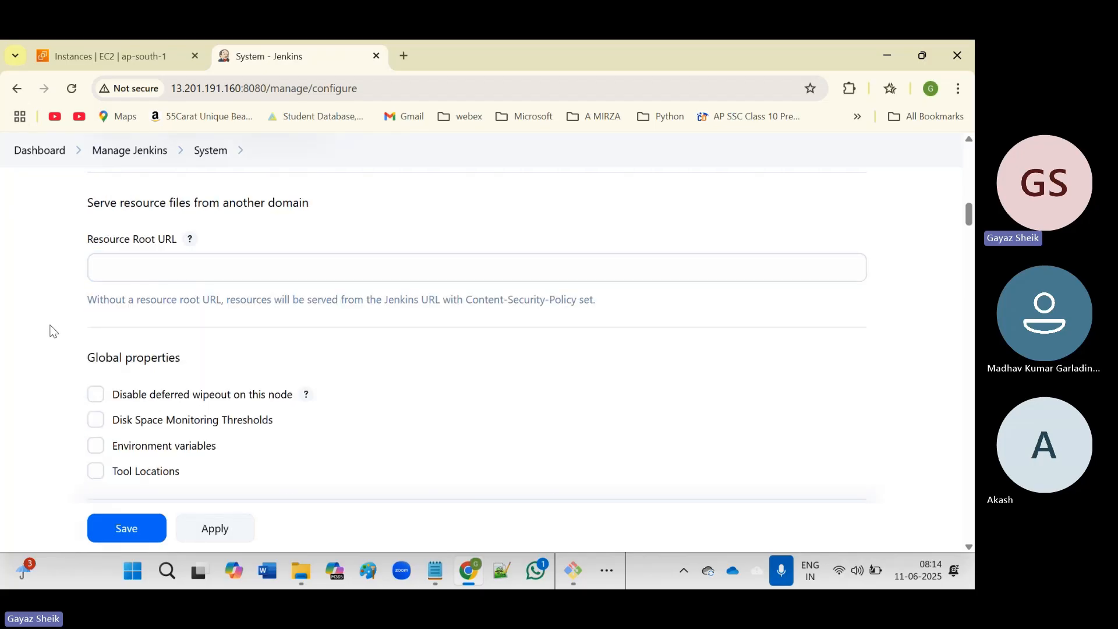
pyautogui.scroll(-10, 52, 332)
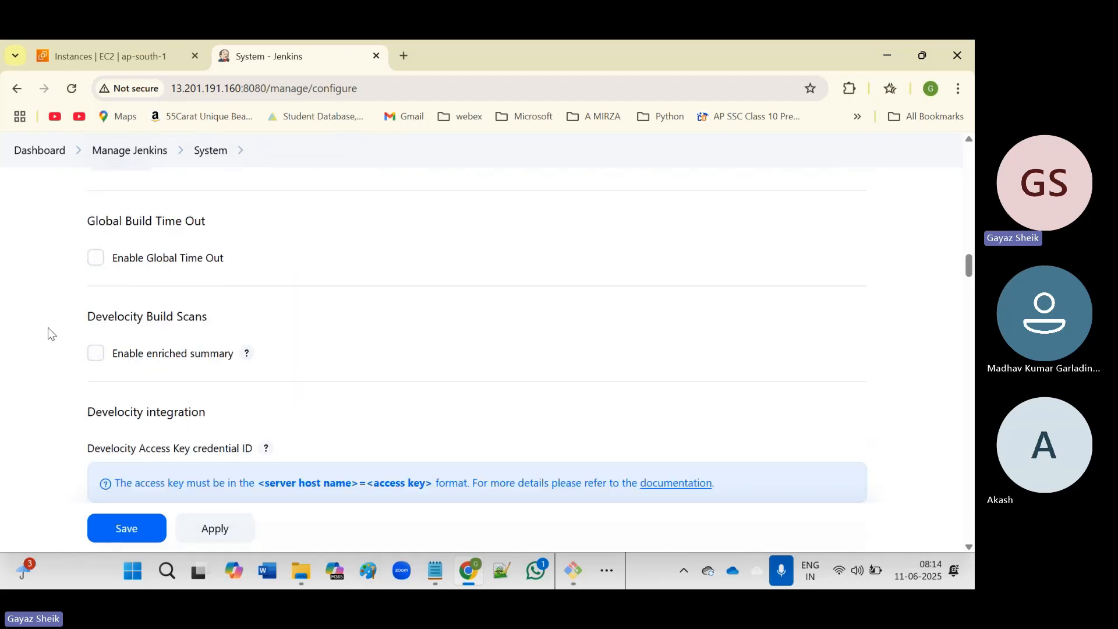
pyautogui.scroll(-5, 48, 327)
pyautogui.scroll(-6, 48, 327)
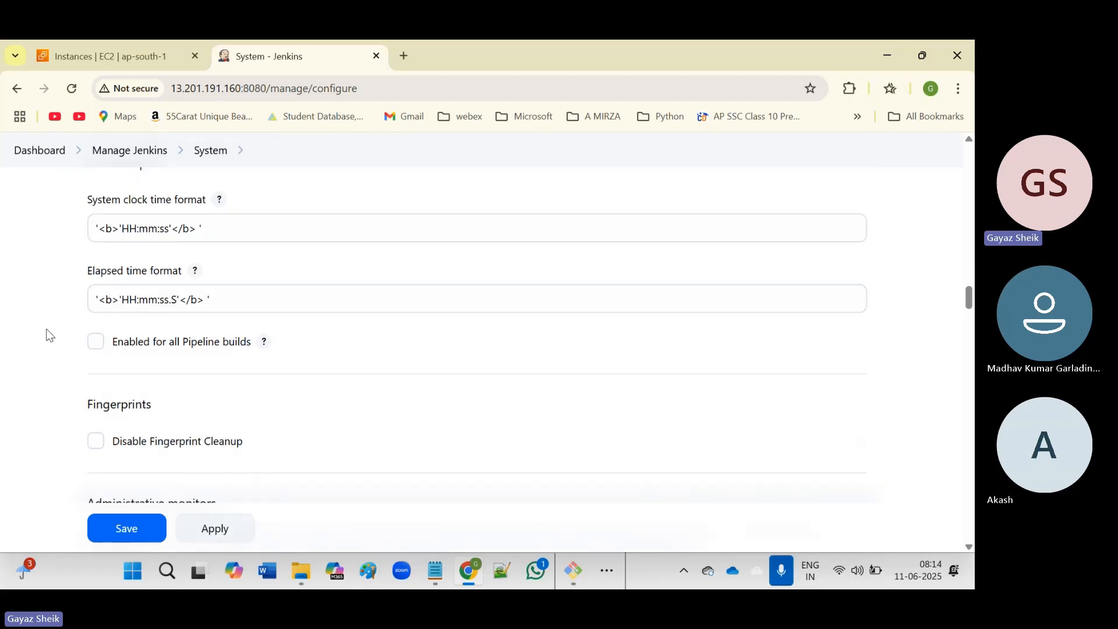
pyautogui.scroll(9, 47, 329)
pyautogui.scroll(20, 48, 332)
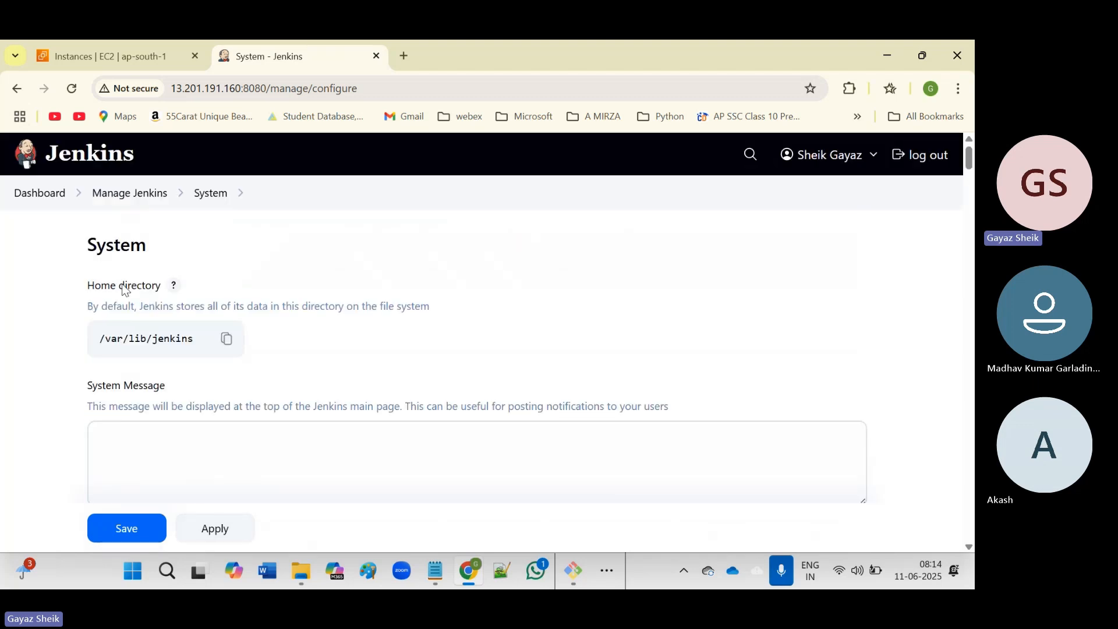
# Return to Manage Jenkins and sign in again with the username and password.
pyautogui.click(141, 193)
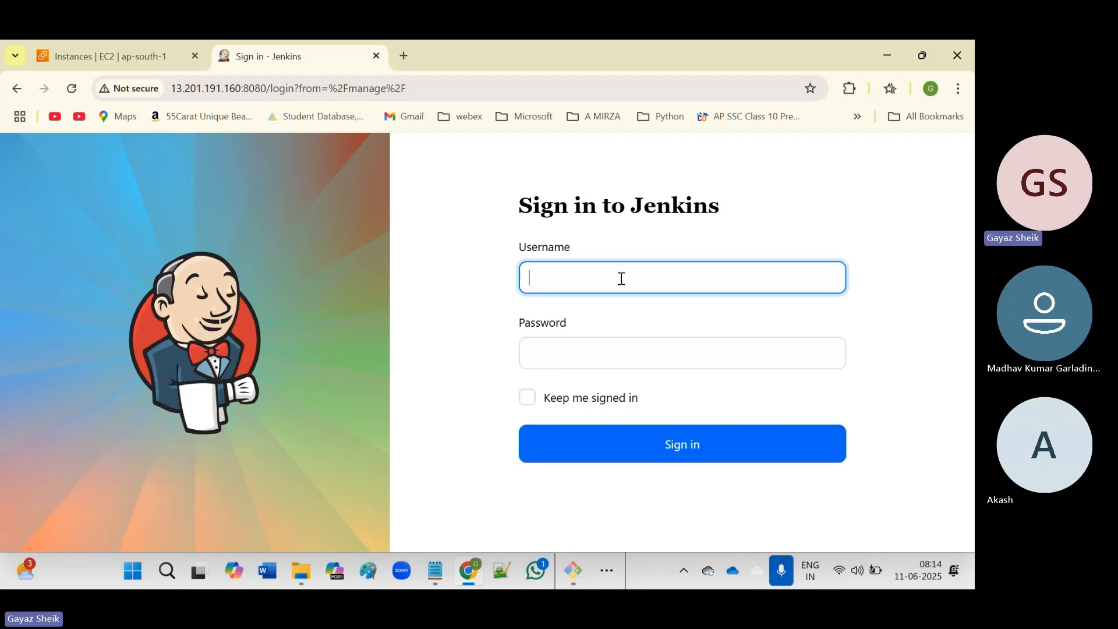
pyautogui.write('skgayaz')
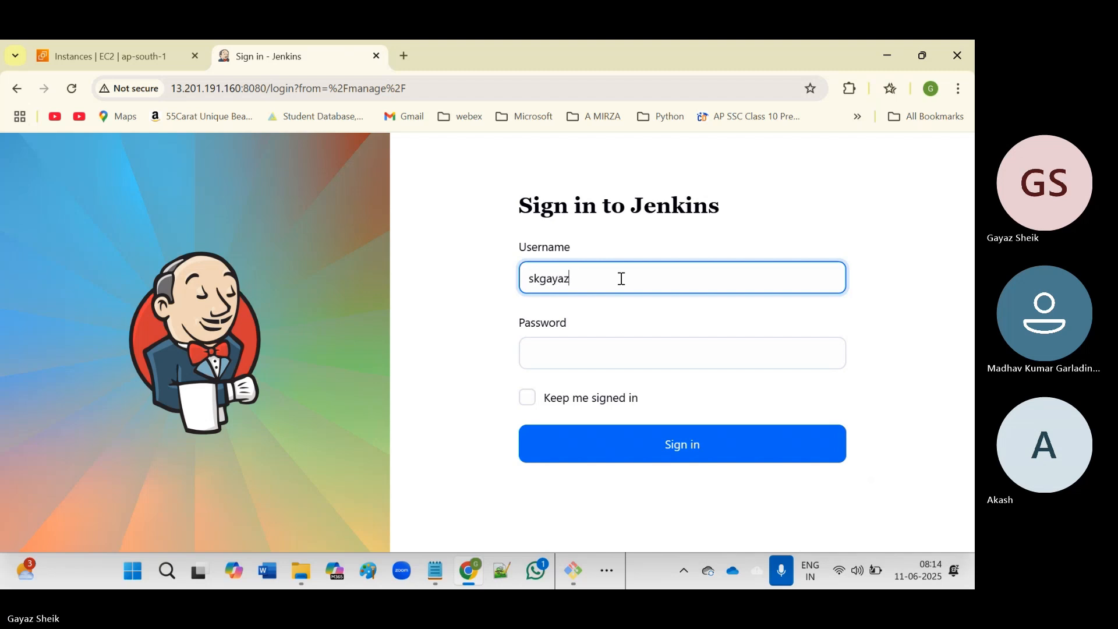
pyautogui.press('Tab')
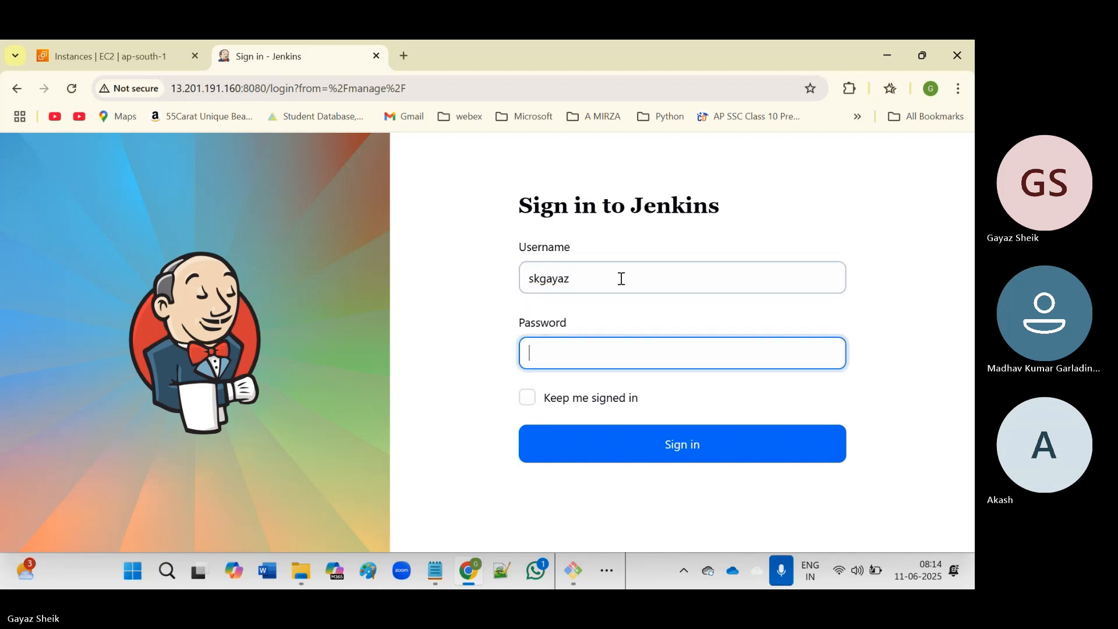
pyautogui.write('•••••••')
pyautogui.press('Return')
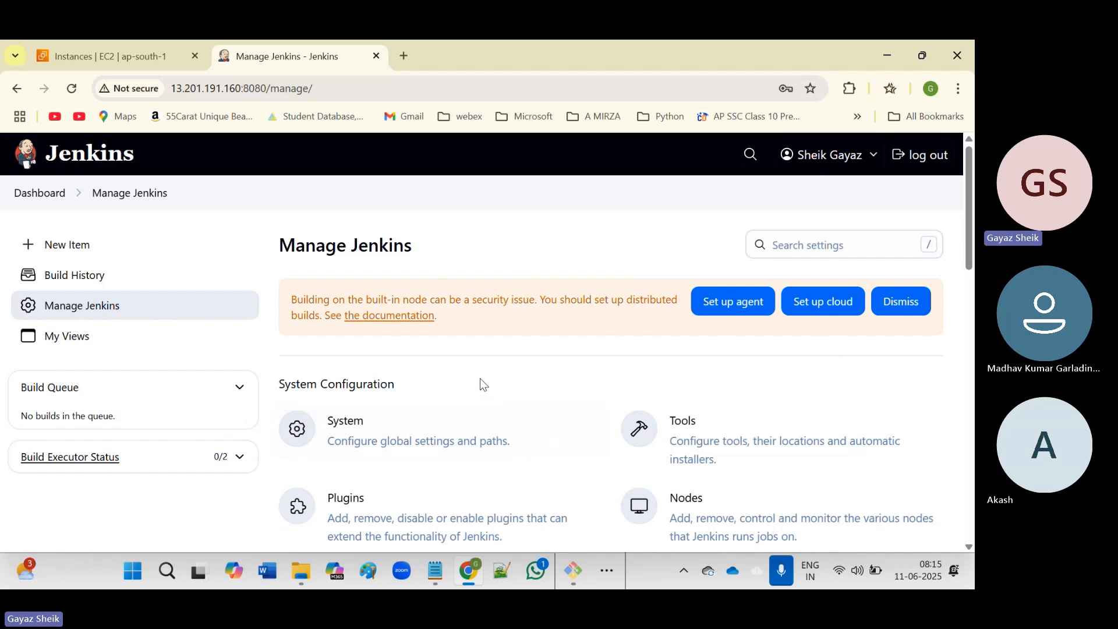
pyautogui.scroll(-5, 478, 379)
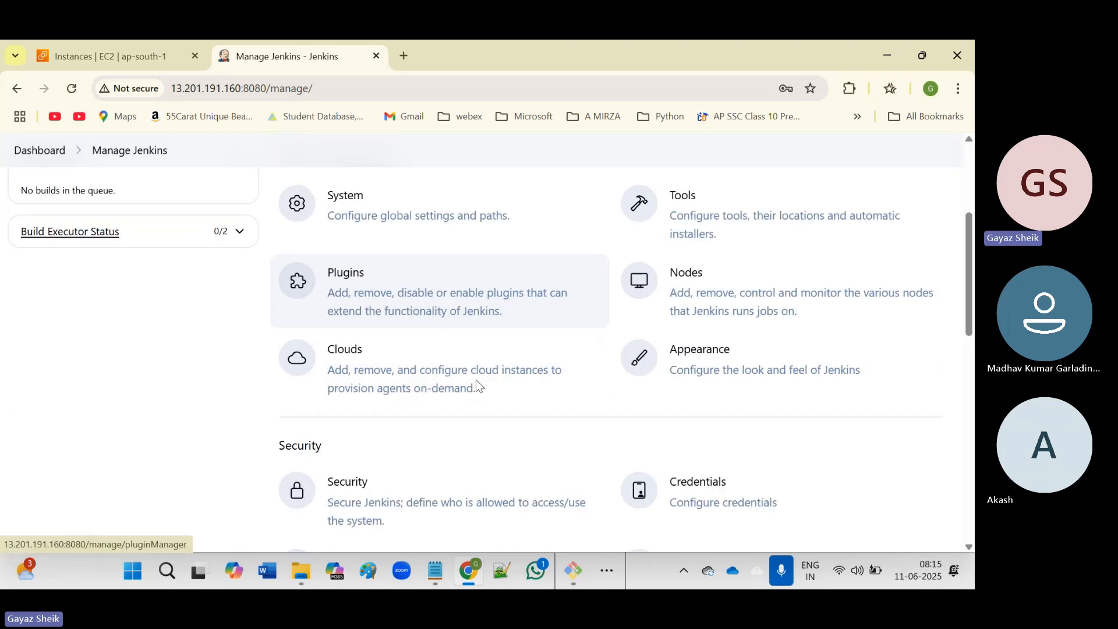
pyautogui.scroll(-3, 475, 380)
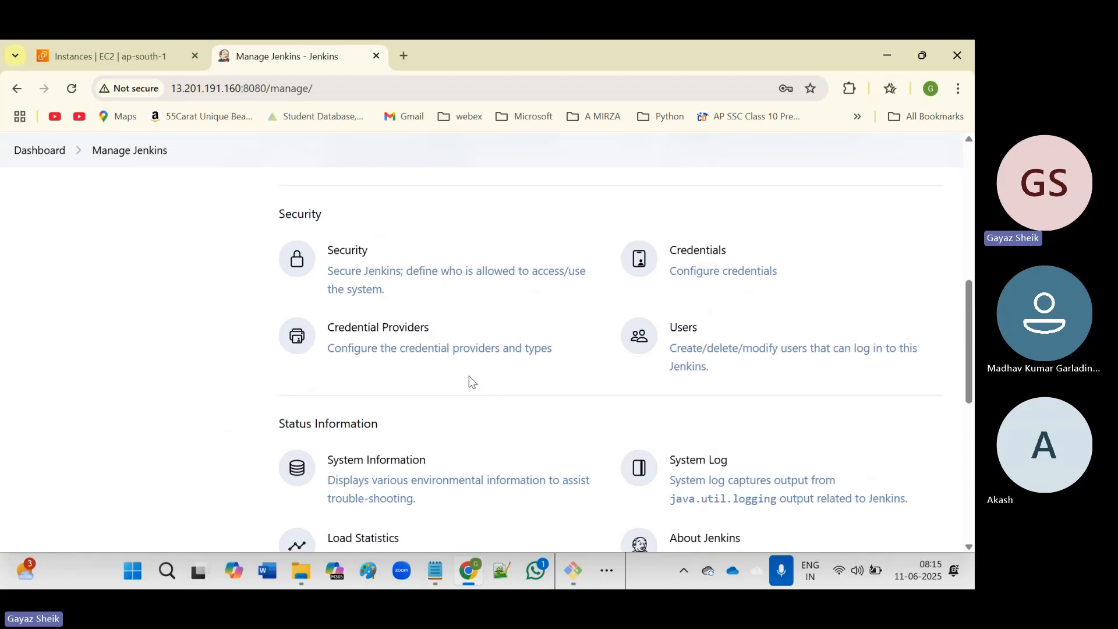
pyautogui.scroll(-1, 469, 377)
pyautogui.scroll(-3, 470, 380)
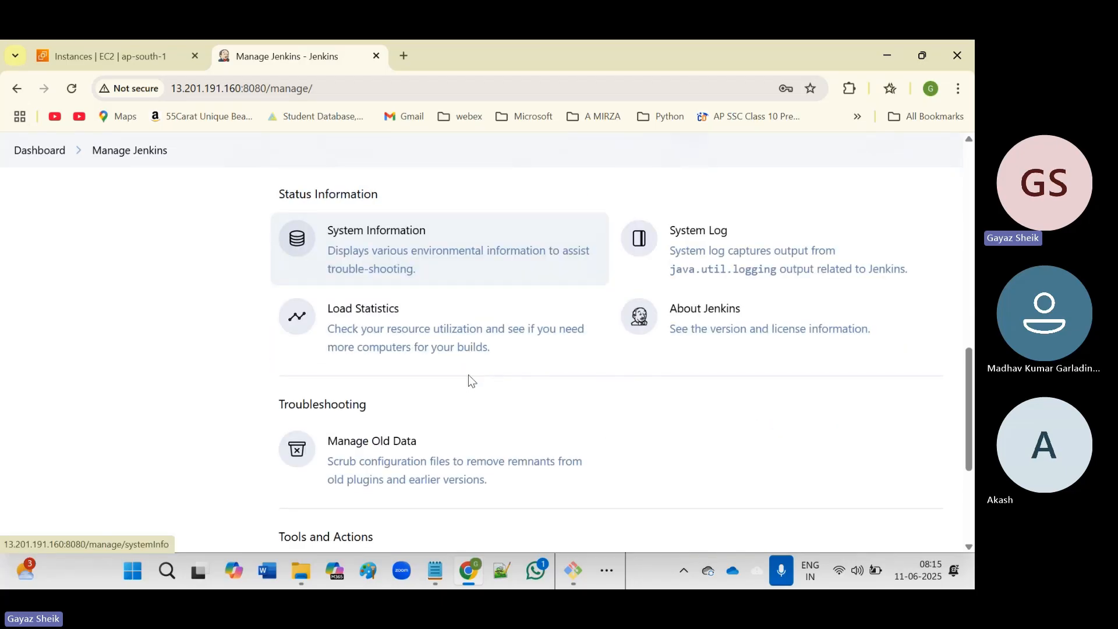
pyautogui.scroll(-1, 469, 379)
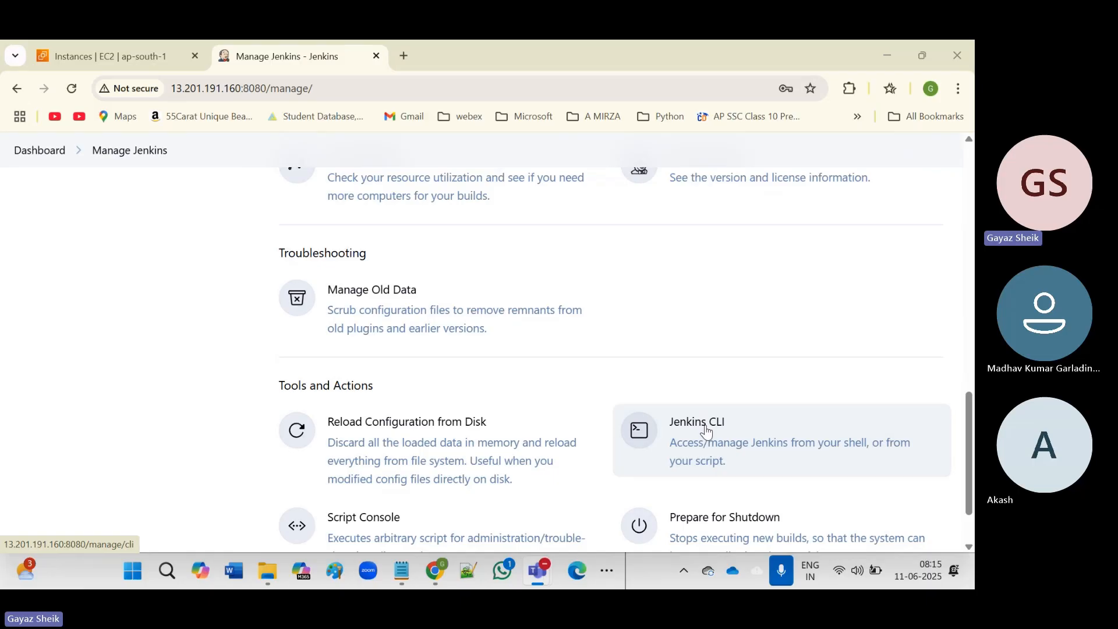
pyautogui.scroll(1, 706, 433)
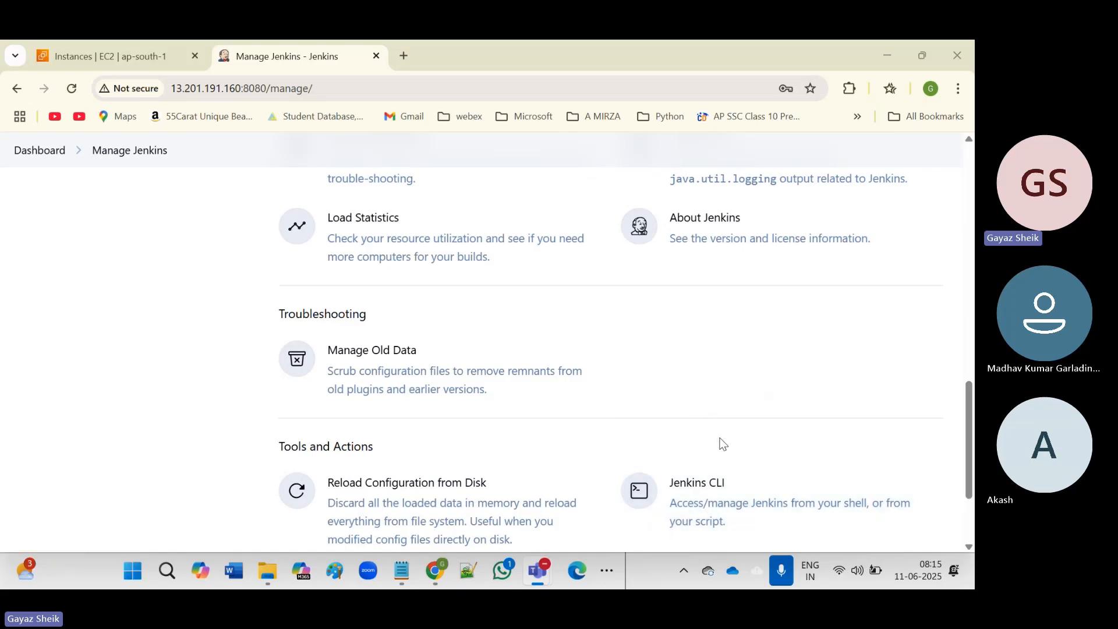
pyautogui.scroll(-1, 779, 467)
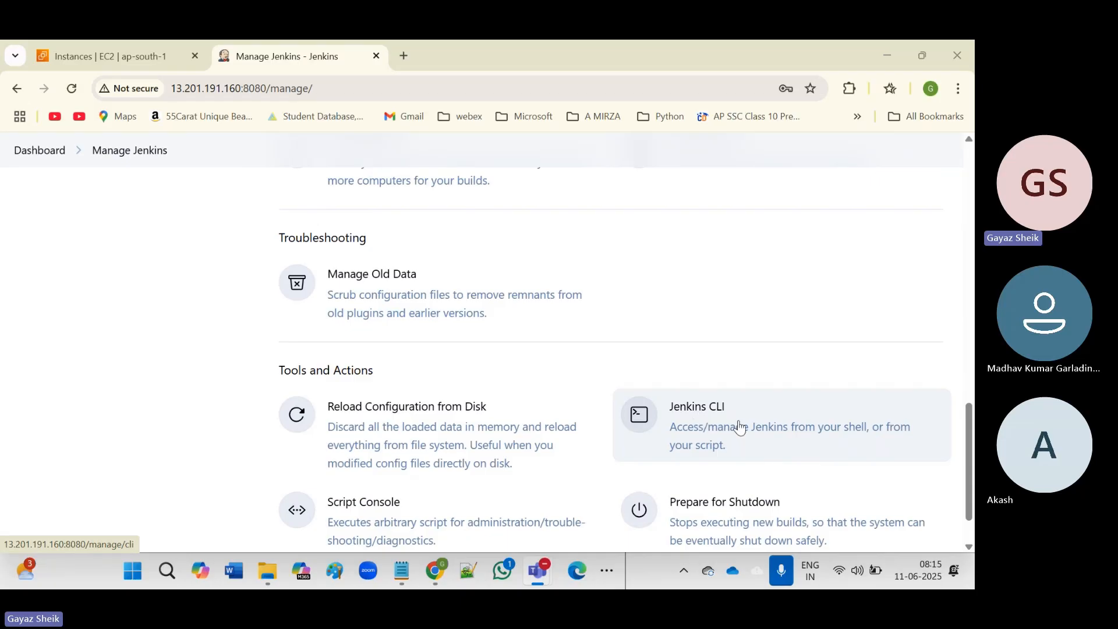
# Open the Jenkins CLI page and highlight the command for running jenkins-cli.jar.
pyautogui.click(701, 418)
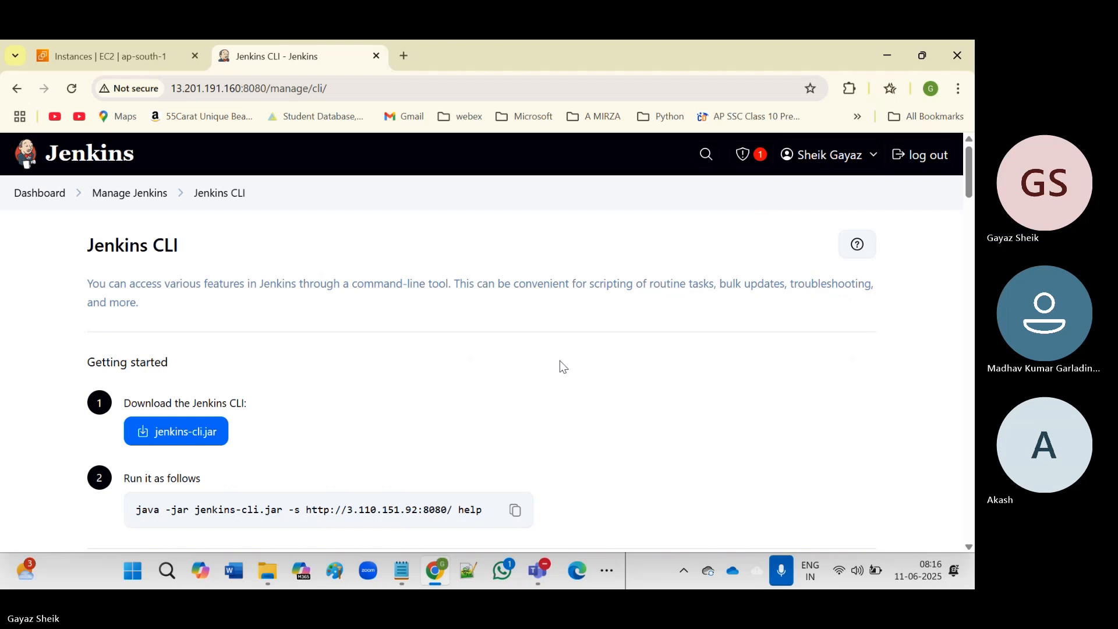
pyautogui.scroll(-5, 559, 362)
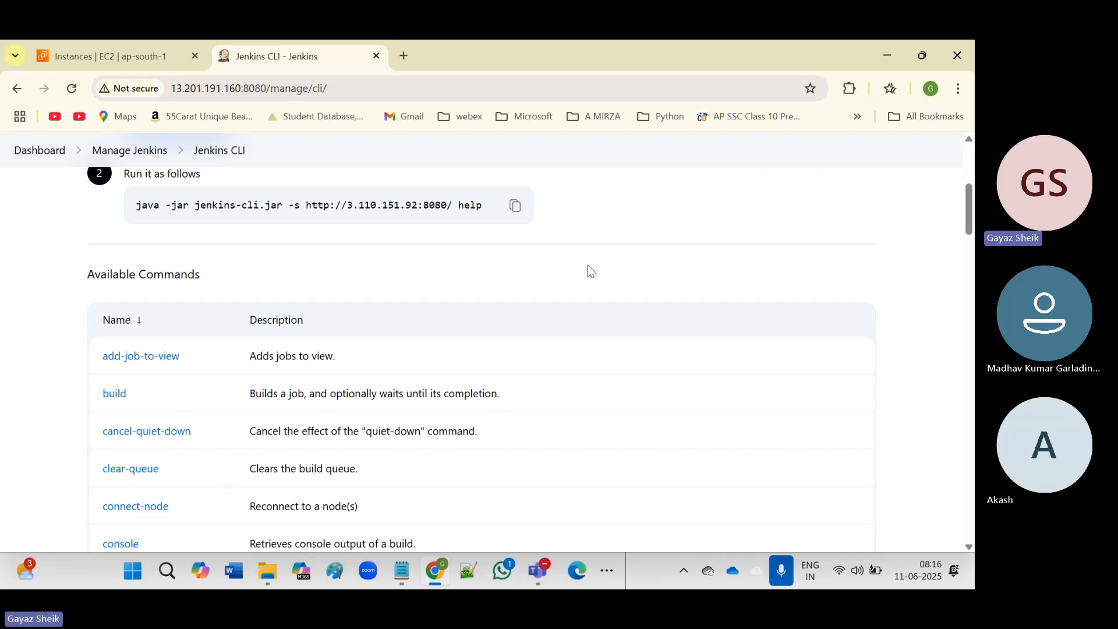
pyautogui.scroll(4, 588, 271)
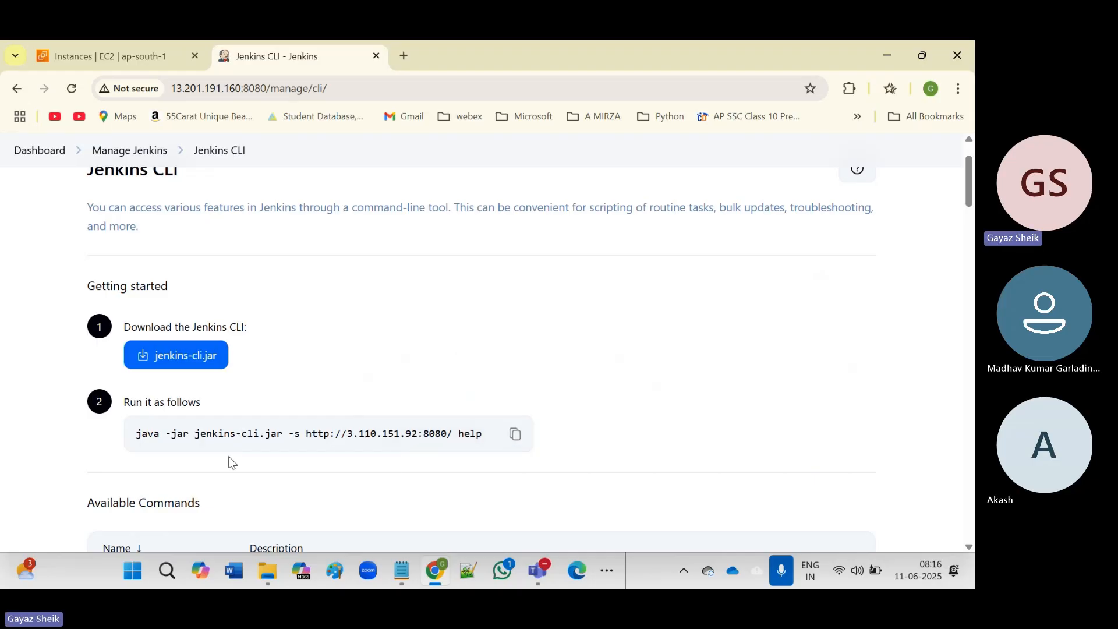
pyautogui.moveTo(136, 433); pyautogui.dragTo(430, 433)
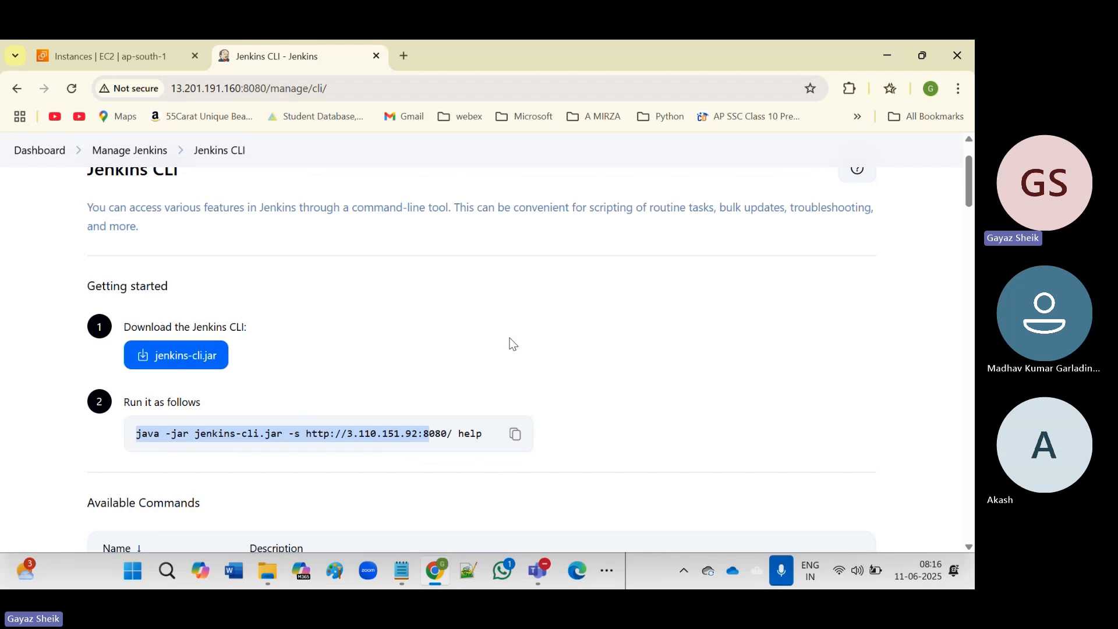
pyautogui.scroll(-2, 511, 342)
pyautogui.scroll(-2, 510, 344)
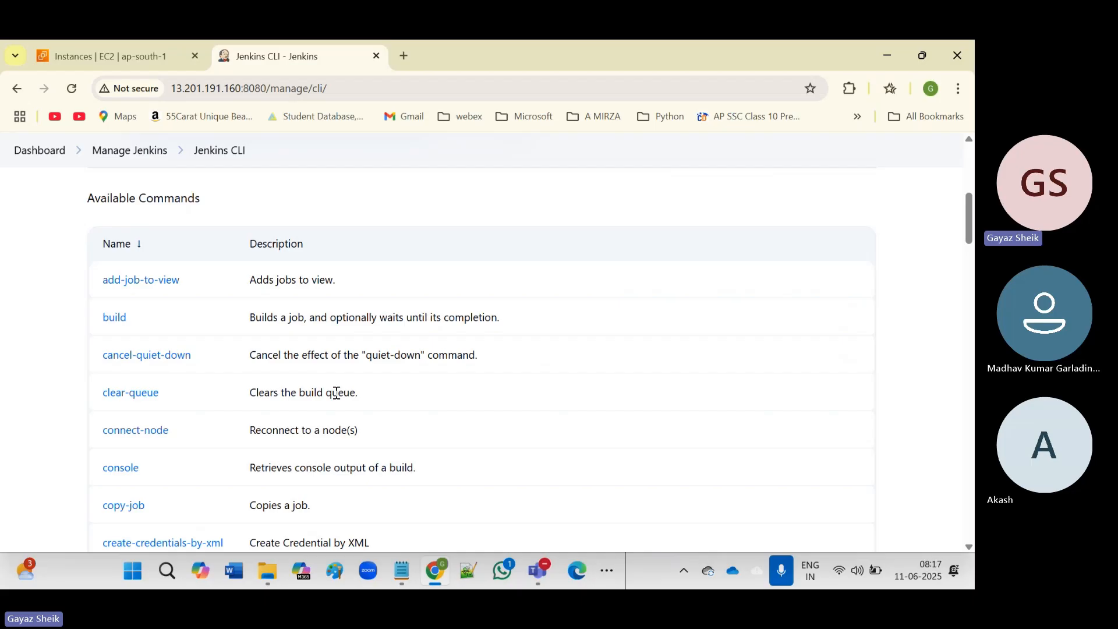
# Scroll through the full Available Commands list, then go back to Manage Jenkins.
pyautogui.scroll(-3, 336, 394)
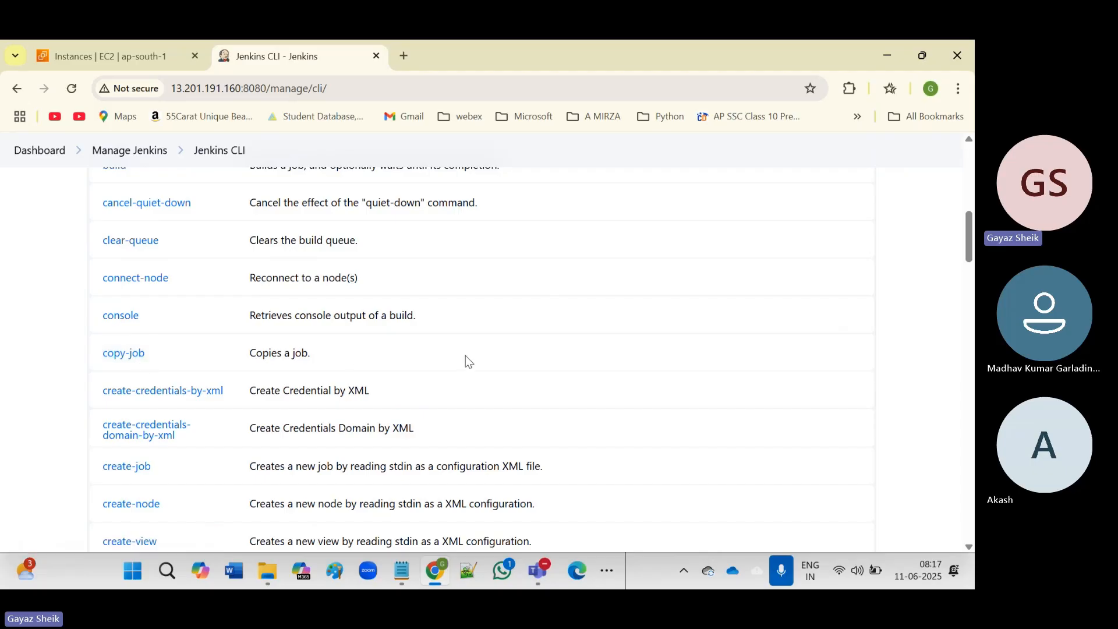
pyautogui.scroll(-3, 466, 356)
pyautogui.scroll(-3, 465, 360)
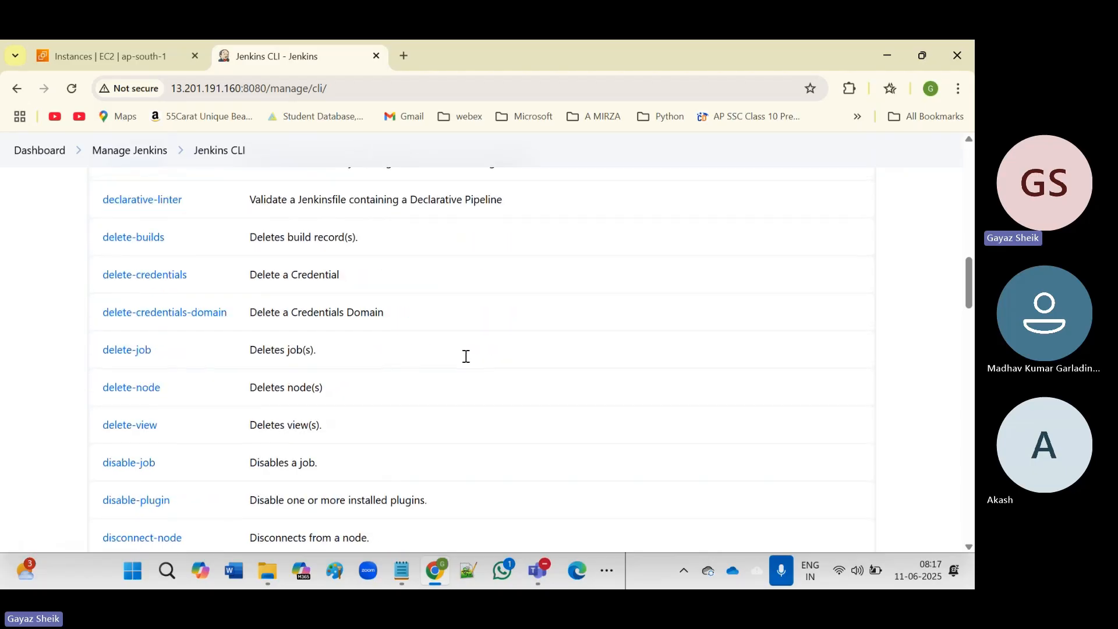
pyautogui.scroll(-3, 465, 360)
pyautogui.scroll(-4, 464, 357)
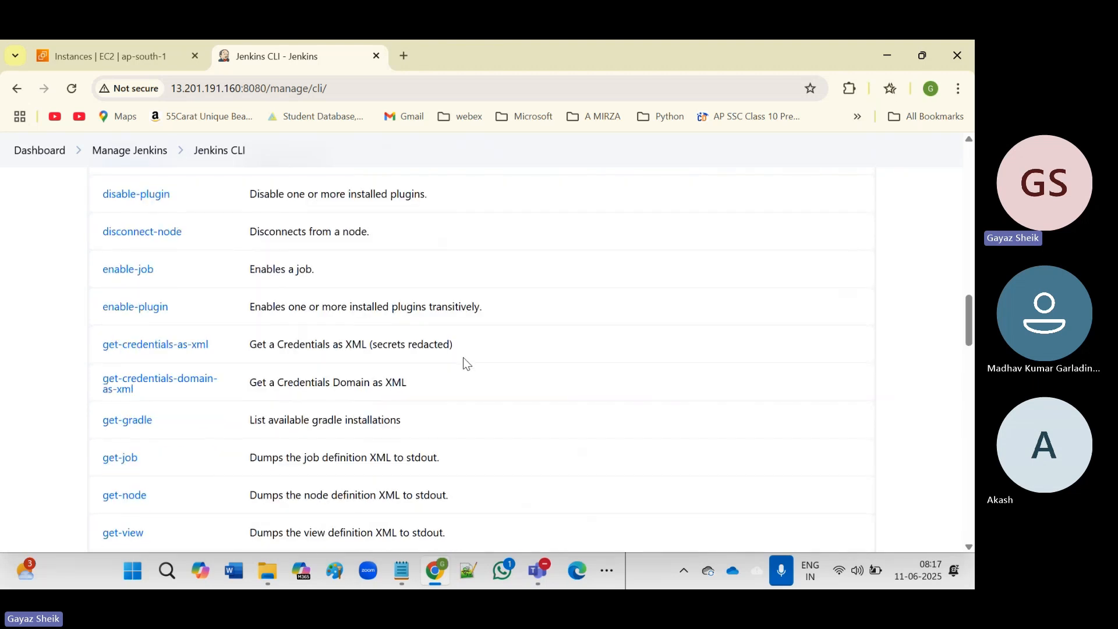
pyautogui.scroll(-2, 465, 358)
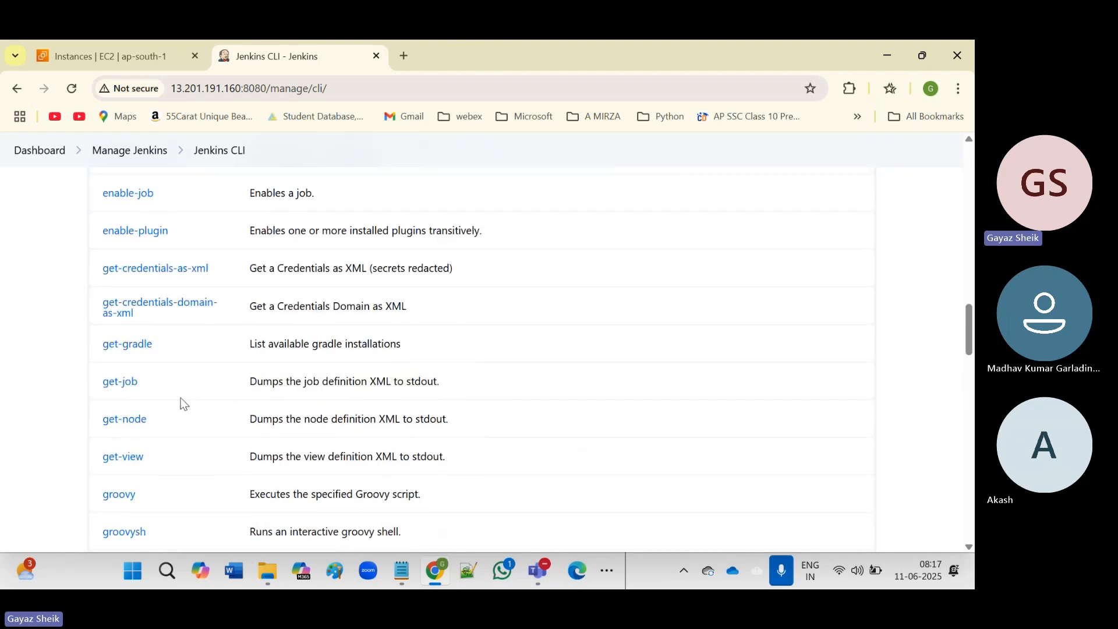
pyautogui.scroll(-4, 184, 403)
pyautogui.scroll(-5, 184, 403)
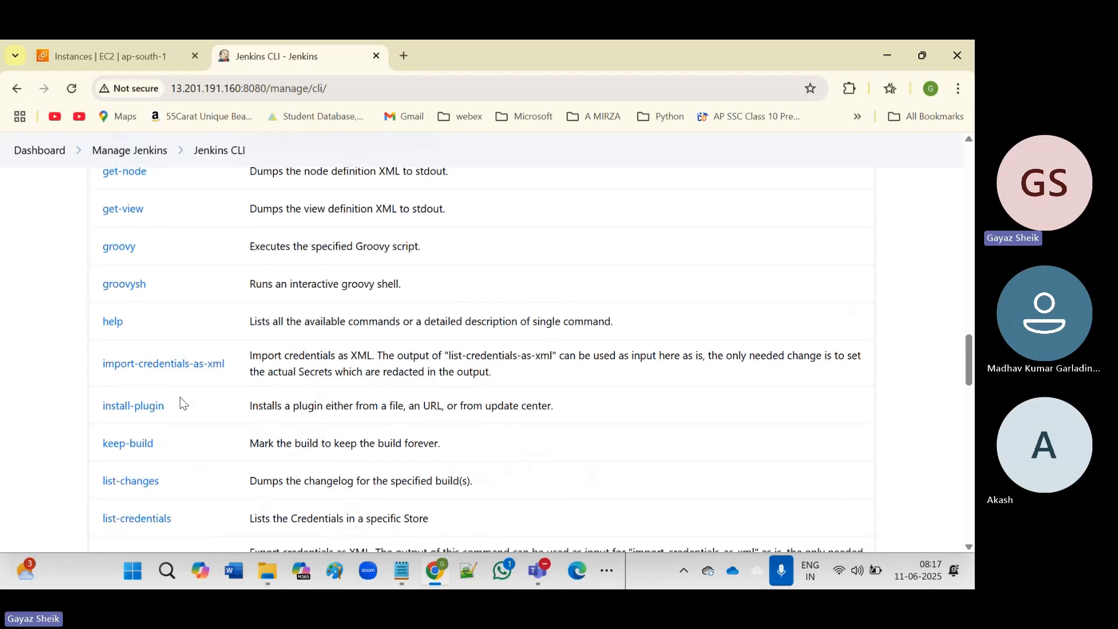
pyautogui.scroll(-3, 184, 403)
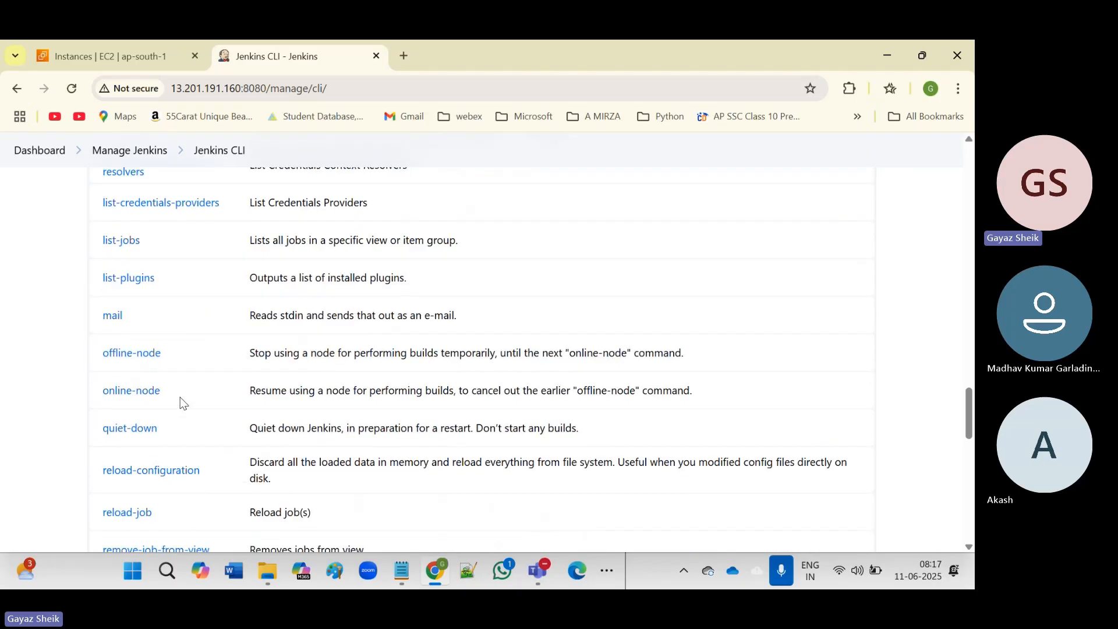
pyautogui.scroll(-5, 184, 403)
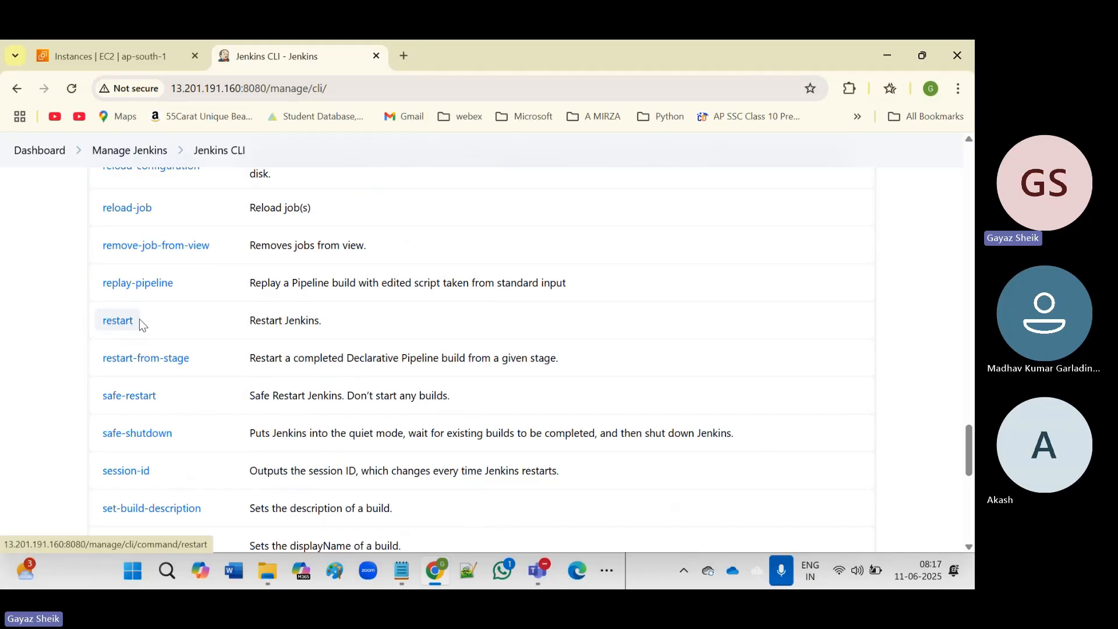
pyautogui.scroll(-6, 357, 373)
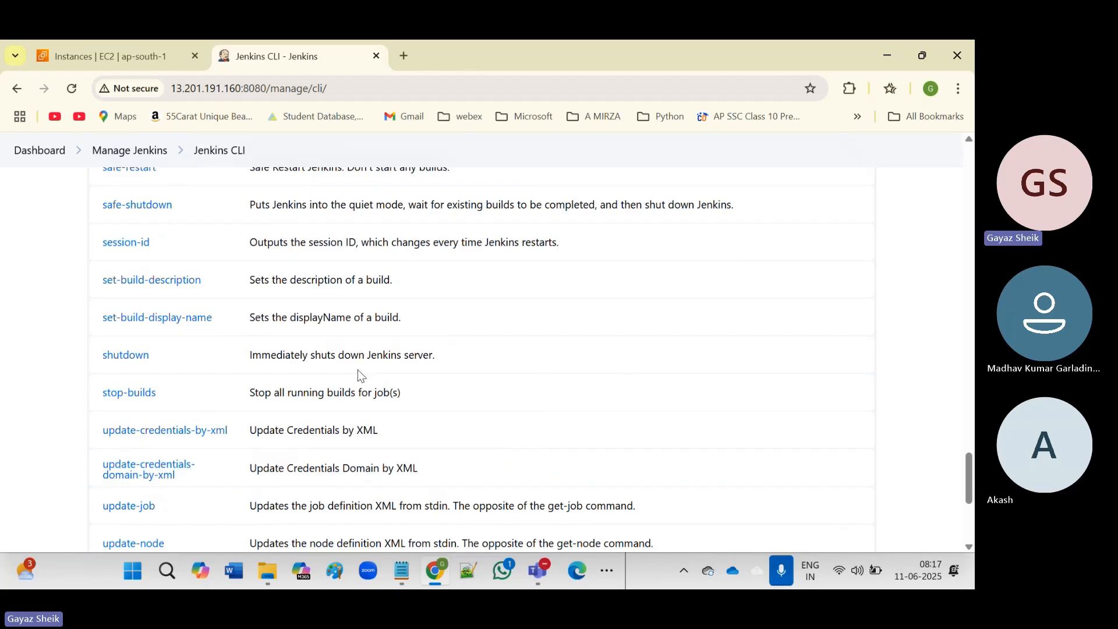
pyautogui.scroll(-3, 358, 370)
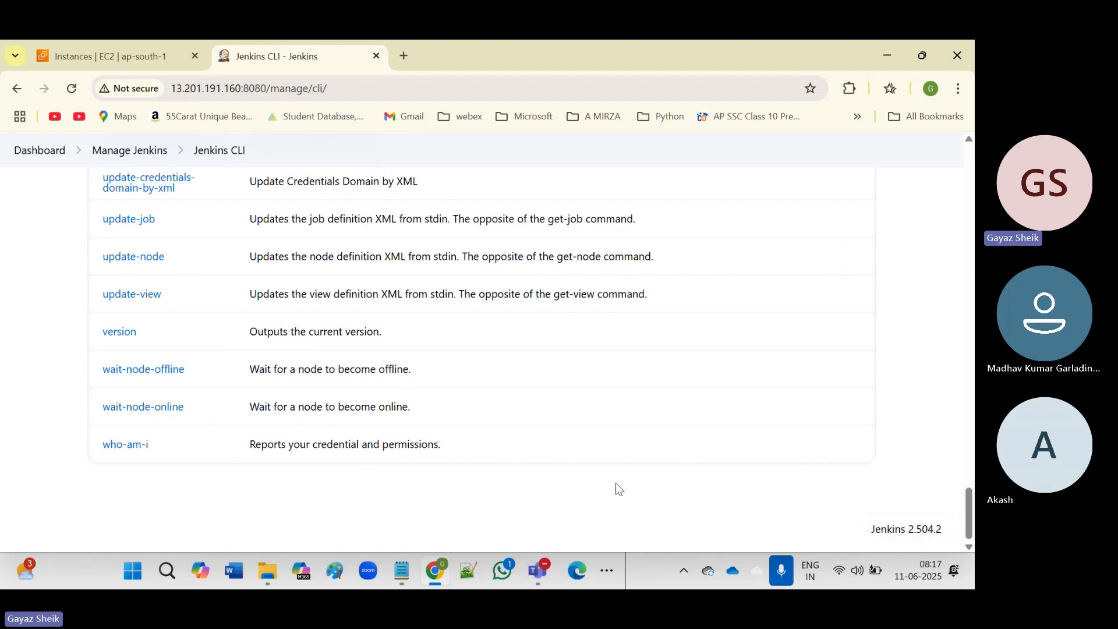
pyautogui.scroll(15, 612, 428)
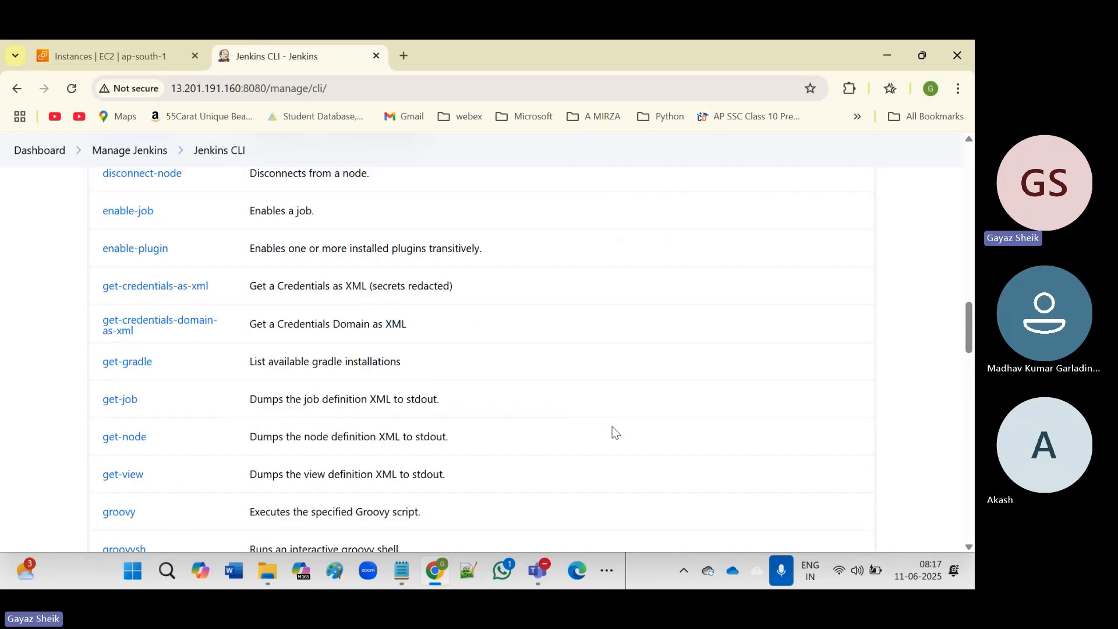
pyautogui.scroll(15, 613, 427)
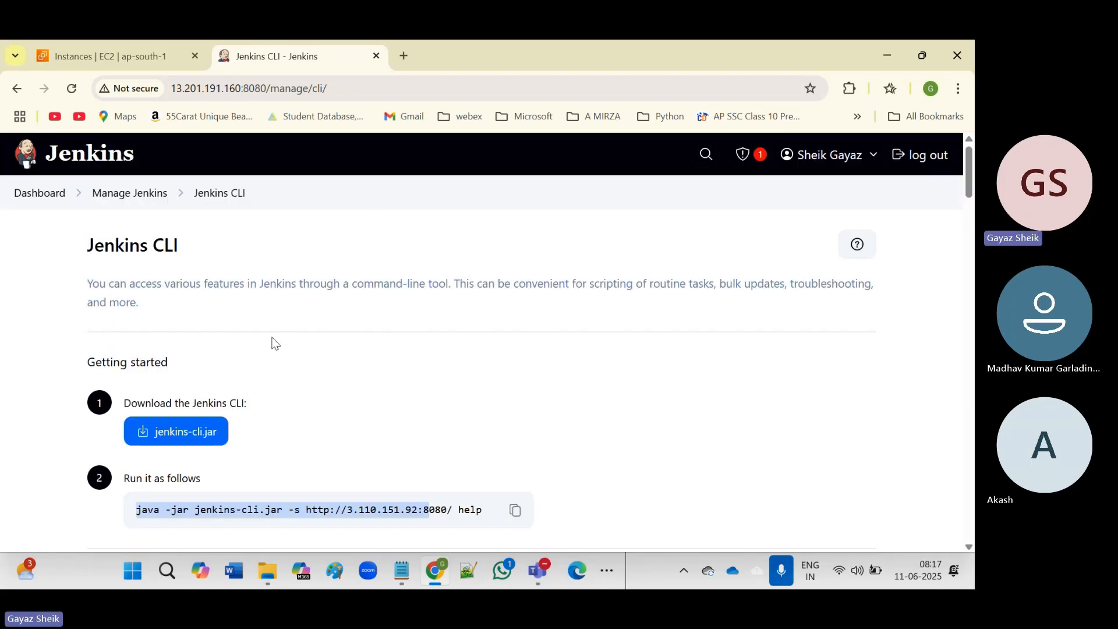
pyautogui.click(136, 198)
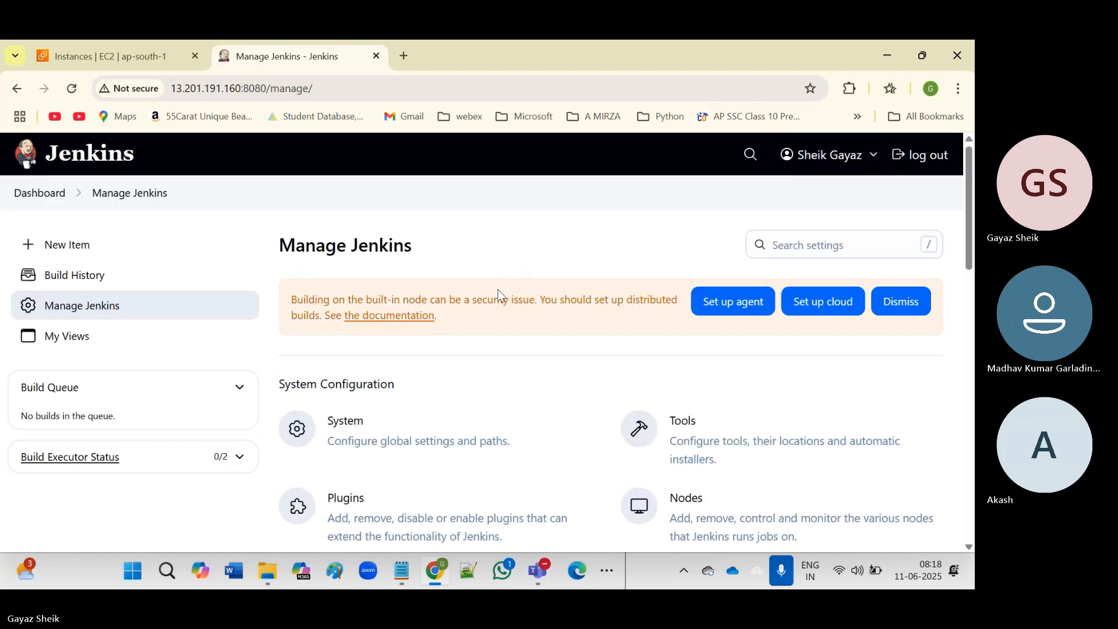
pyautogui.scroll(-8, 519, 433)
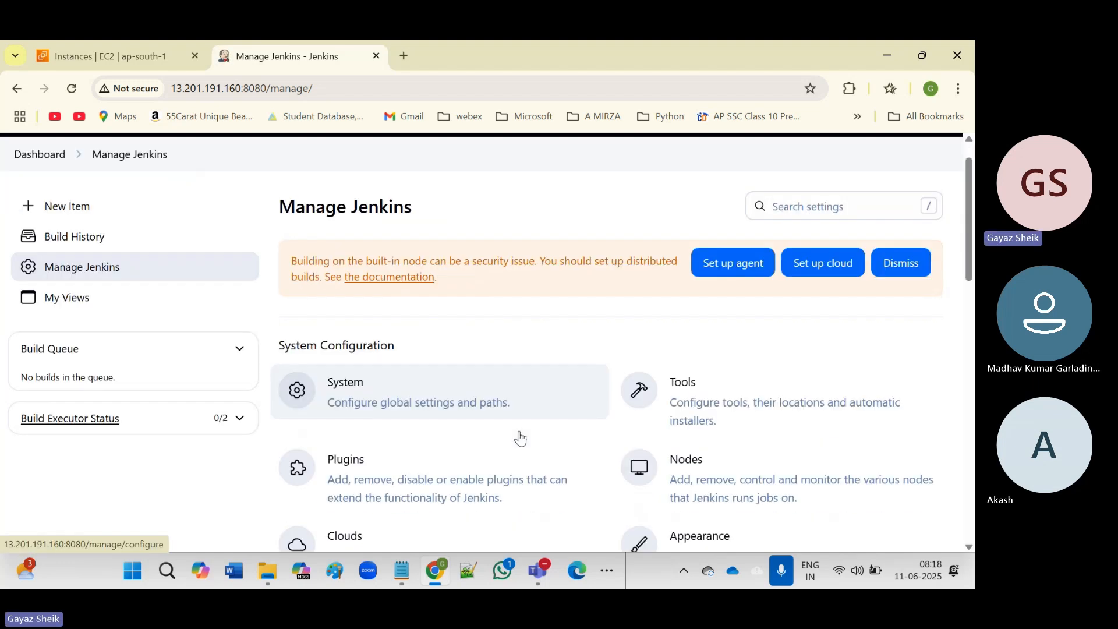
pyautogui.scroll(-3, 518, 434)
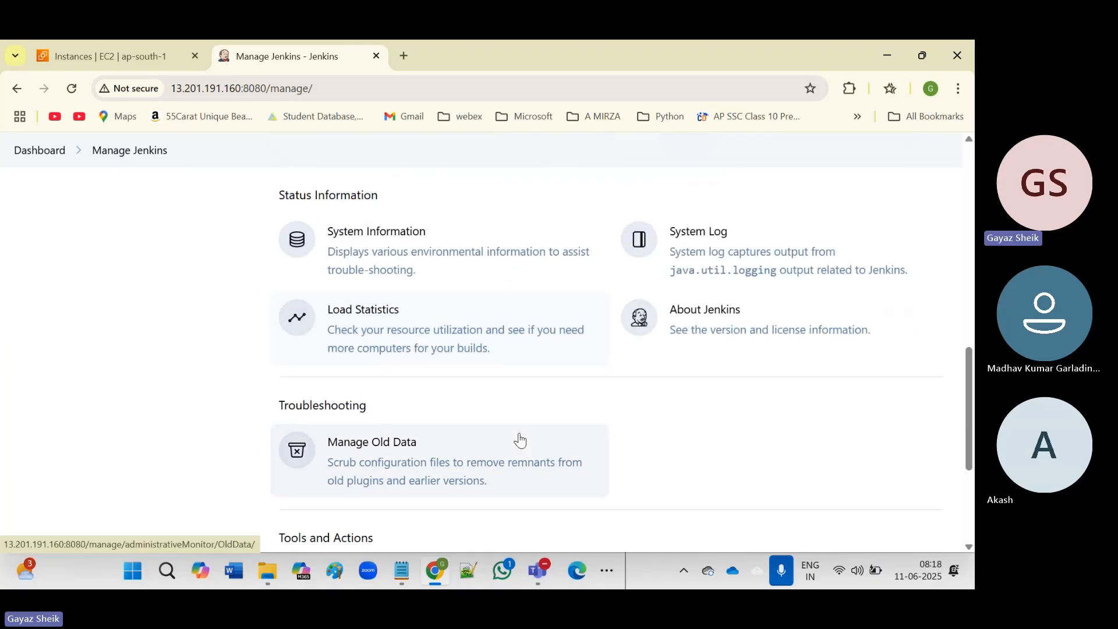
pyautogui.scroll(-4, 520, 440)
pyautogui.scroll(2, 520, 441)
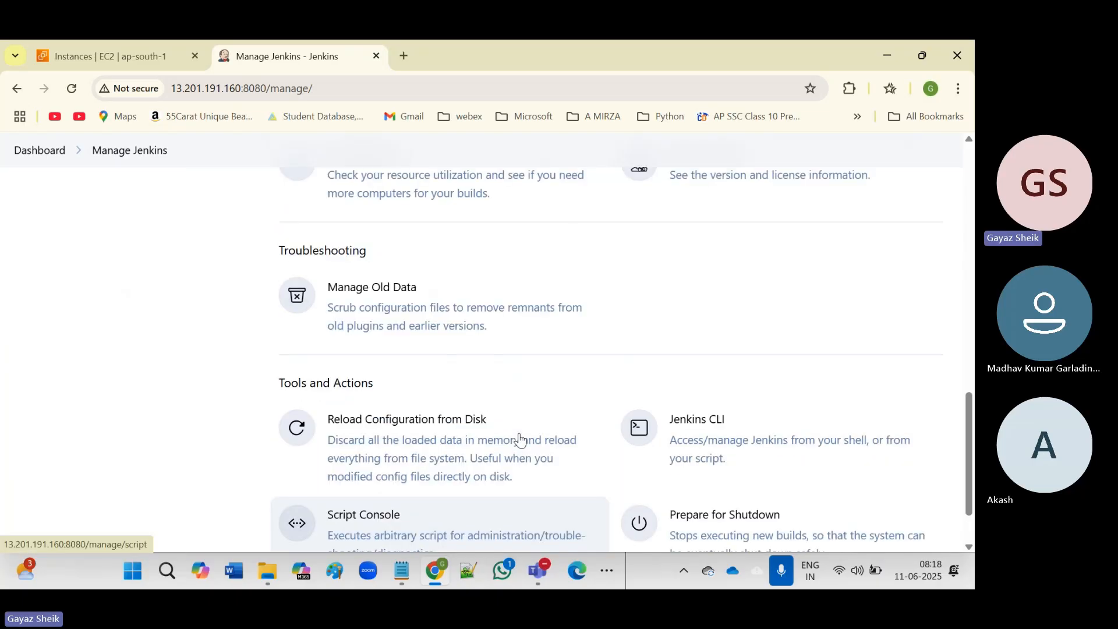
pyautogui.scroll(3, 520, 441)
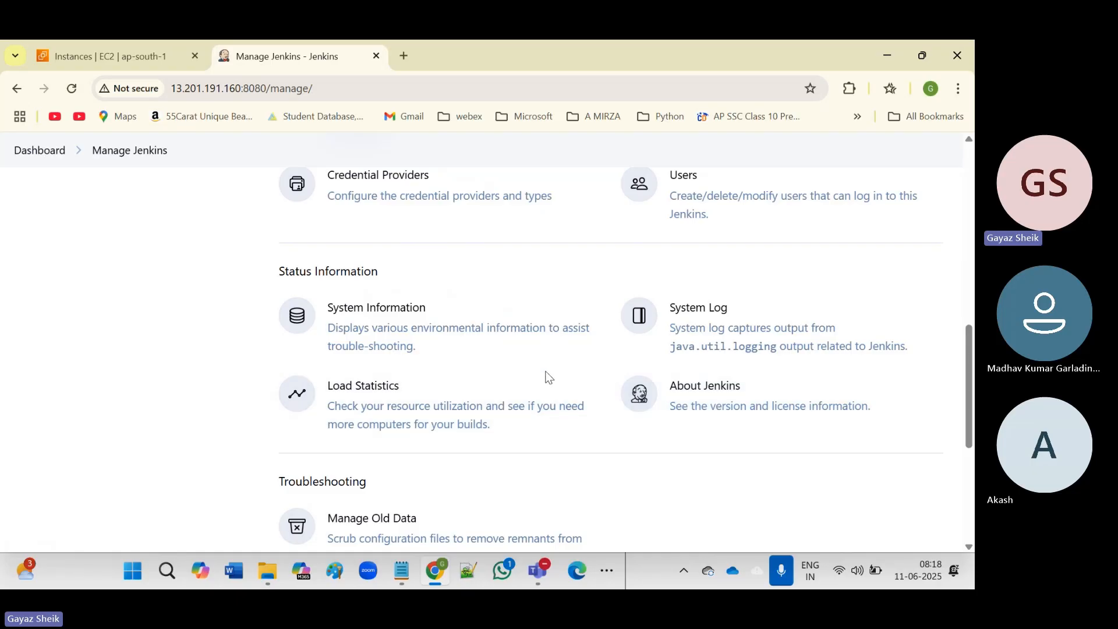
pyautogui.scroll(-5, 545, 373)
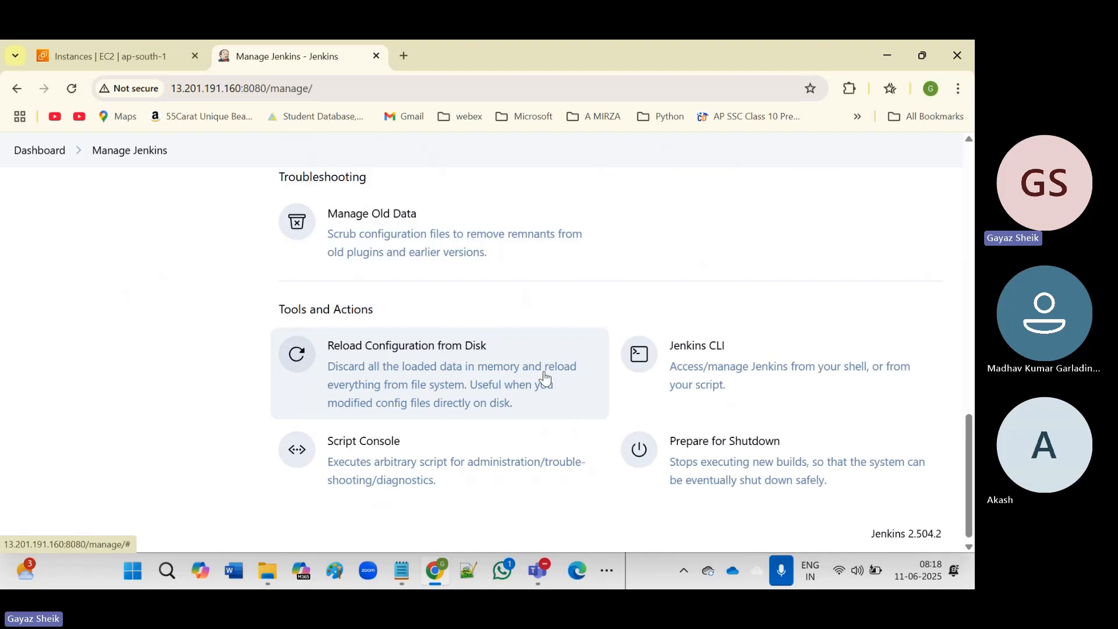
pyautogui.scroll(12, 545, 377)
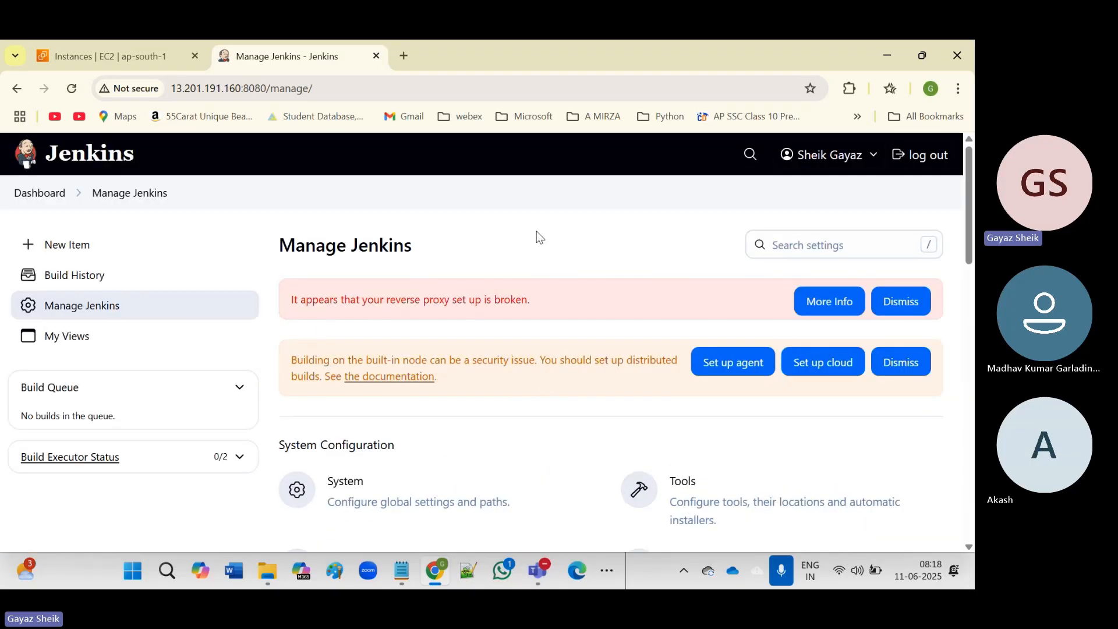
# Go to the Dashboard, highlight its welcome message, and start a New Item.
pyautogui.click(38, 198)
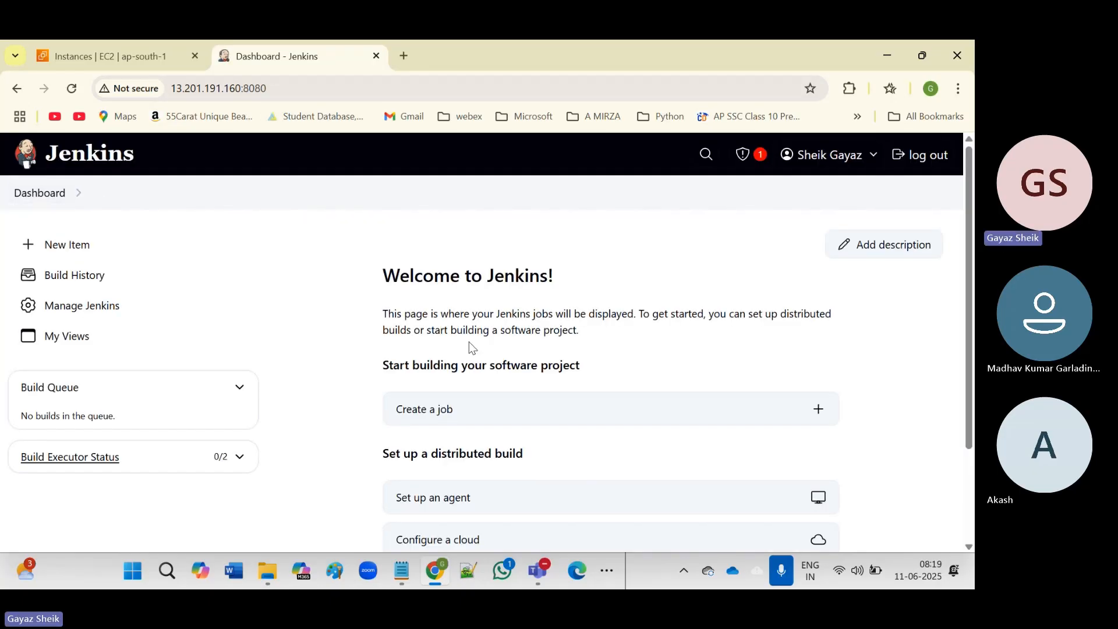
pyautogui.moveTo(389, 276); pyautogui.dragTo(559, 300)
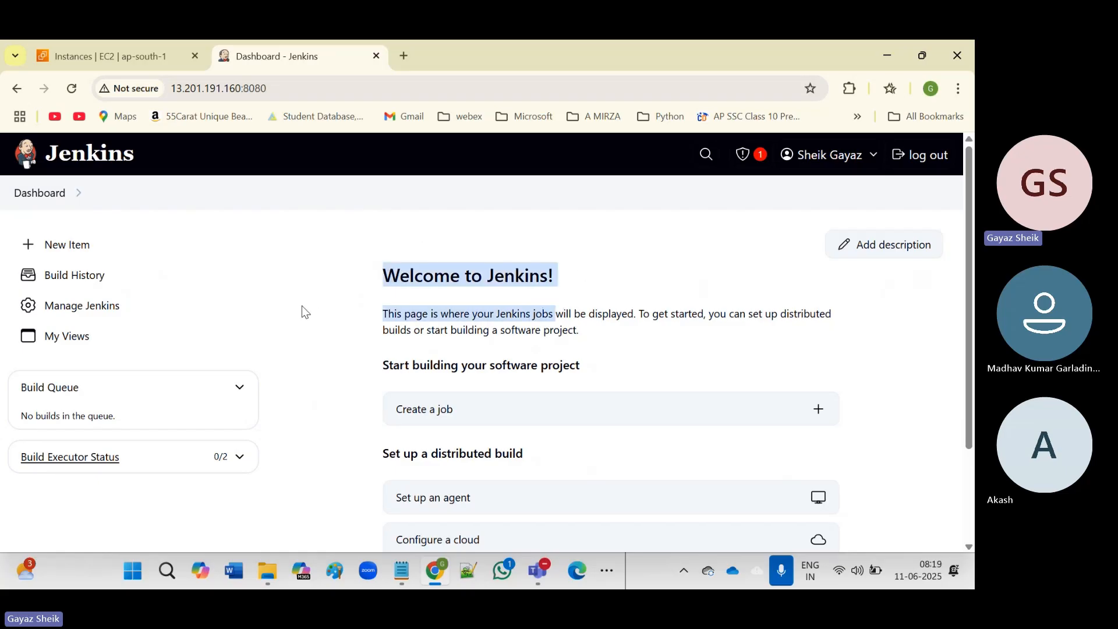
pyautogui.click(62, 252)
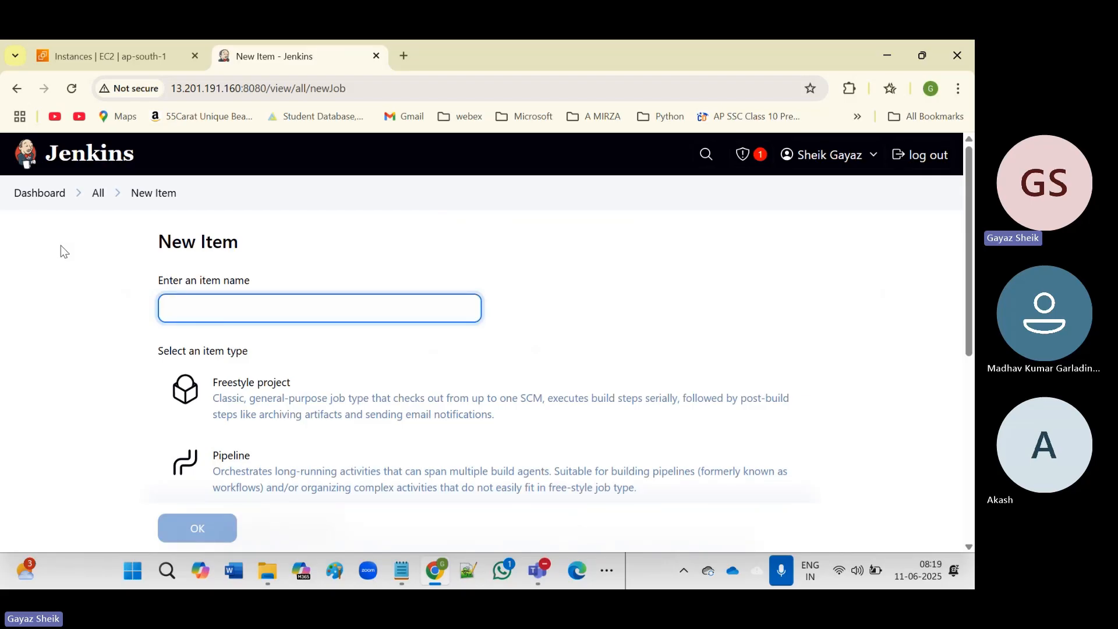
# Enter My_project1 as the new item's name.
pyautogui.click(234, 309)
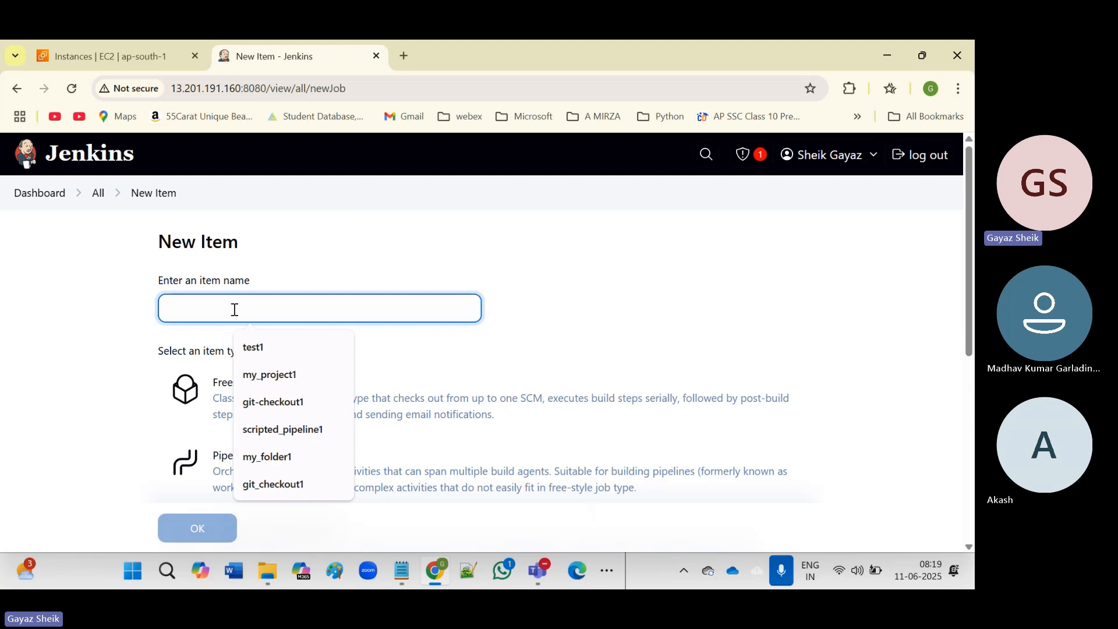
pyautogui.write('M')
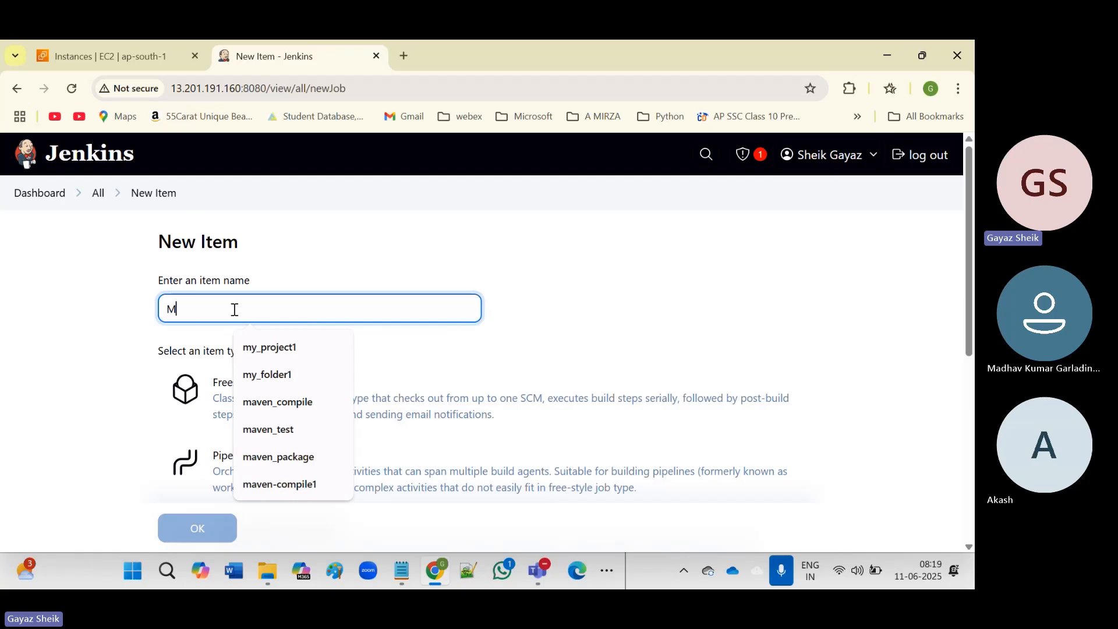
pyautogui.write('y-')
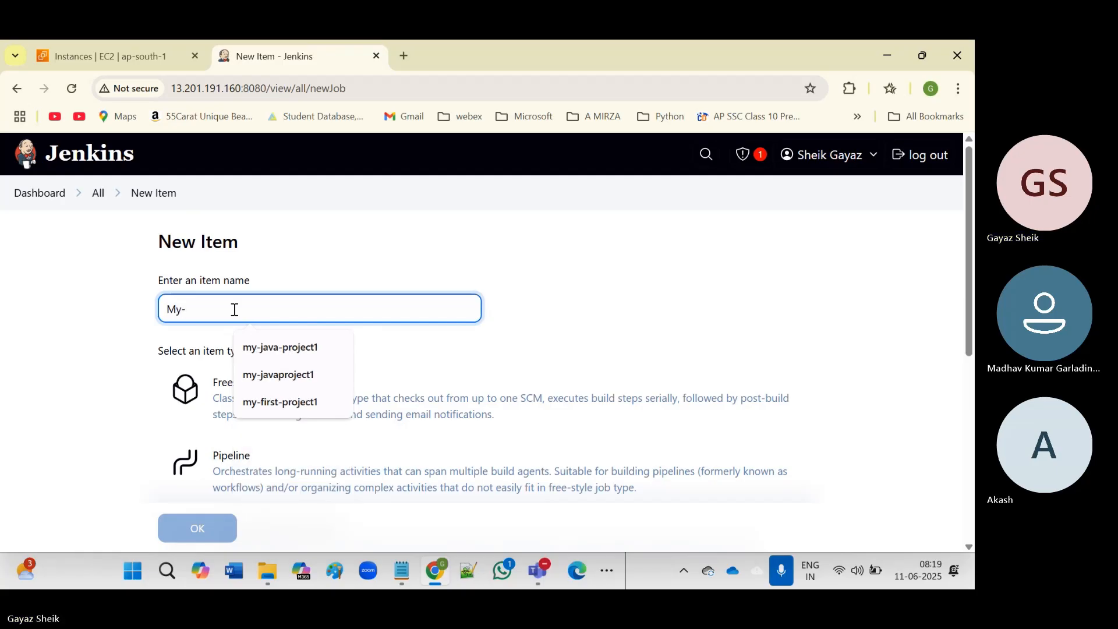
pyautogui.press('BackSpace')
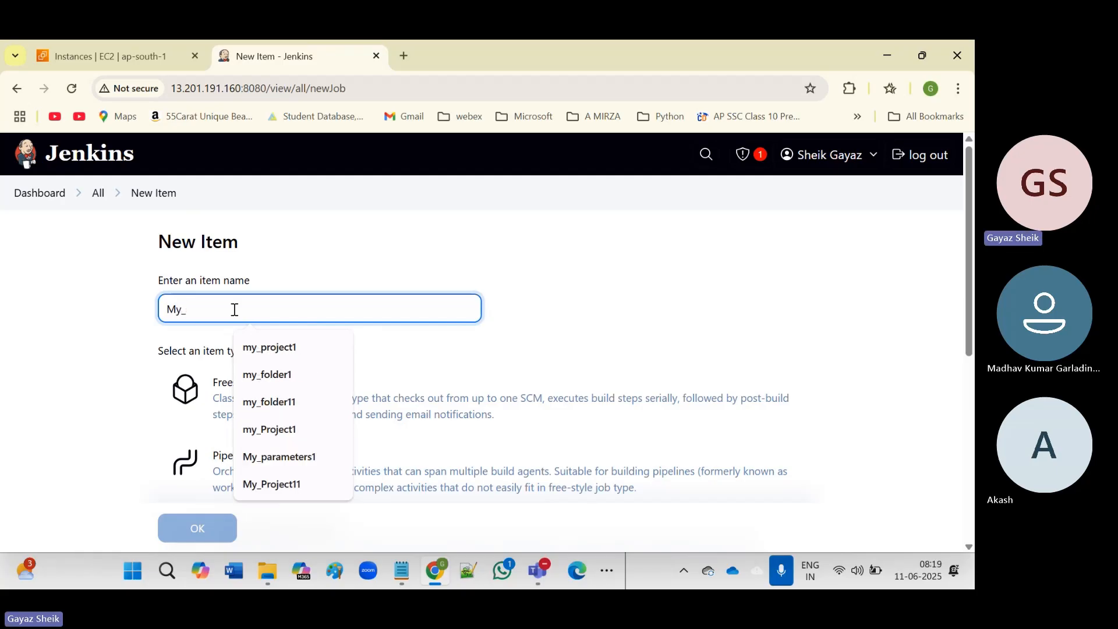
pyautogui.write('_proje')
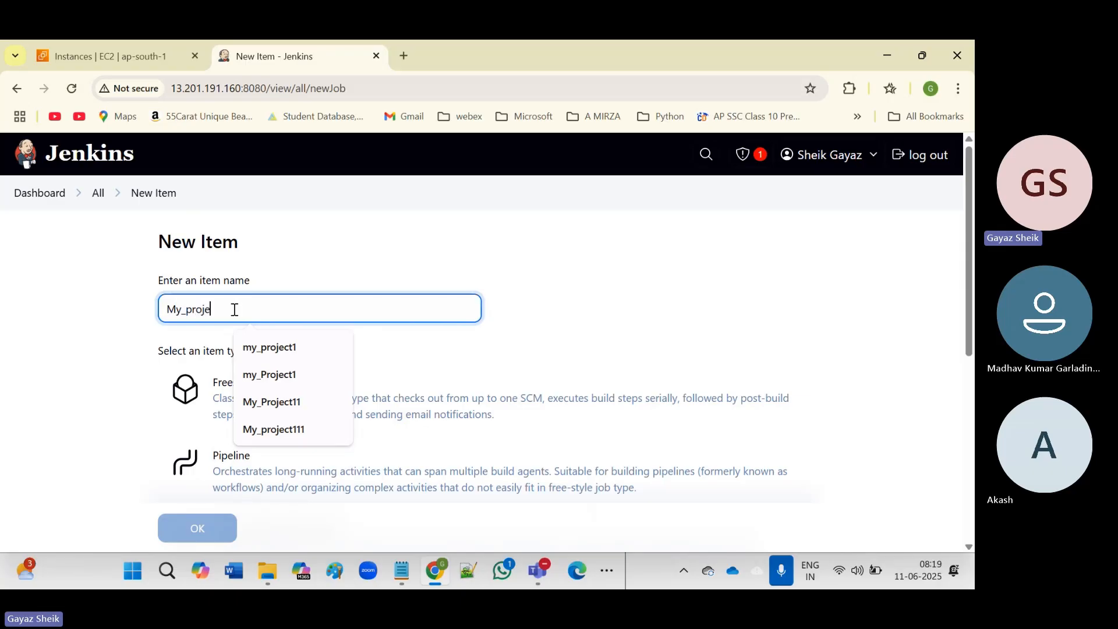
pyautogui.write('ct1')
pyautogui.press('Left')
pyautogui.press('Right')
# Confirm the item name My_project1 and select Freestyle project as its type.
pyautogui.click(447, 243)
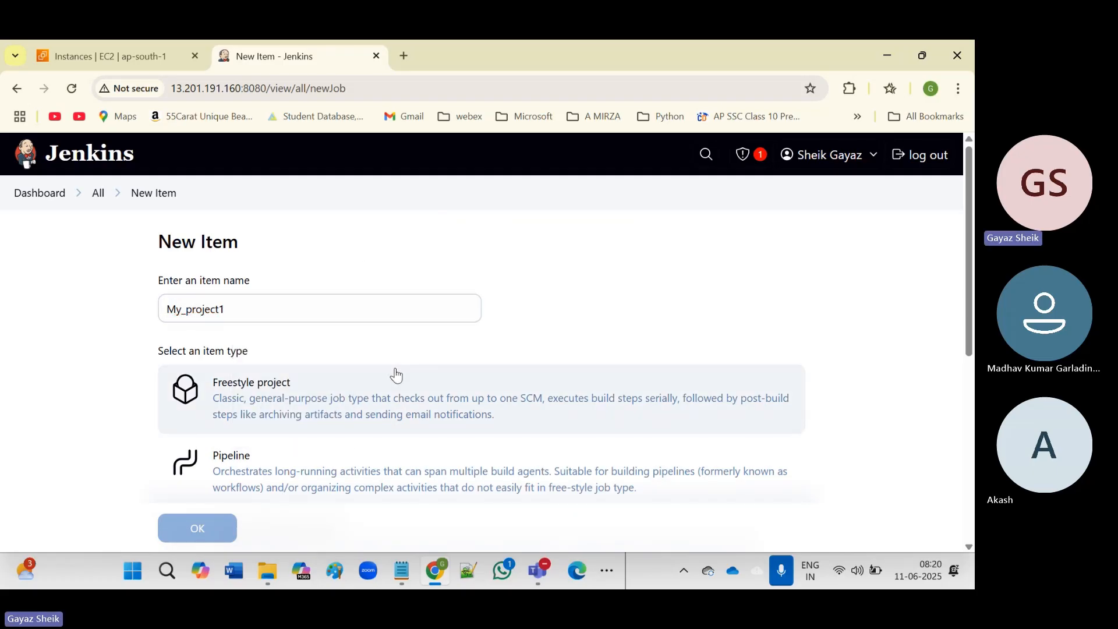
pyautogui.scroll(-5, 343, 338)
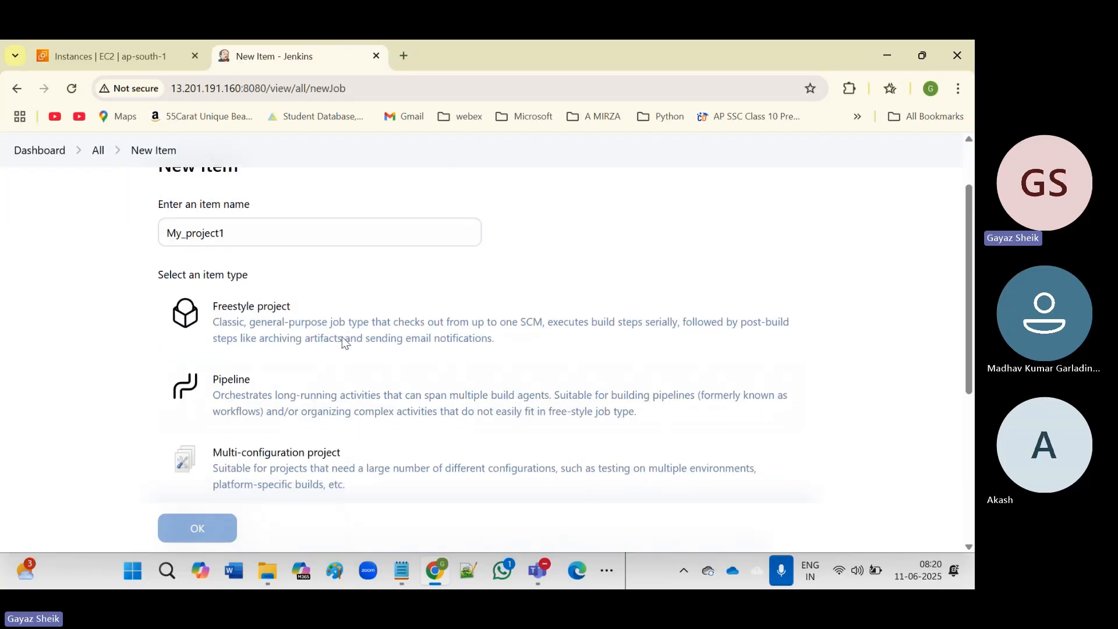
pyautogui.scroll(10, 343, 343)
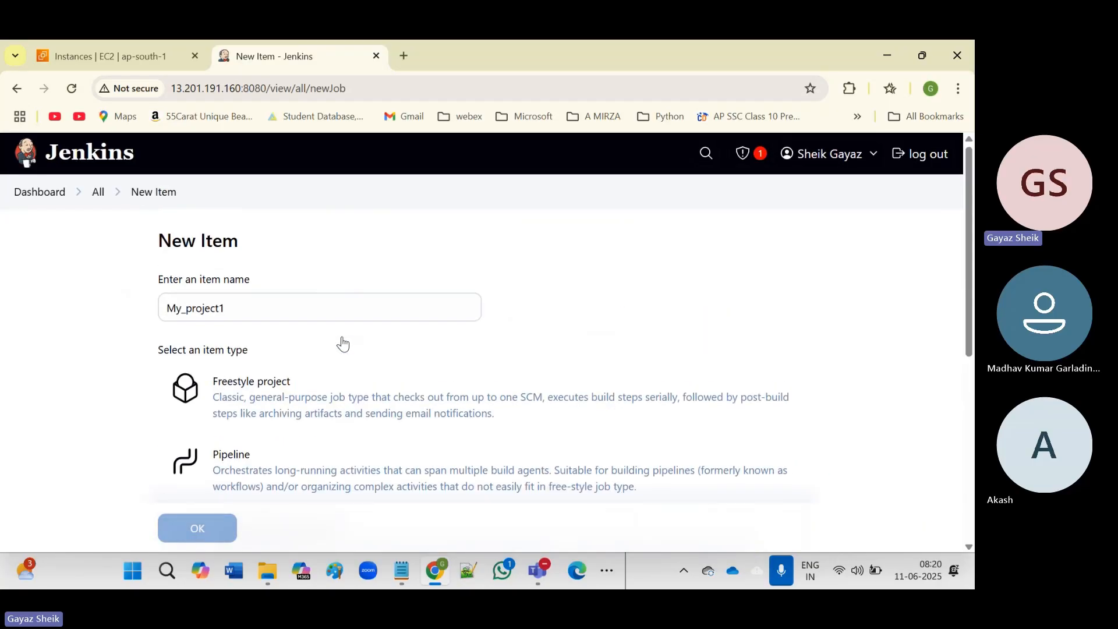
pyautogui.scroll(-2, 342, 343)
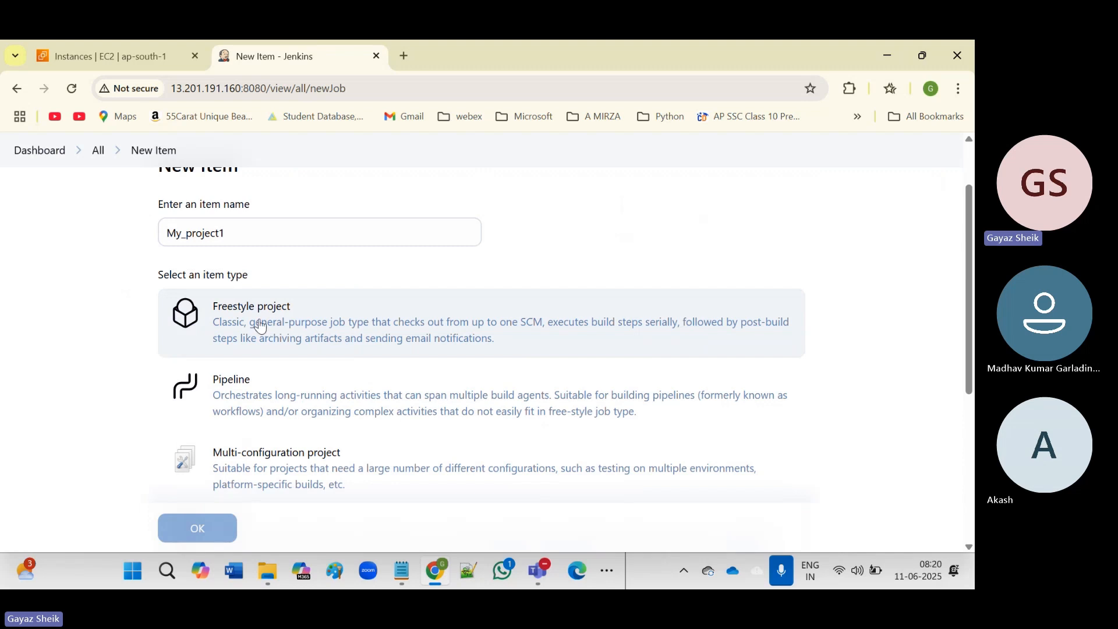
pyautogui.scroll(-1, 359, 364)
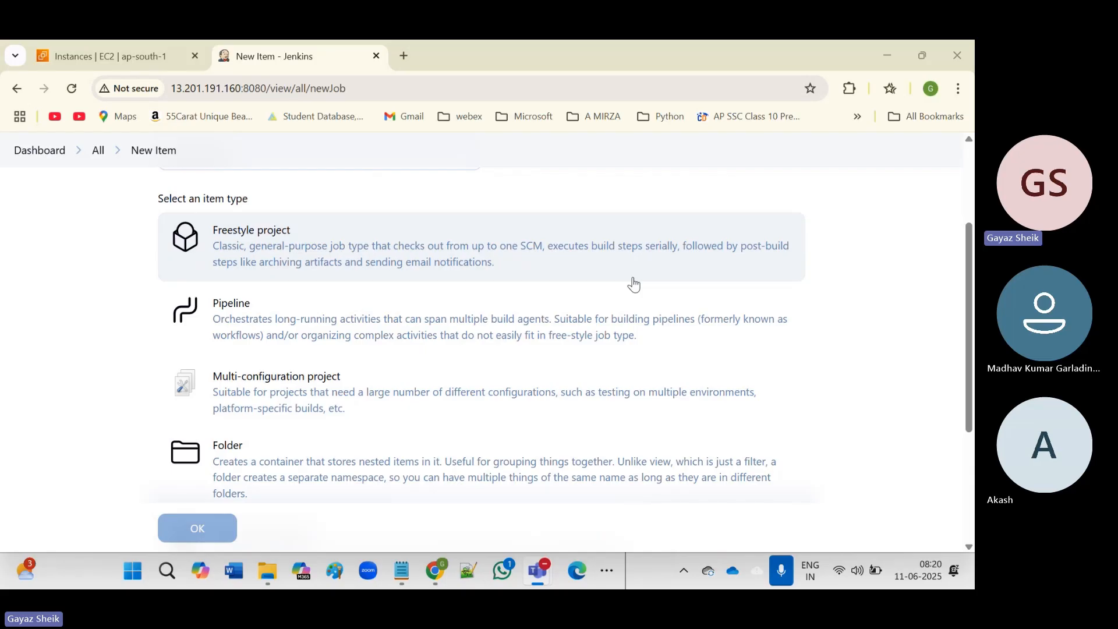
pyautogui.click(415, 312)
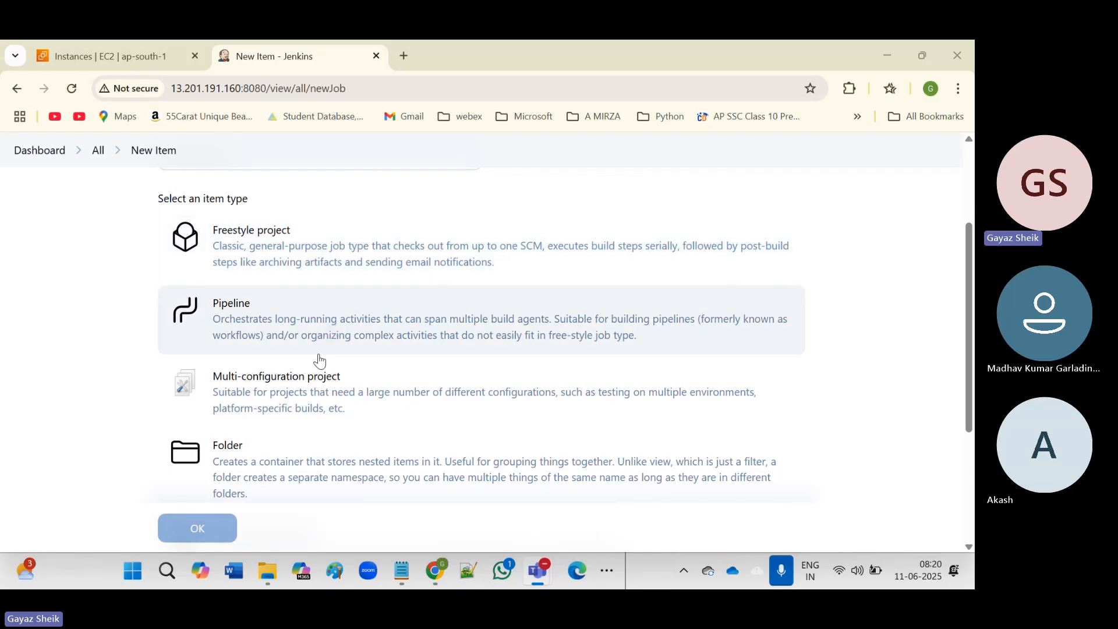
pyautogui.scroll(-3, 290, 378)
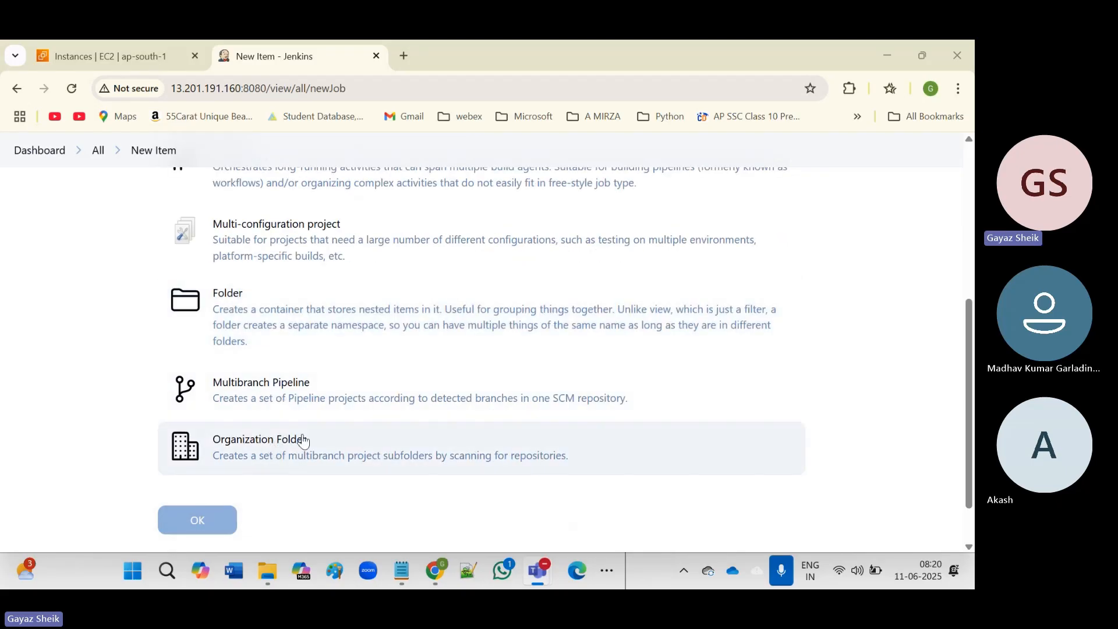
pyautogui.scroll(-1, 303, 441)
pyautogui.scroll(5, 303, 441)
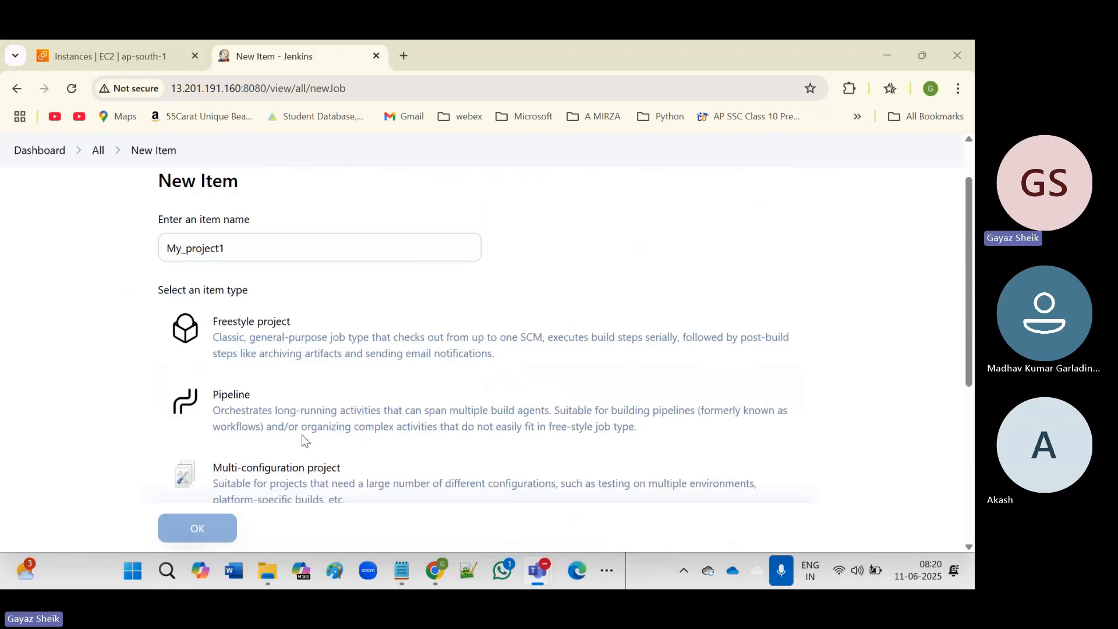
pyautogui.click(294, 343)
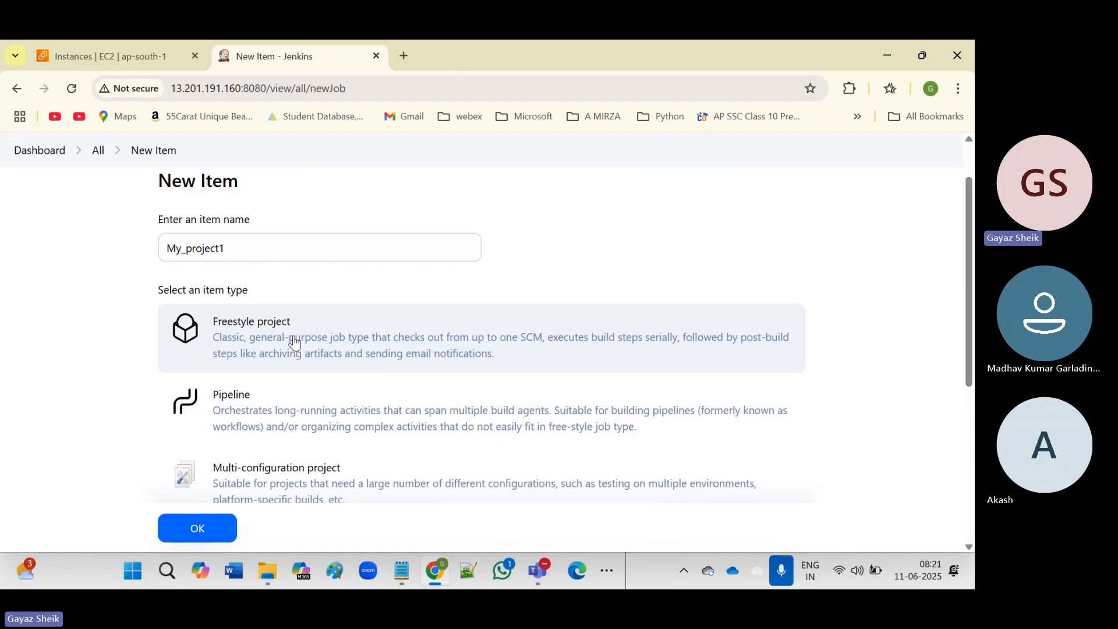
# Create the My_project1 freestyle job and view its Source Code Management section, left at None.
pyautogui.click(191, 531)
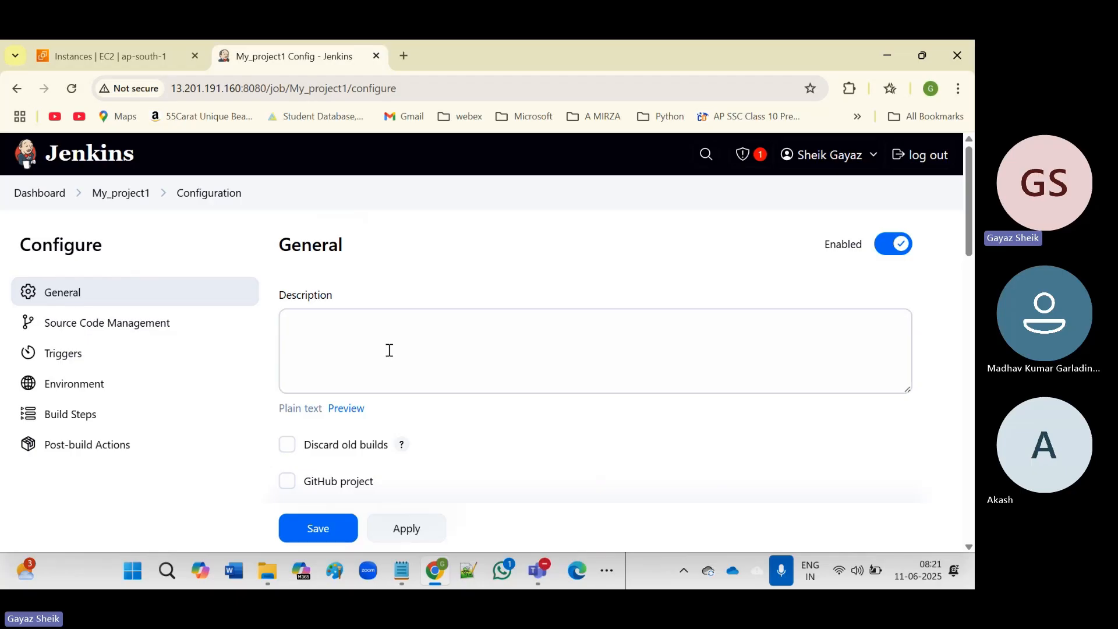
pyautogui.scroll(-1, 480, 412)
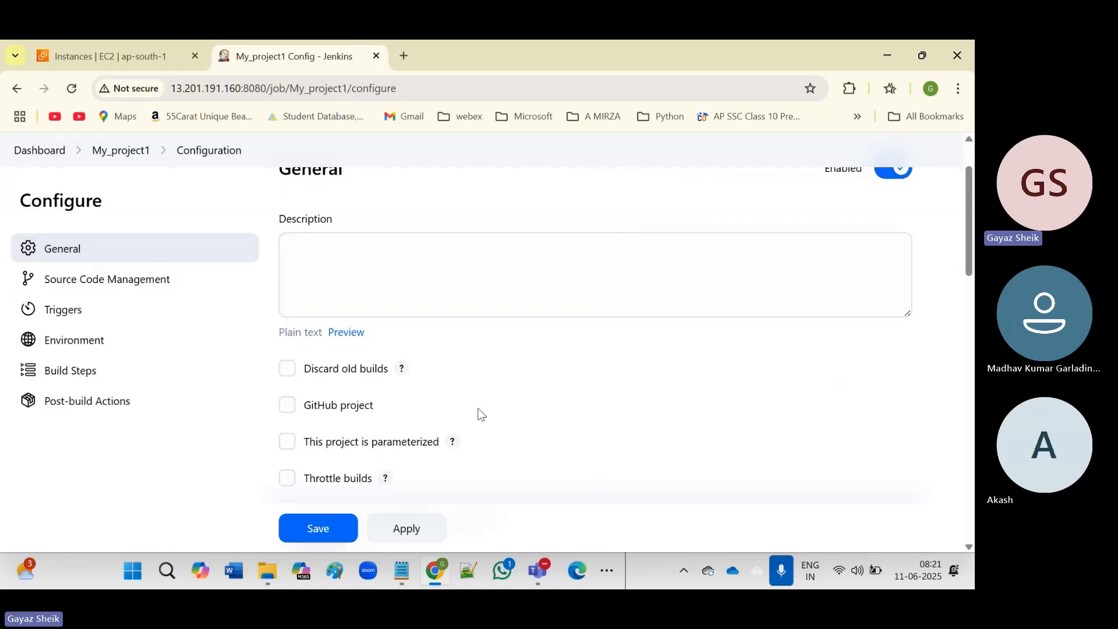
pyautogui.scroll(-2, 434, 420)
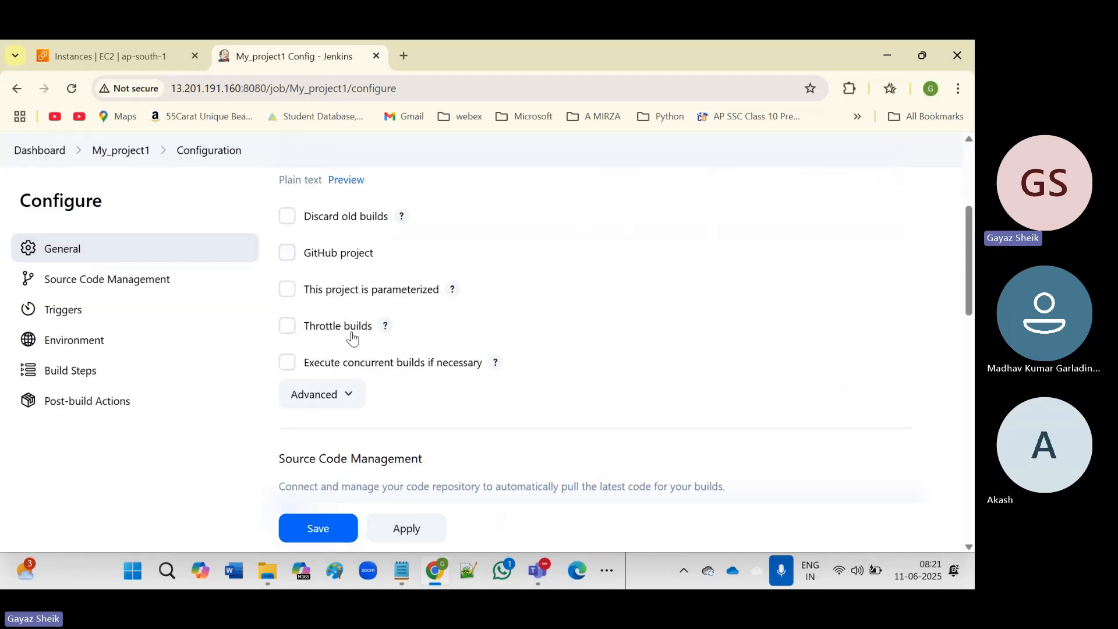
pyautogui.scroll(-1, 94, 287)
pyautogui.click(95, 281)
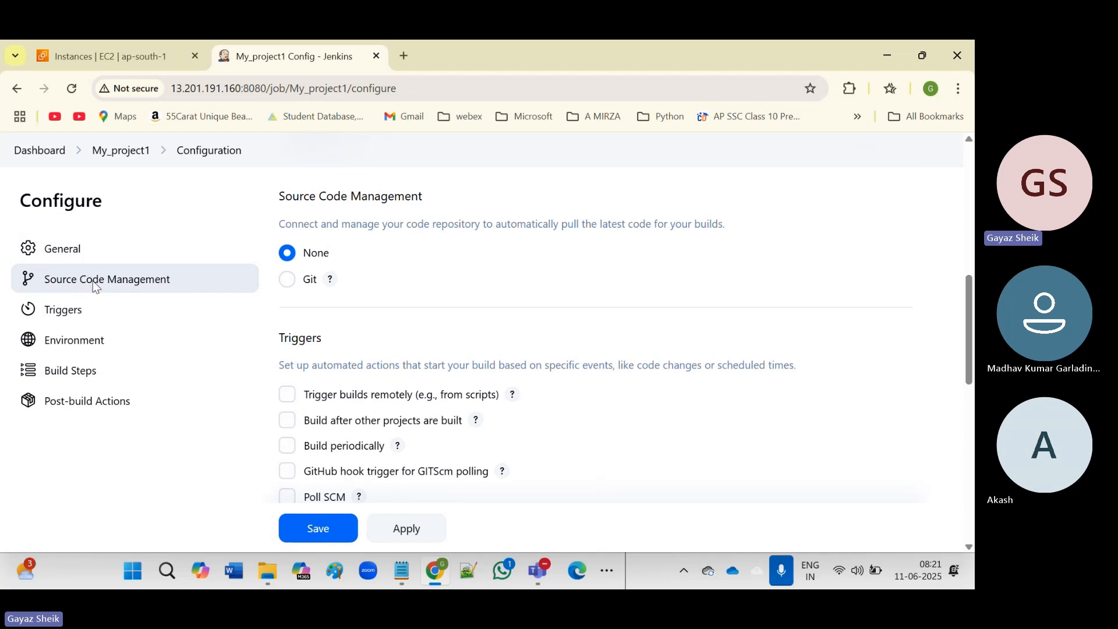
pyautogui.click(74, 317)
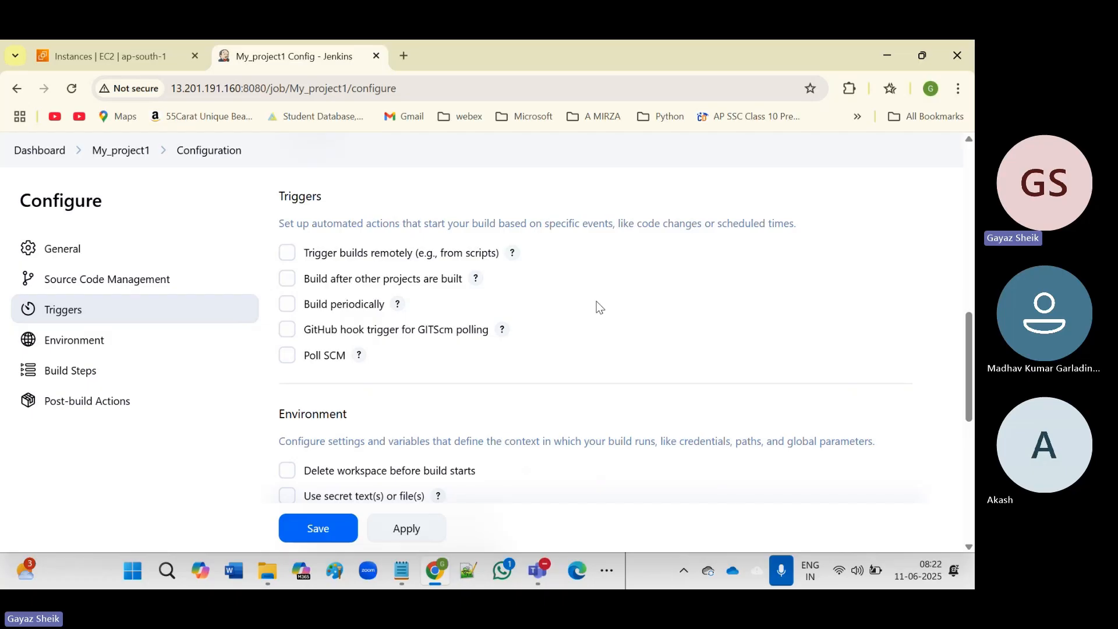
pyautogui.click(83, 344)
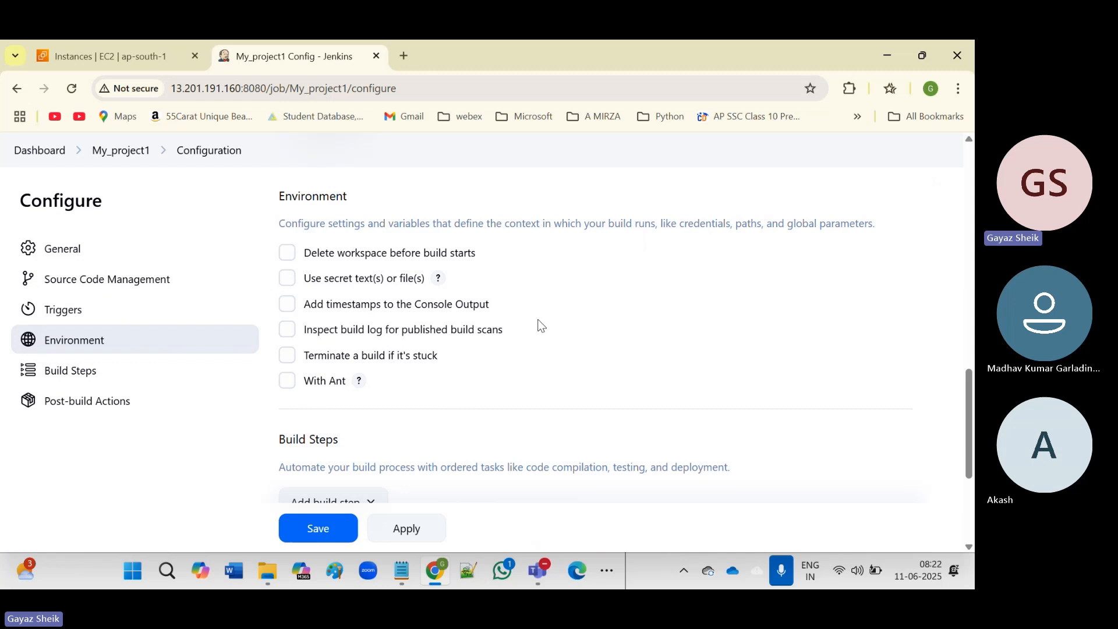
pyautogui.click(66, 373)
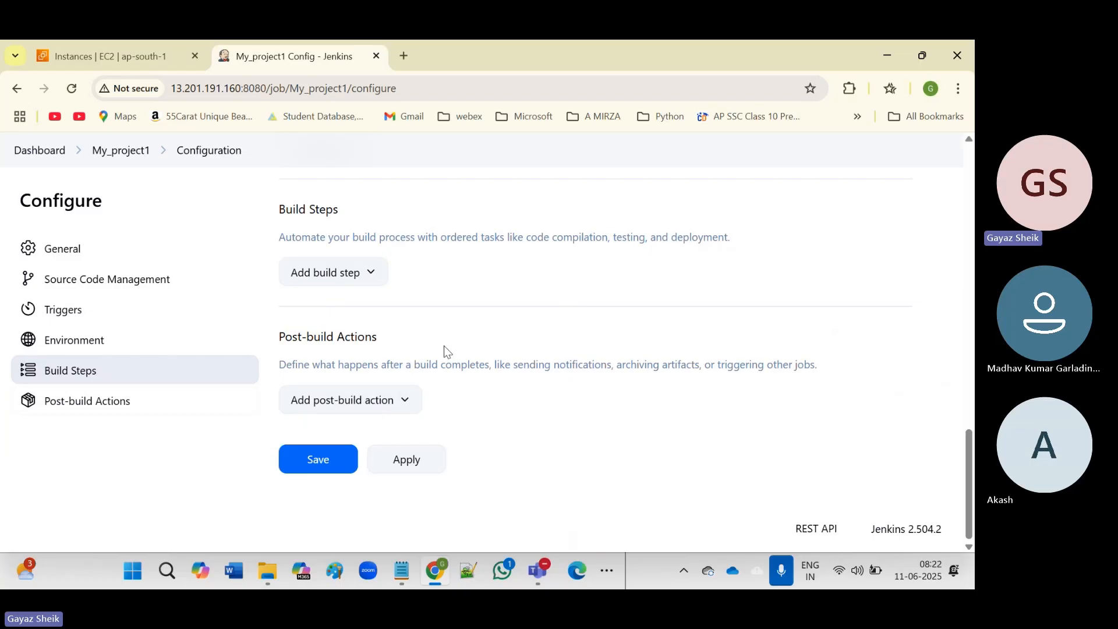
pyautogui.scroll(15, 338, 329)
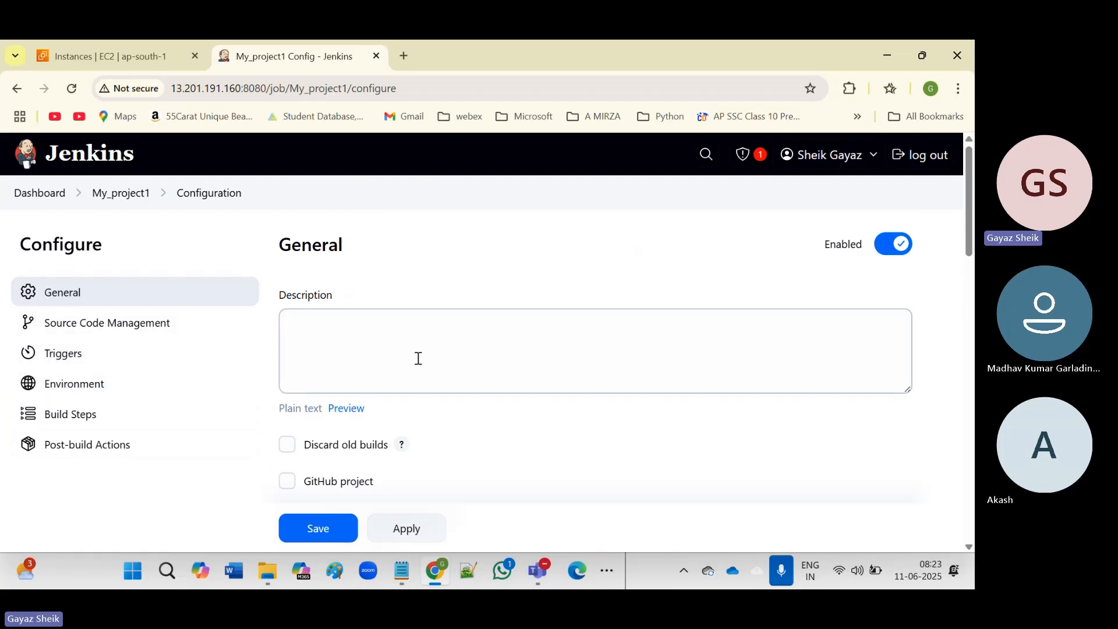
# Apply and save My_project1's default configuration, then head back to the Jenkins Dashboard.
pyautogui.click(408, 533)
pyautogui.click(309, 524)
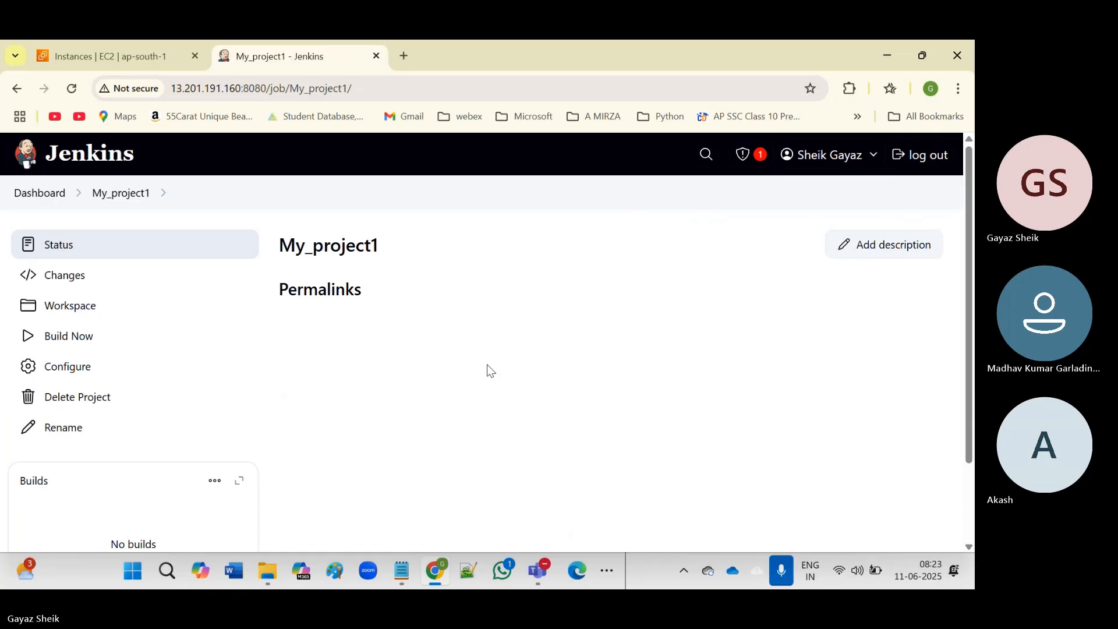
pyautogui.click(36, 194)
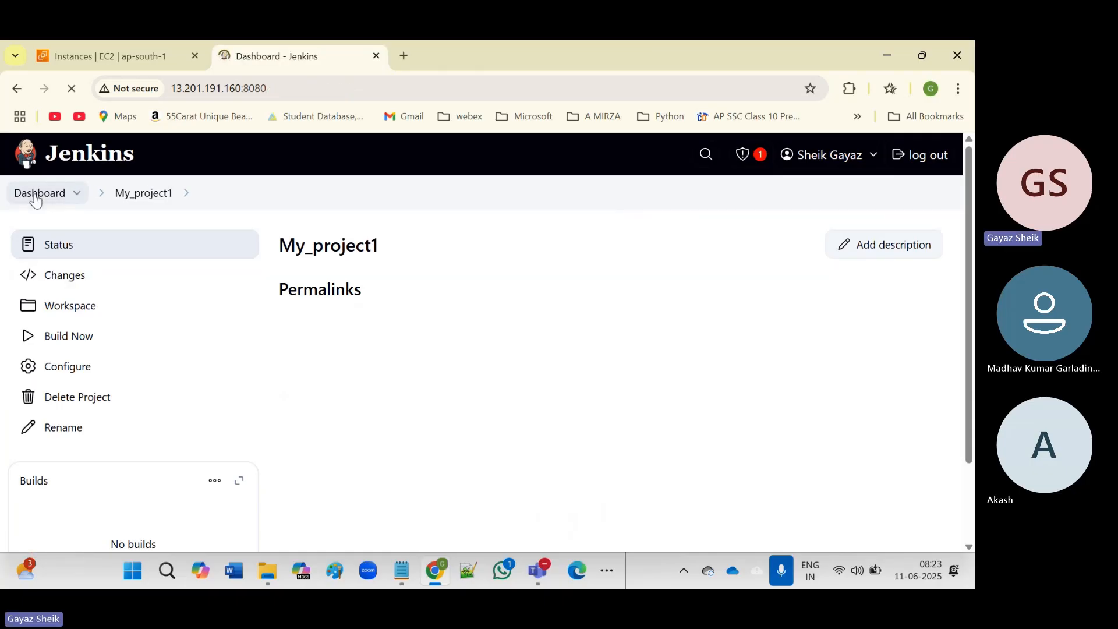